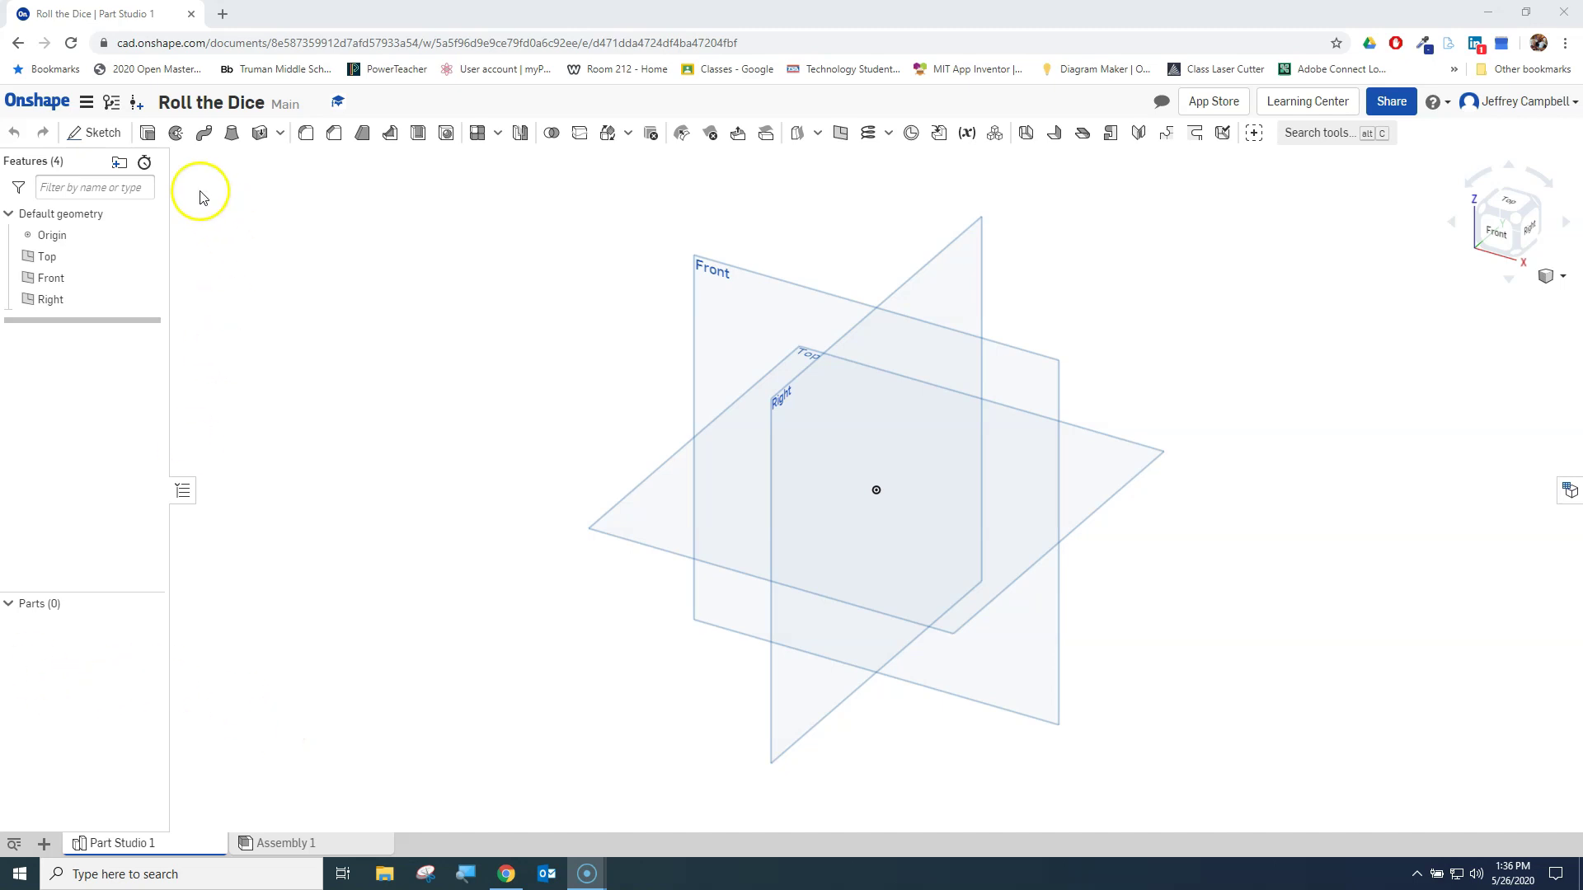
- Sketch a 0.630 x 0.630 in square from the origin on the Front plane
click(97, 133)
click(728, 345)
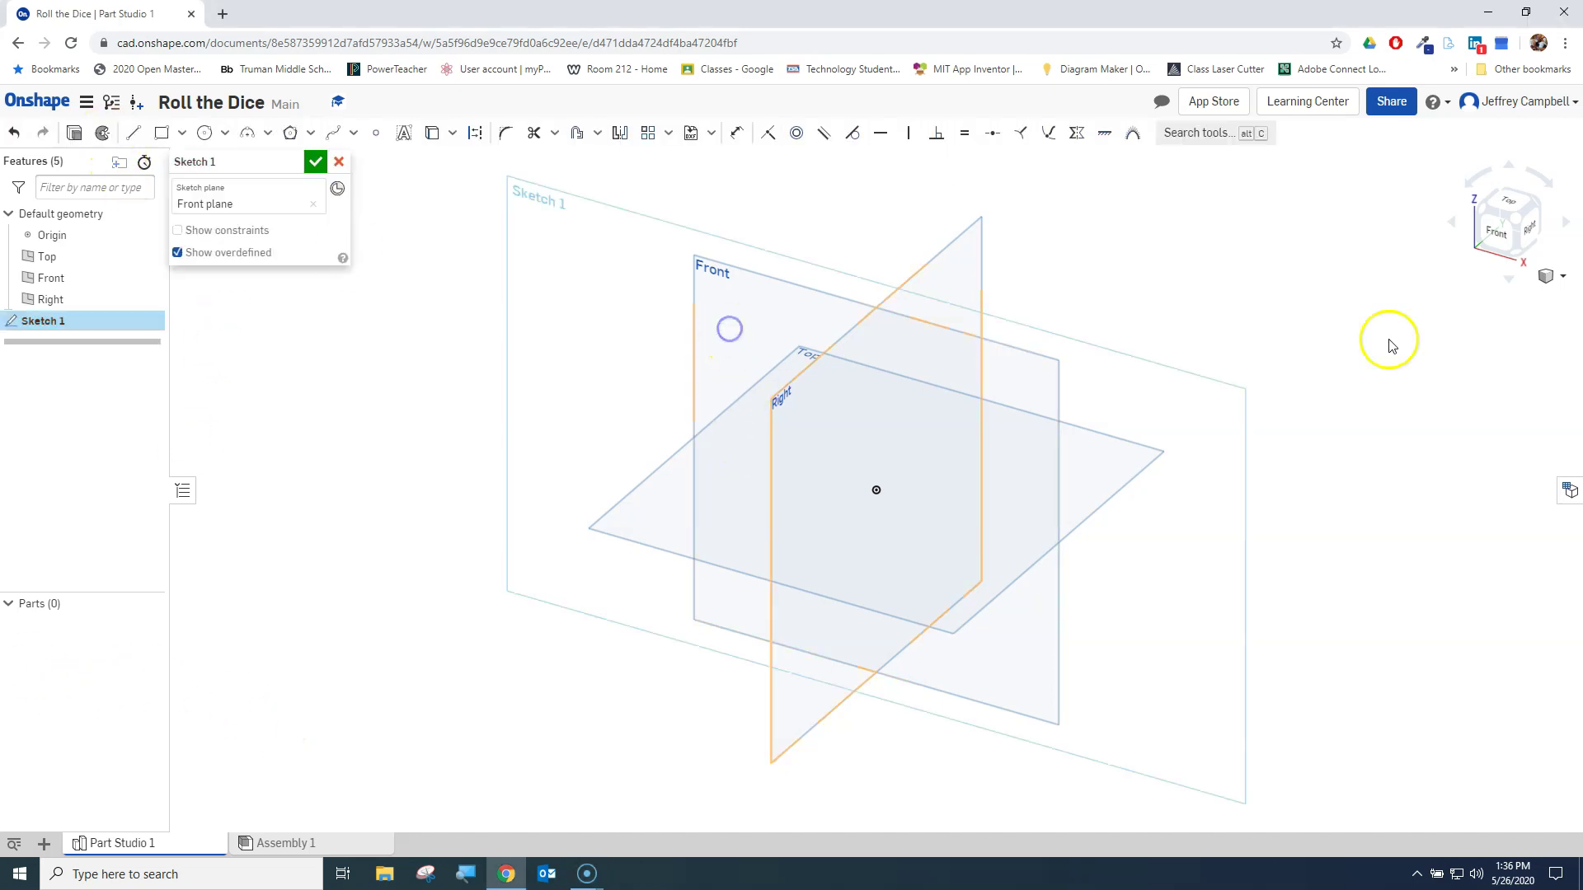
click(1500, 231)
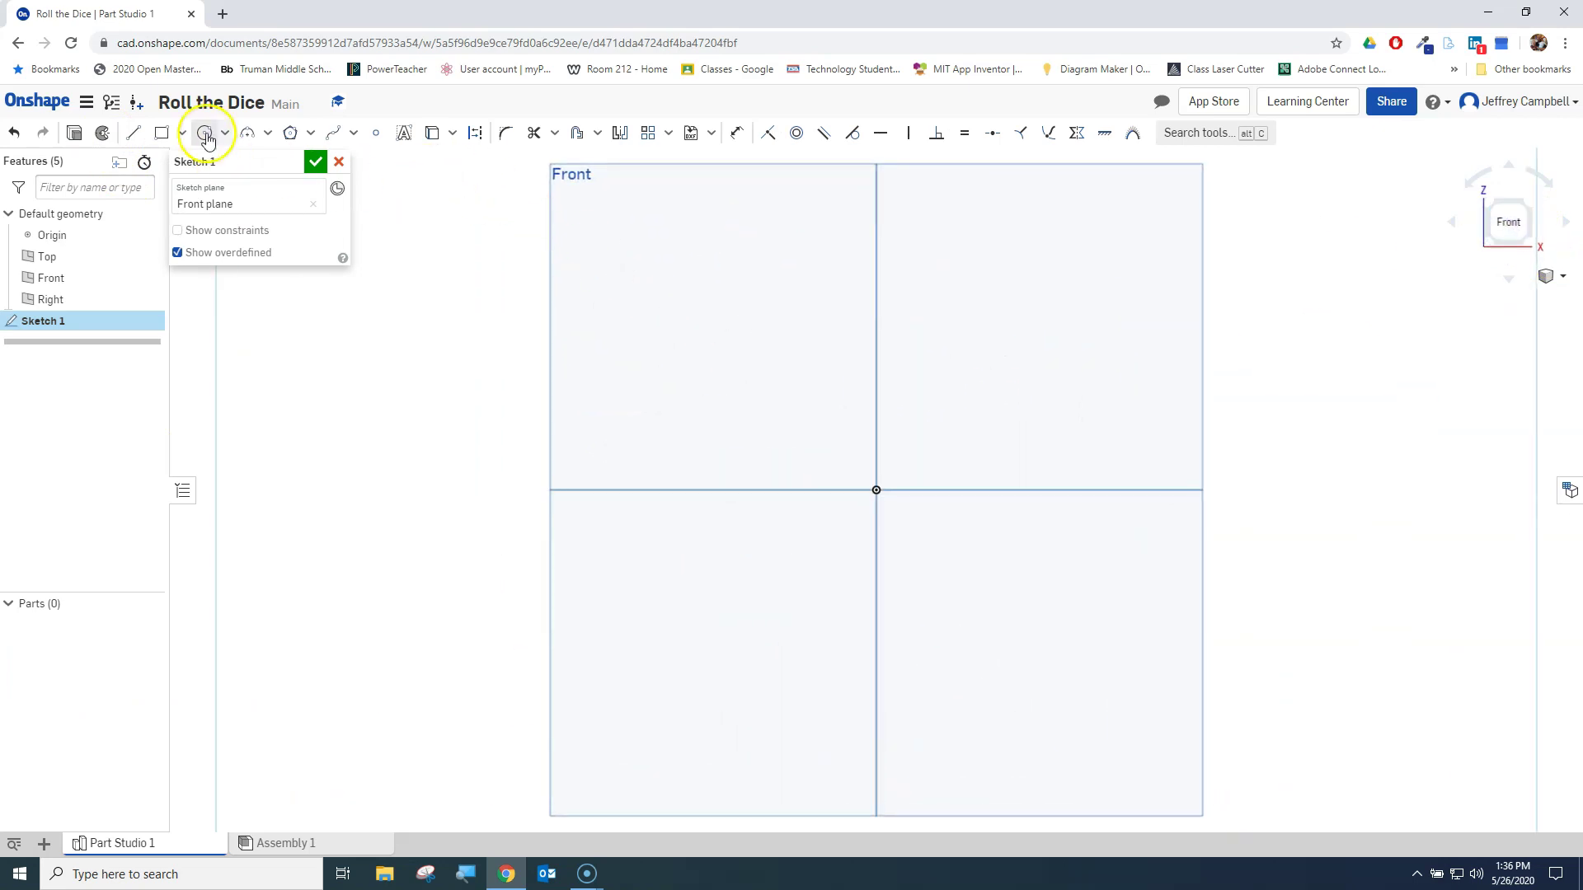
click(162, 133)
click(876, 489)
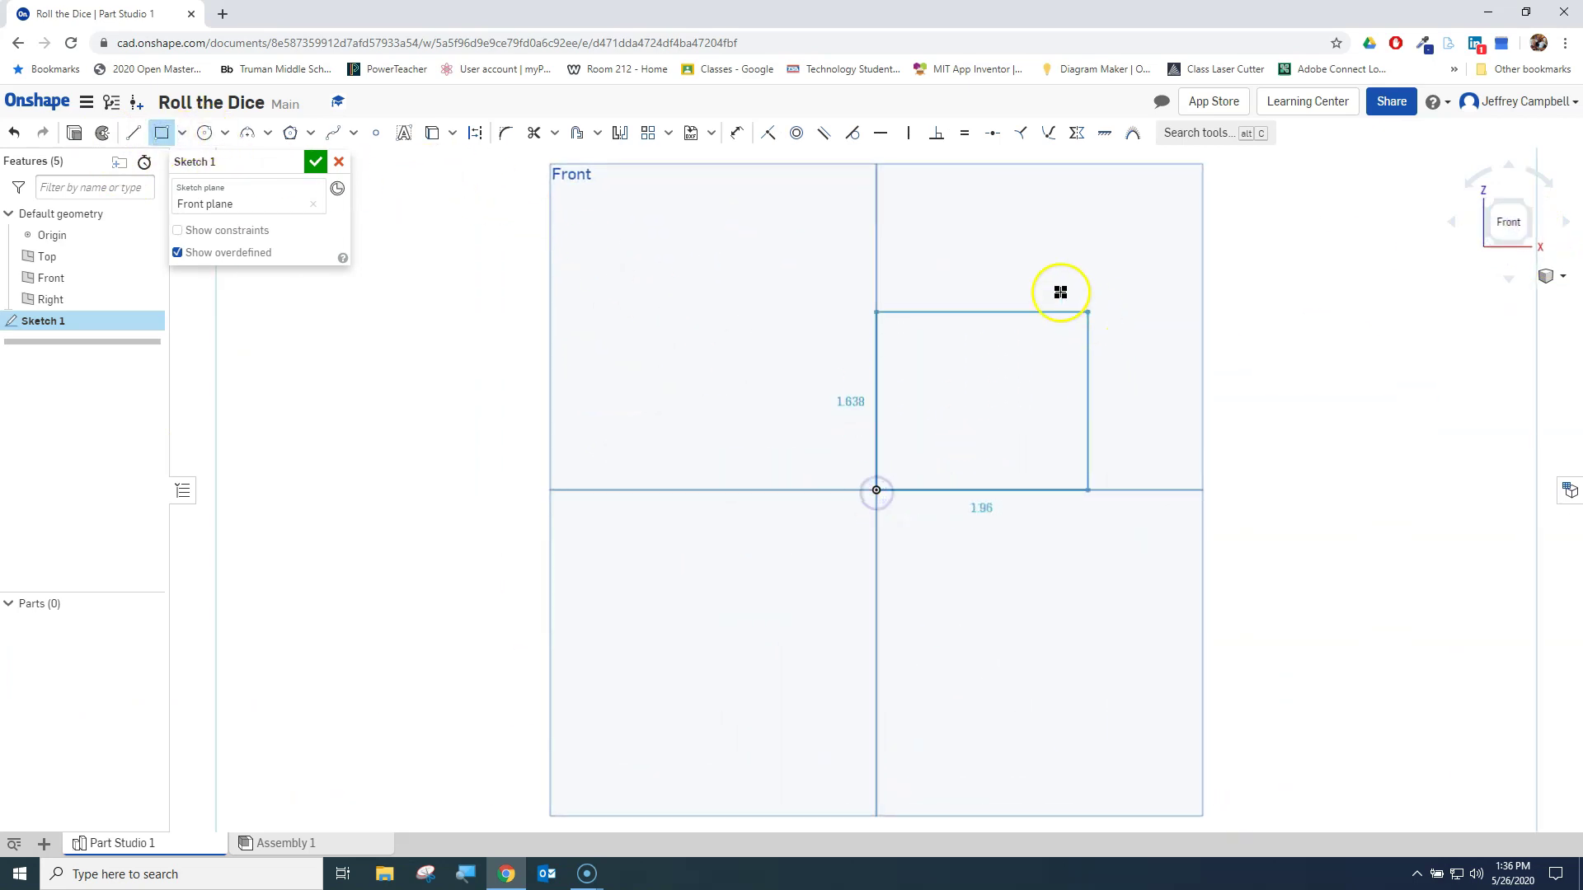
click(1059, 287)
text(.630)
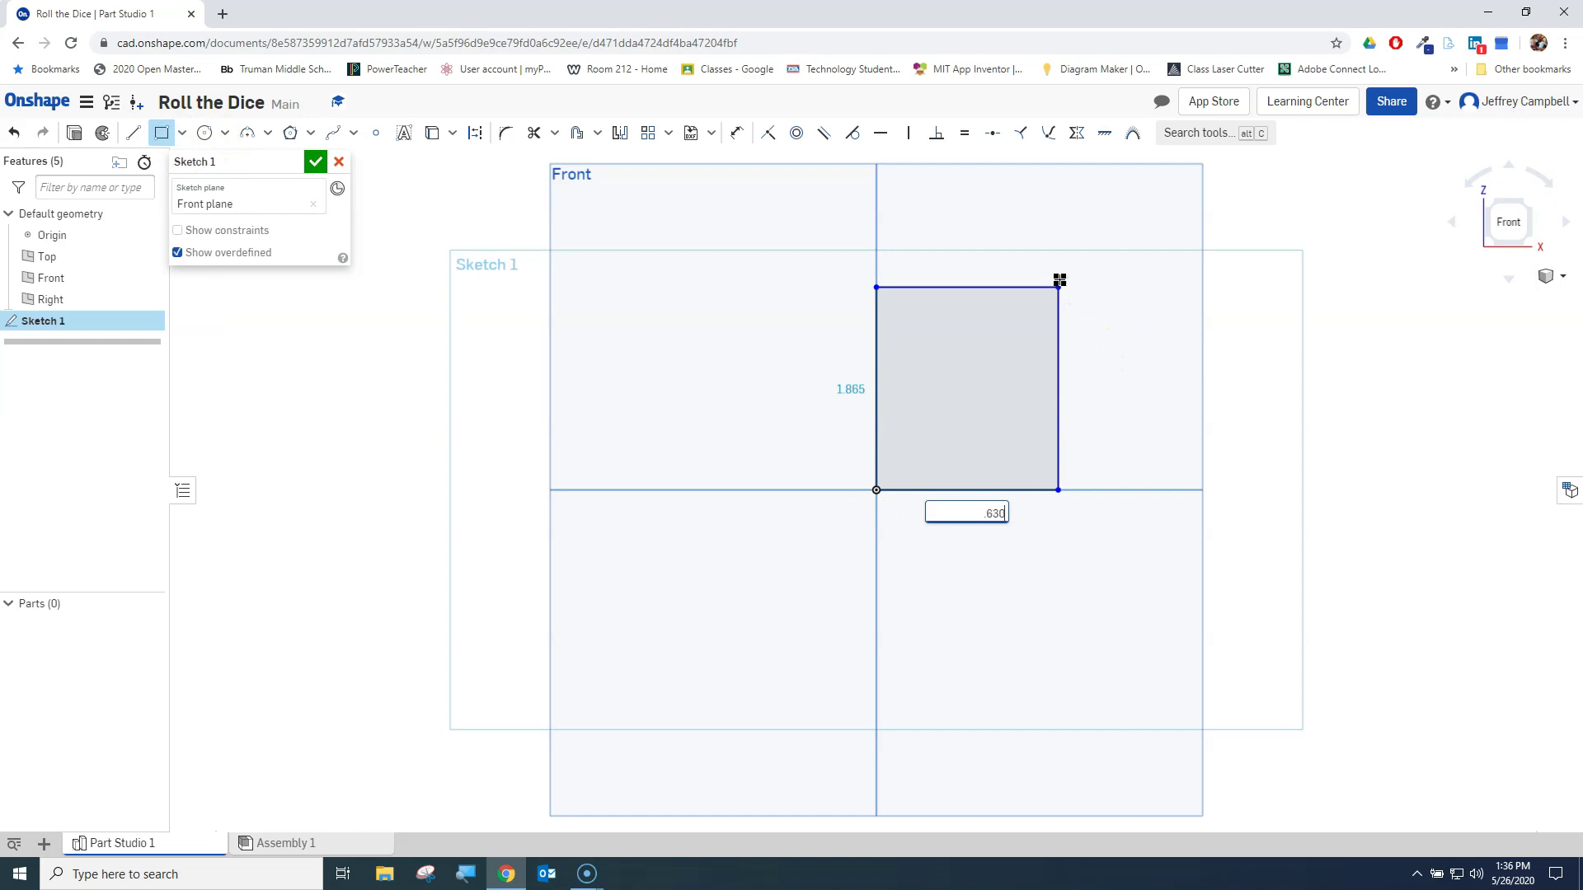
key(Tab)
text(.630)
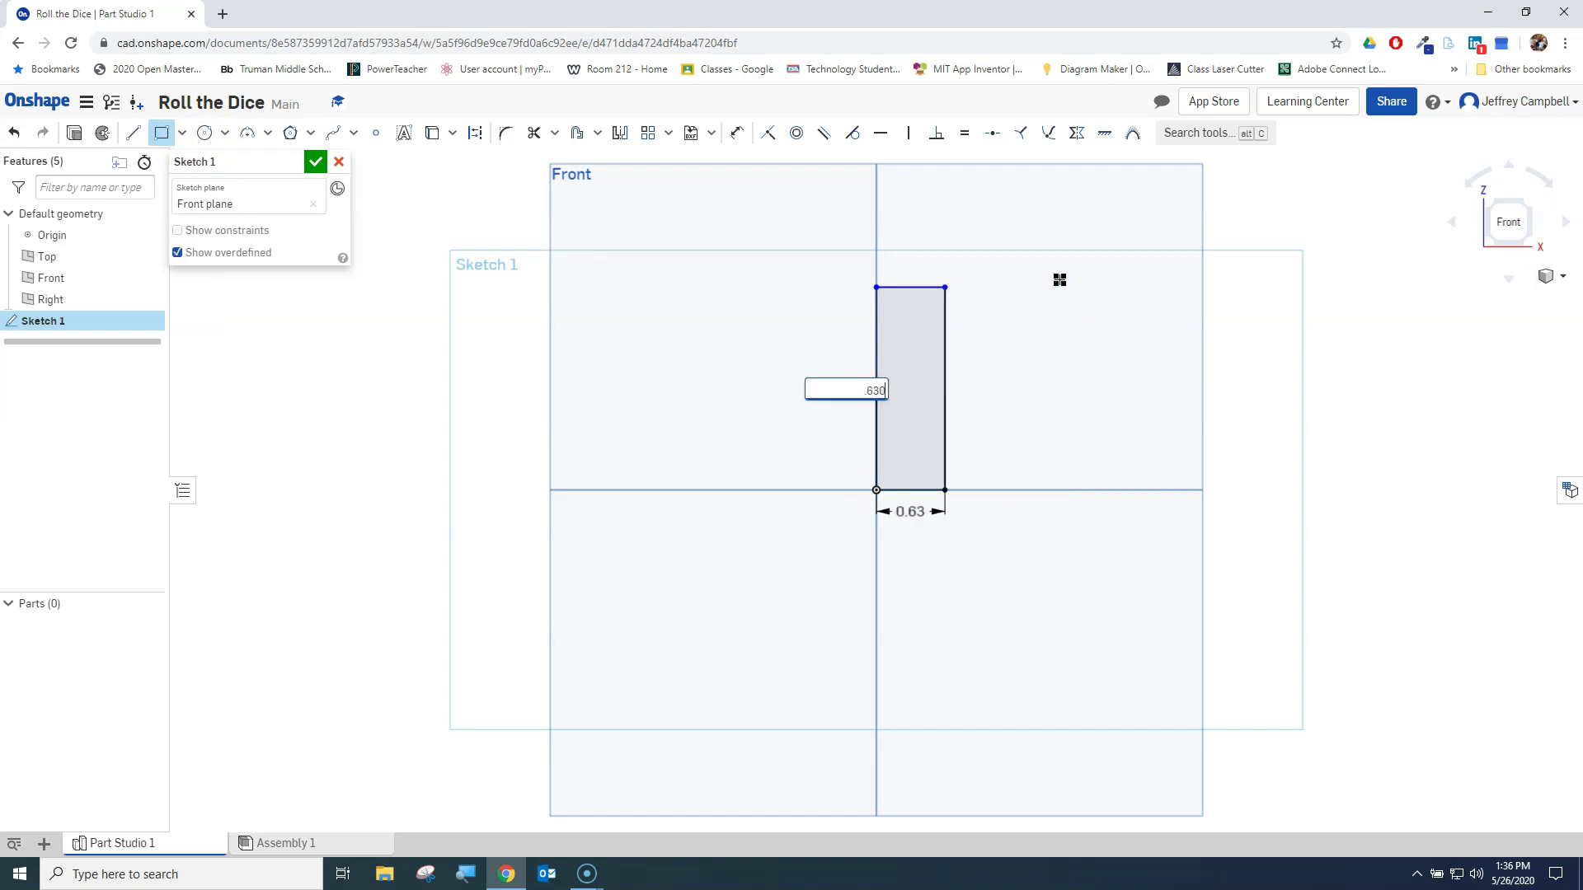
key(Return)
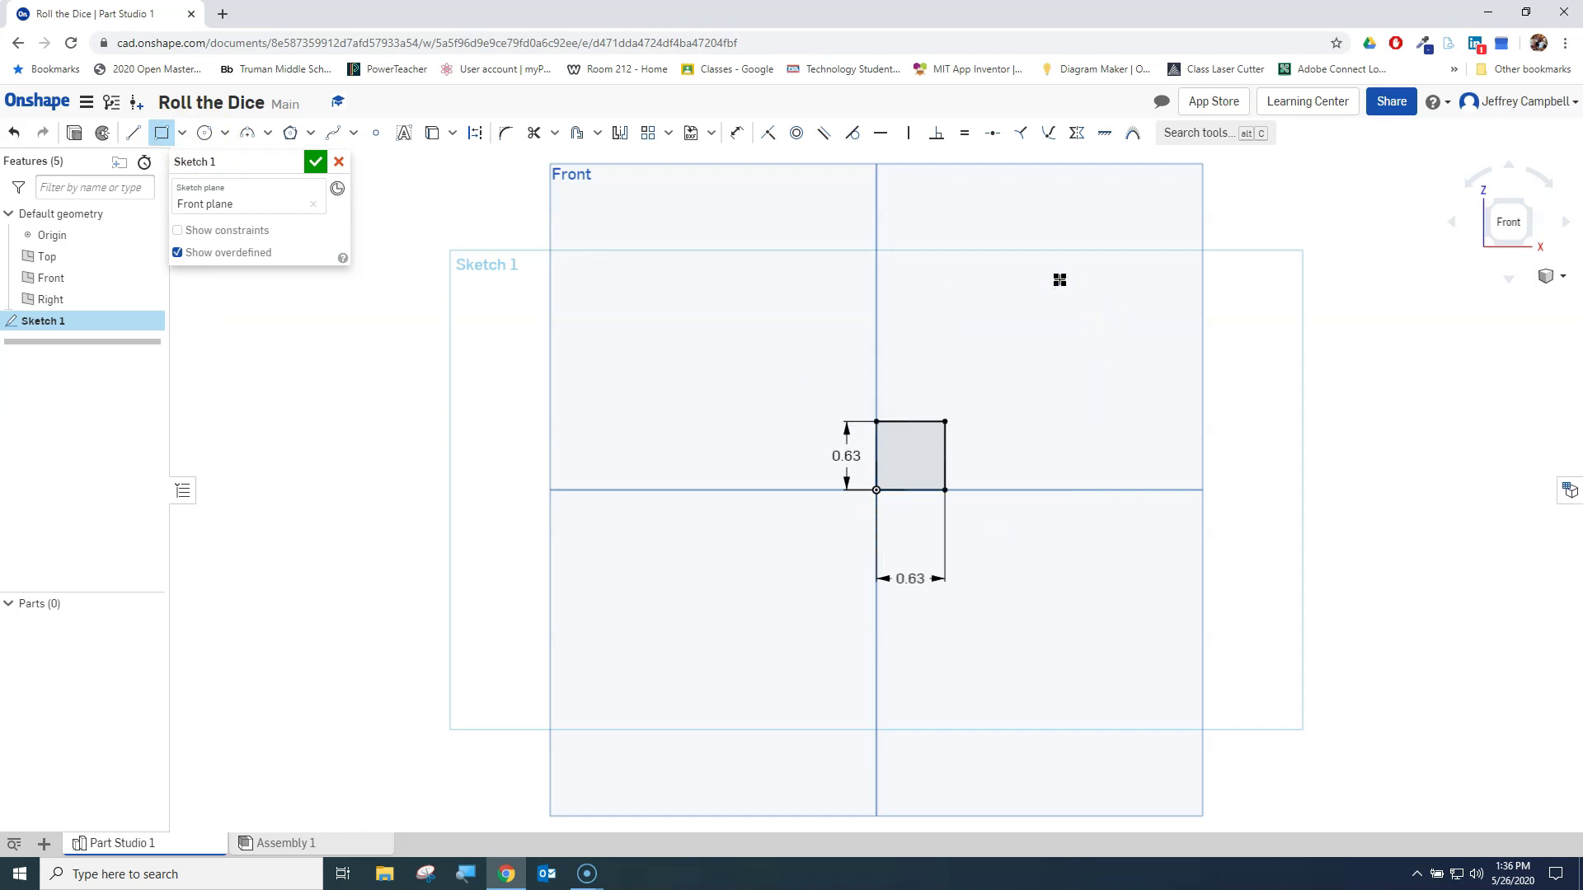
click(315, 161)
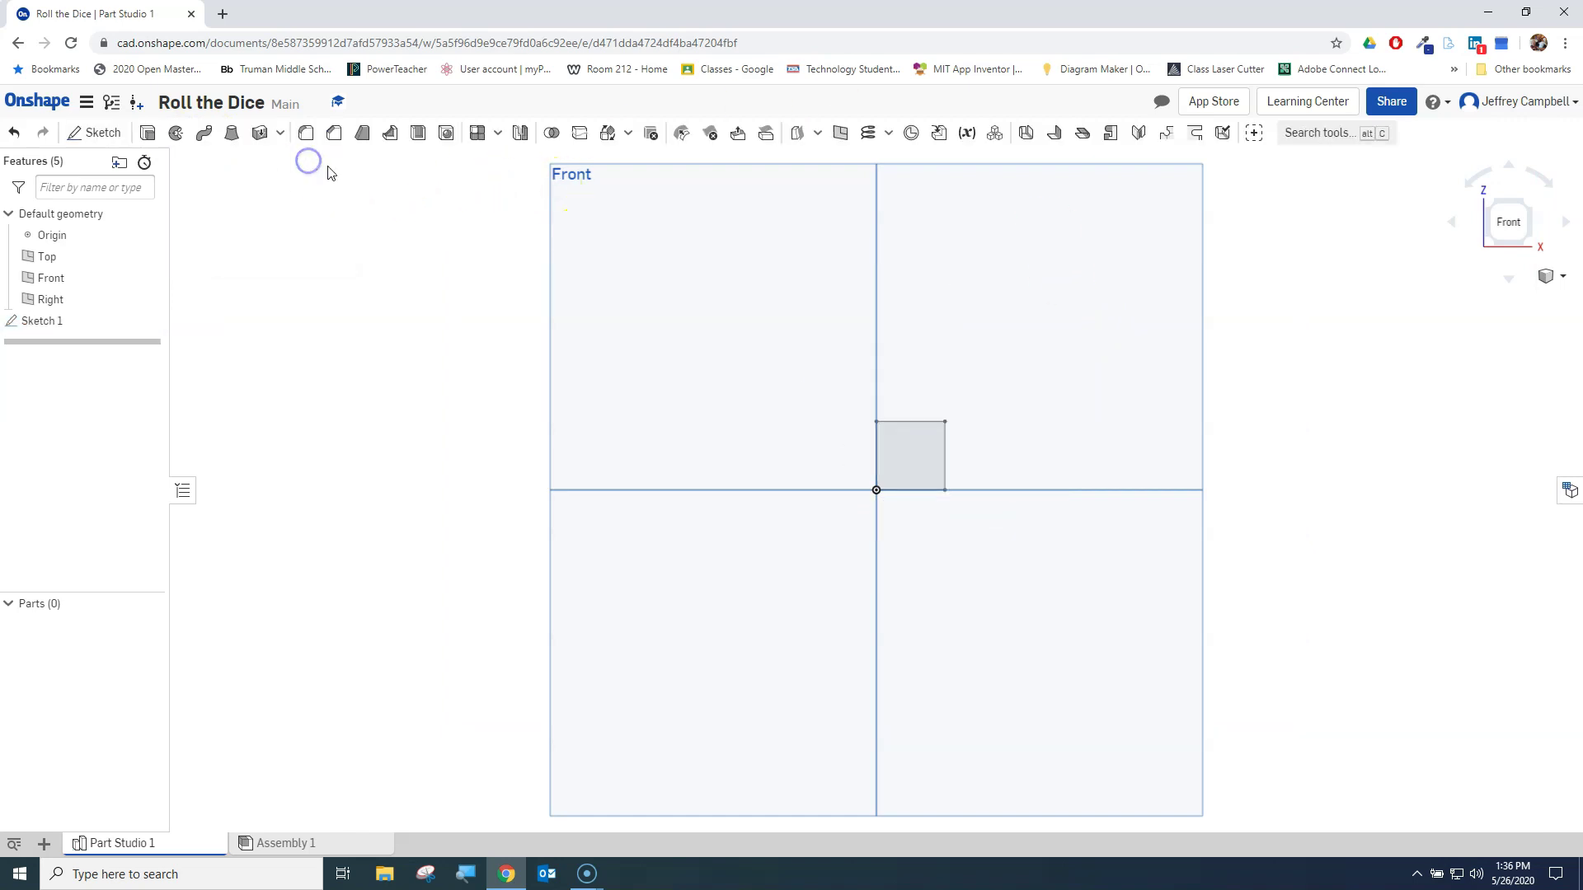
- Extrude the square 0.630 in into a cube, hide the default planes and fit it isometrically
click(147, 133)
click(912, 457)
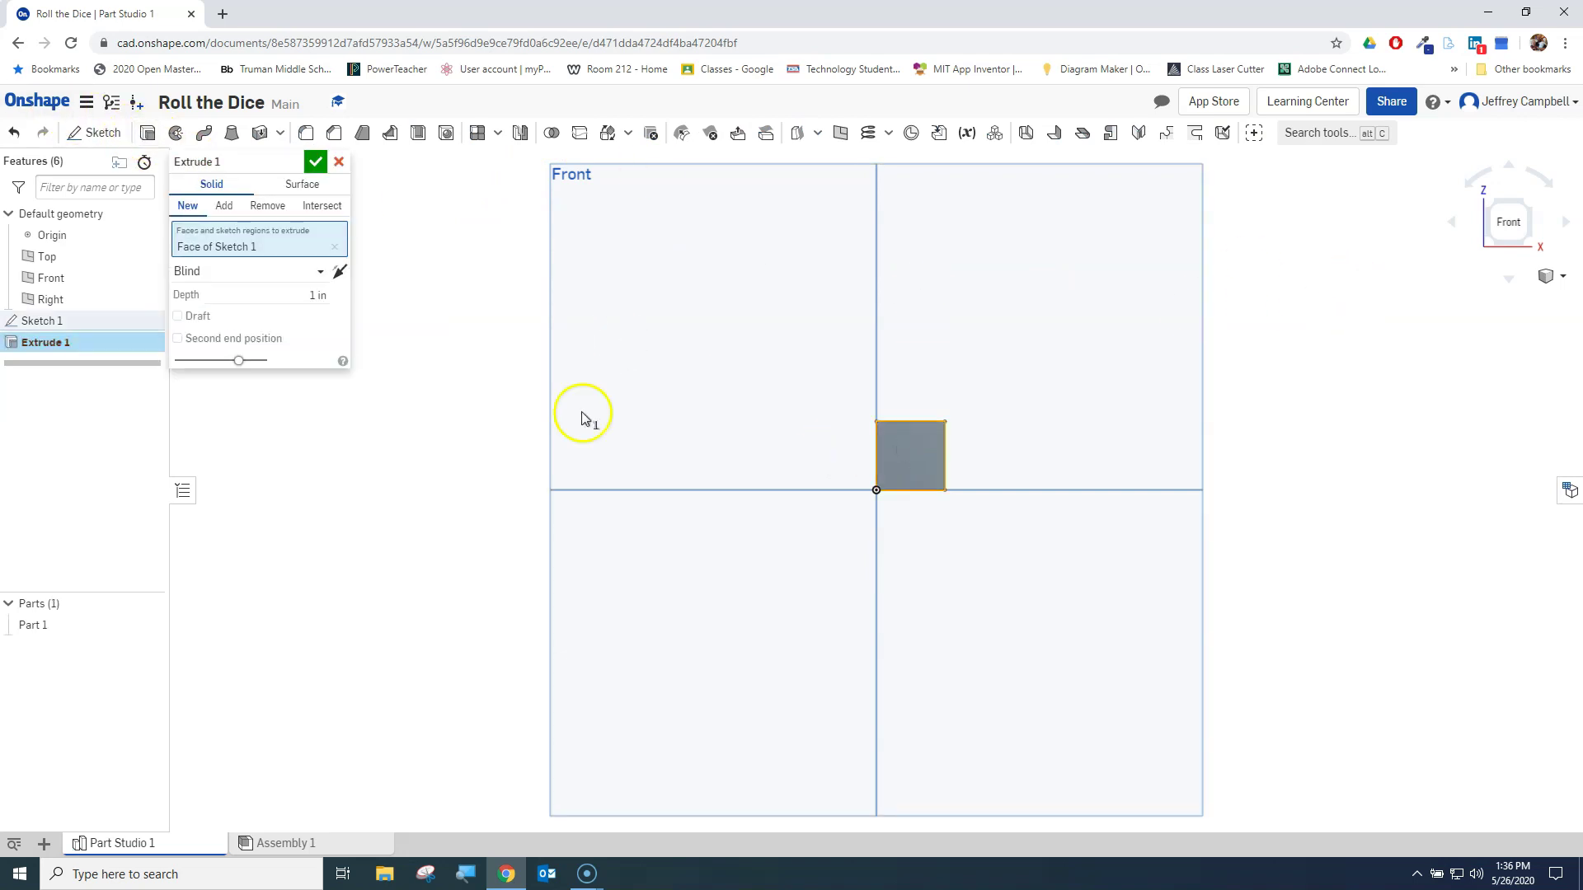
click(317, 295)
text(0.630 in)
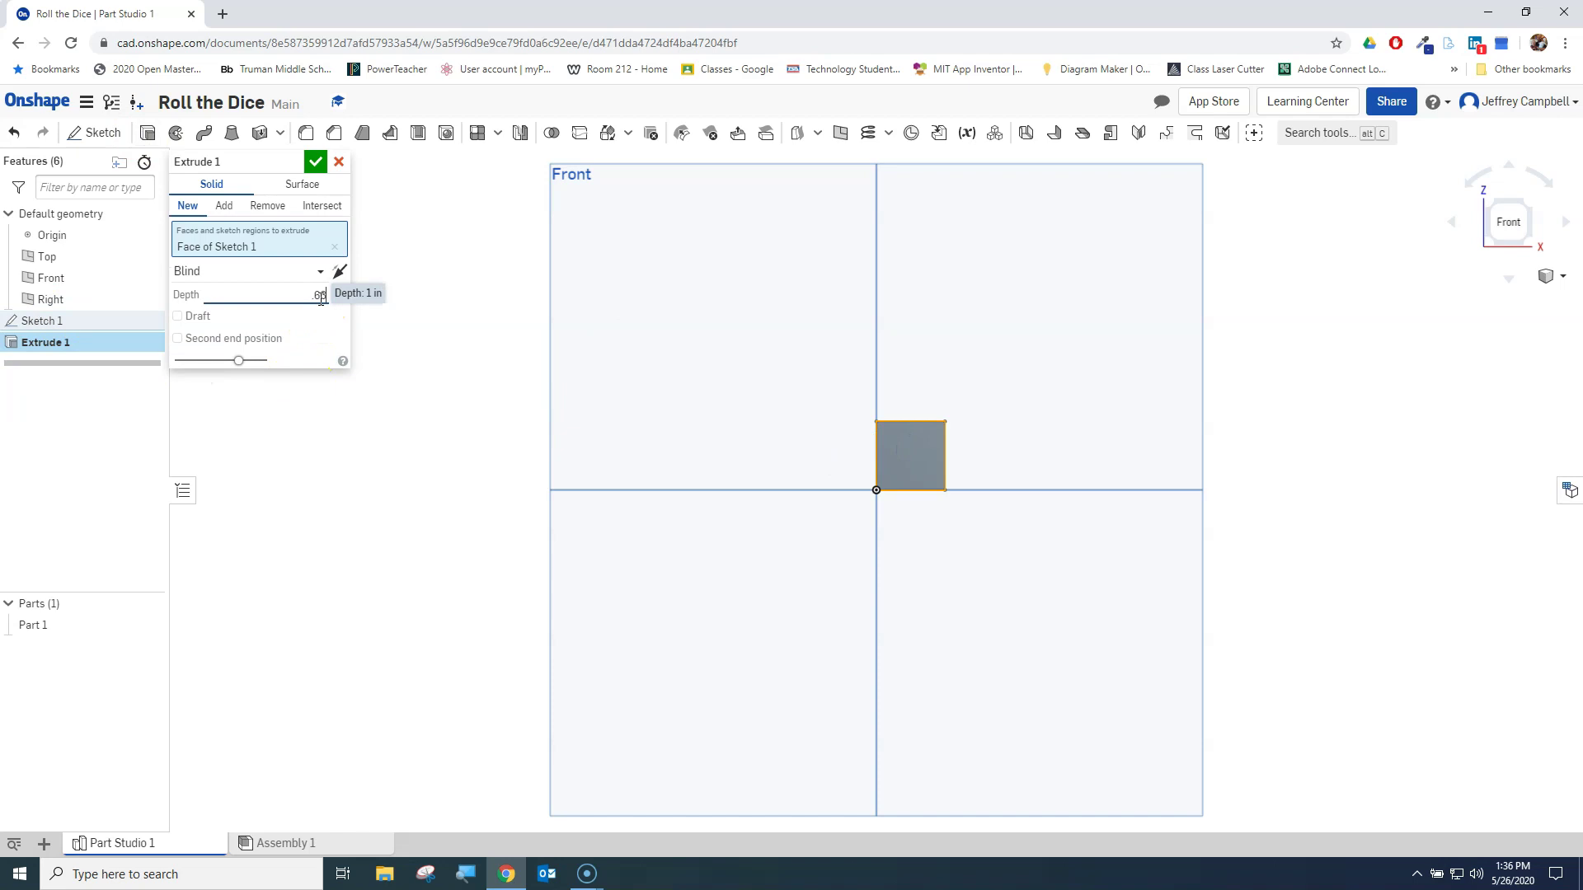
key(ctrl+a)
click(317, 159)
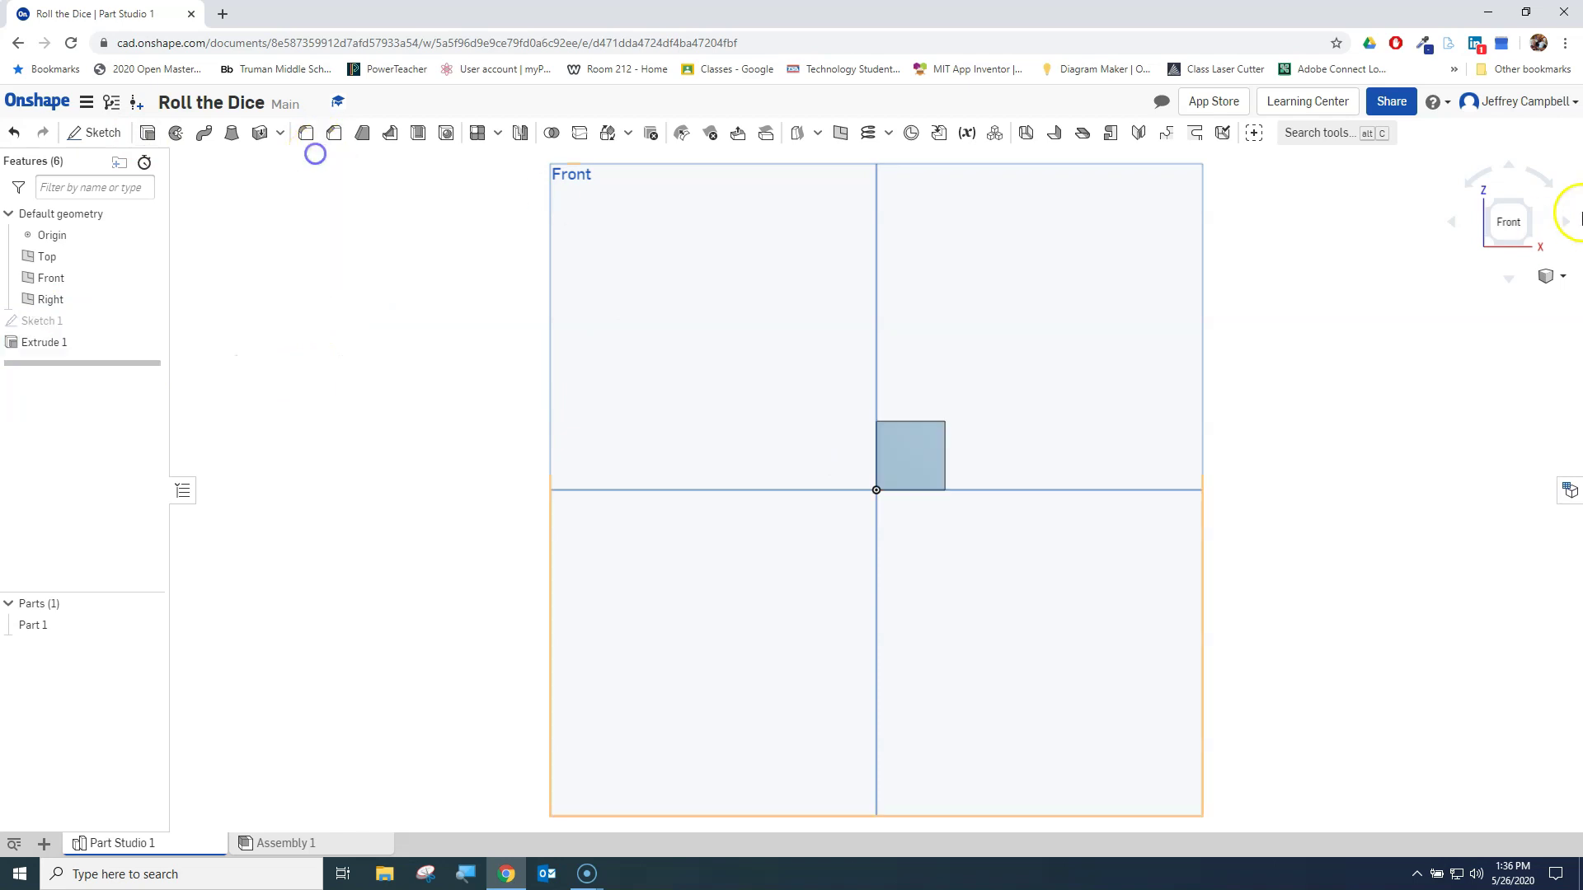
click(1529, 212)
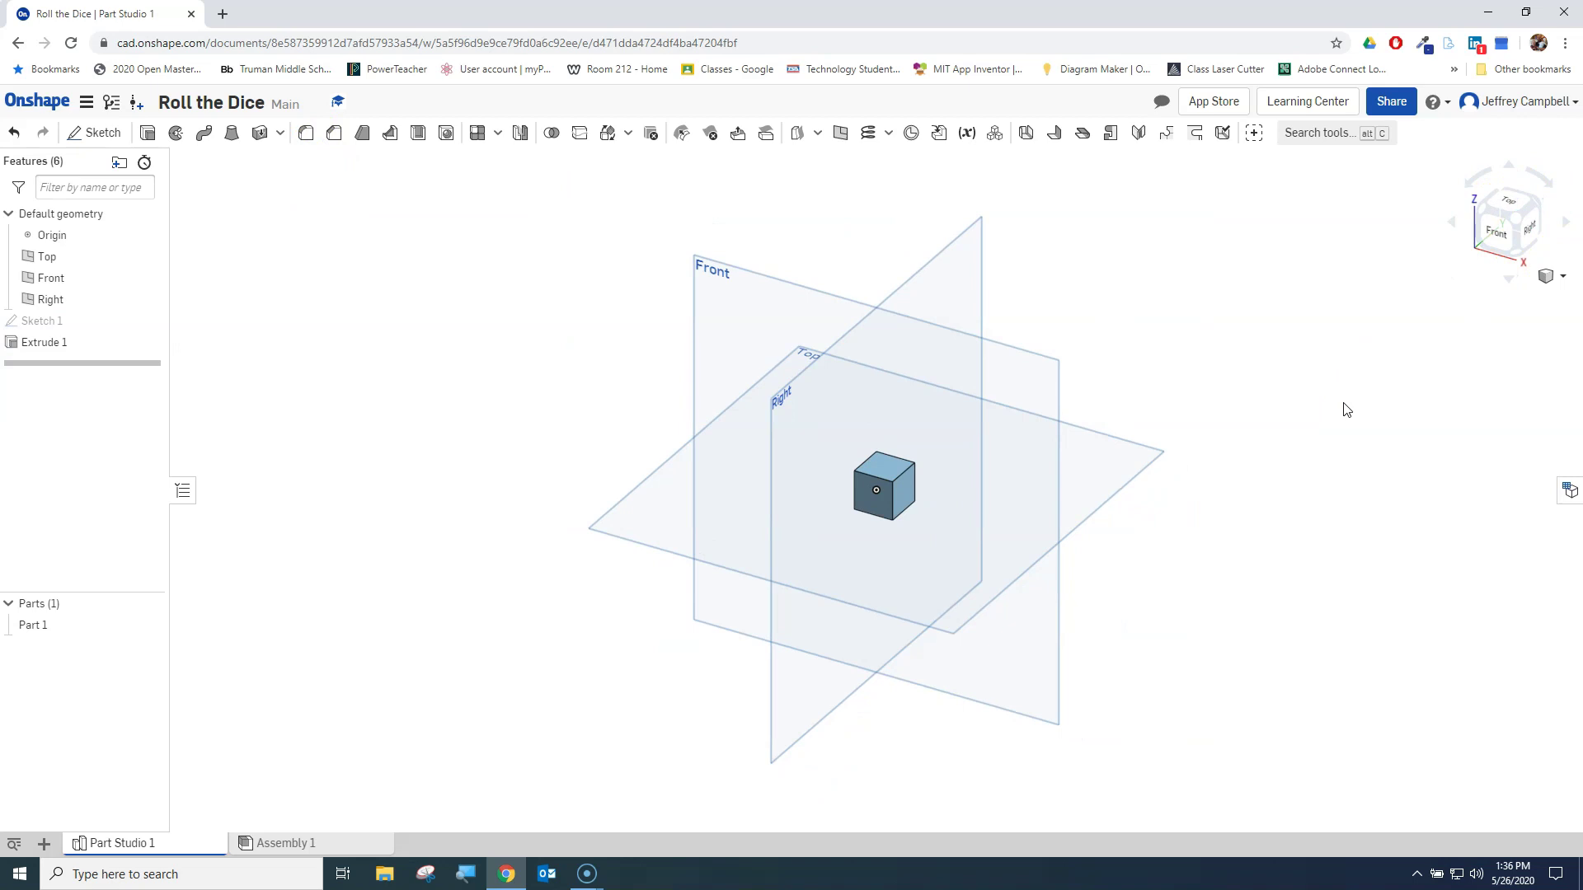
key(p)
click(1498, 266)
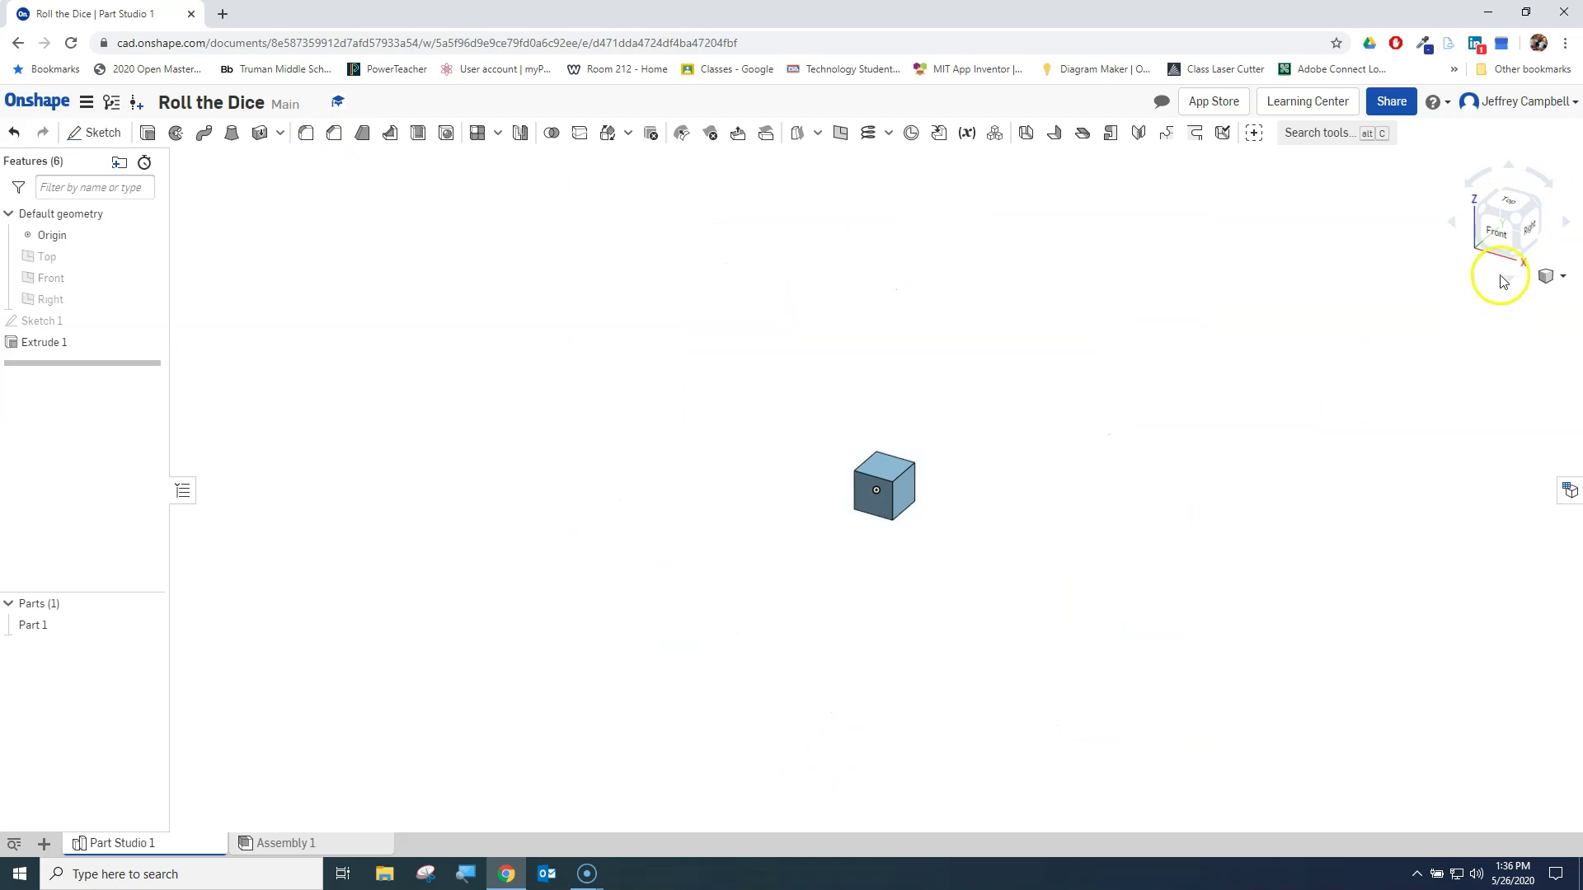
- Fit the cube in view before beginning the second sketch
click(1364, 380)
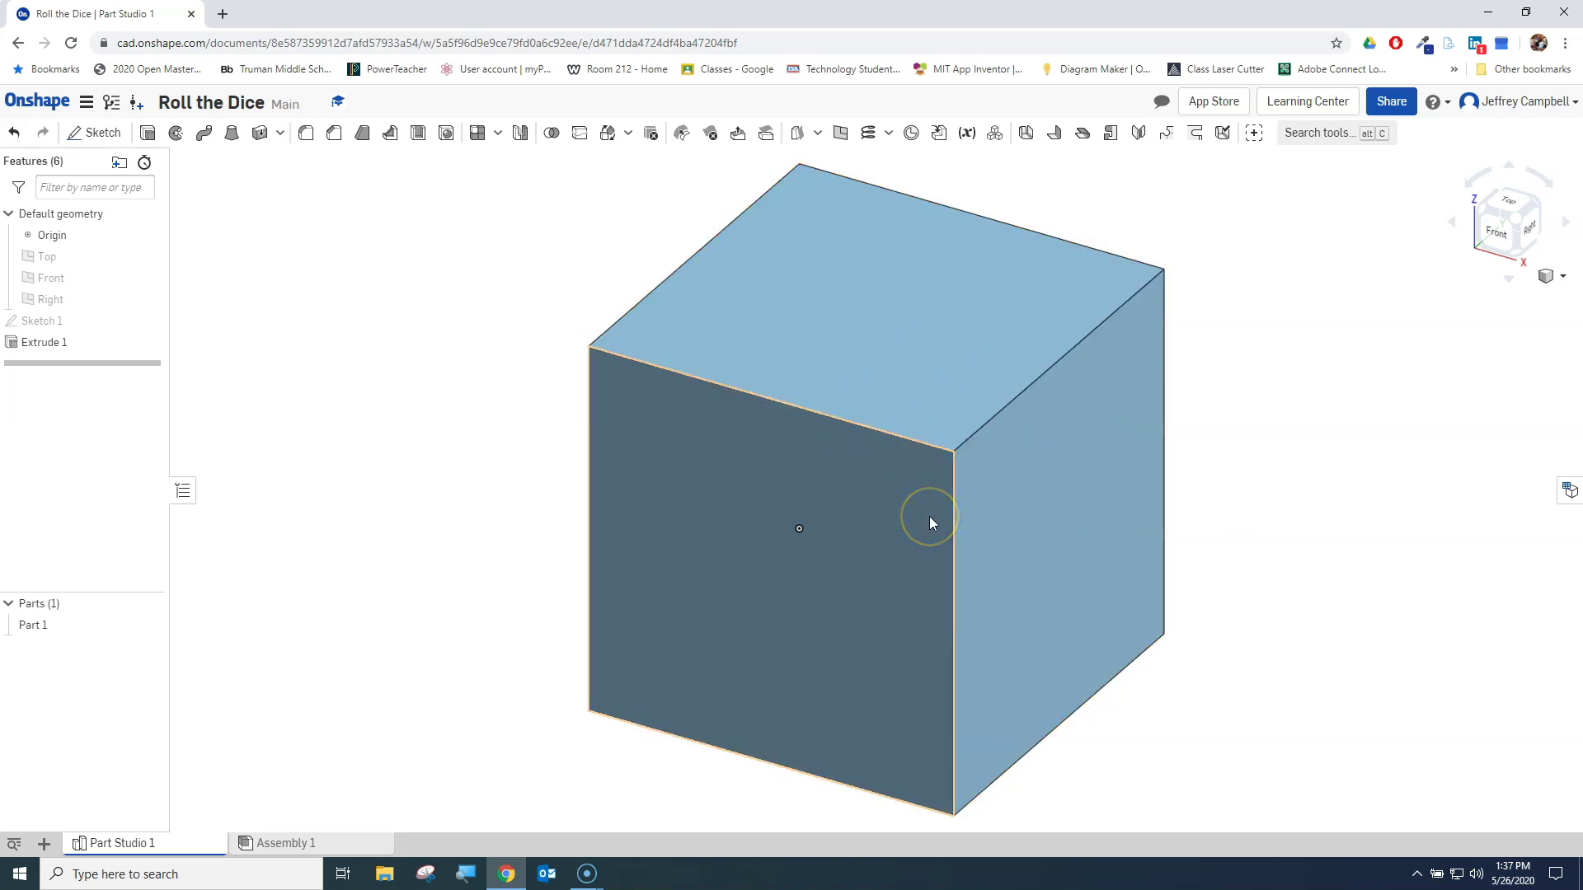
click(948, 503)
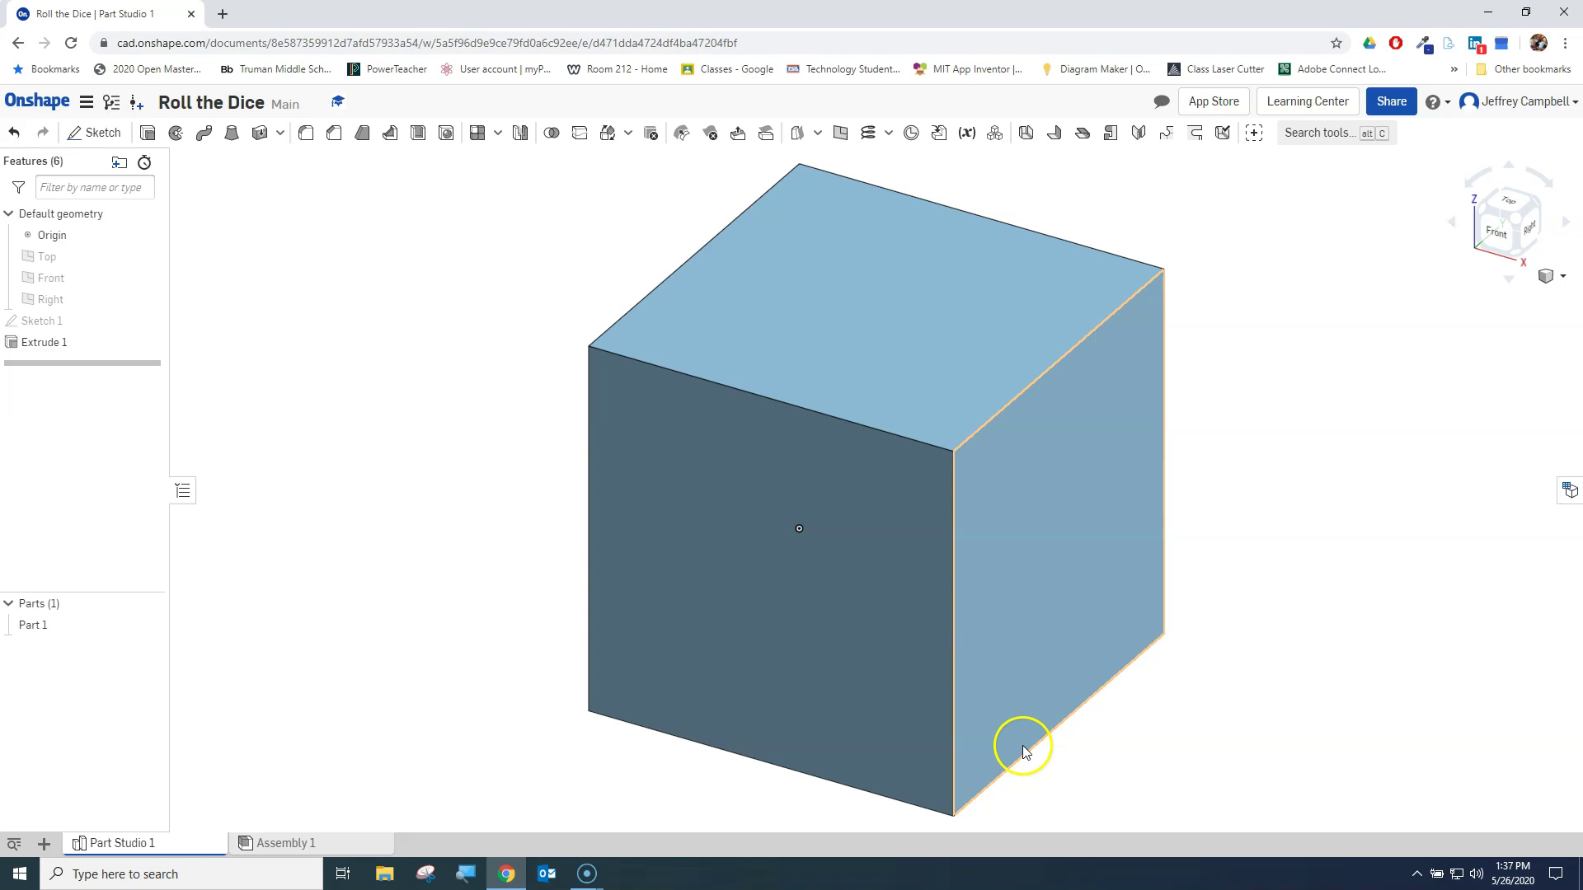
- Create Sketch 2 on the cube's top face with one point at its centre, then view isometrically
click(106, 134)
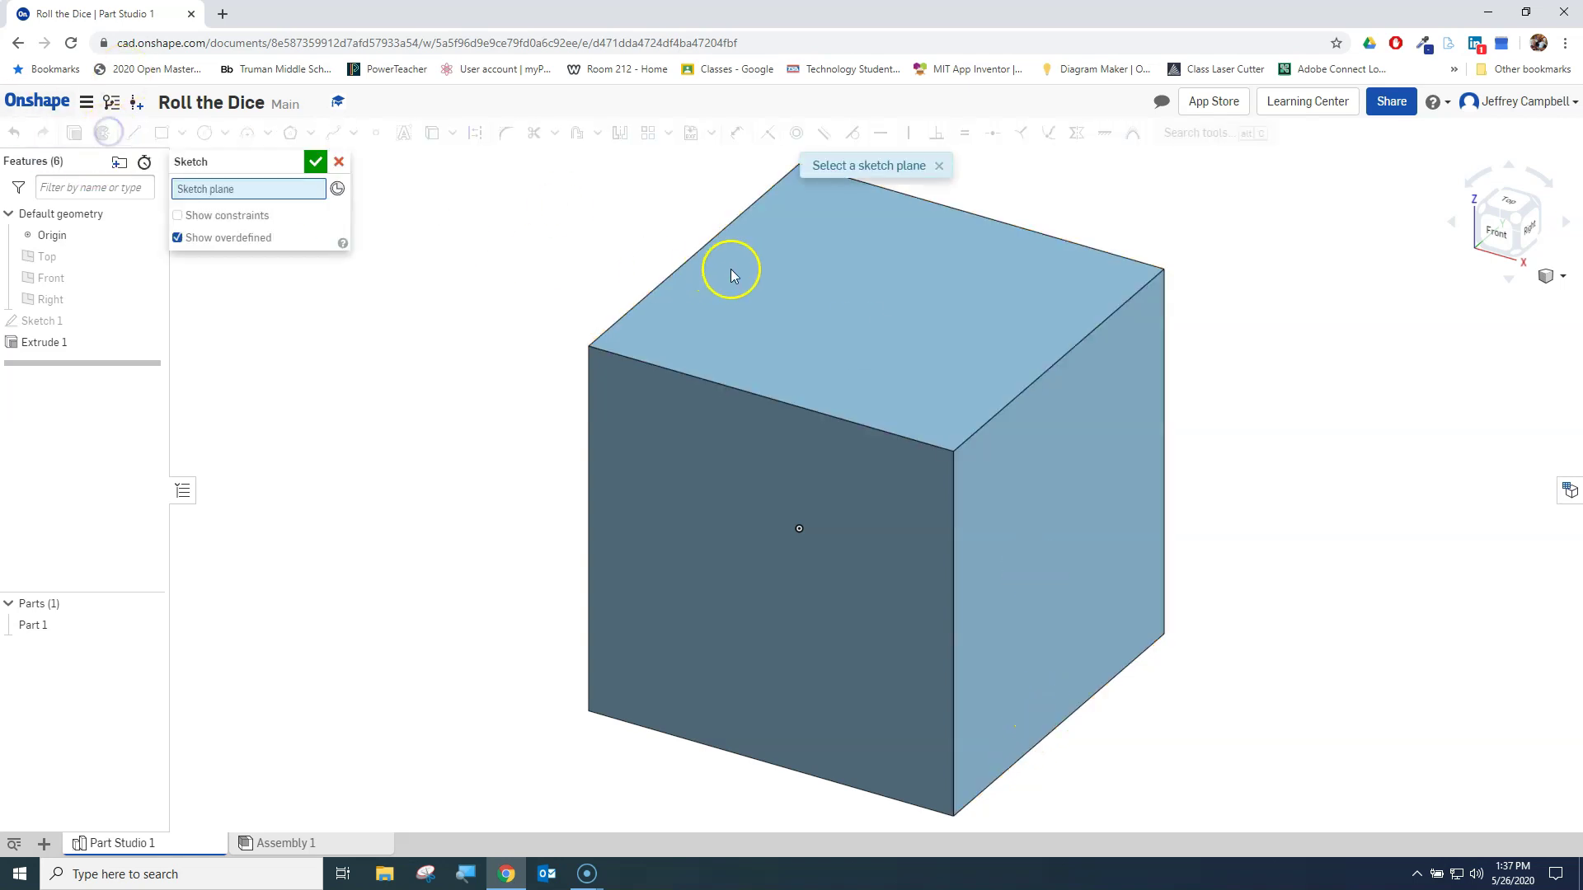
click(873, 300)
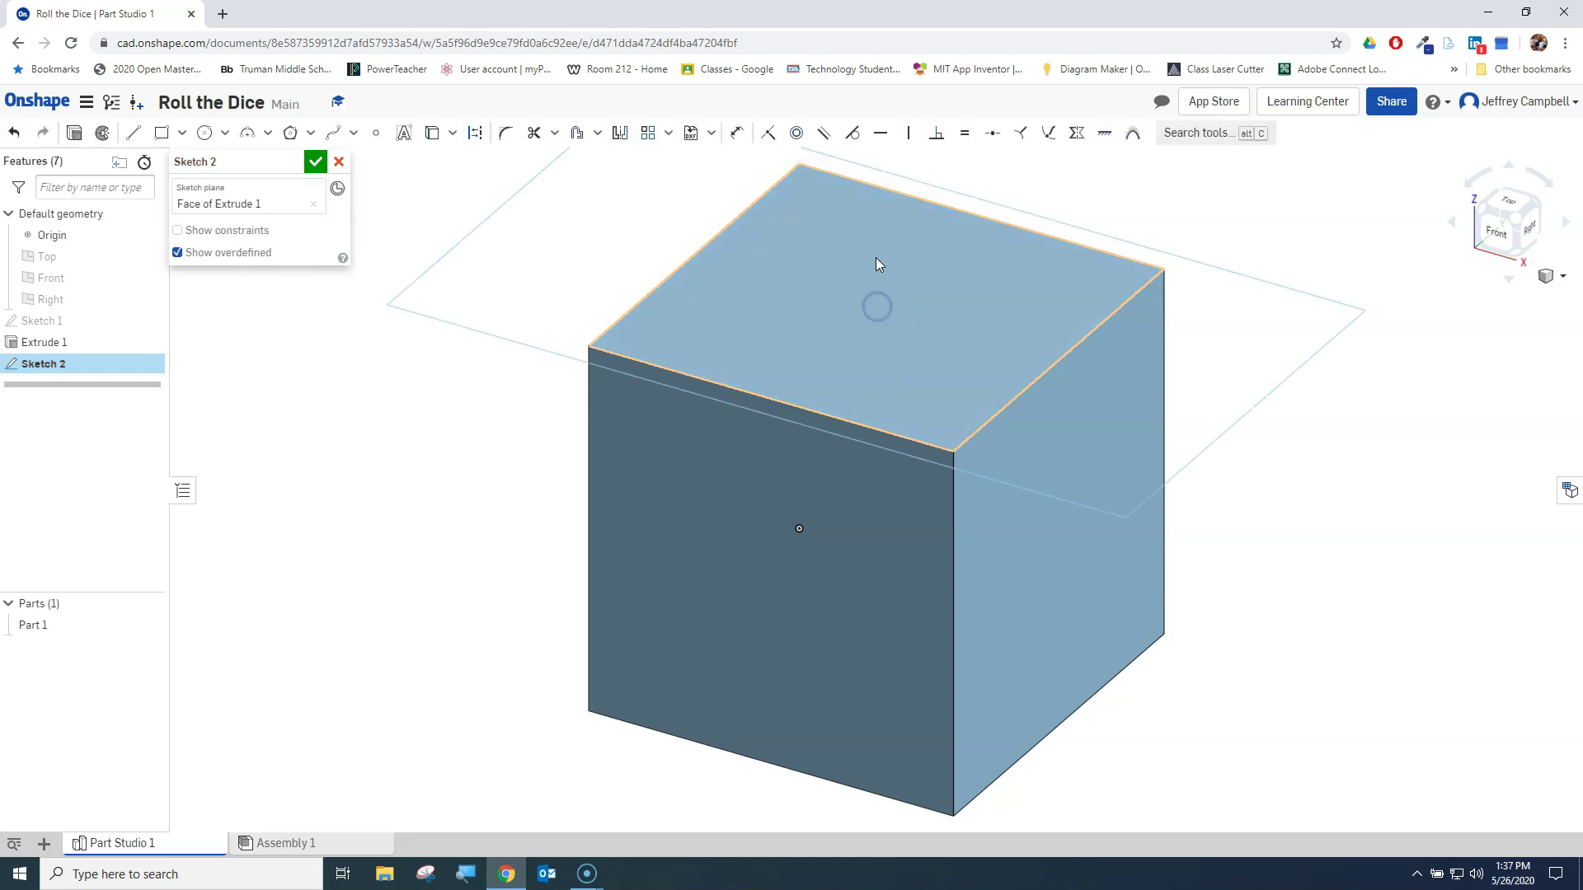
click(1521, 211)
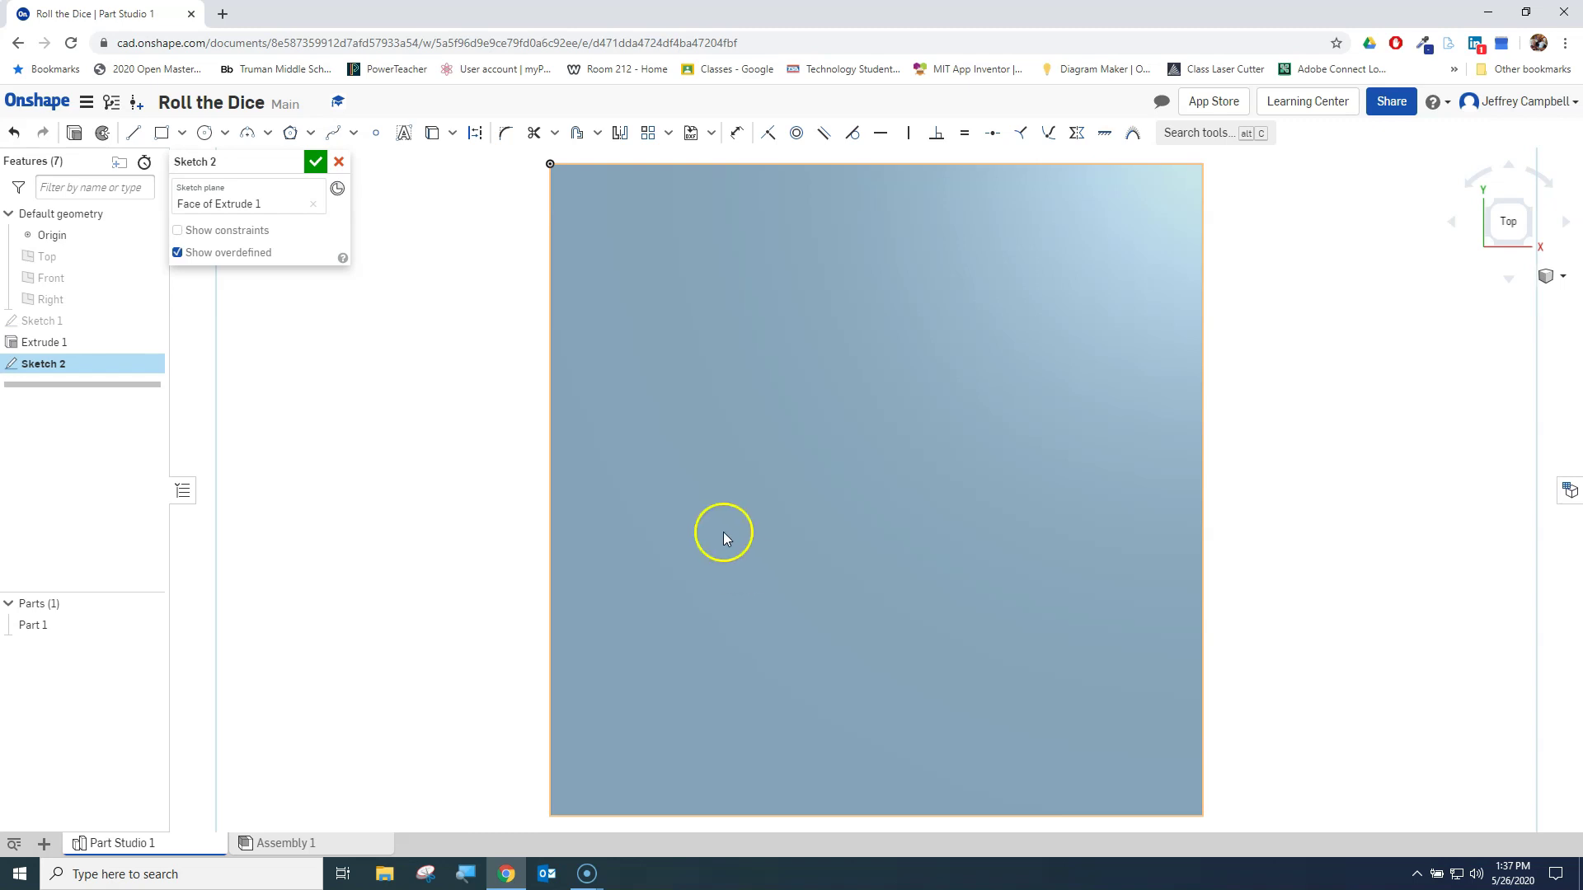
click(375, 132)
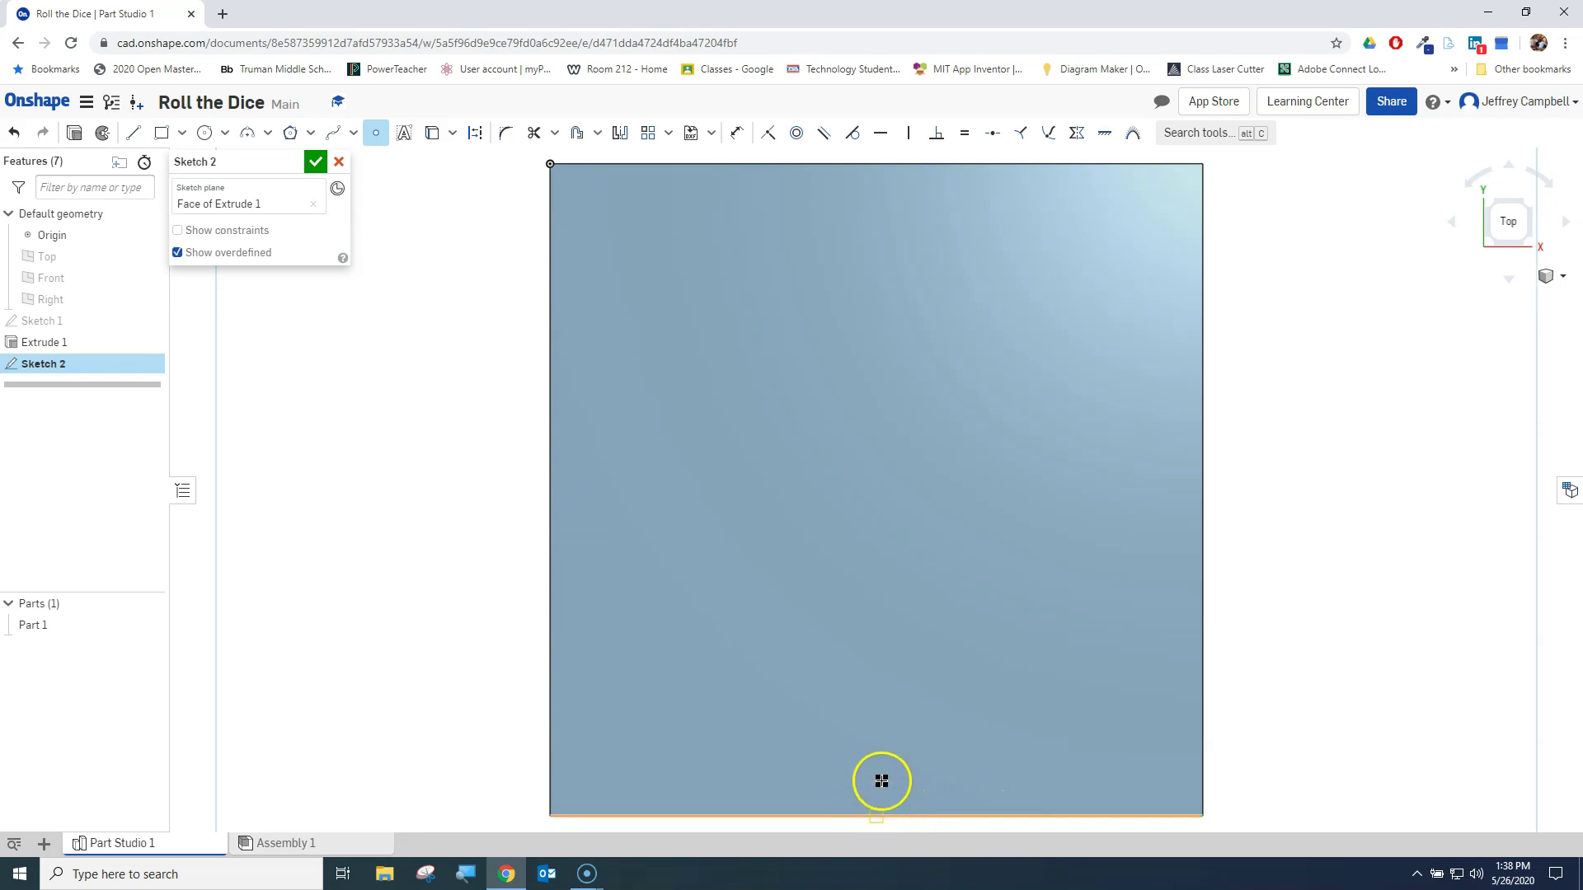
click(875, 489)
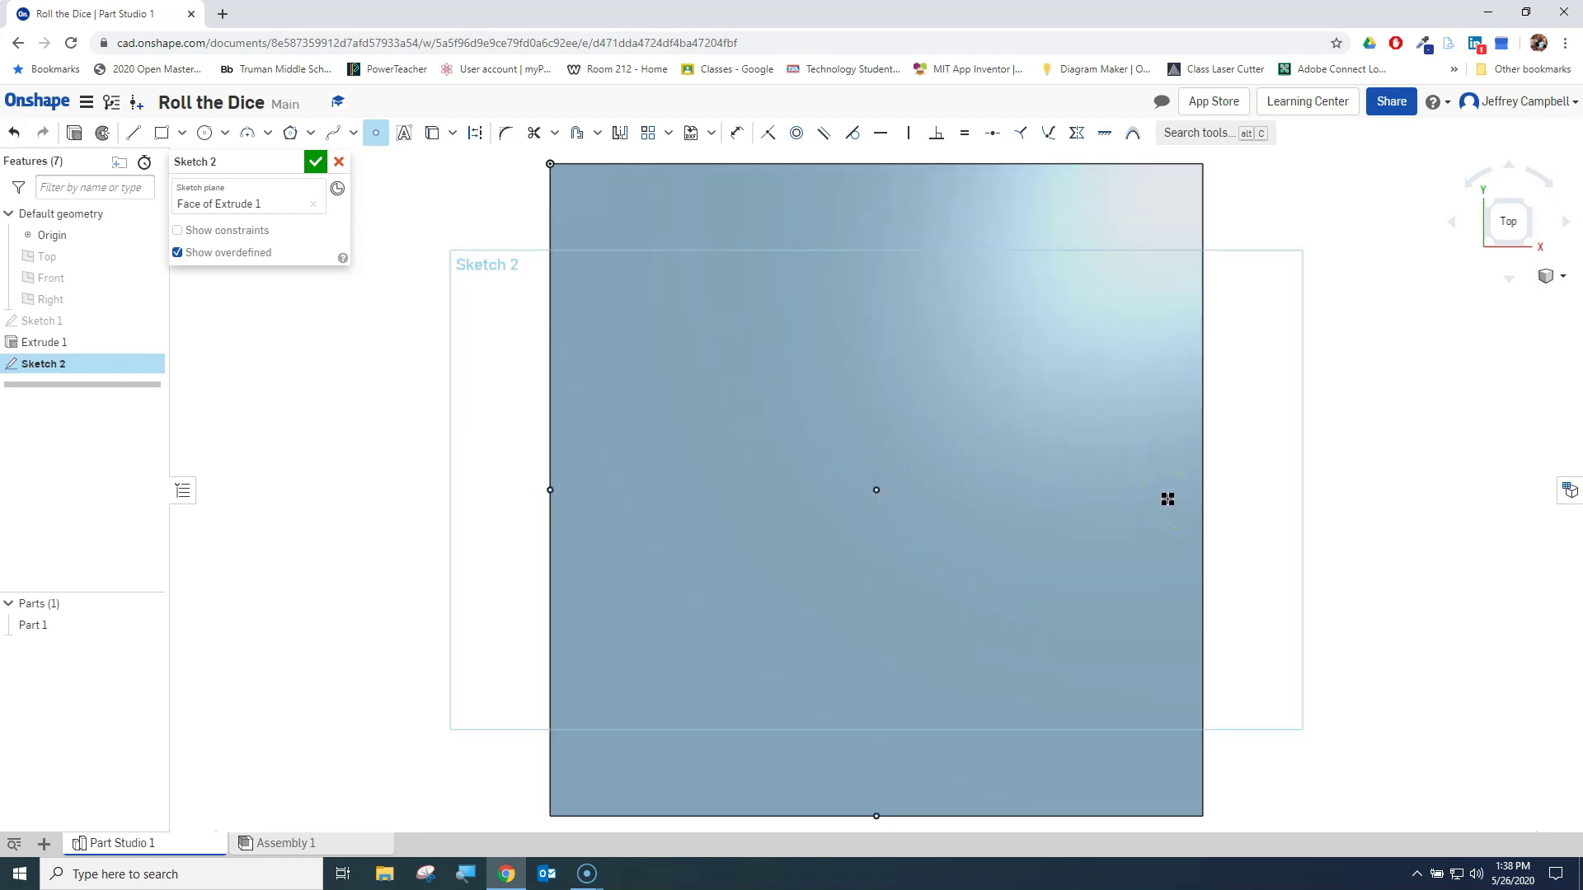
click(317, 162)
click(1529, 244)
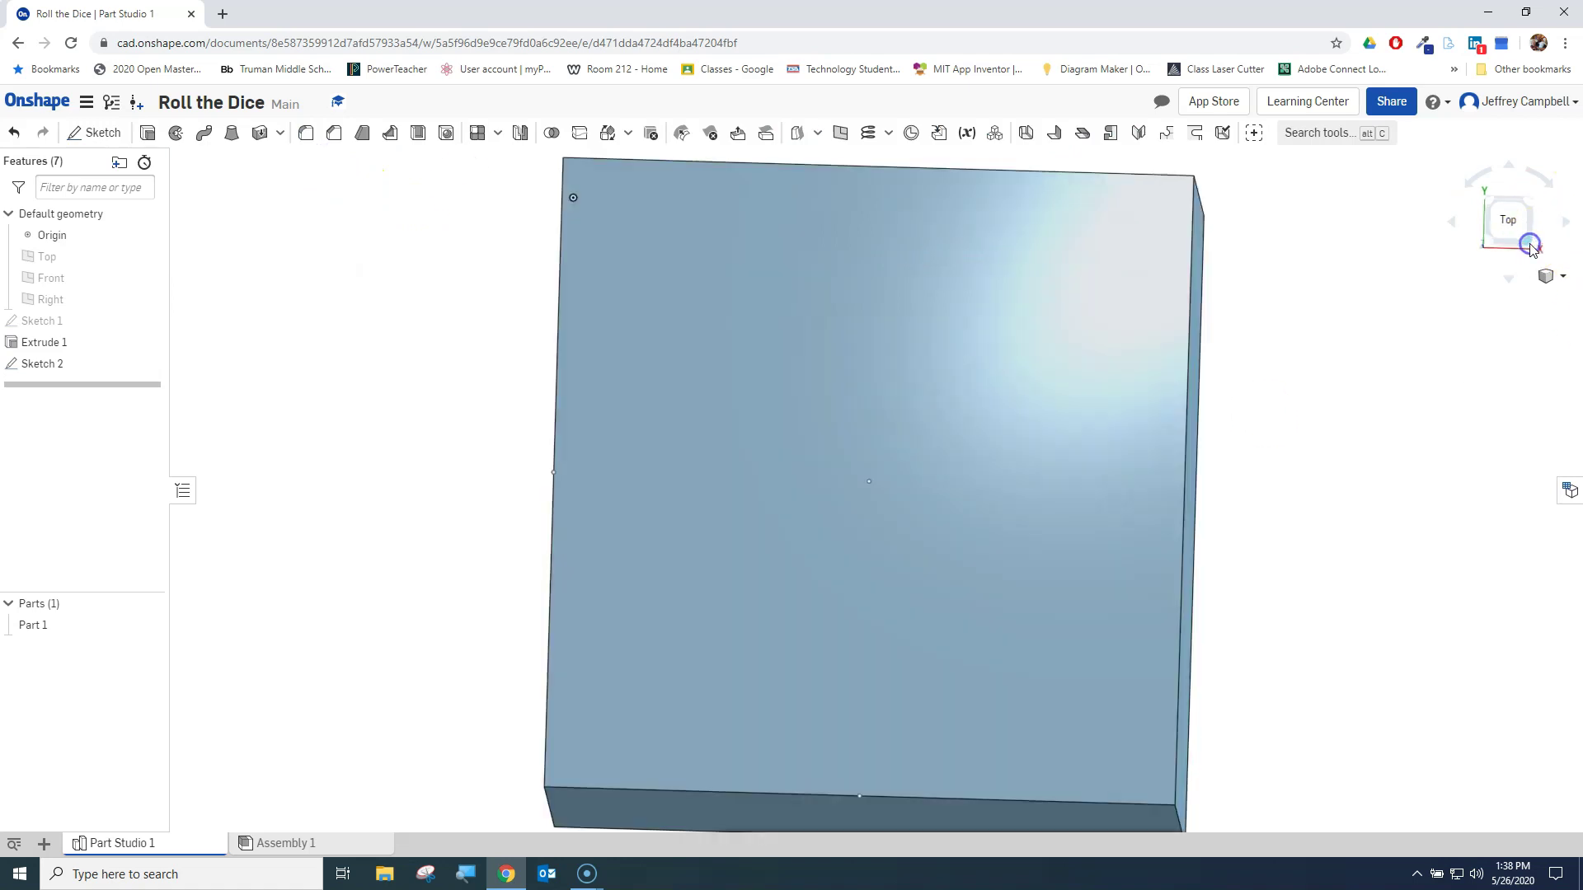
right_drag(1184, 523, 1265, 456)
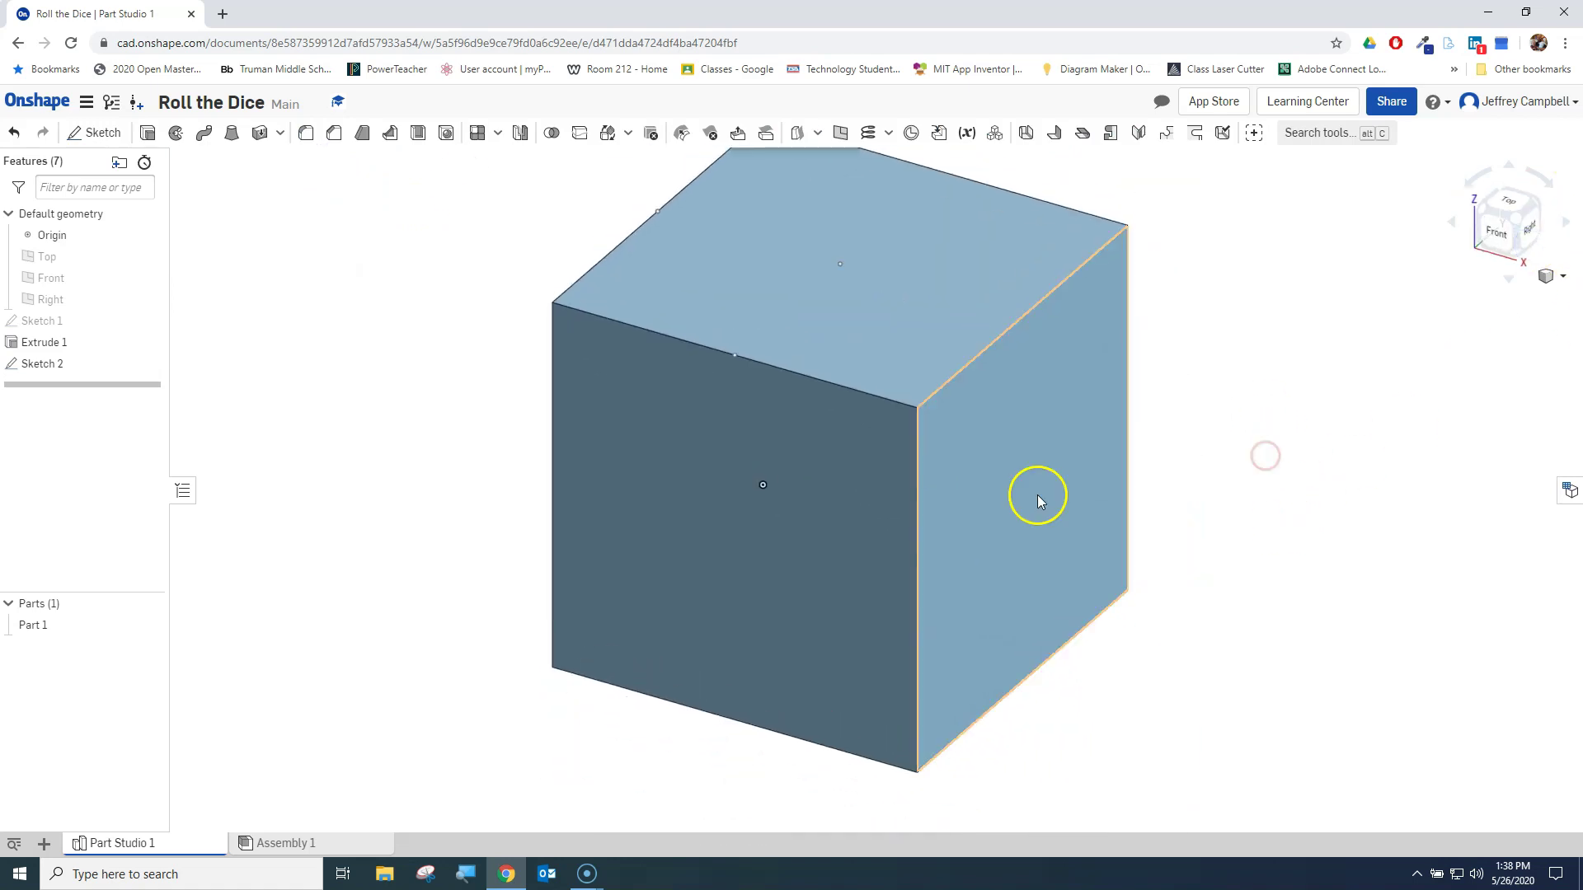
- Start Sketch 3 on the front face and place points near its upper-left and lower-right corners
click(1498, 238)
click(83, 135)
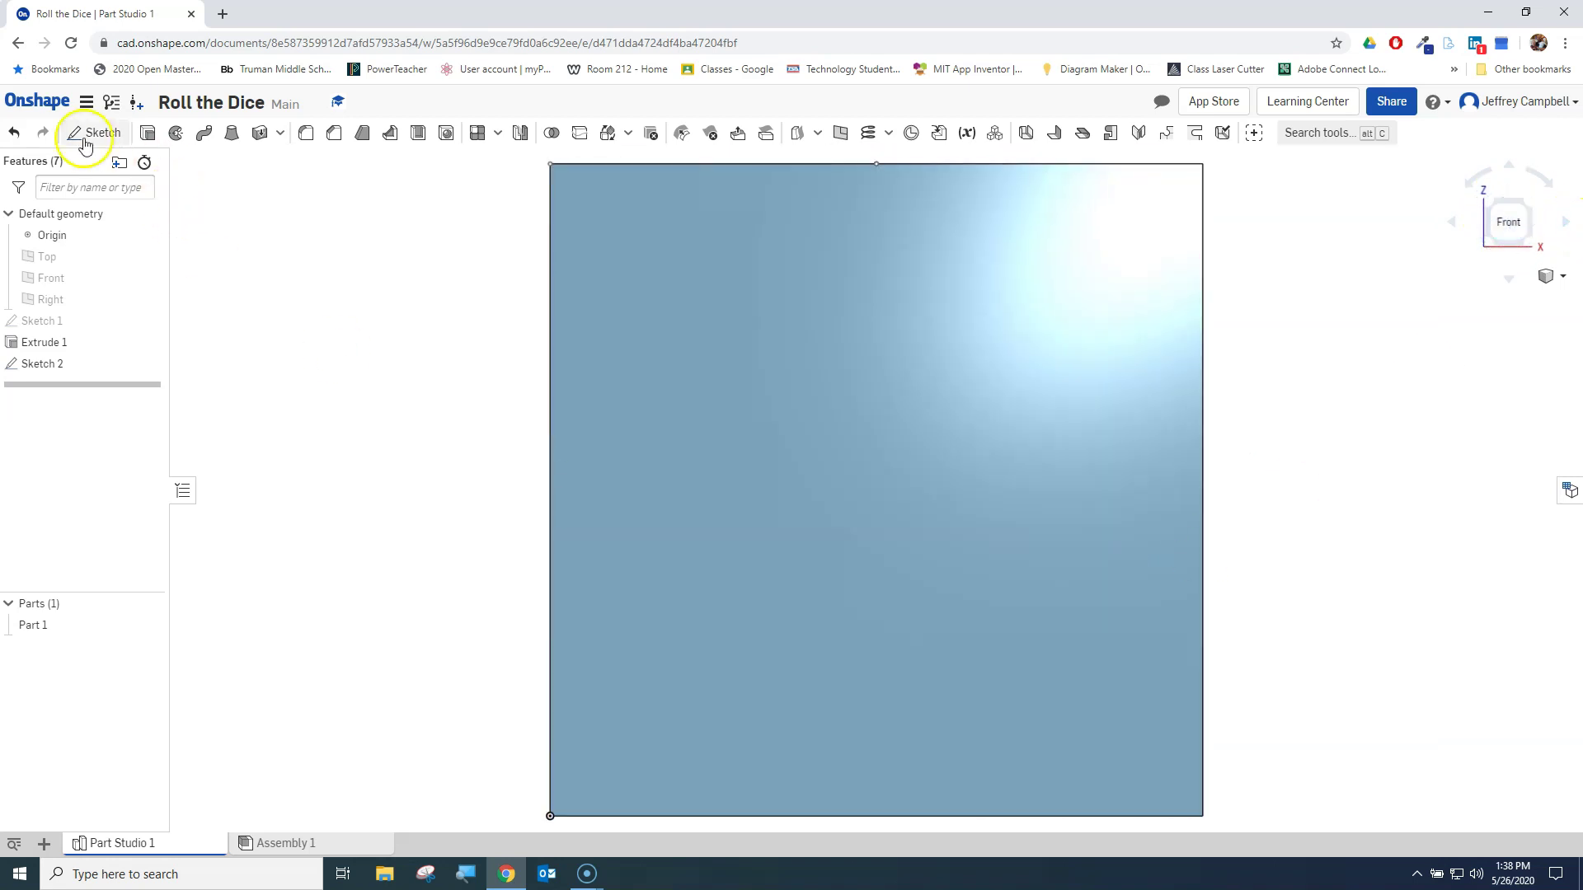
click(963, 477)
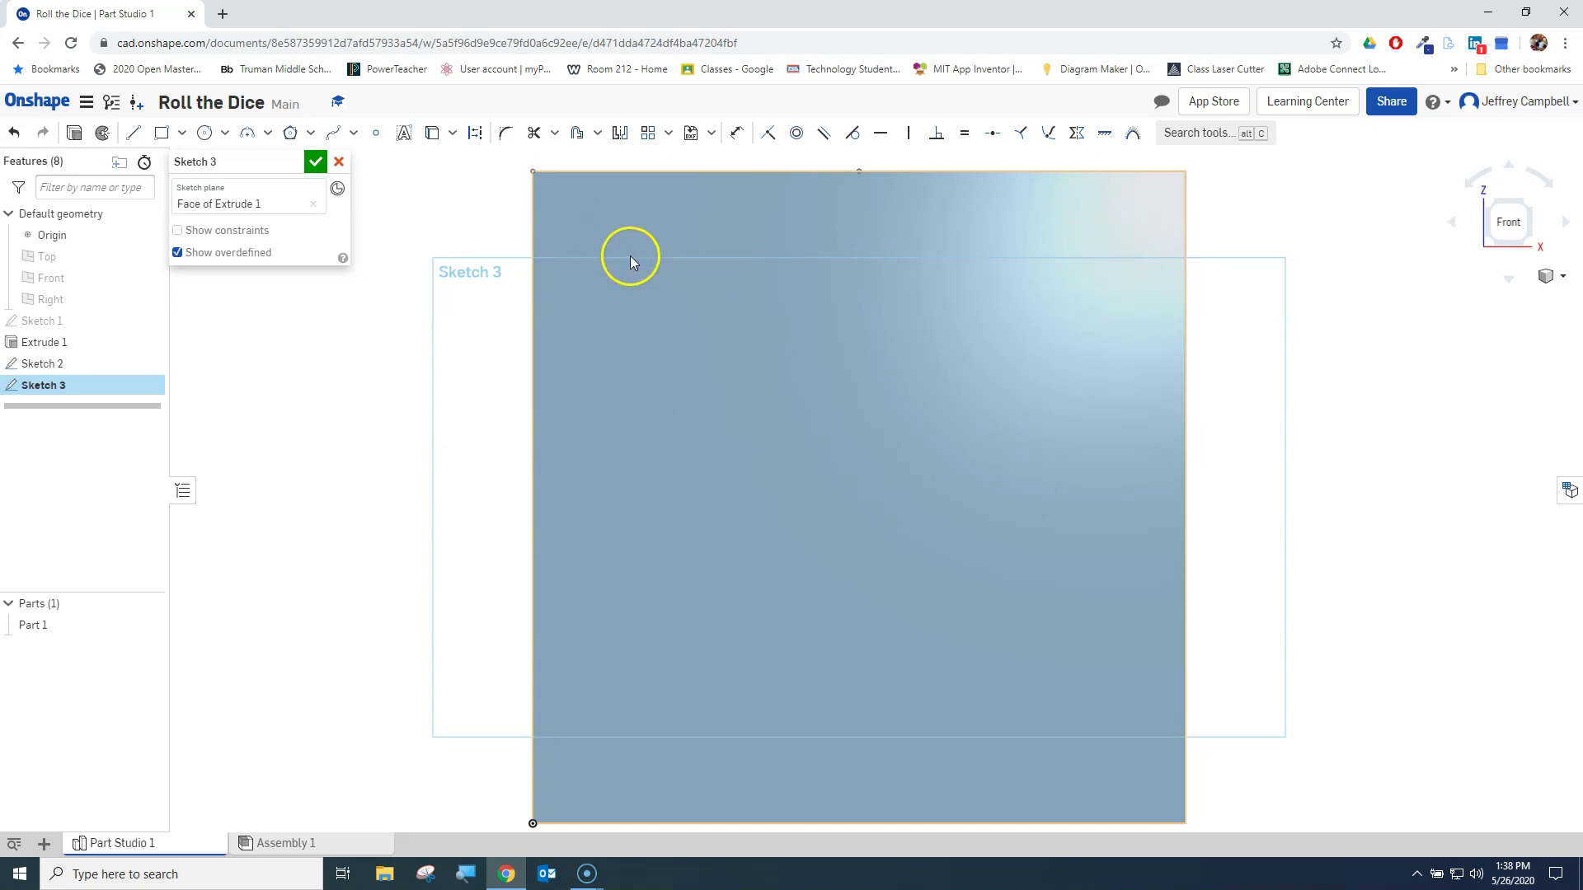
click(377, 136)
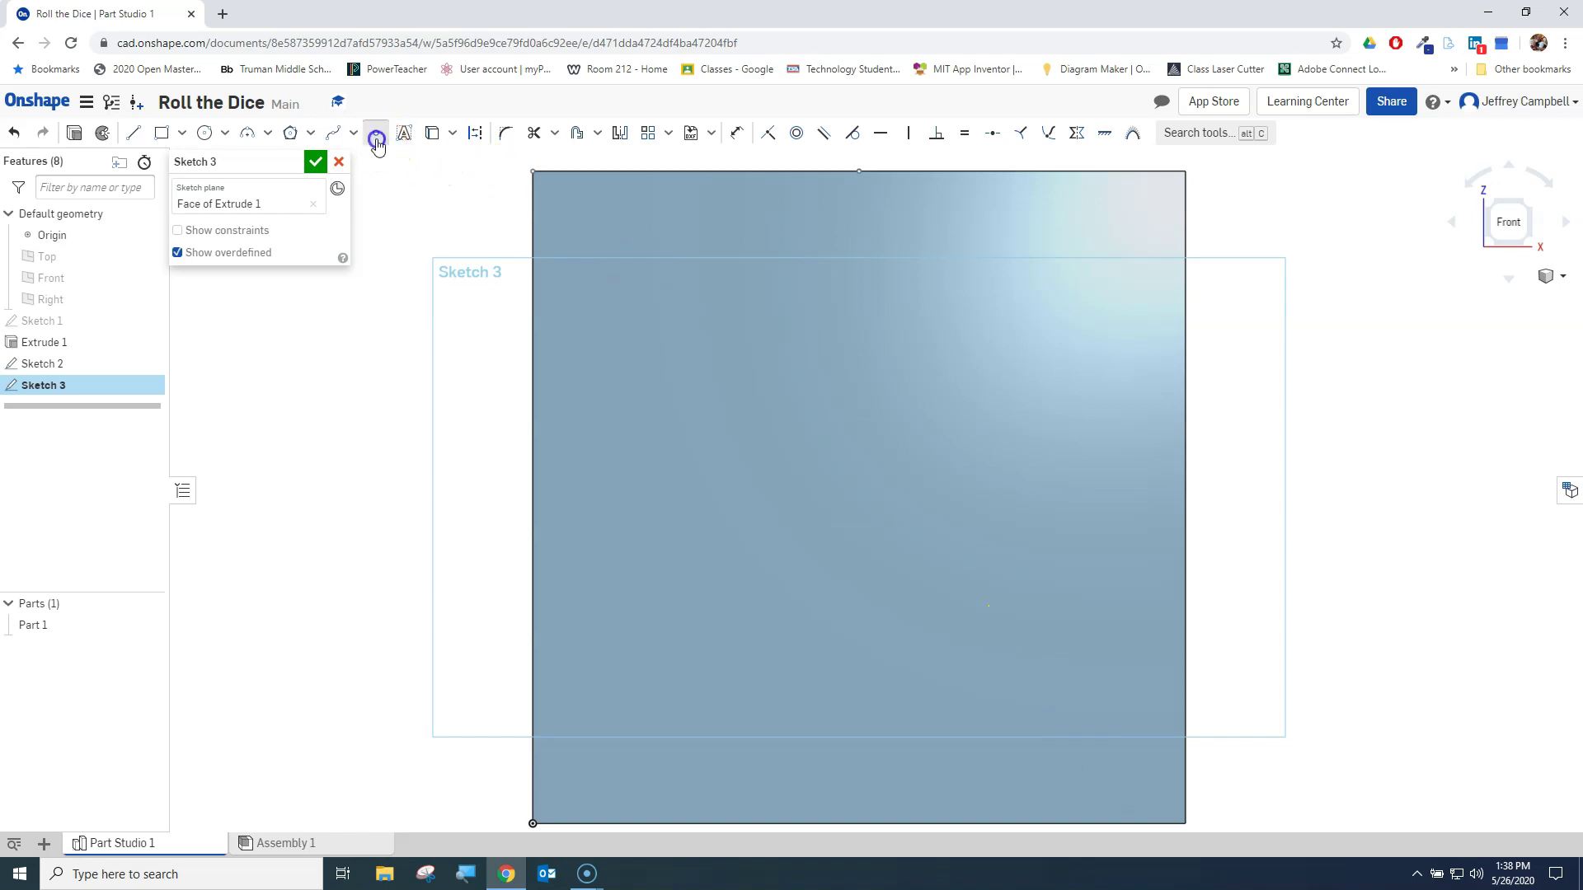
click(639, 242)
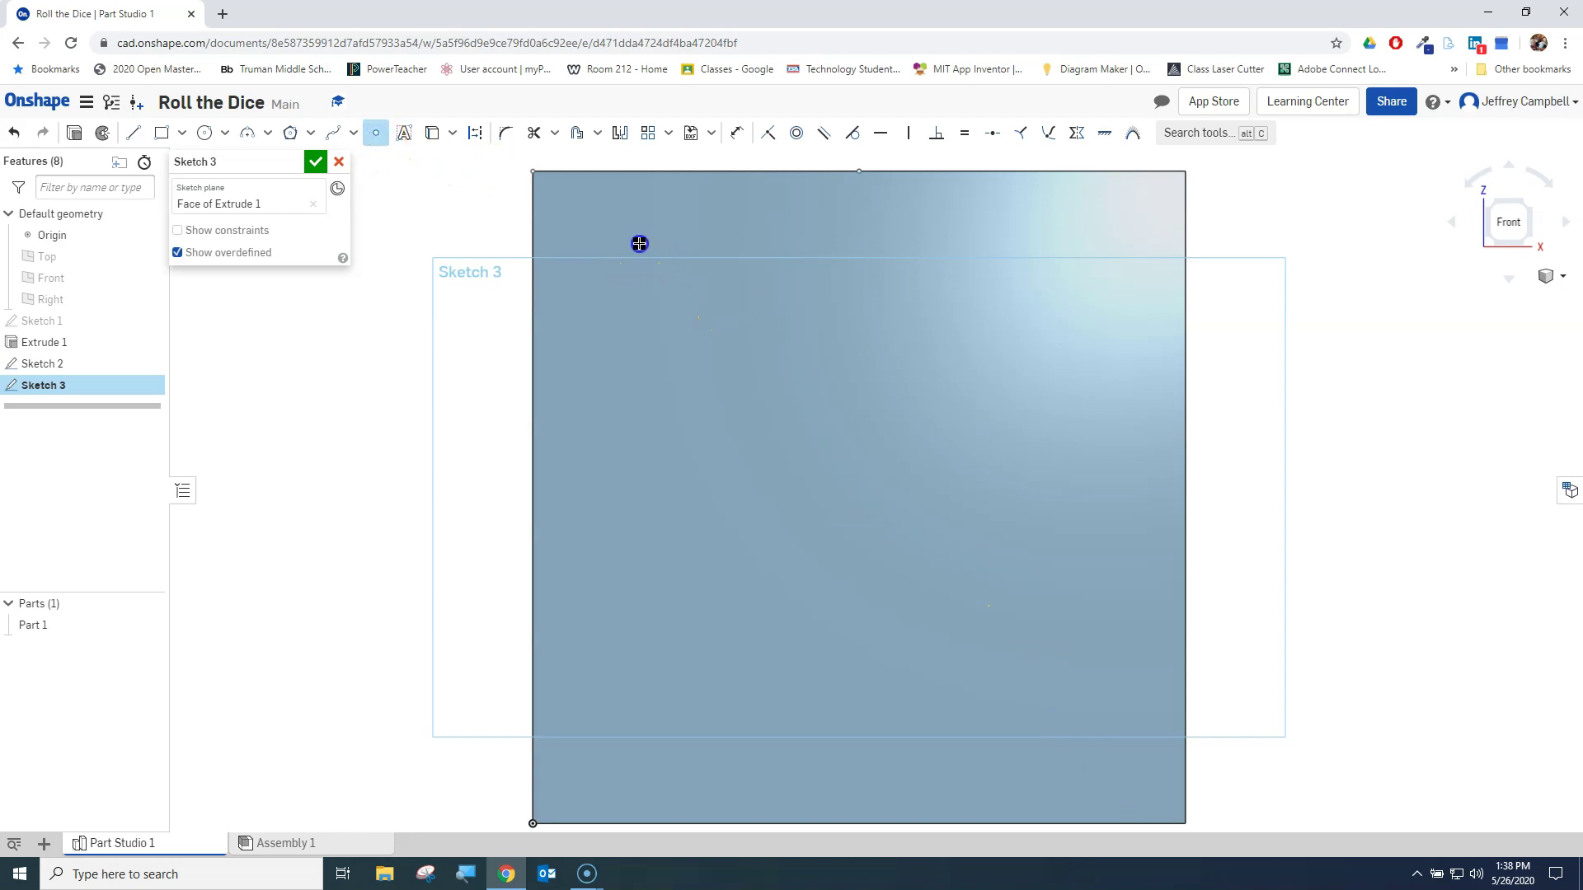
click(1043, 757)
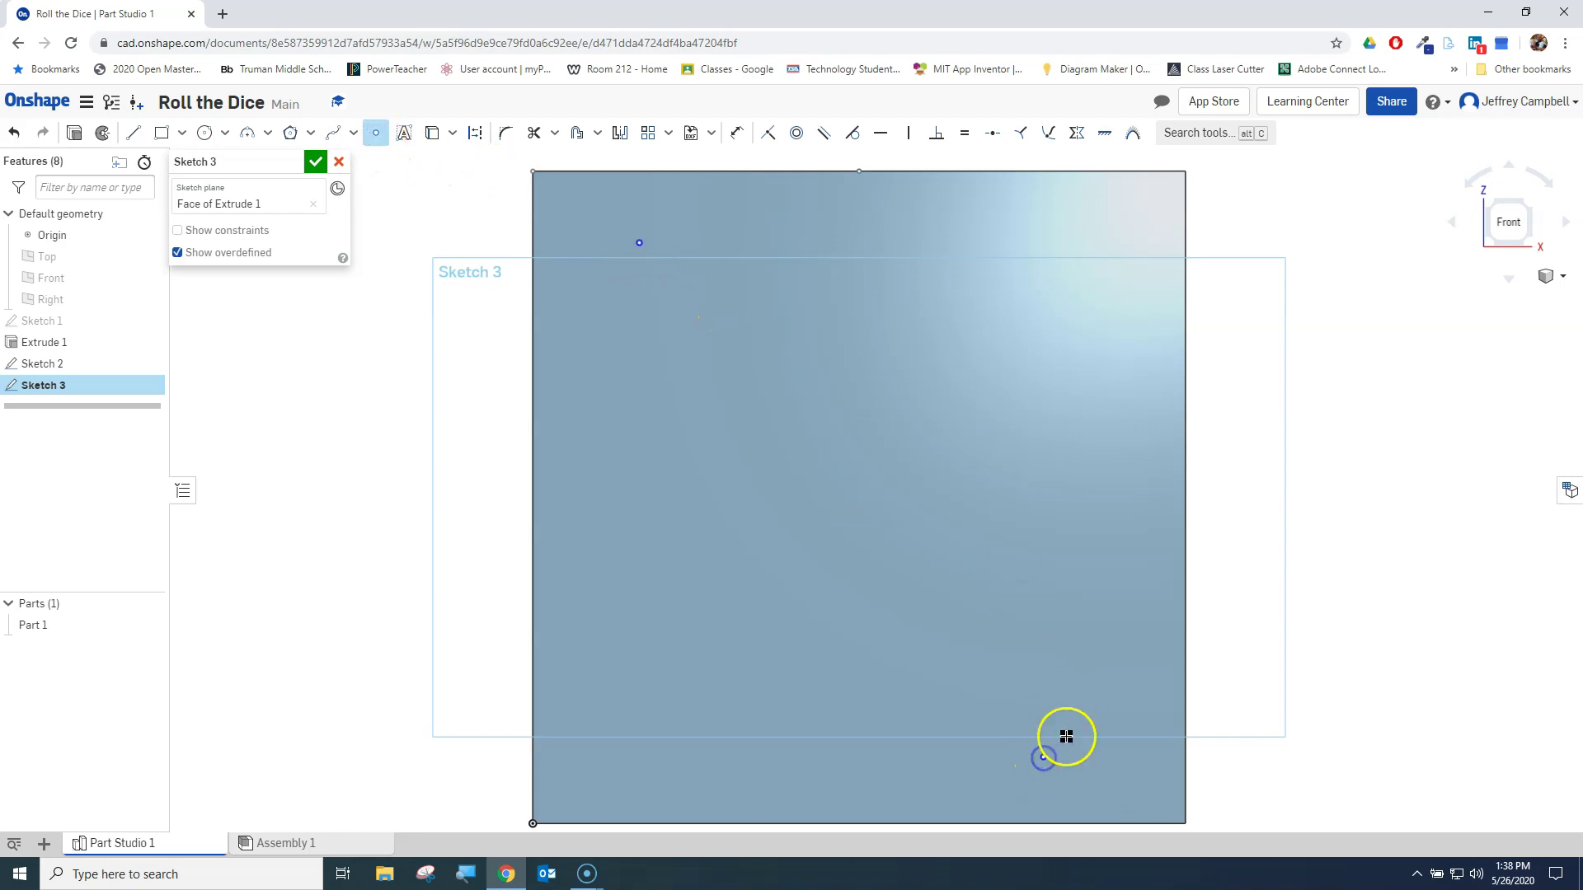
click(740, 140)
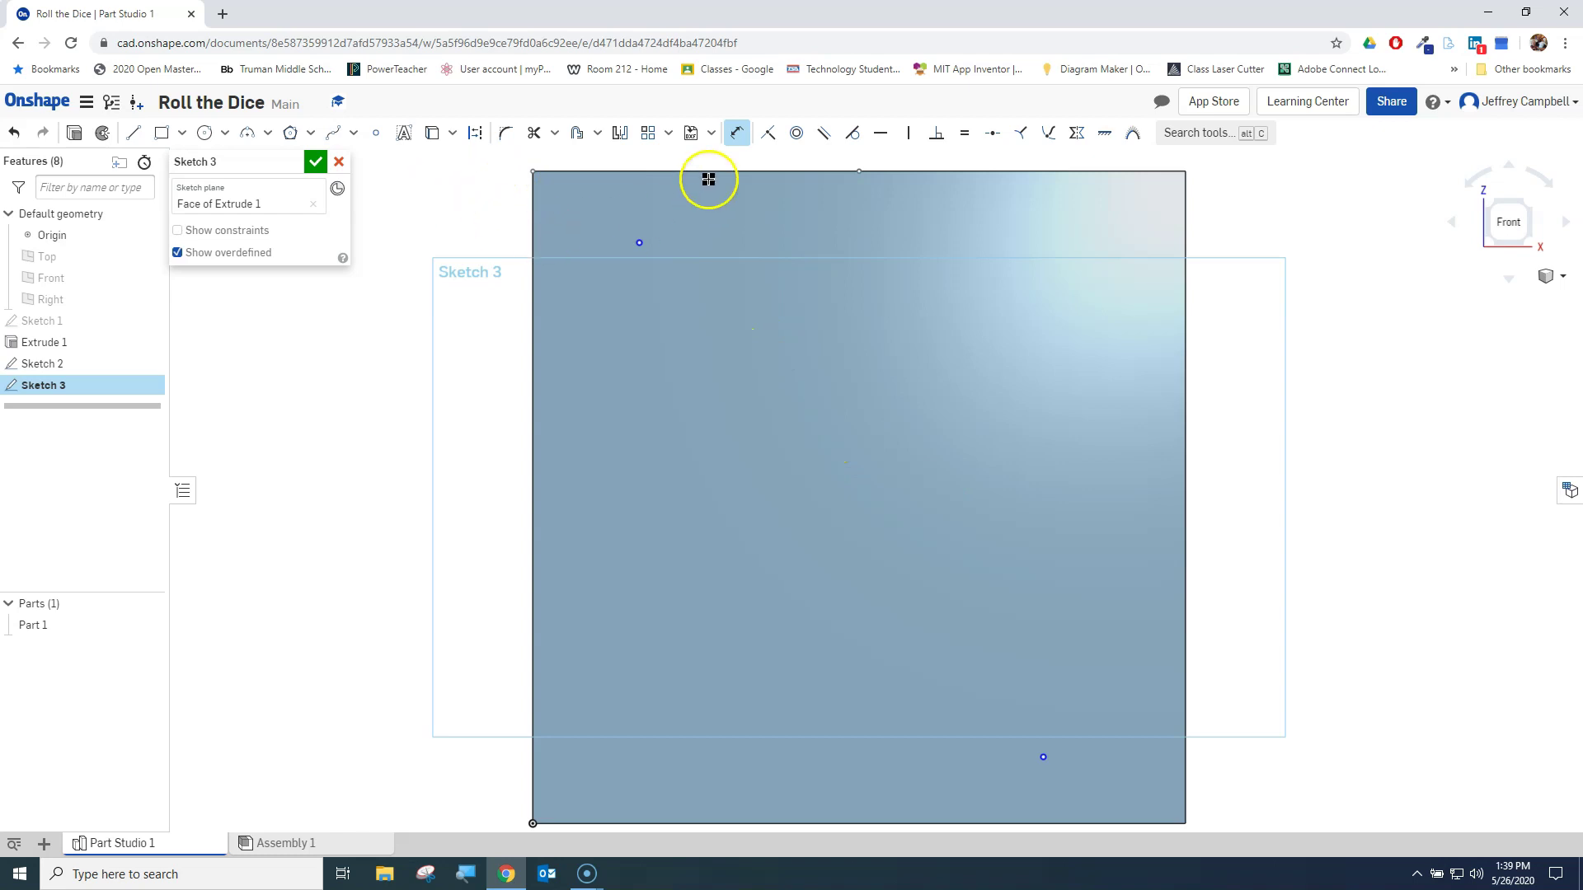
- Attempt a left-edge dimension on the upper point, cancel it, and reposition the points on the face
click(641, 248)
click(528, 238)
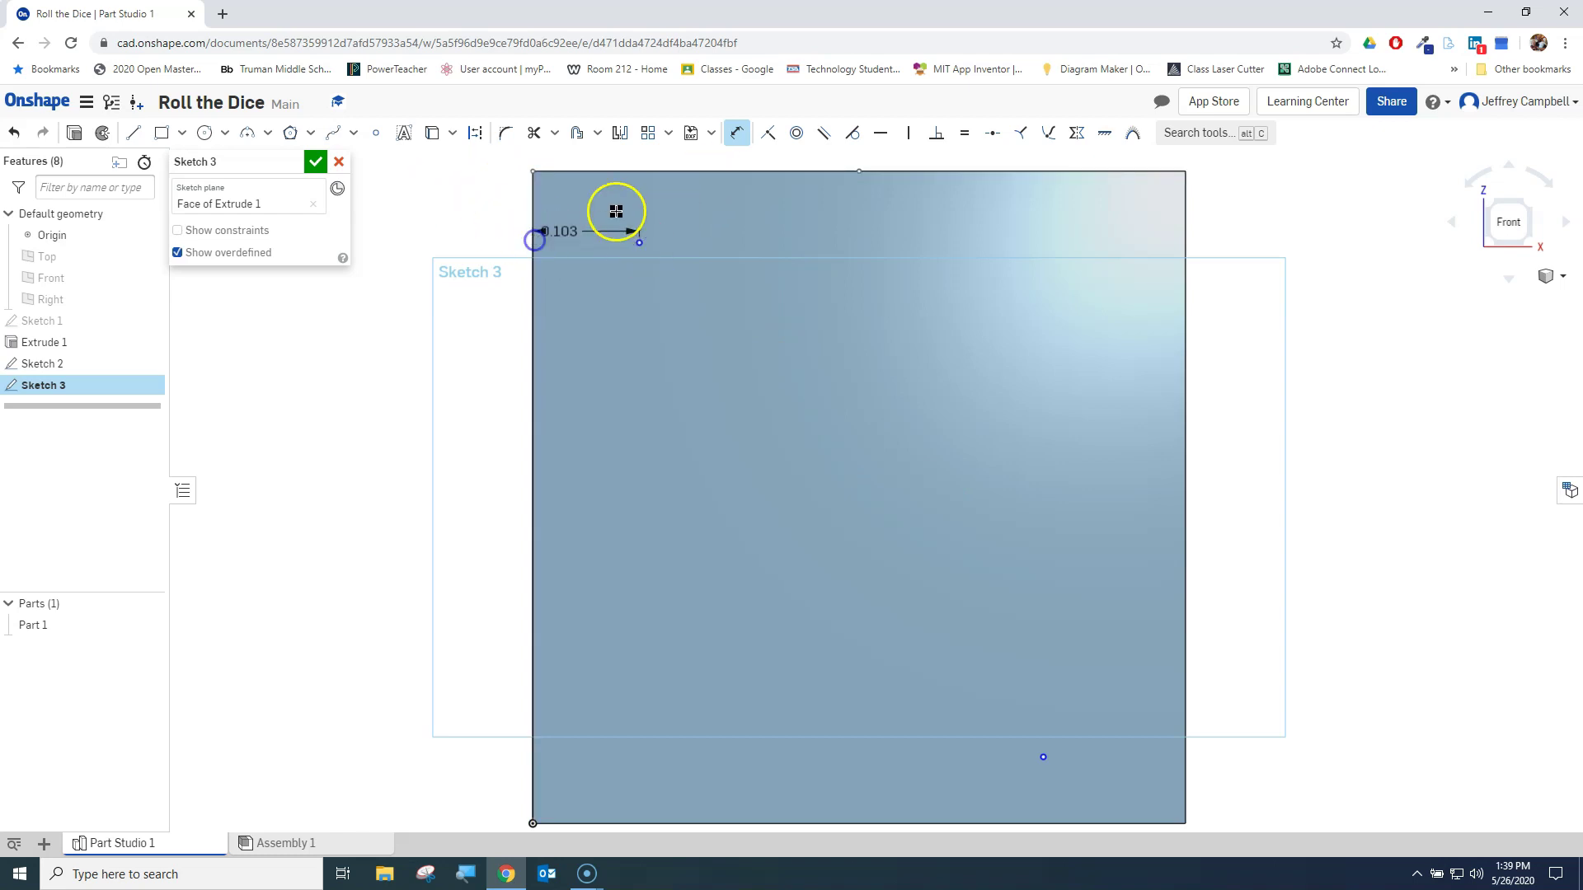
middle_drag(615, 212, 607, 294)
click(567, 232)
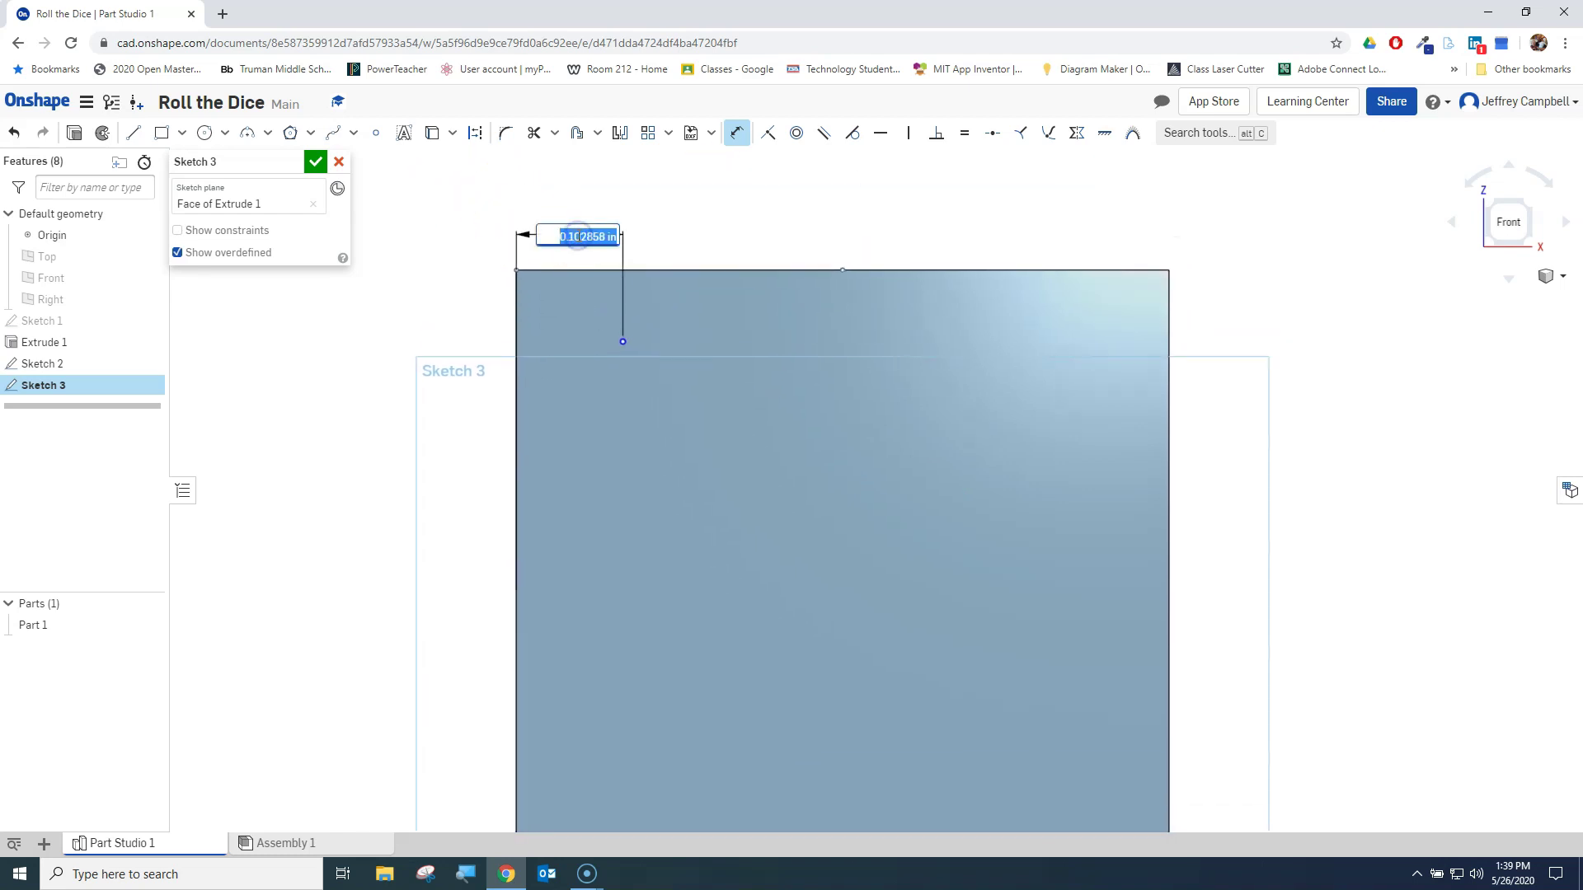
text(1)
key(Escape)
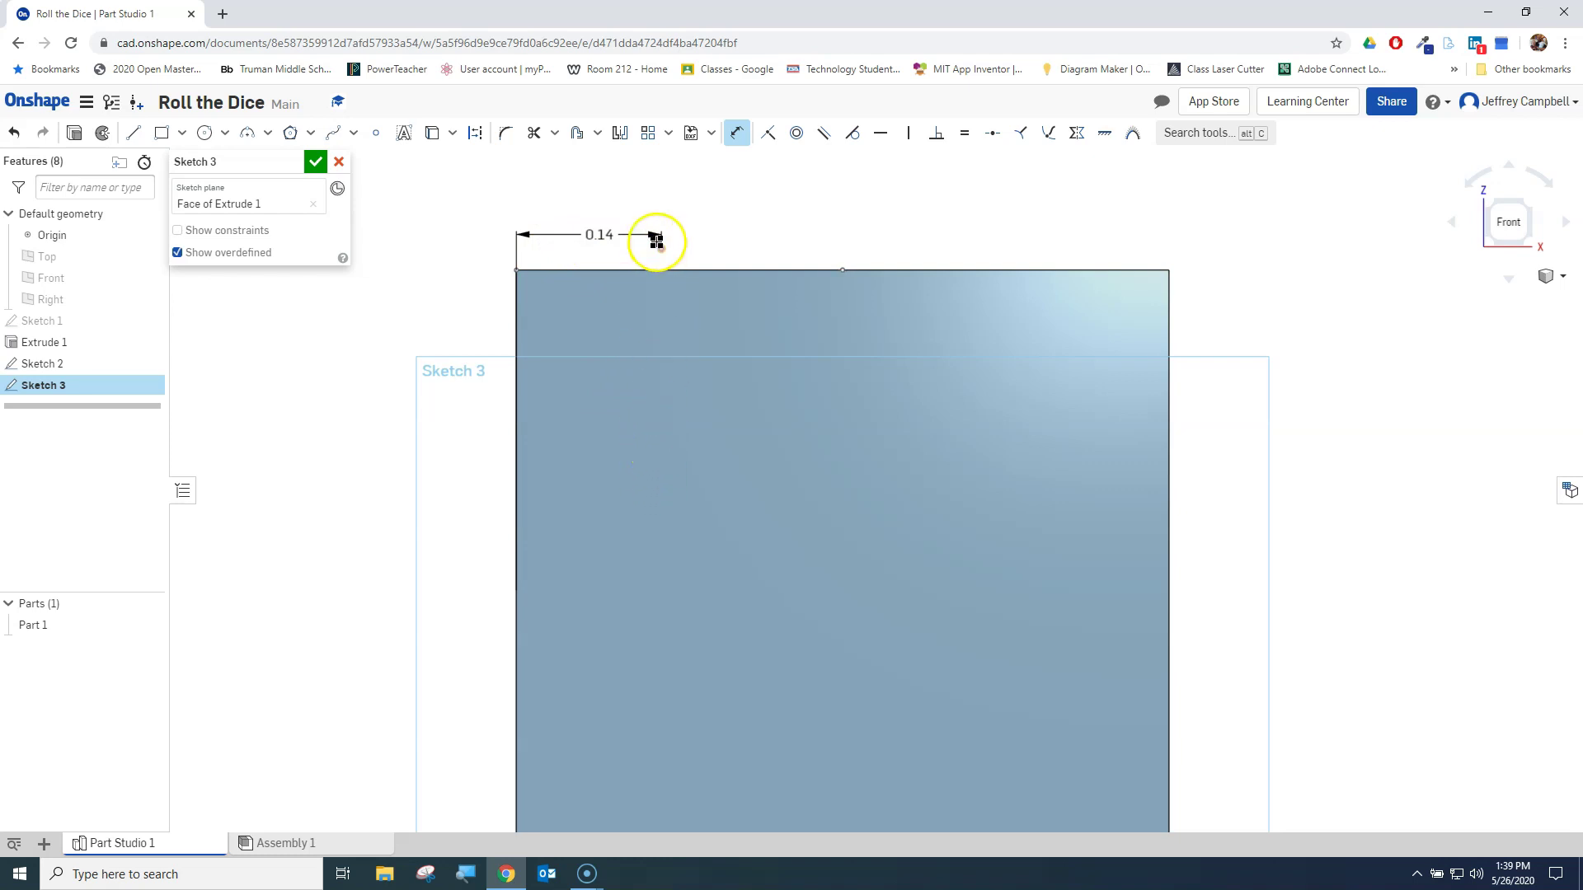
mouse_move(1386, 433)
middle_down()
mouse_move(1371, 329)
mouse_move(1385, 453)
mouse_move(1342, 288)
middle_up()
scroll(1244, 530, down, 2)
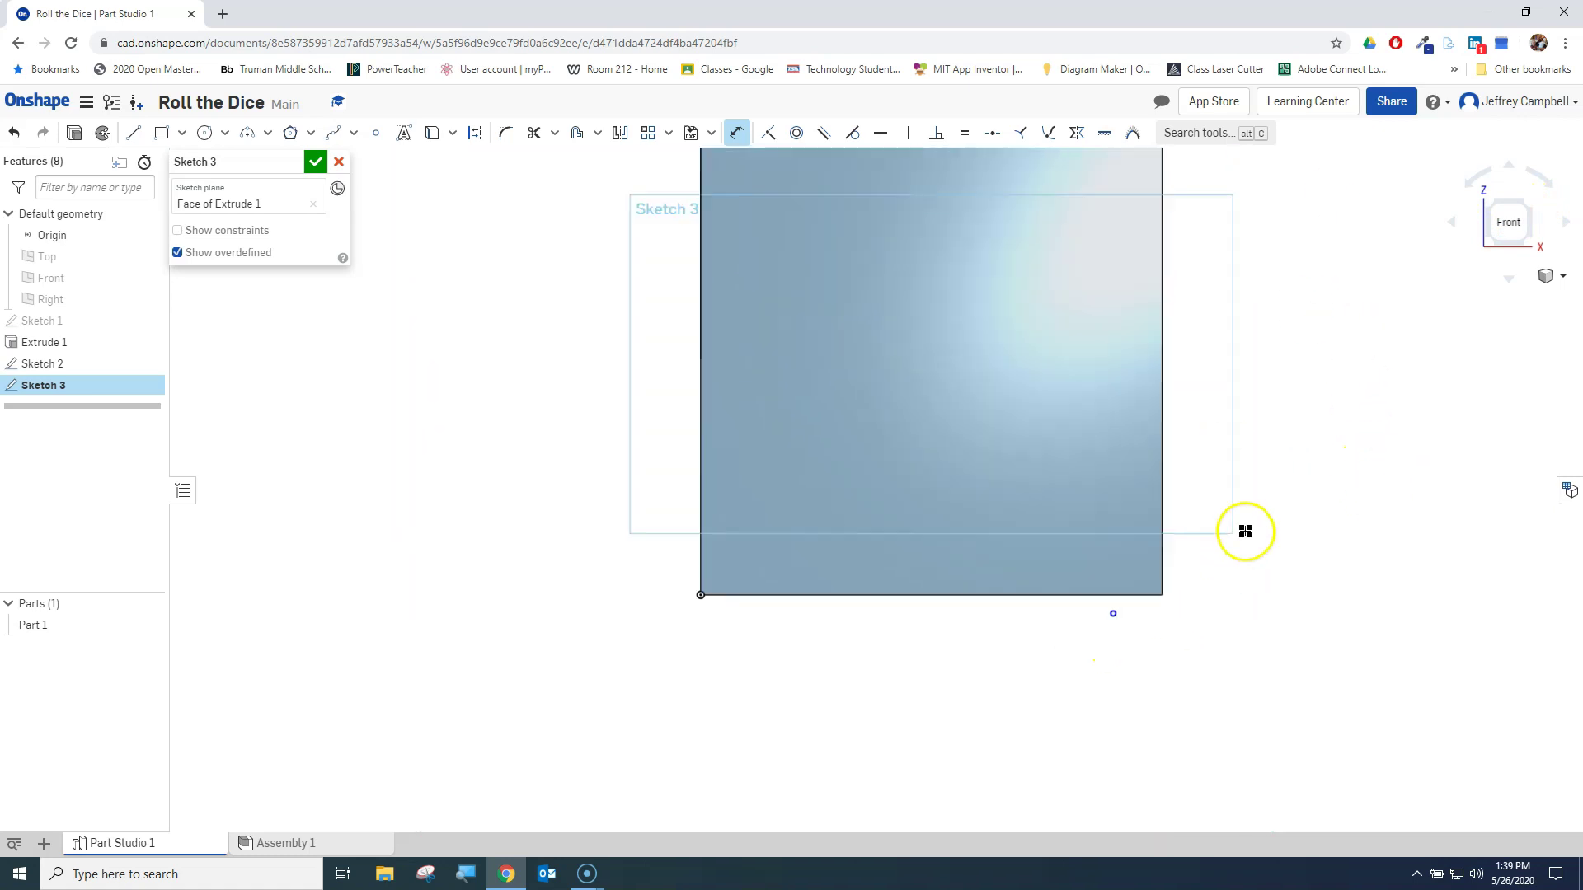
middle_drag(1287, 483, 1283, 554)
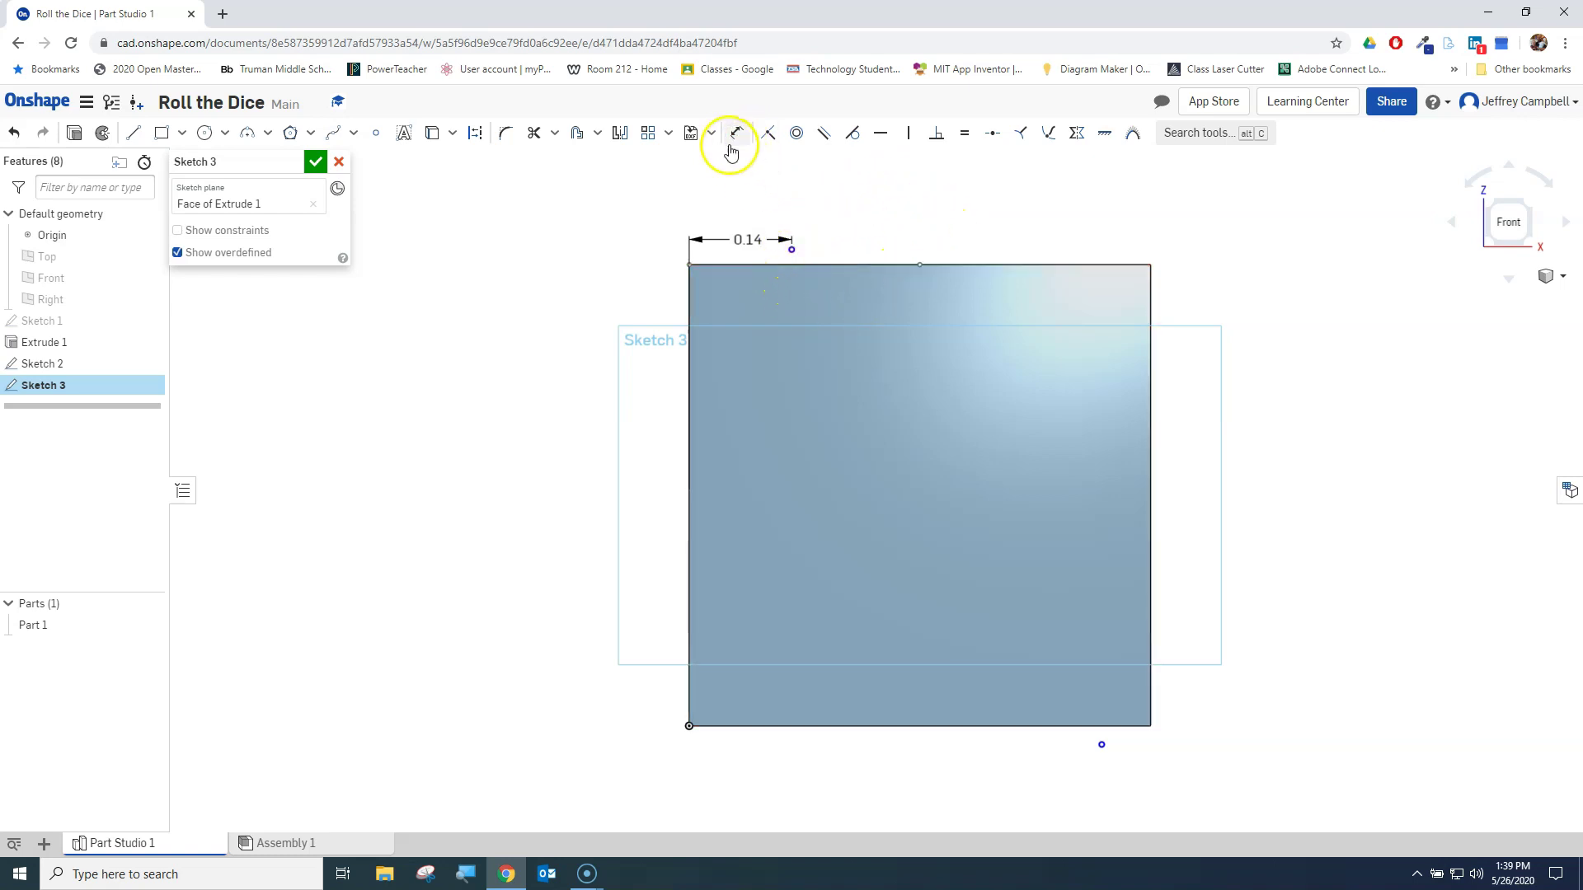
drag(792, 249, 793, 337)
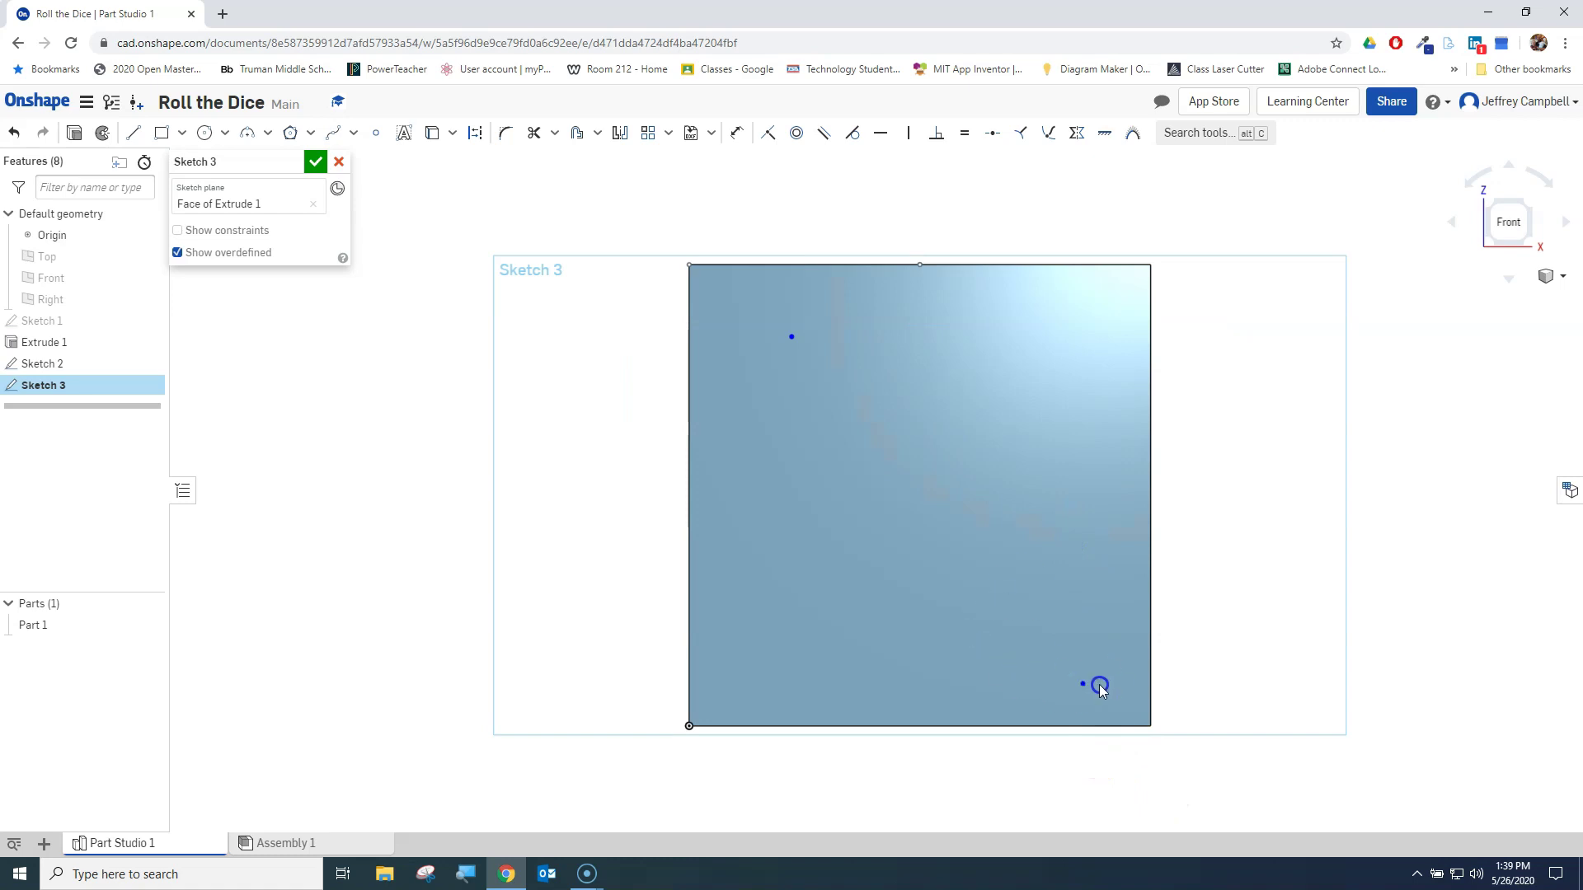
click(1062, 675)
click(793, 338)
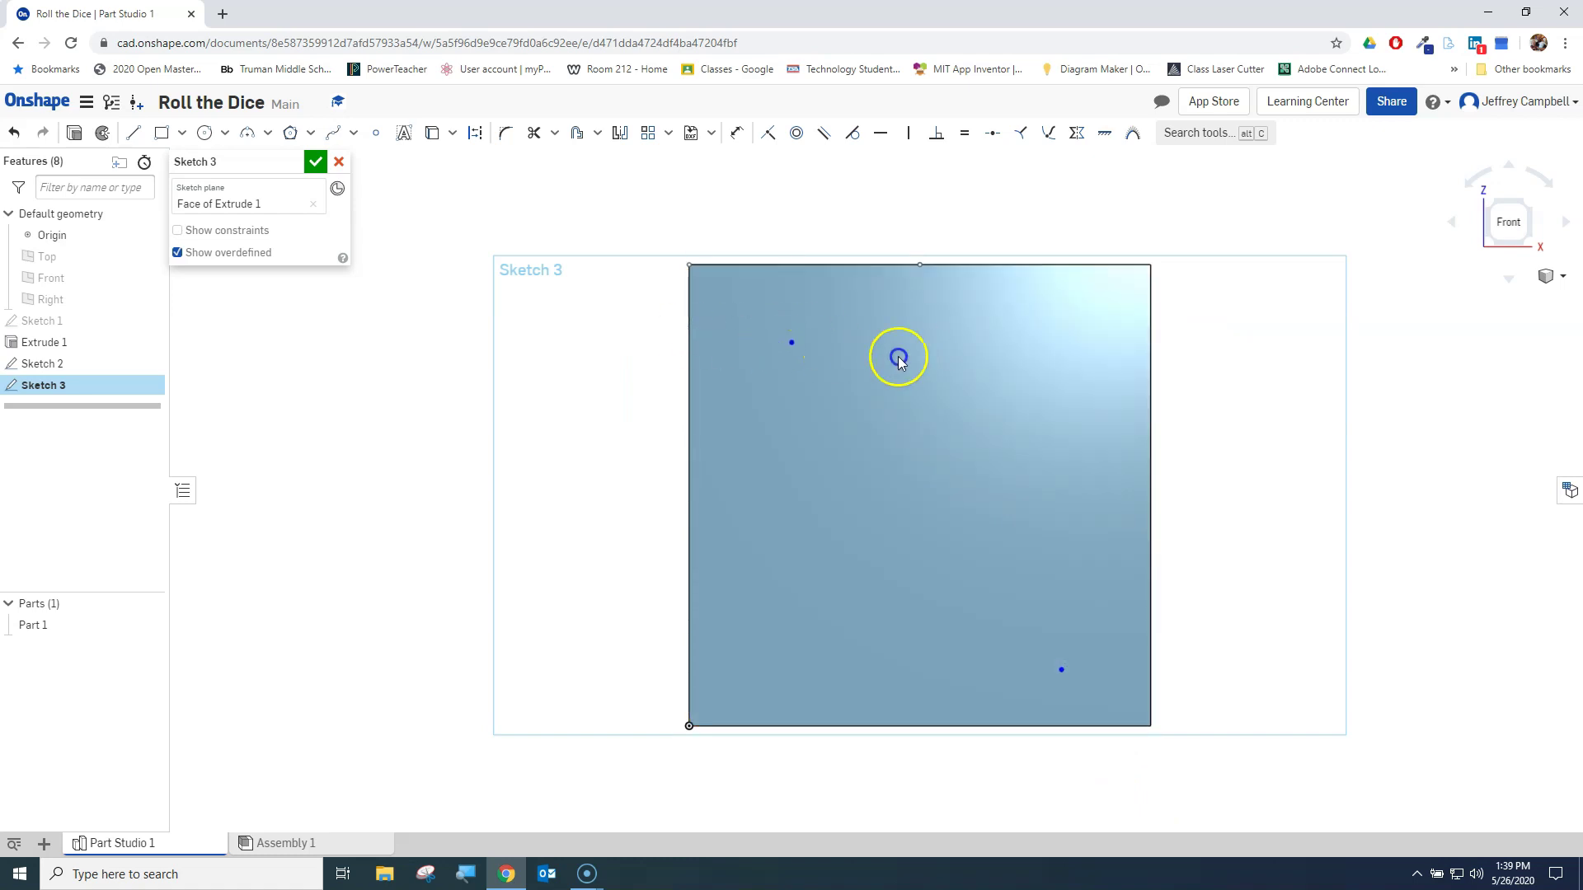
click(790, 338)
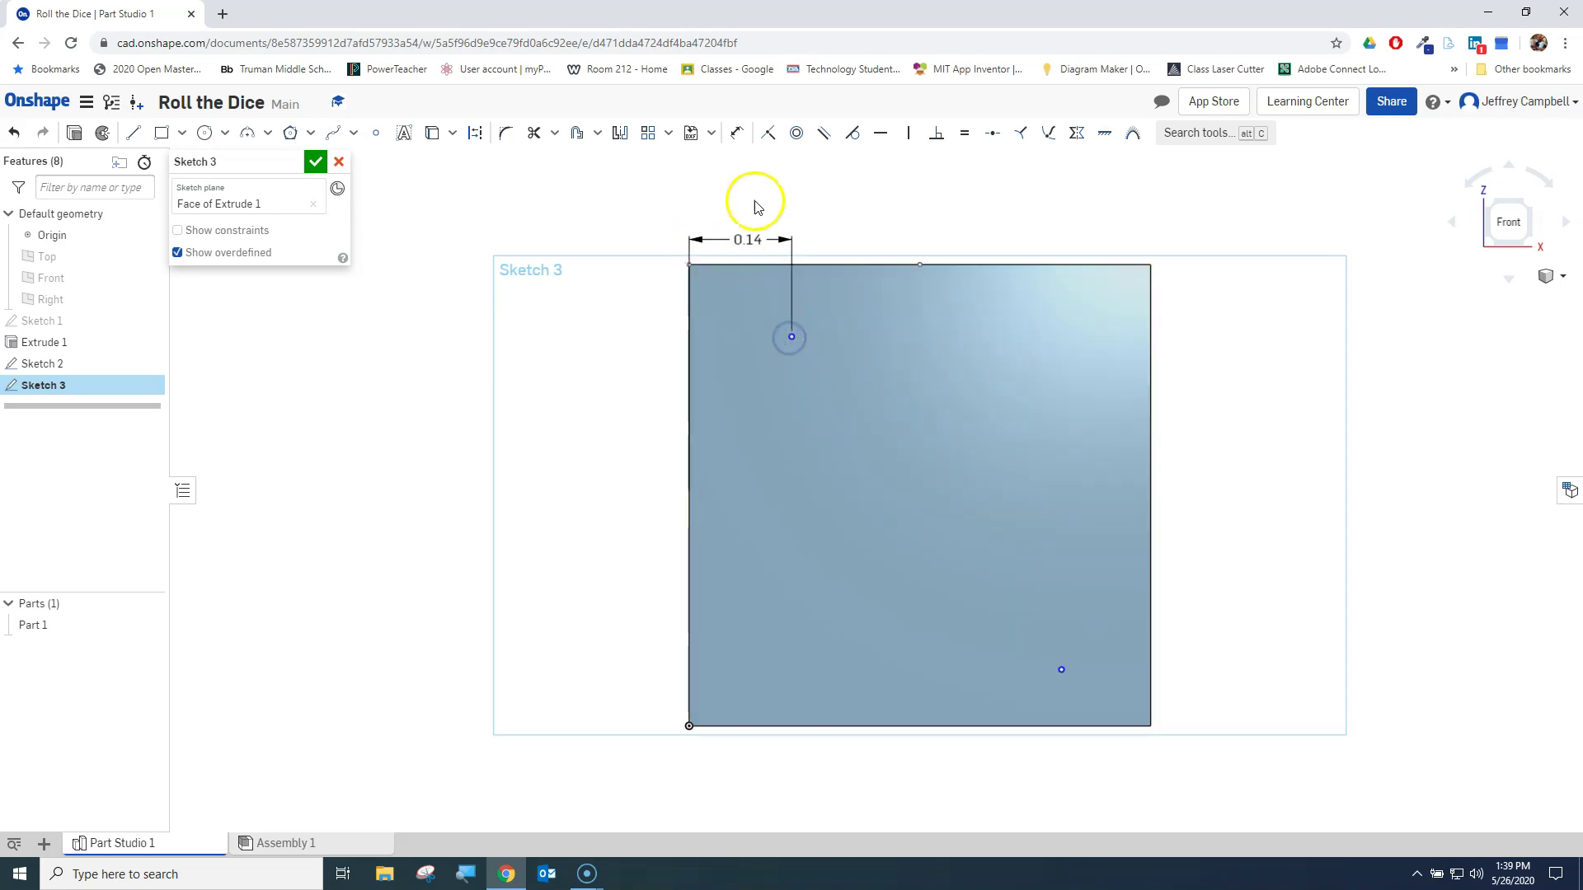
click(750, 237)
scroll(750, 214, up, 3)
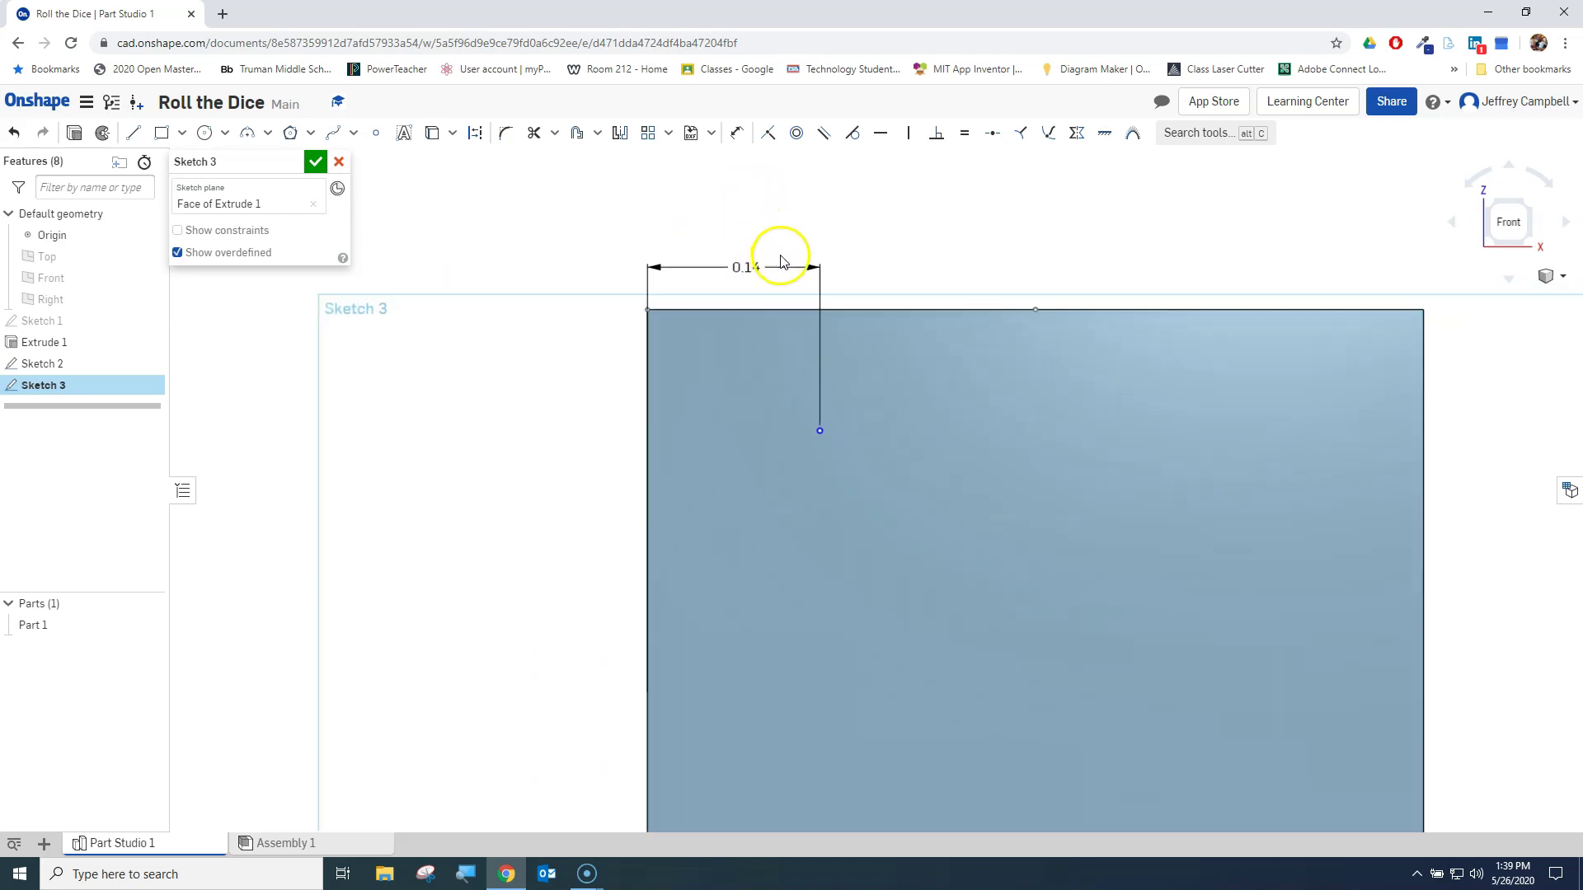
- Dimension the upper point 0.14 in below the top edge
click(736, 127)
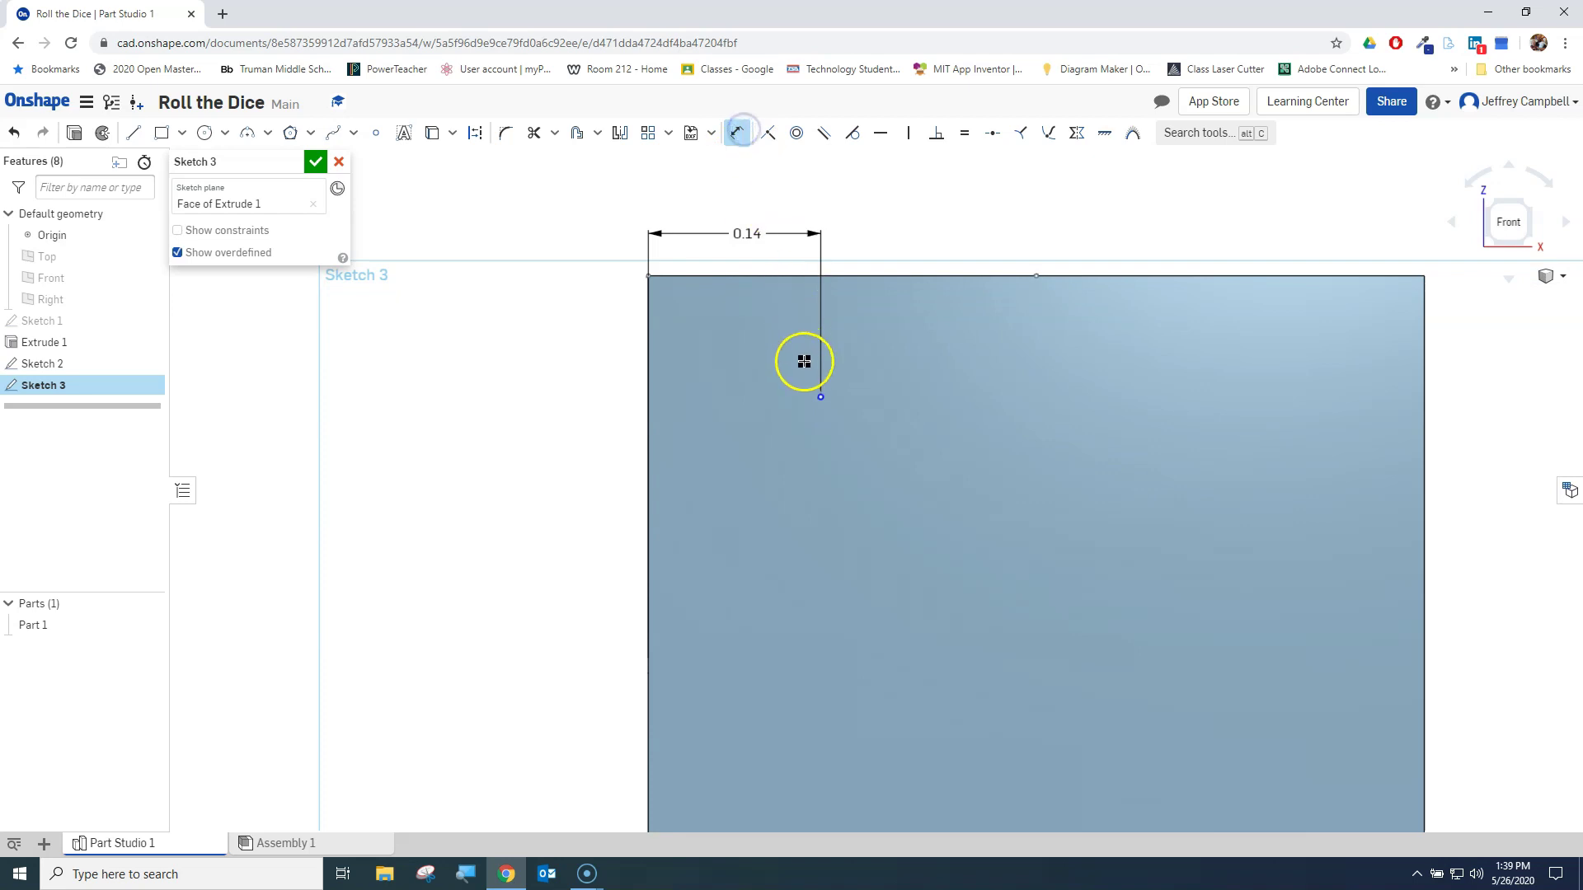
drag(806, 360, 823, 399)
click(792, 288)
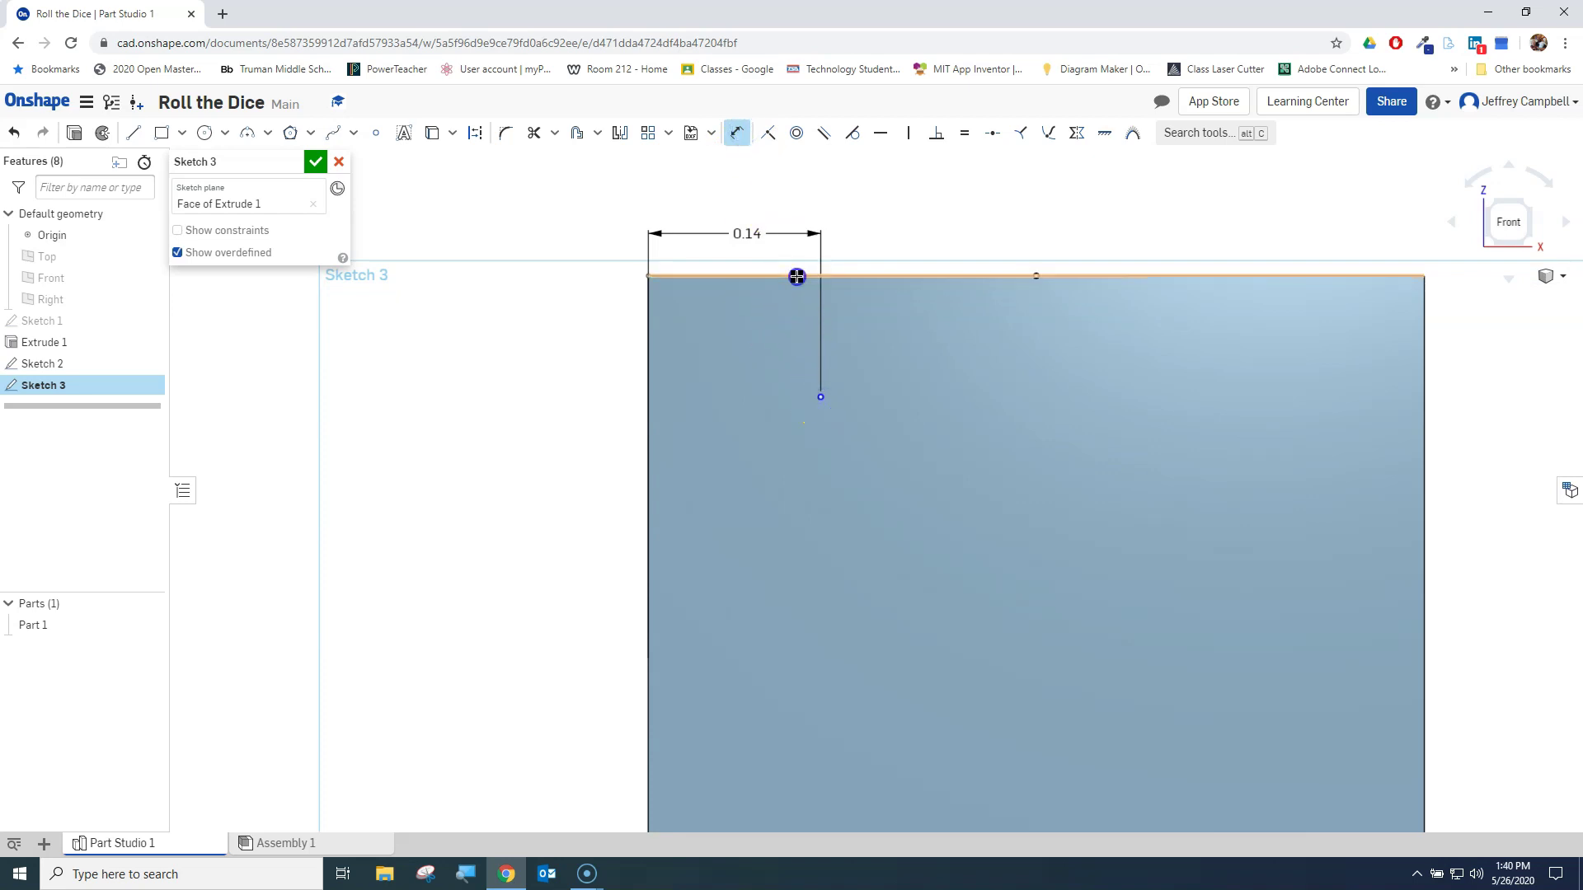
click(520, 360)
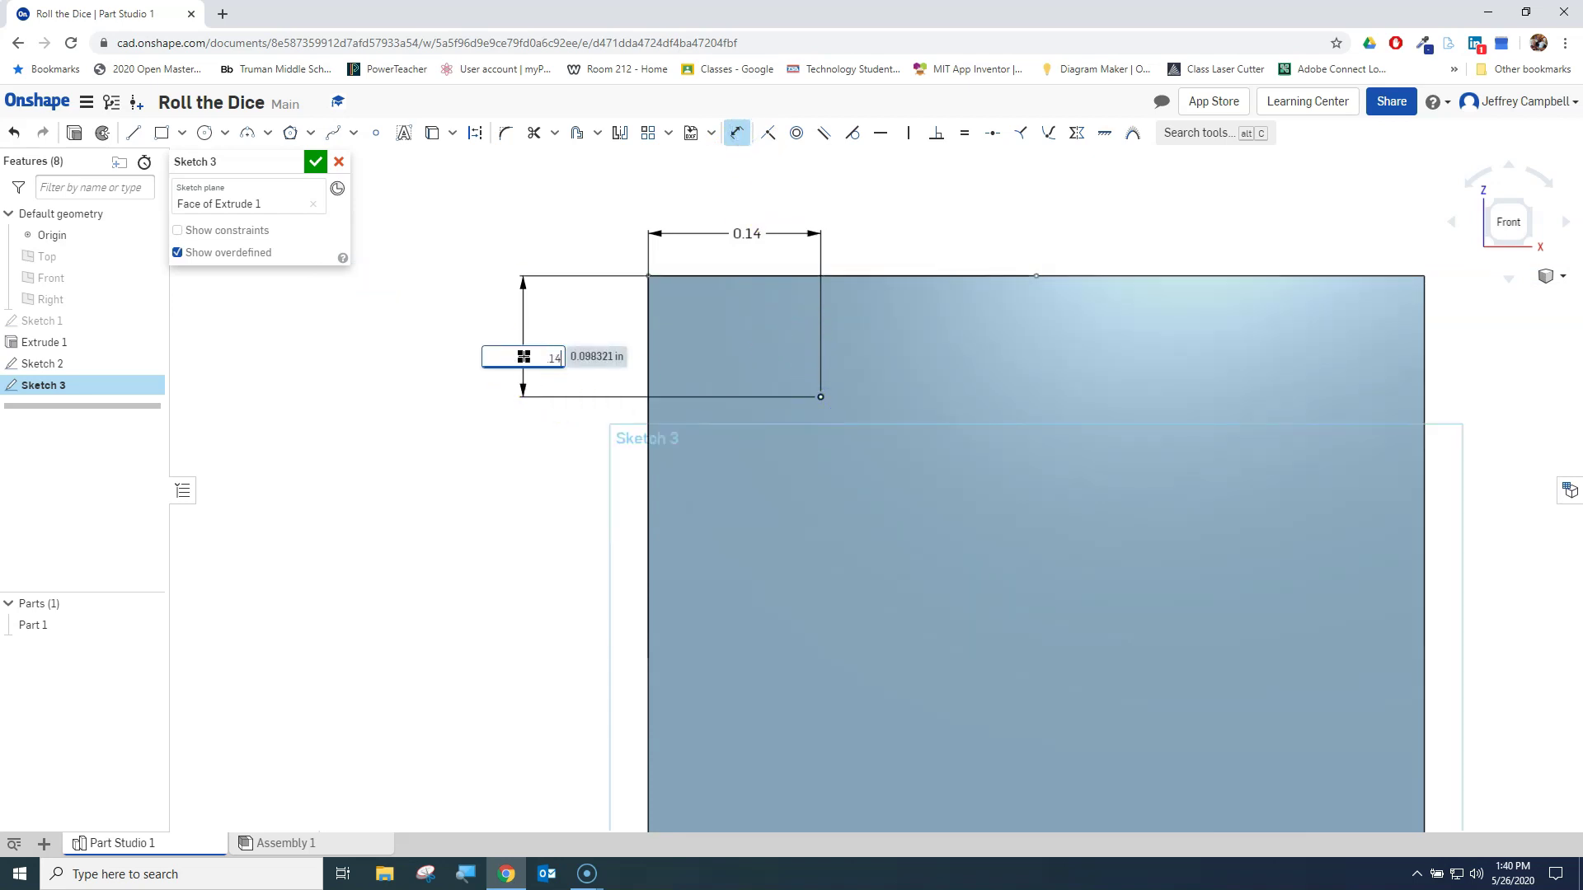
text(.14)
key(Return)
- Dimension the lower-right point 0.14 in from the right and bottom edges and accept Sketch 3
mouse_move(1089, 619)
middle_down()
mouse_move(1201, 629)
mouse_move(1017, 413)
mouse_move(1060, 493)
mouse_move(1201, 601)
mouse_move(1105, 527)
middle_up()
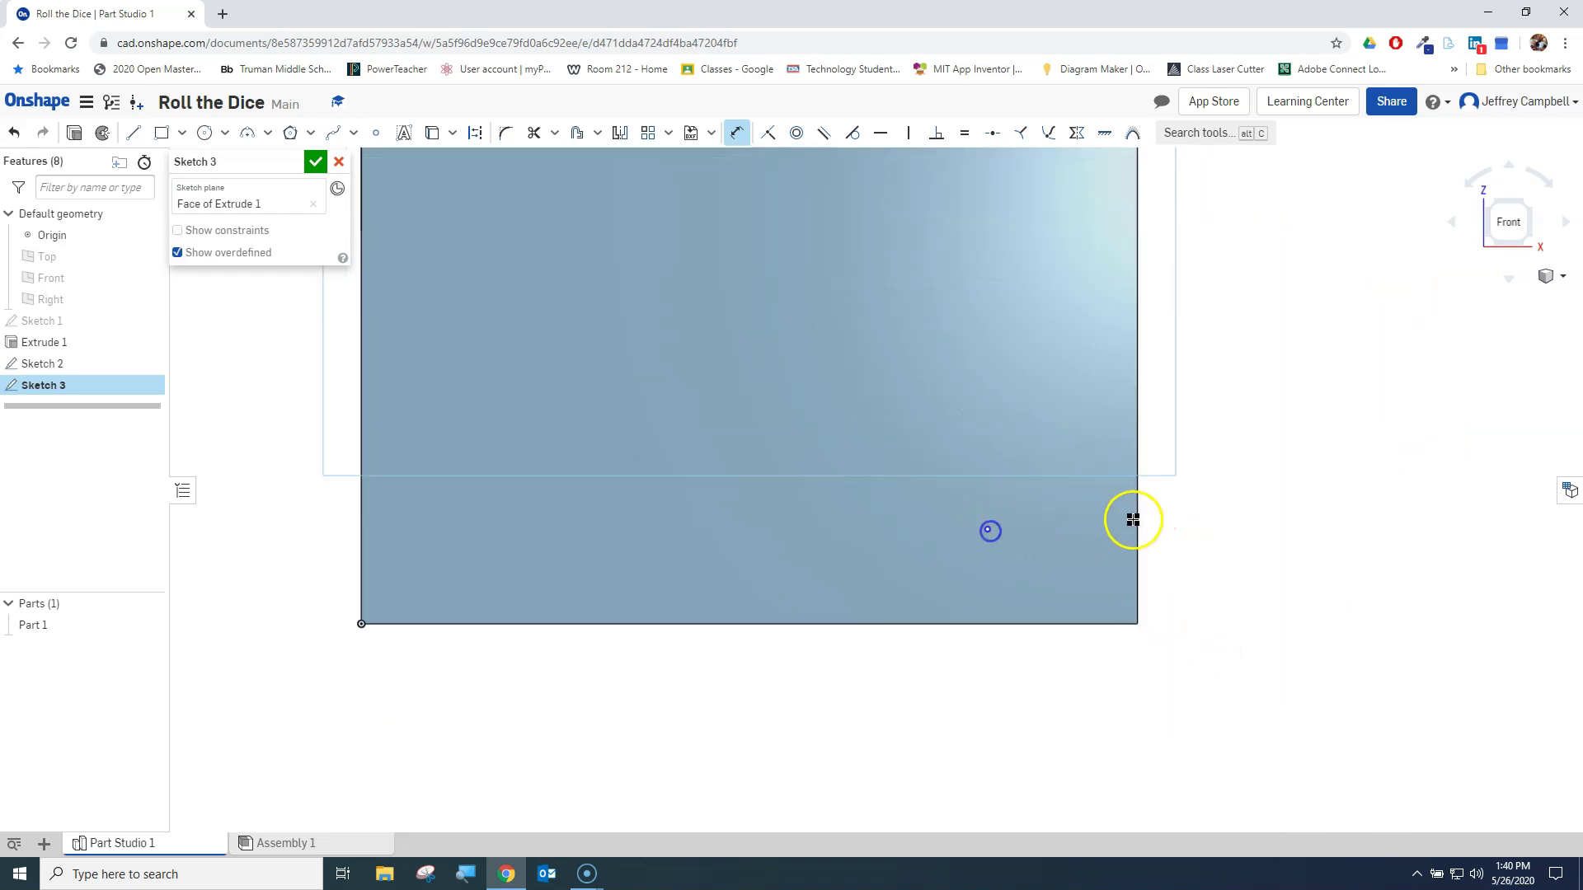
click(1137, 519)
click(1057, 703)
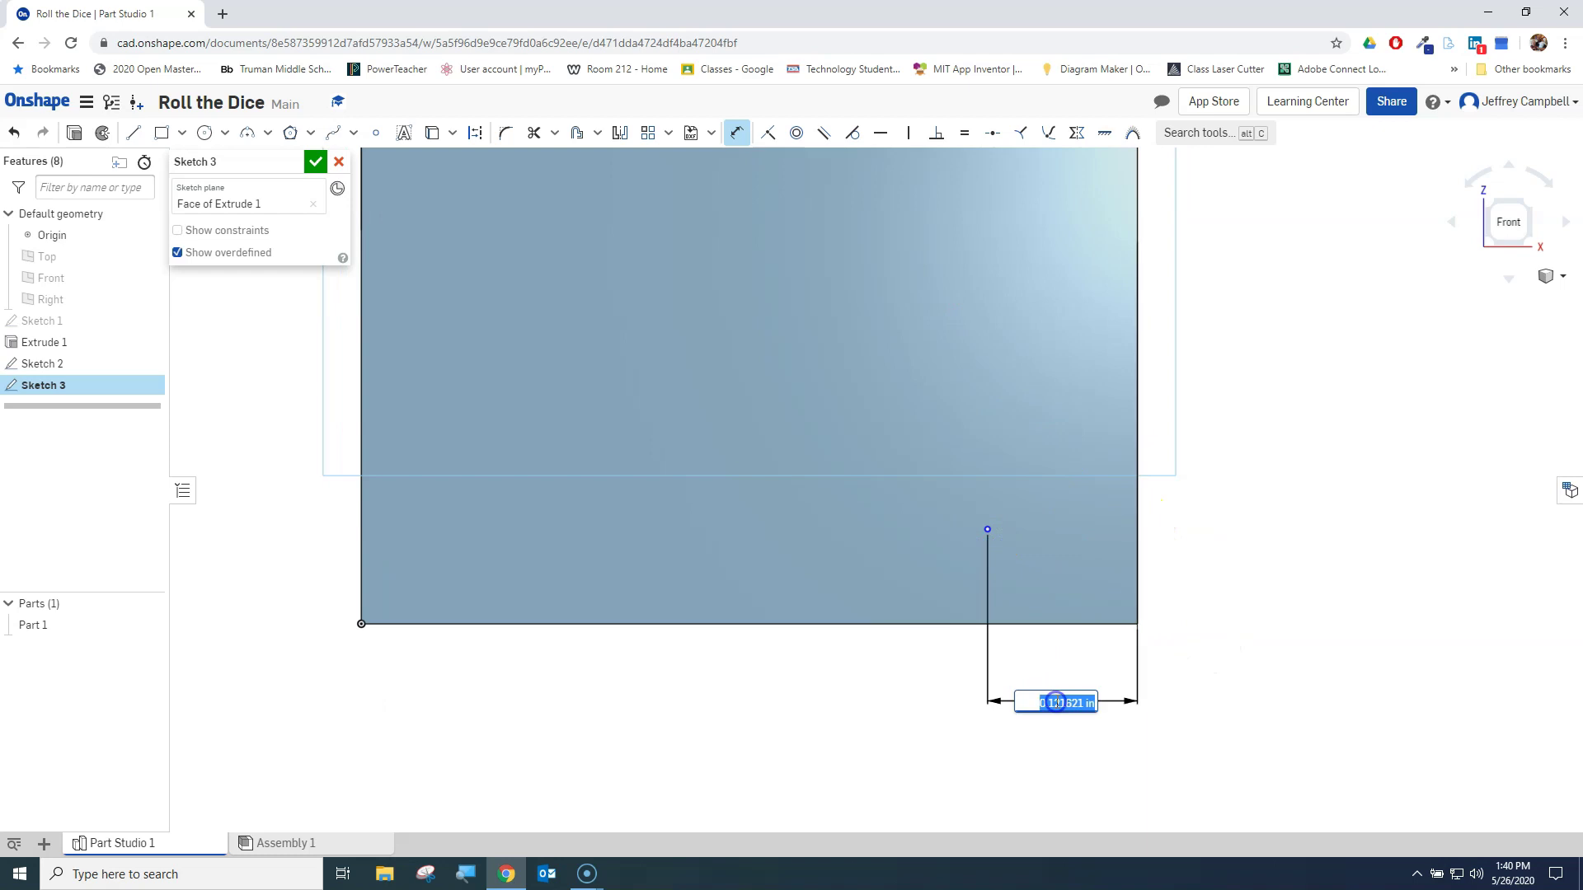
text(.14)
key(Return)
click(1000, 607)
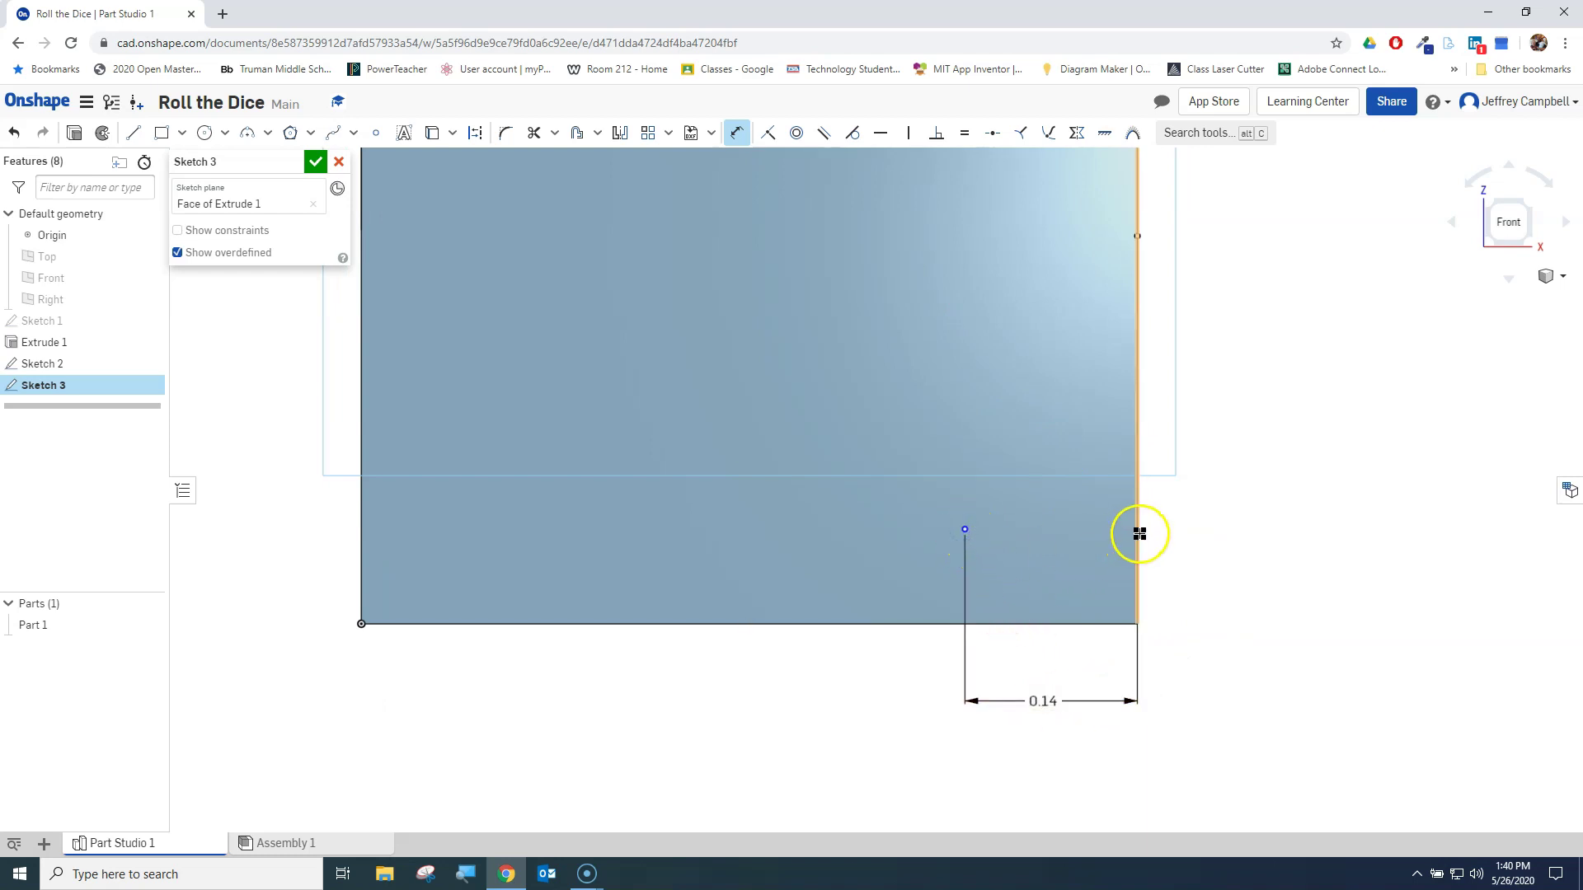
click(1047, 623)
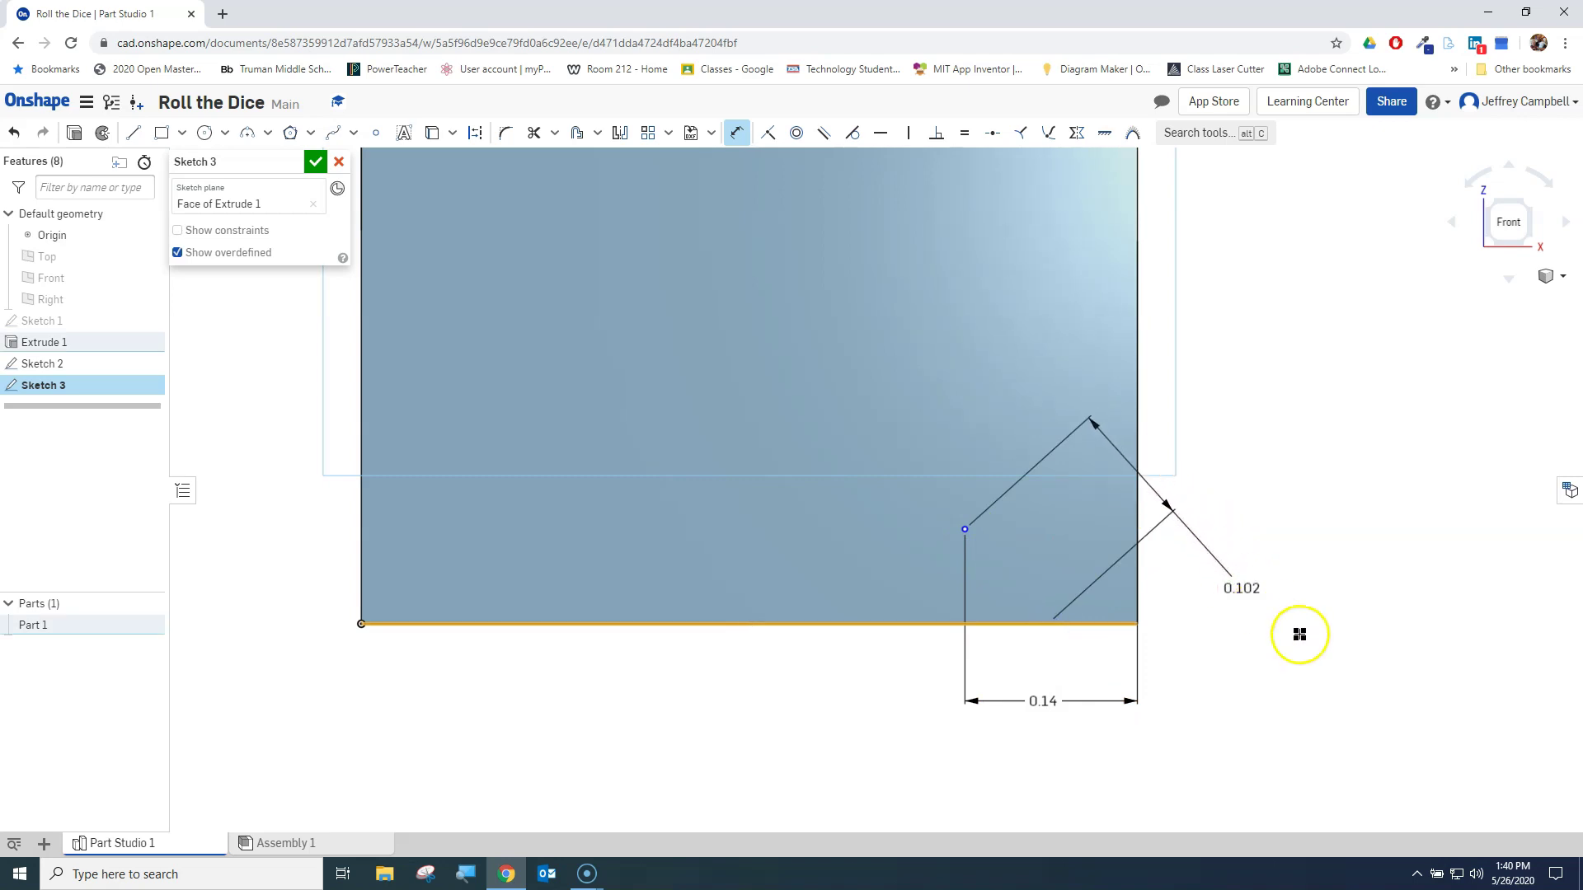
click(1265, 574)
text(.14)
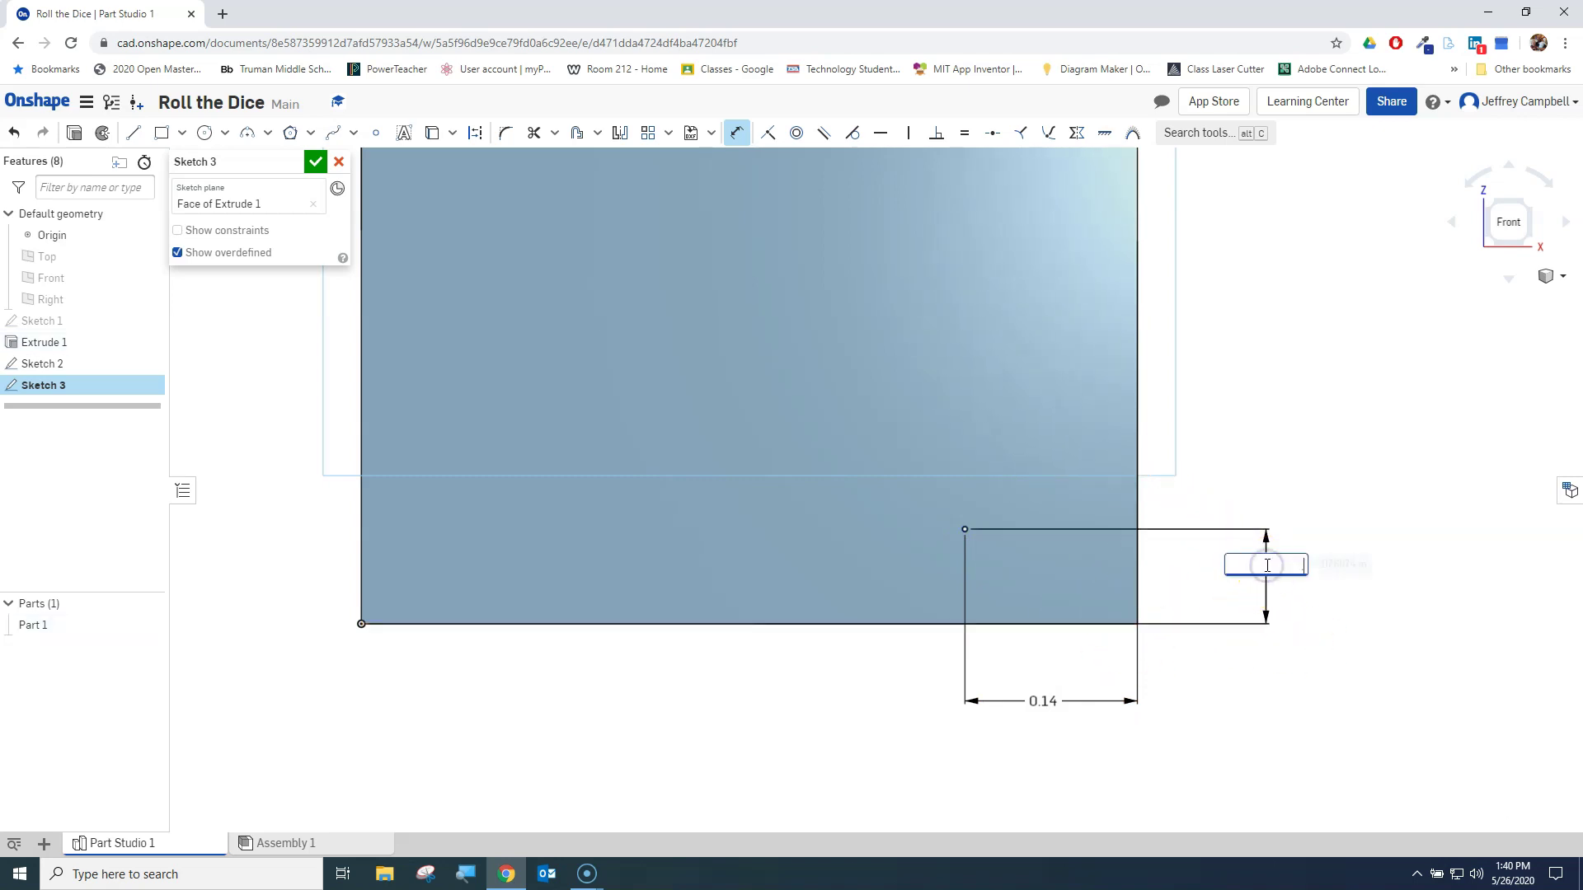
key(Return)
scroll(1311, 343, down, 3)
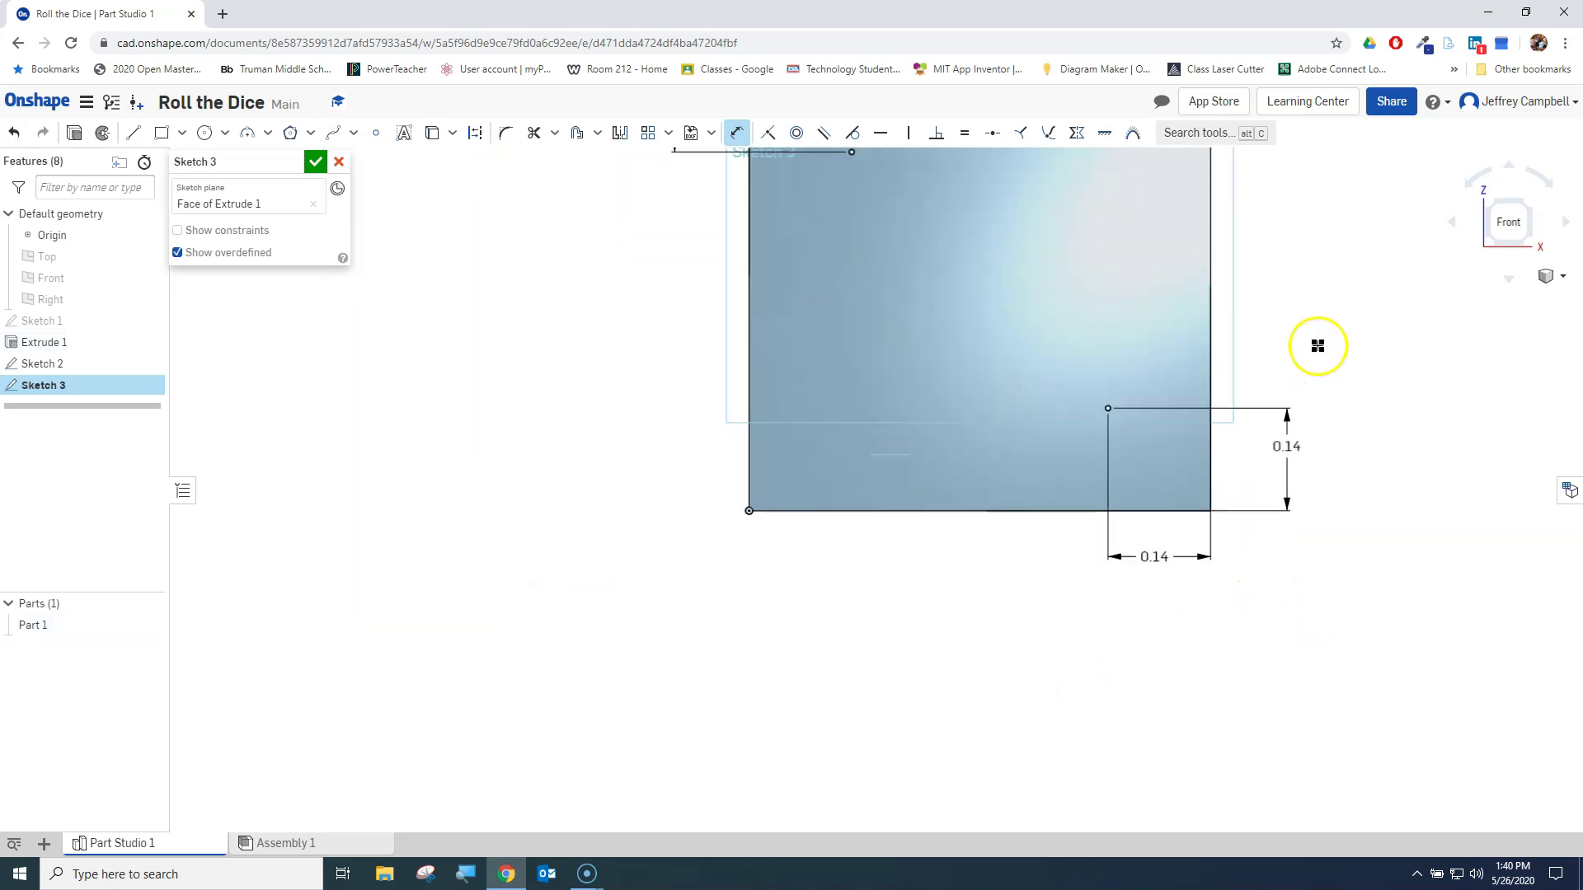
middle_drag(1311, 343, 1234, 467)
click(316, 162)
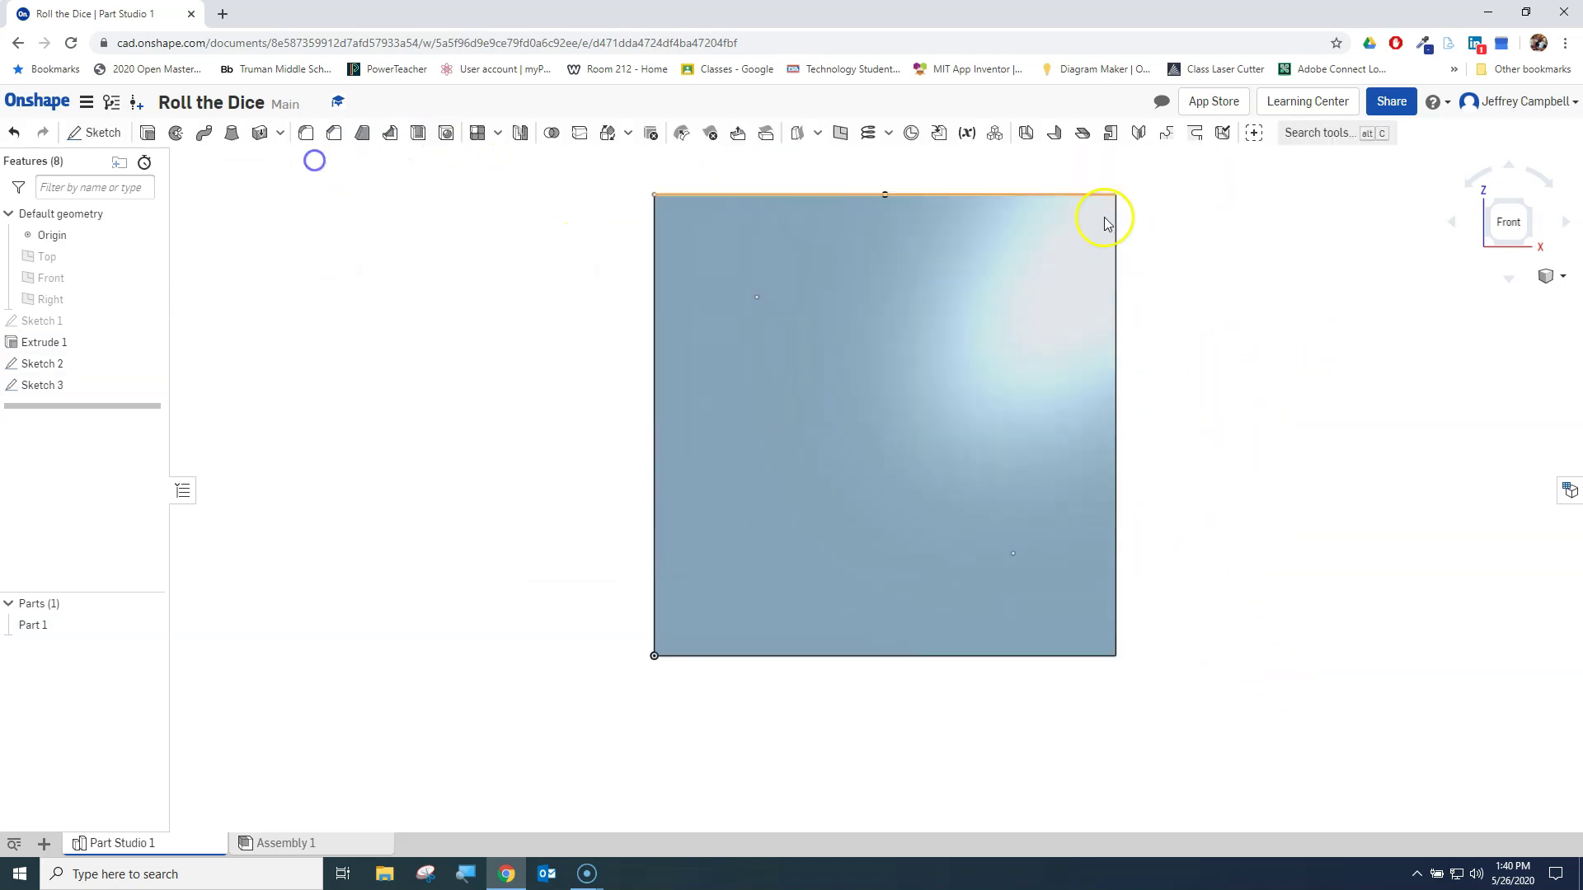
- Start Sketch 4 on the right face and place points near the lower-left corner and centre
click(1452, 221)
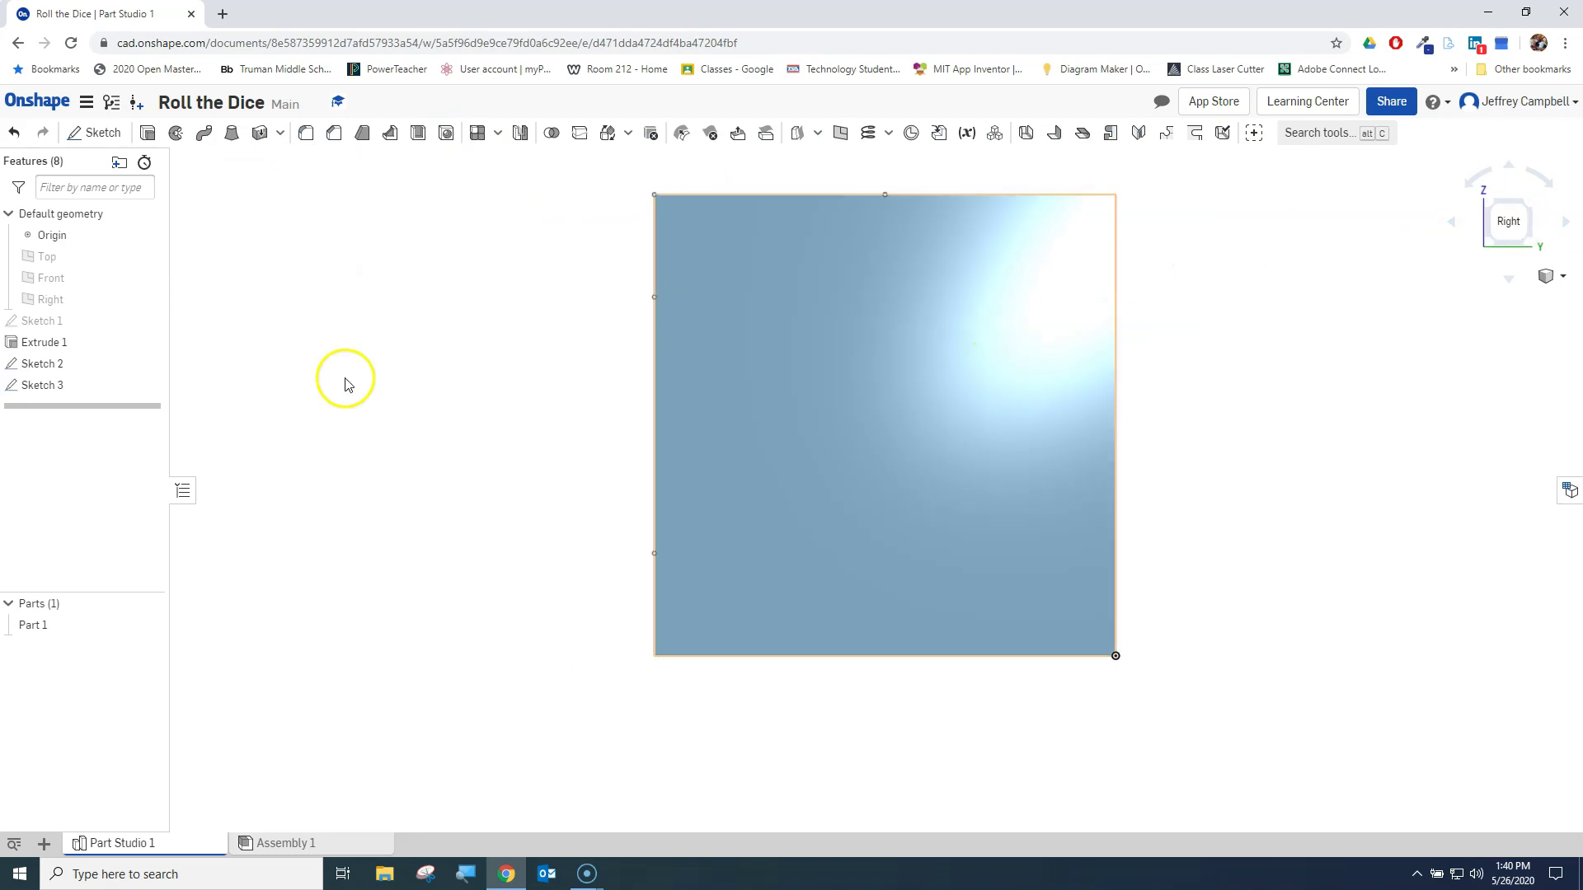
click(106, 132)
click(905, 383)
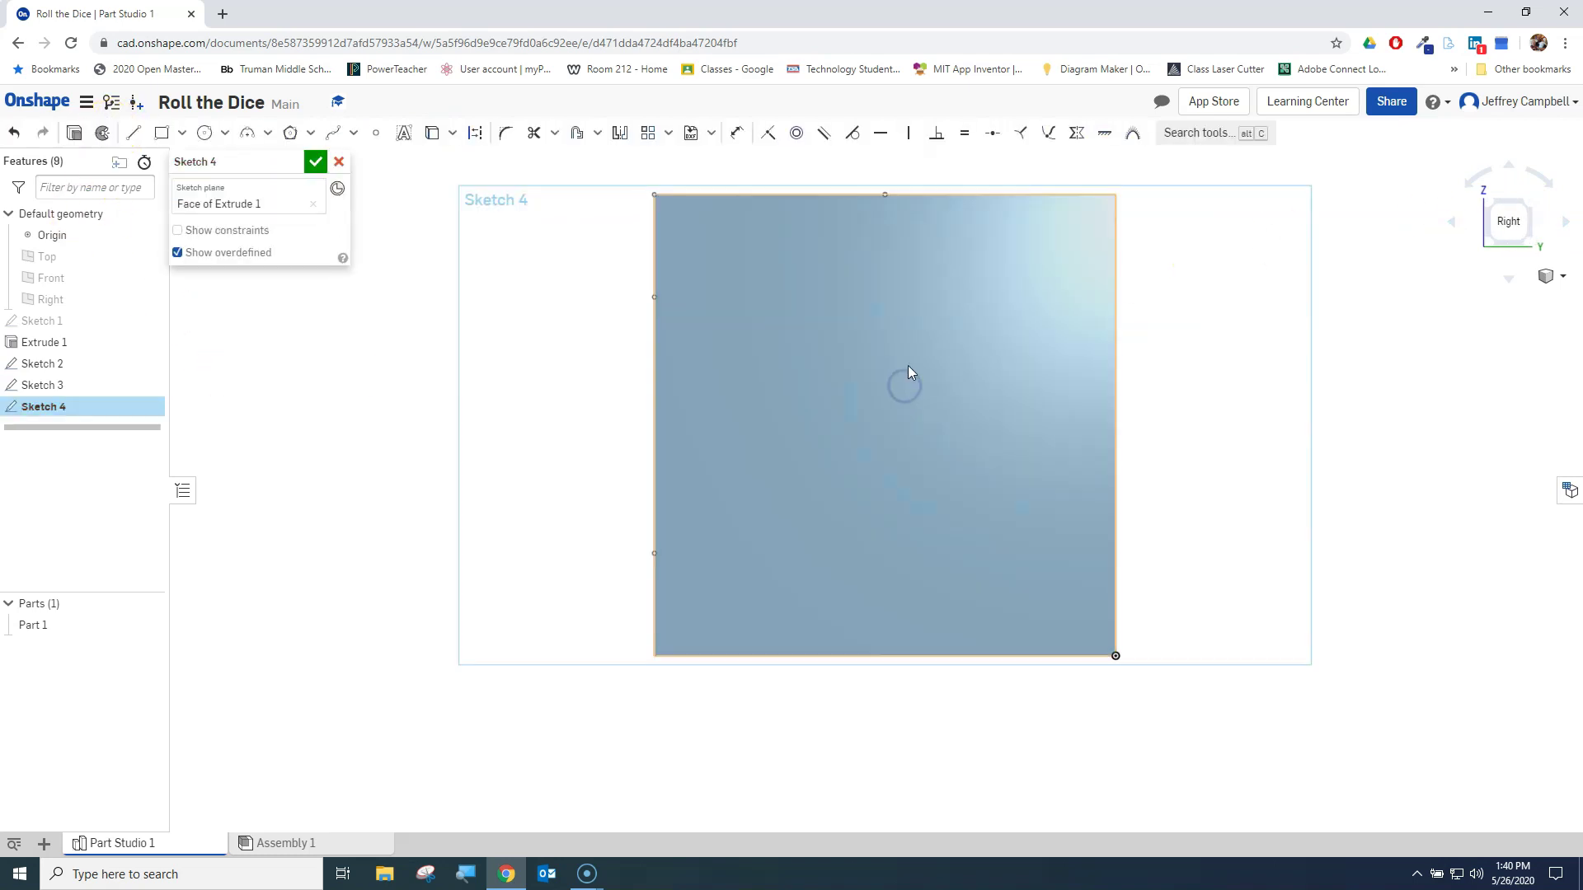
click(379, 134)
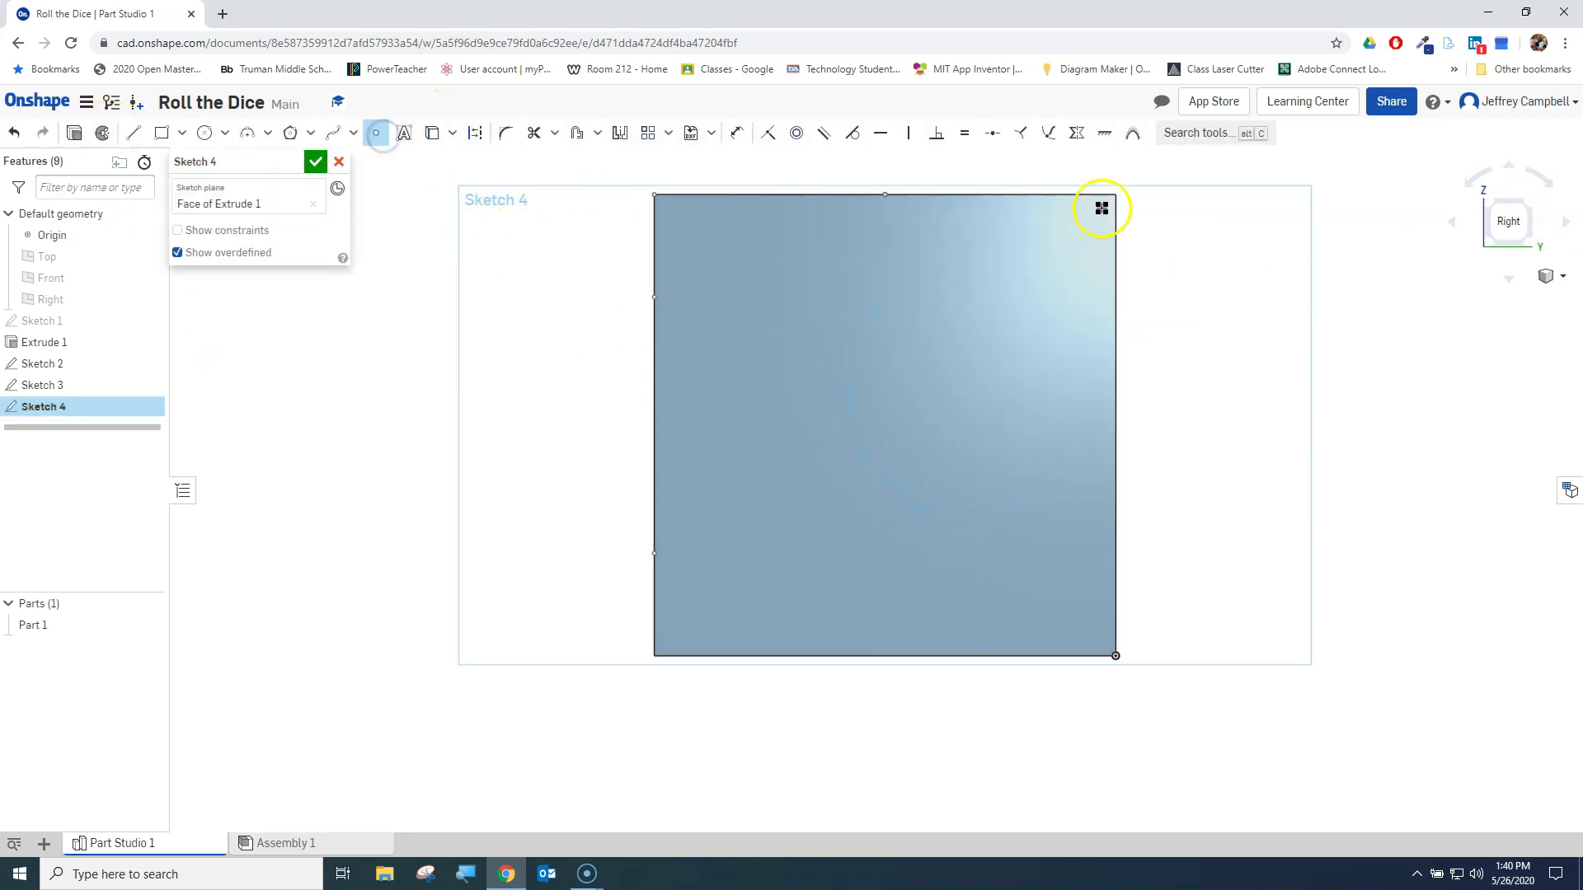
click(742, 589)
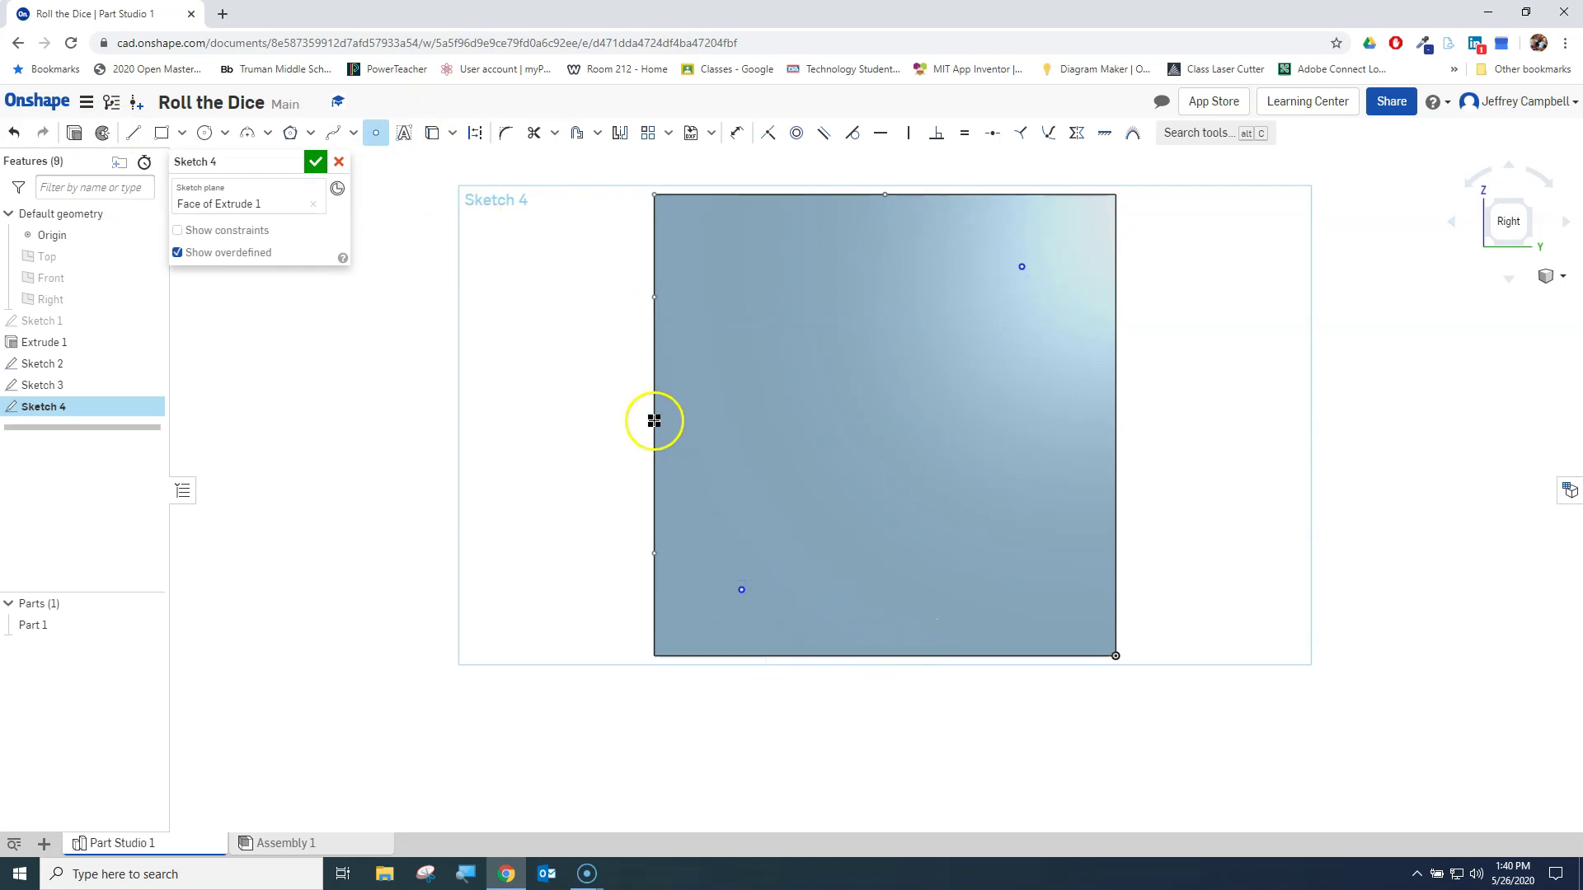
click(887, 425)
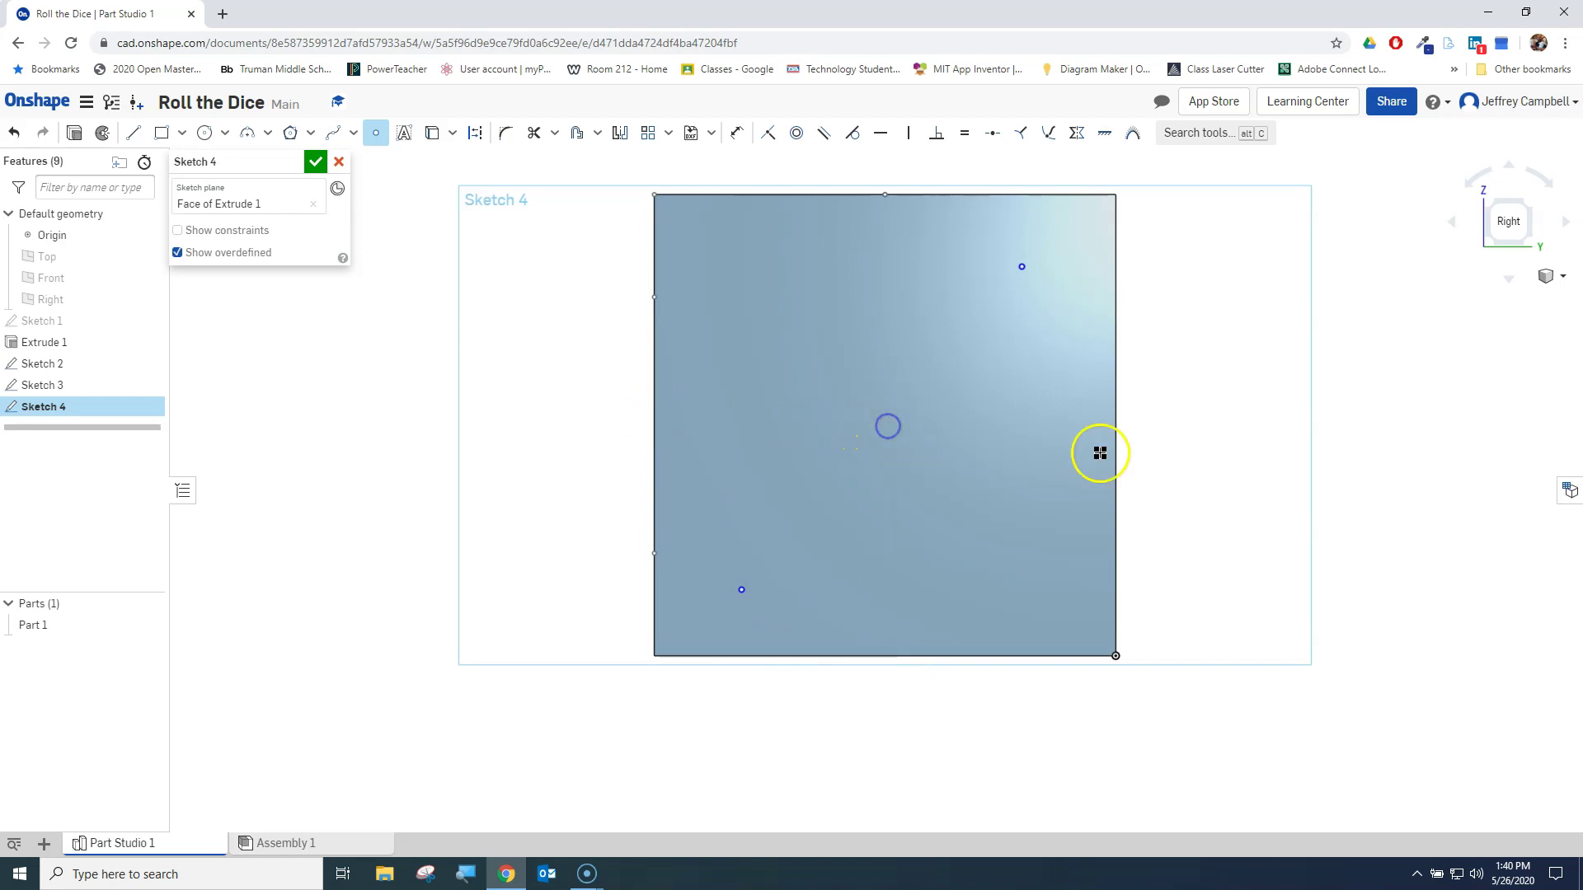
click(733, 133)
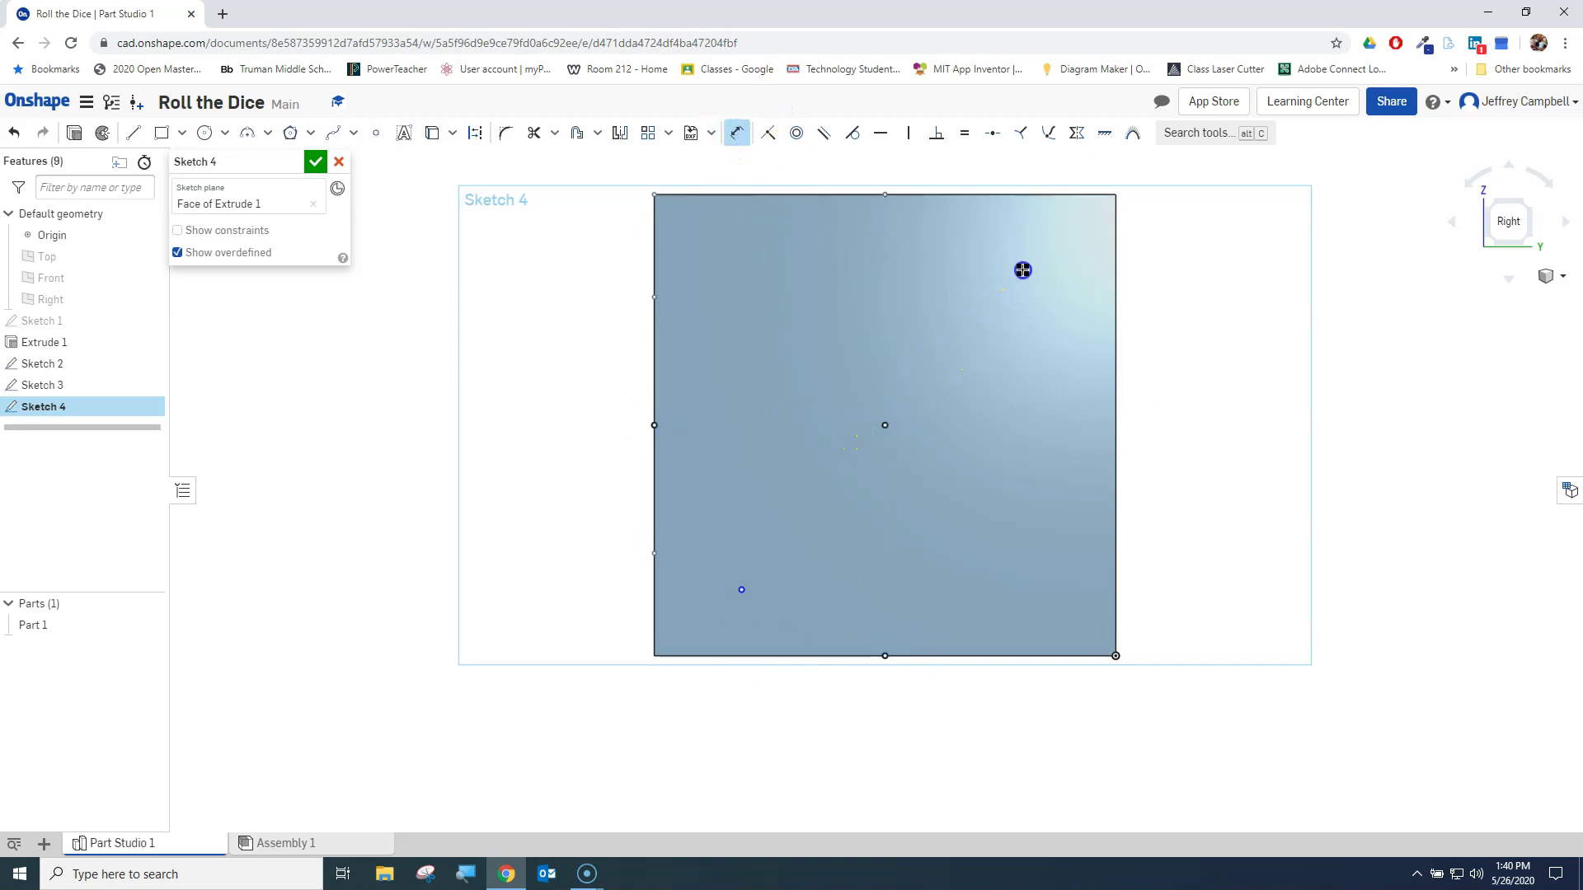
- Dimension the upper-right point 0.14 in from the top and right edges
click(1023, 271)
click(1018, 195)
click(1210, 232)
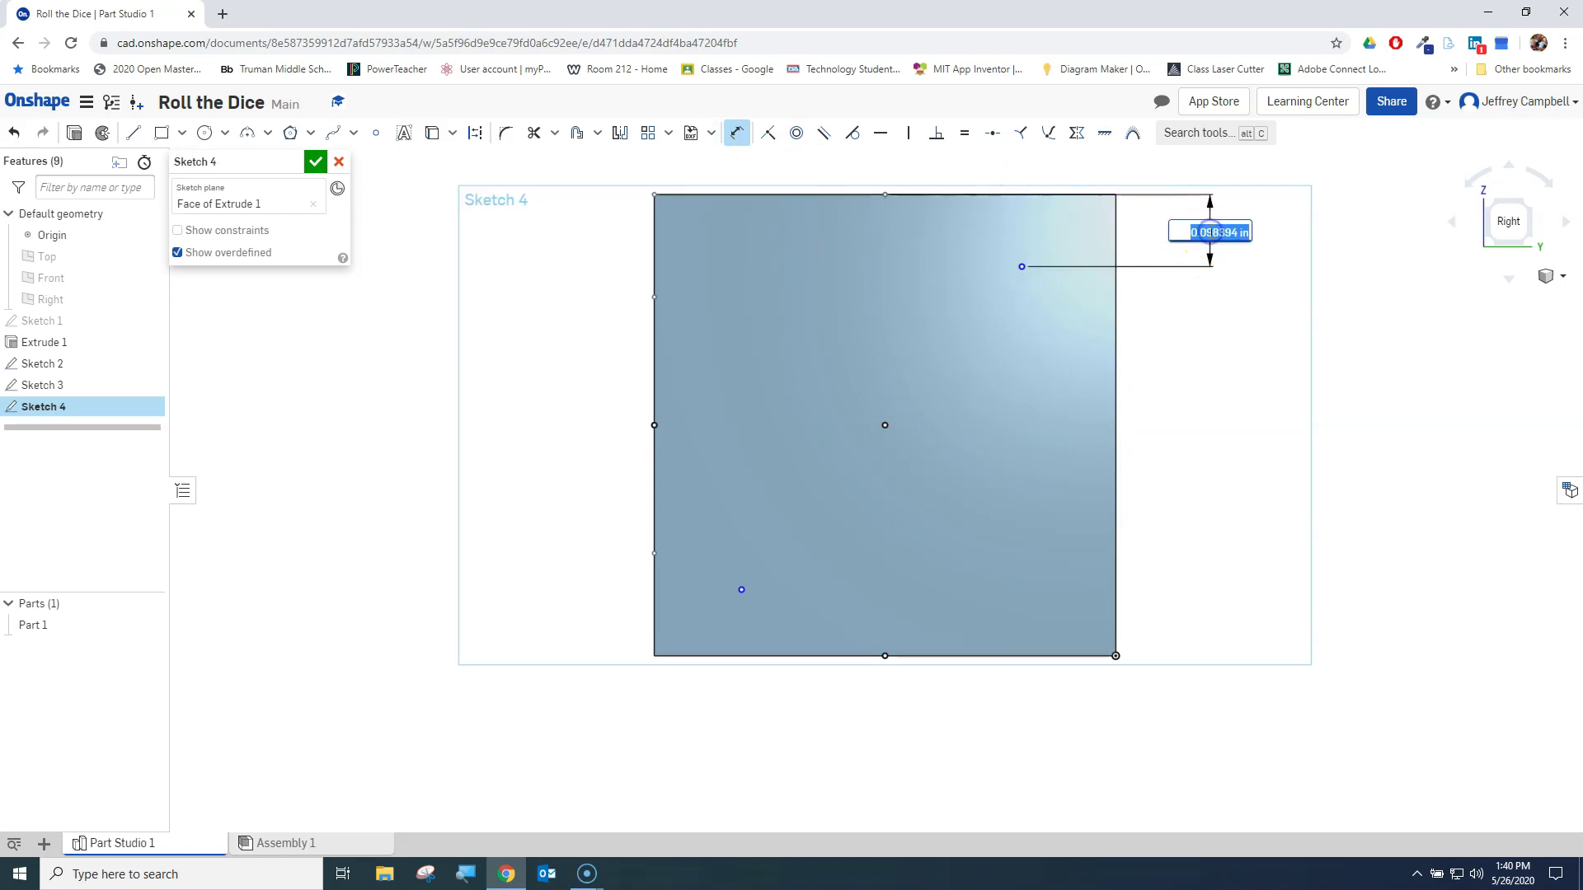
text(0.14)
key(Return)
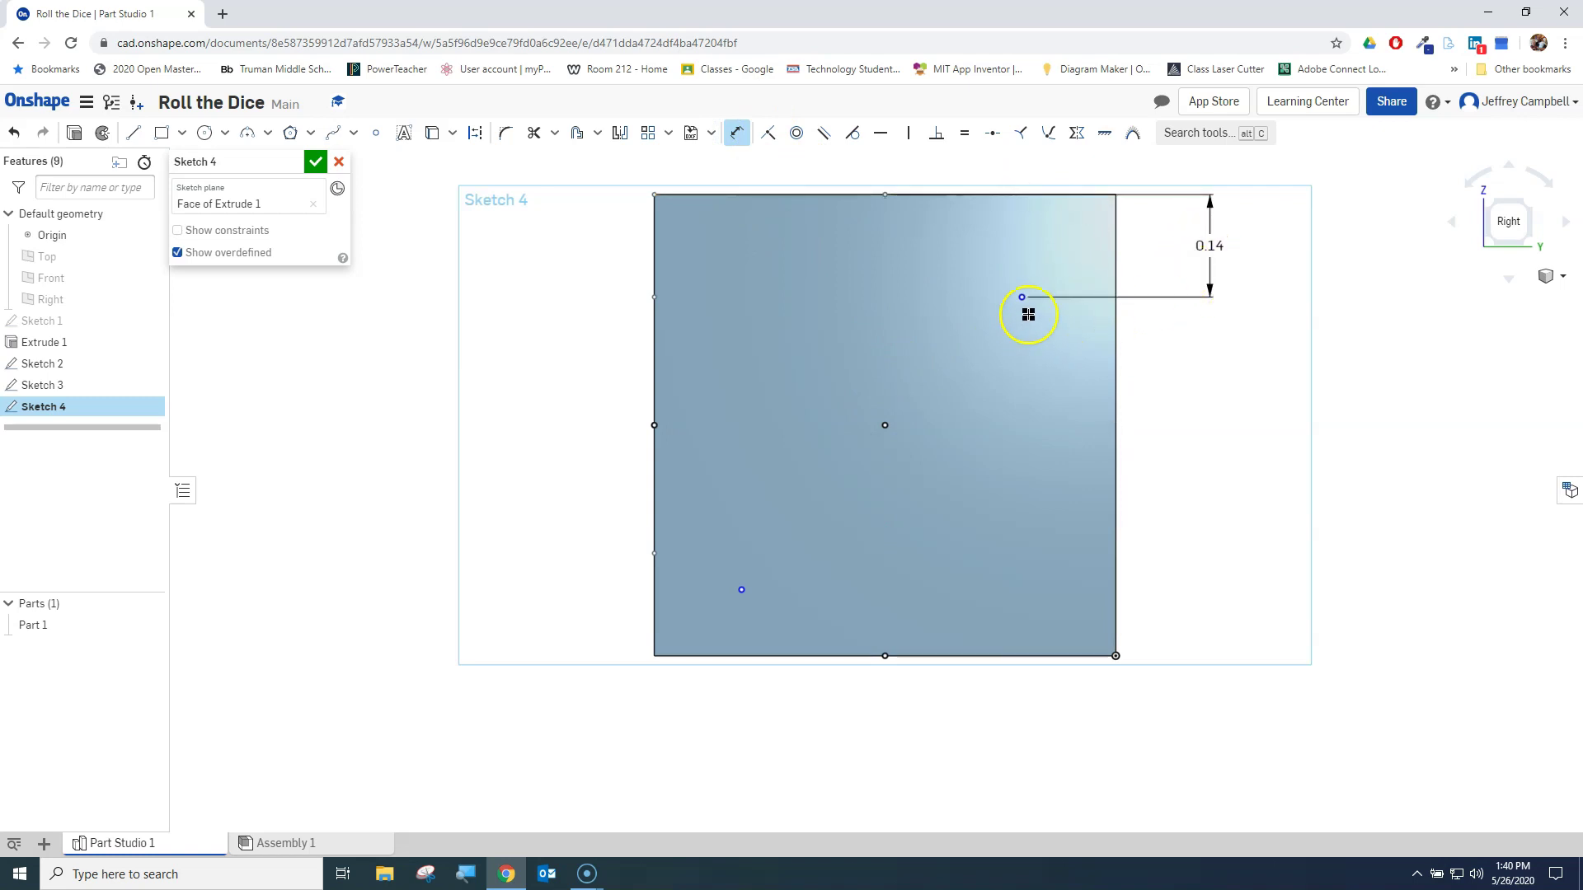
click(1117, 227)
click(1068, 163)
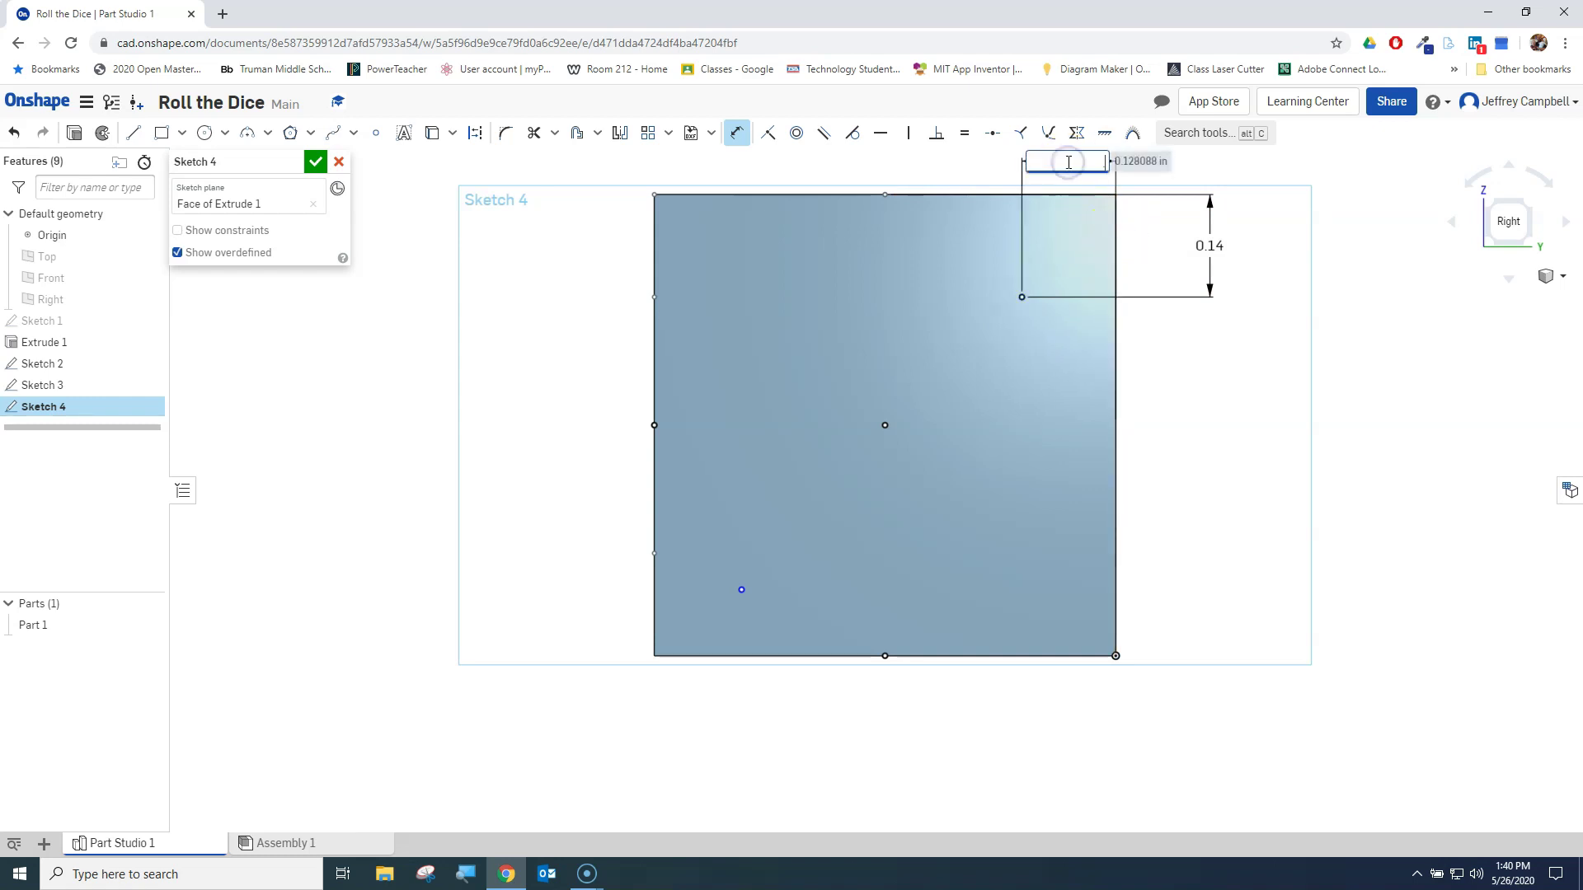
text(.14)
key(Return)
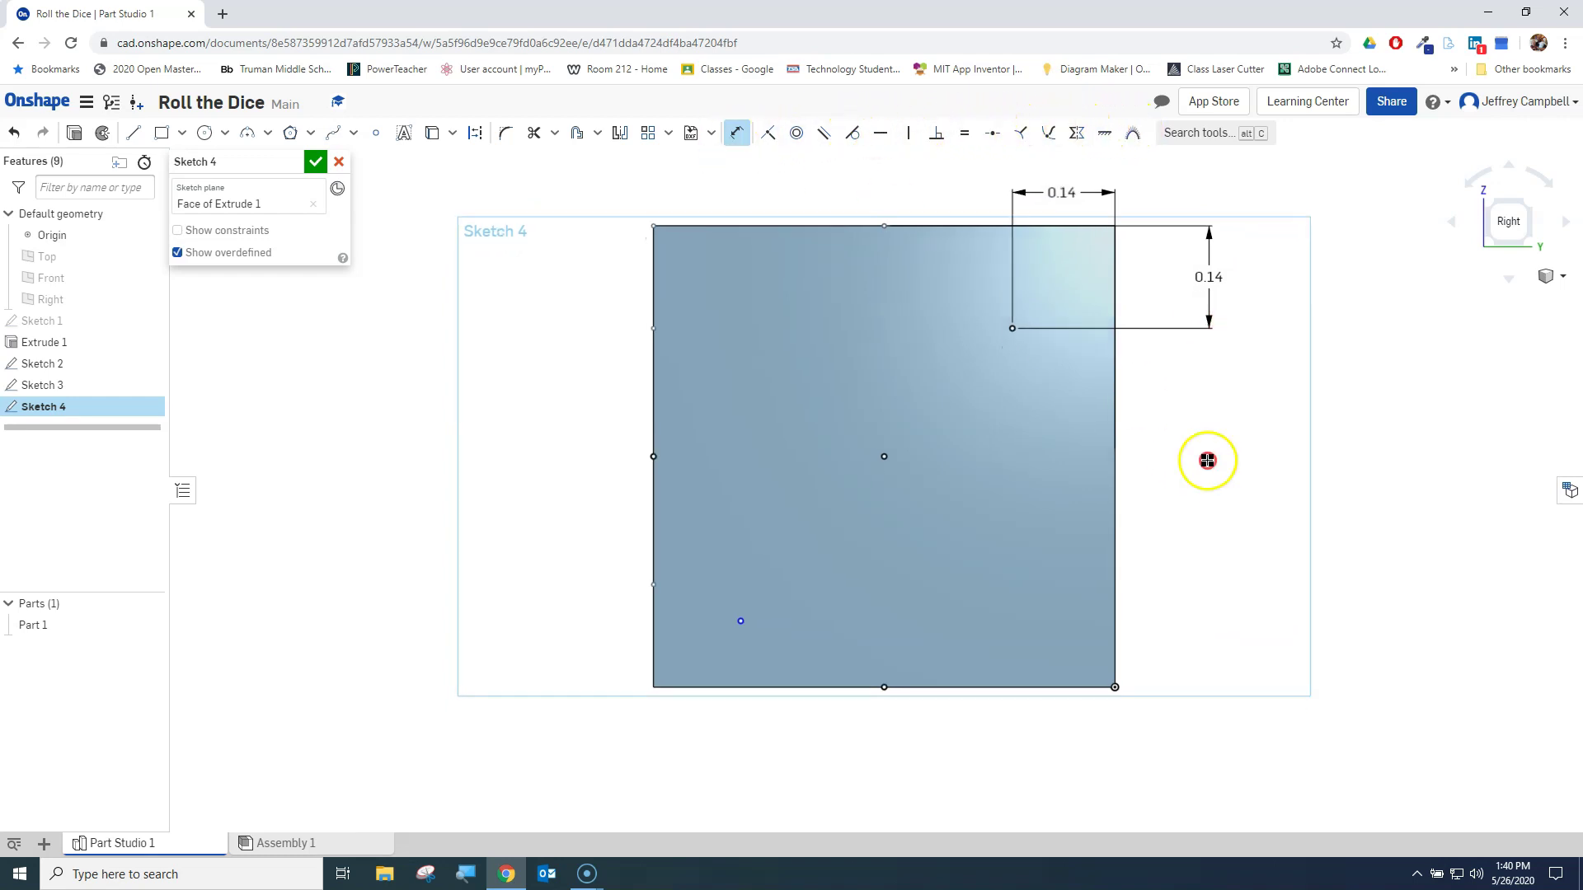
- Dimension the lower-left point 0.14 in from the left and bottom edges and accept Sketch 4
click(745, 598)
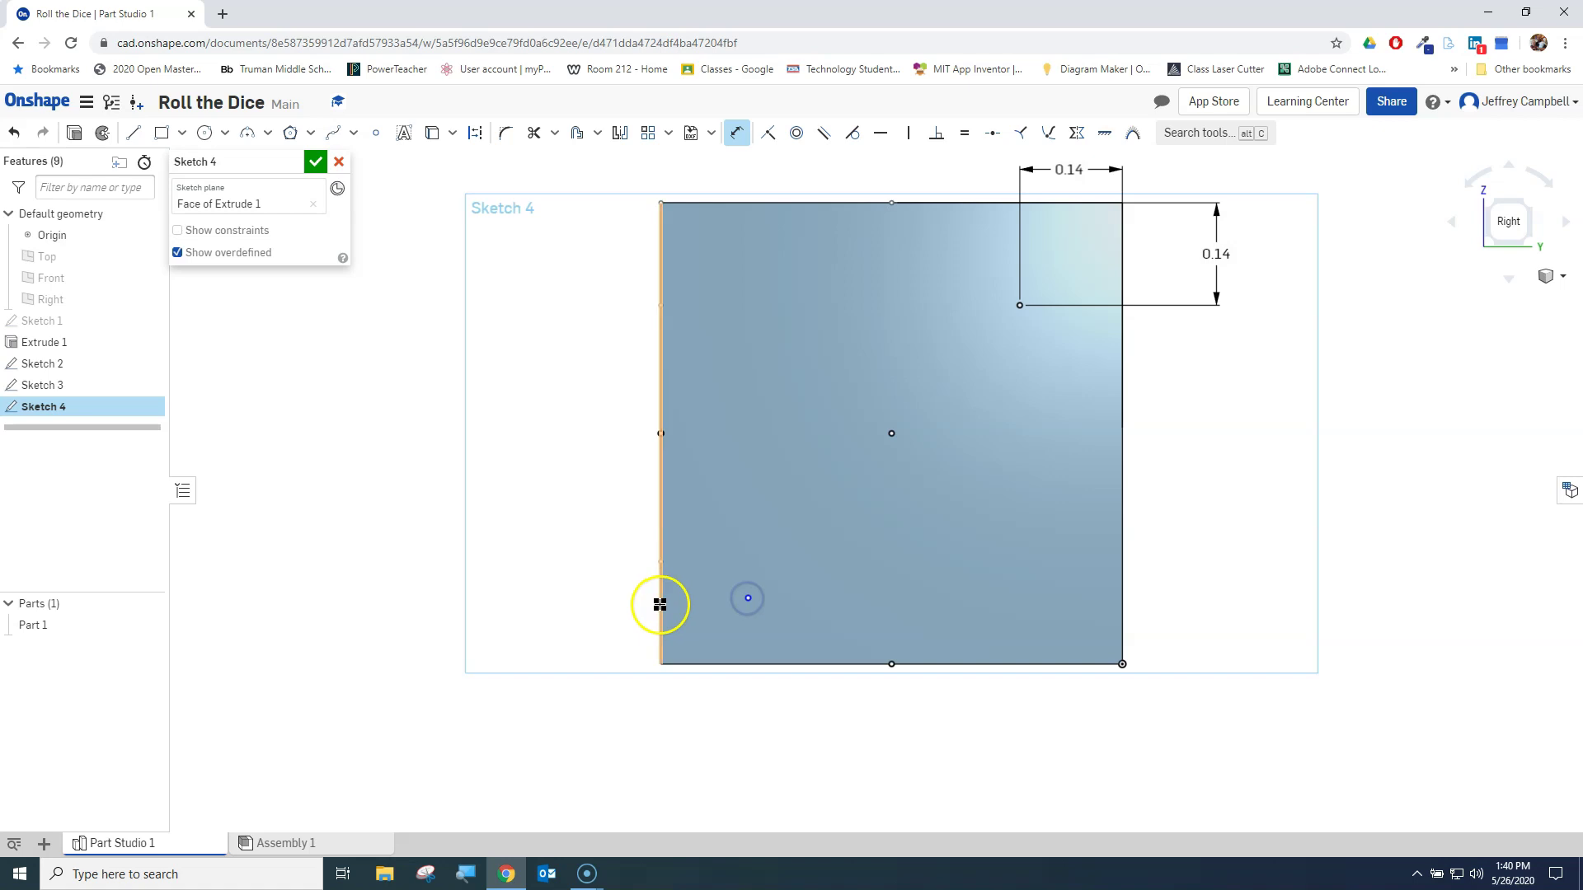
click(660, 608)
click(712, 754)
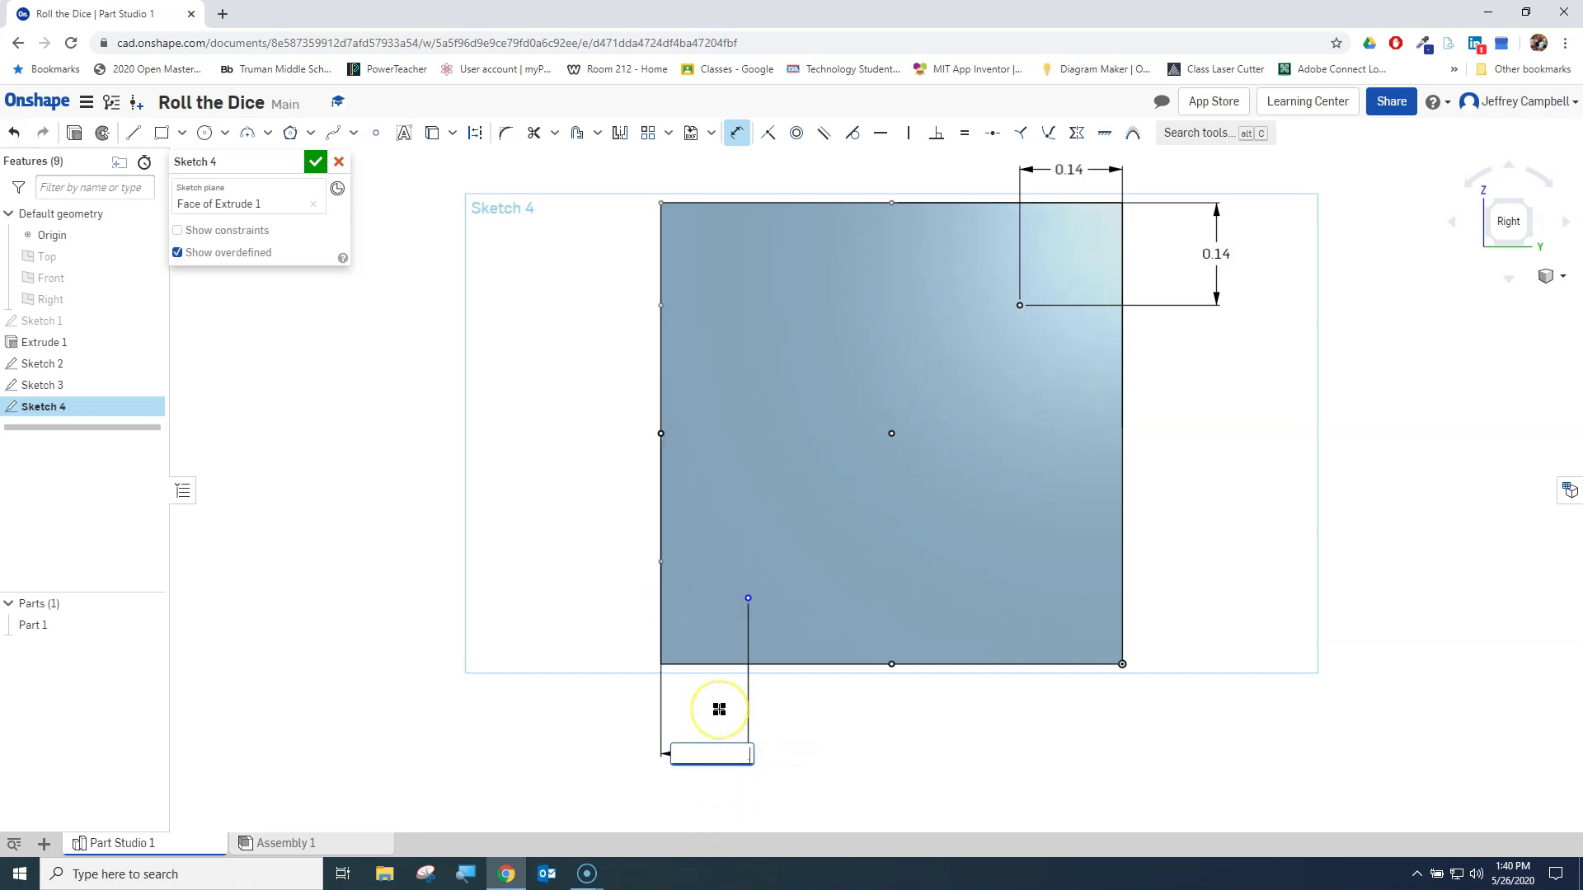
text(.14)
key(Return)
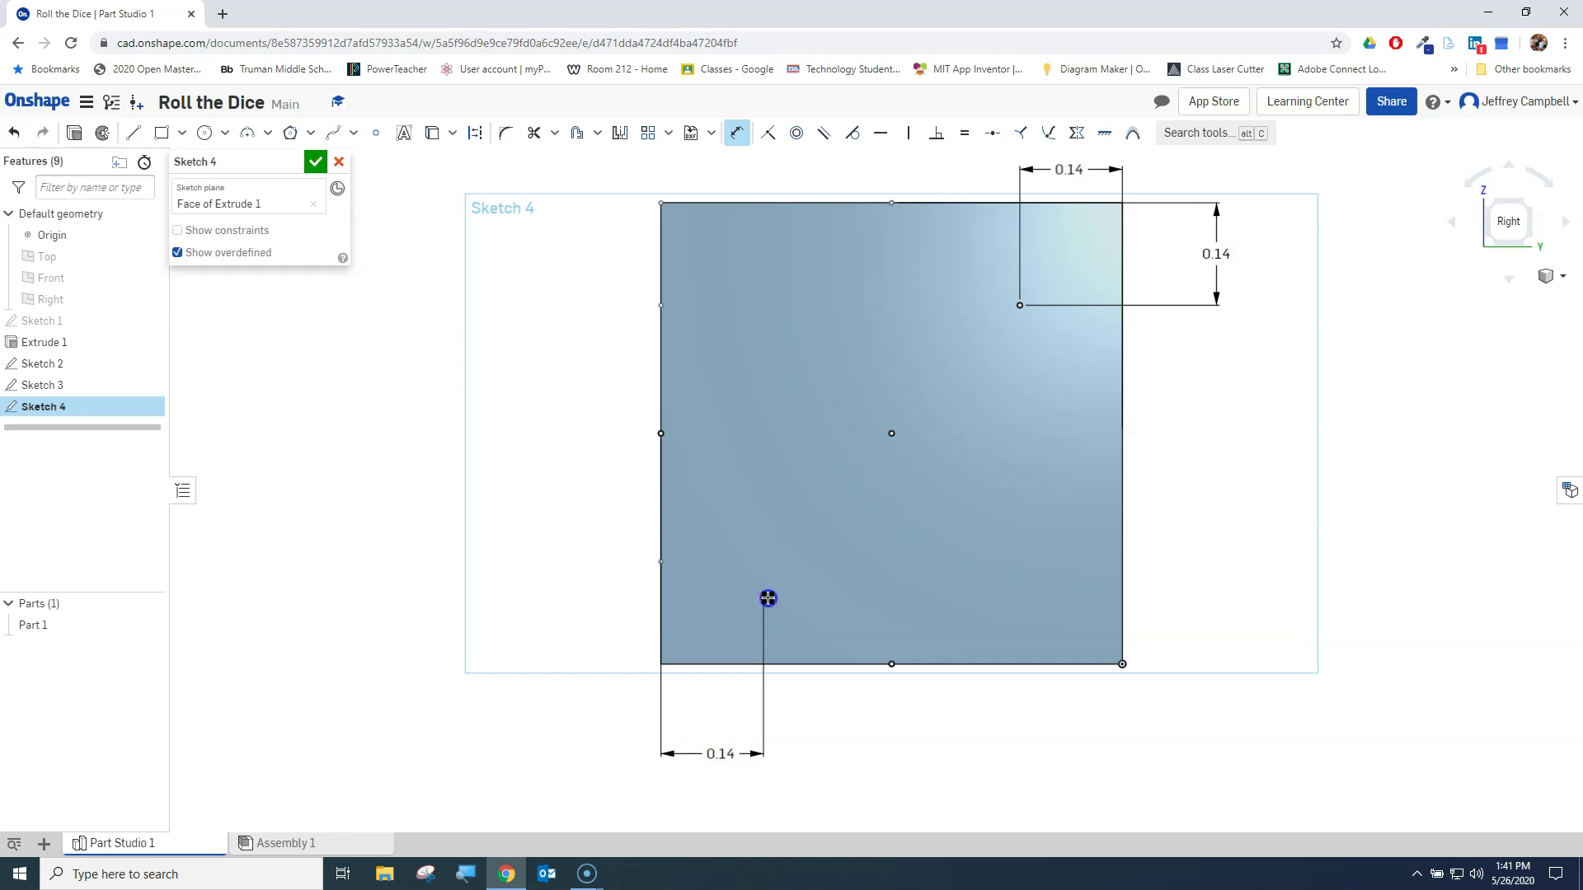
drag(767, 599, 774, 667)
click(732, 664)
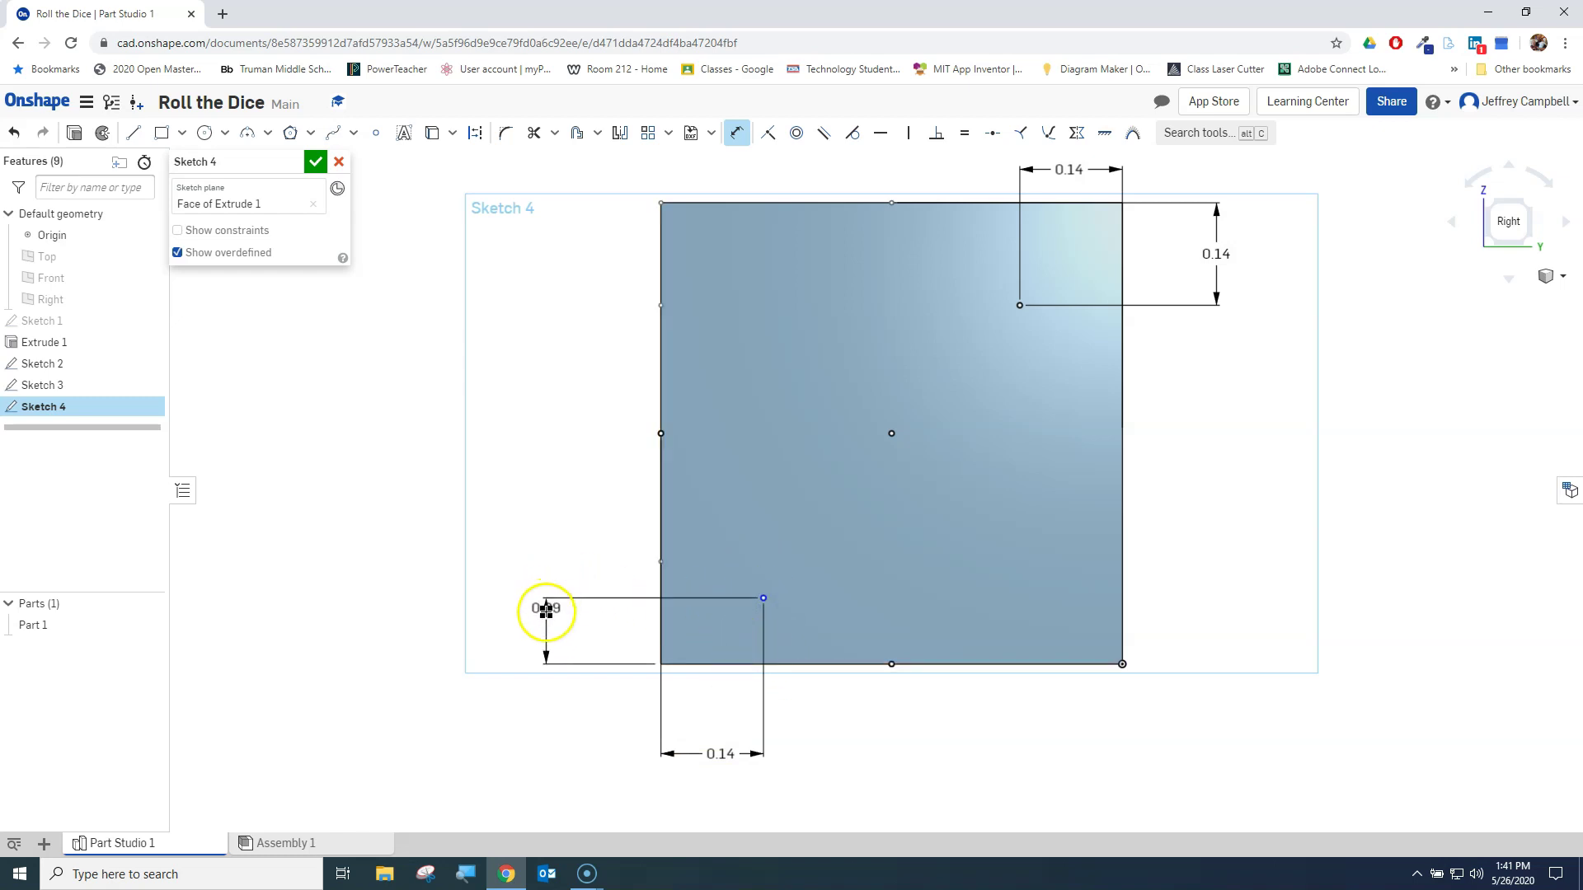
click(546, 628)
text(0.14)
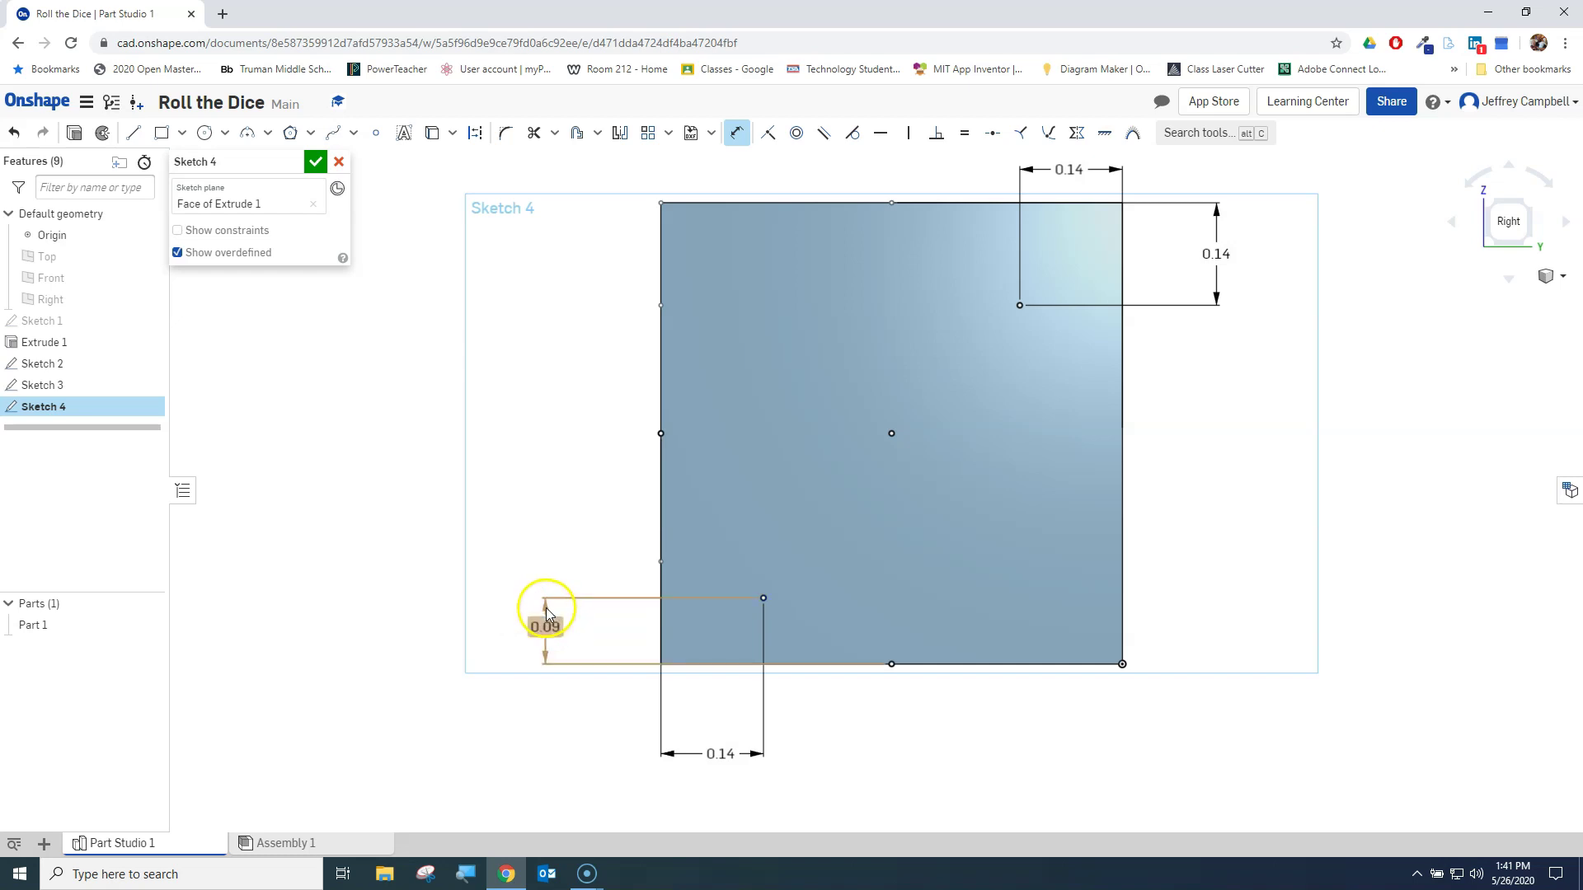
key(Return)
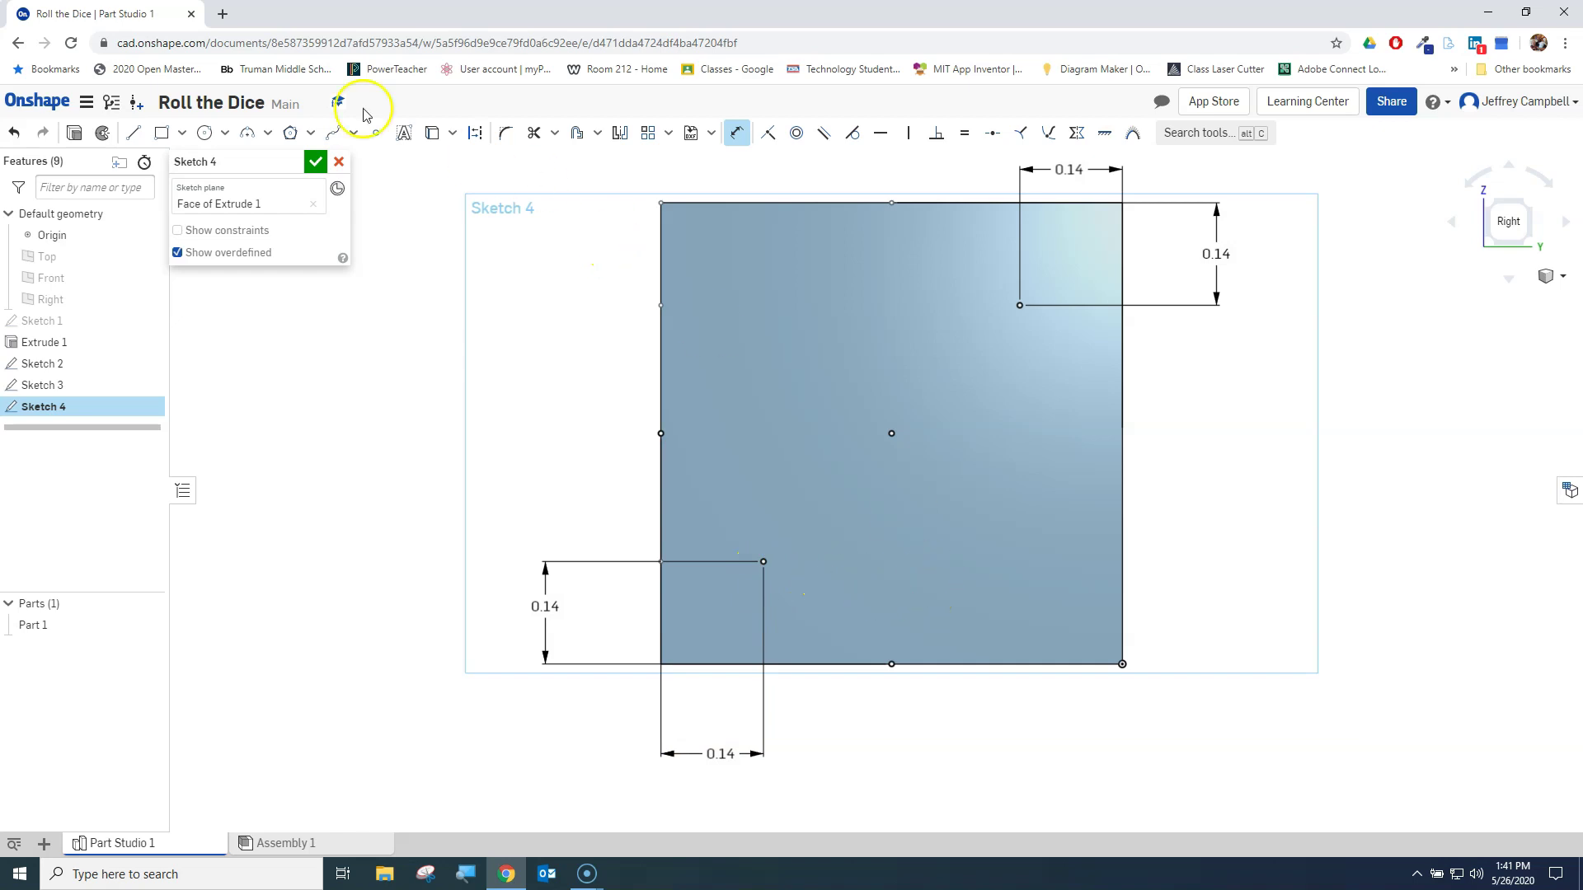
click(315, 162)
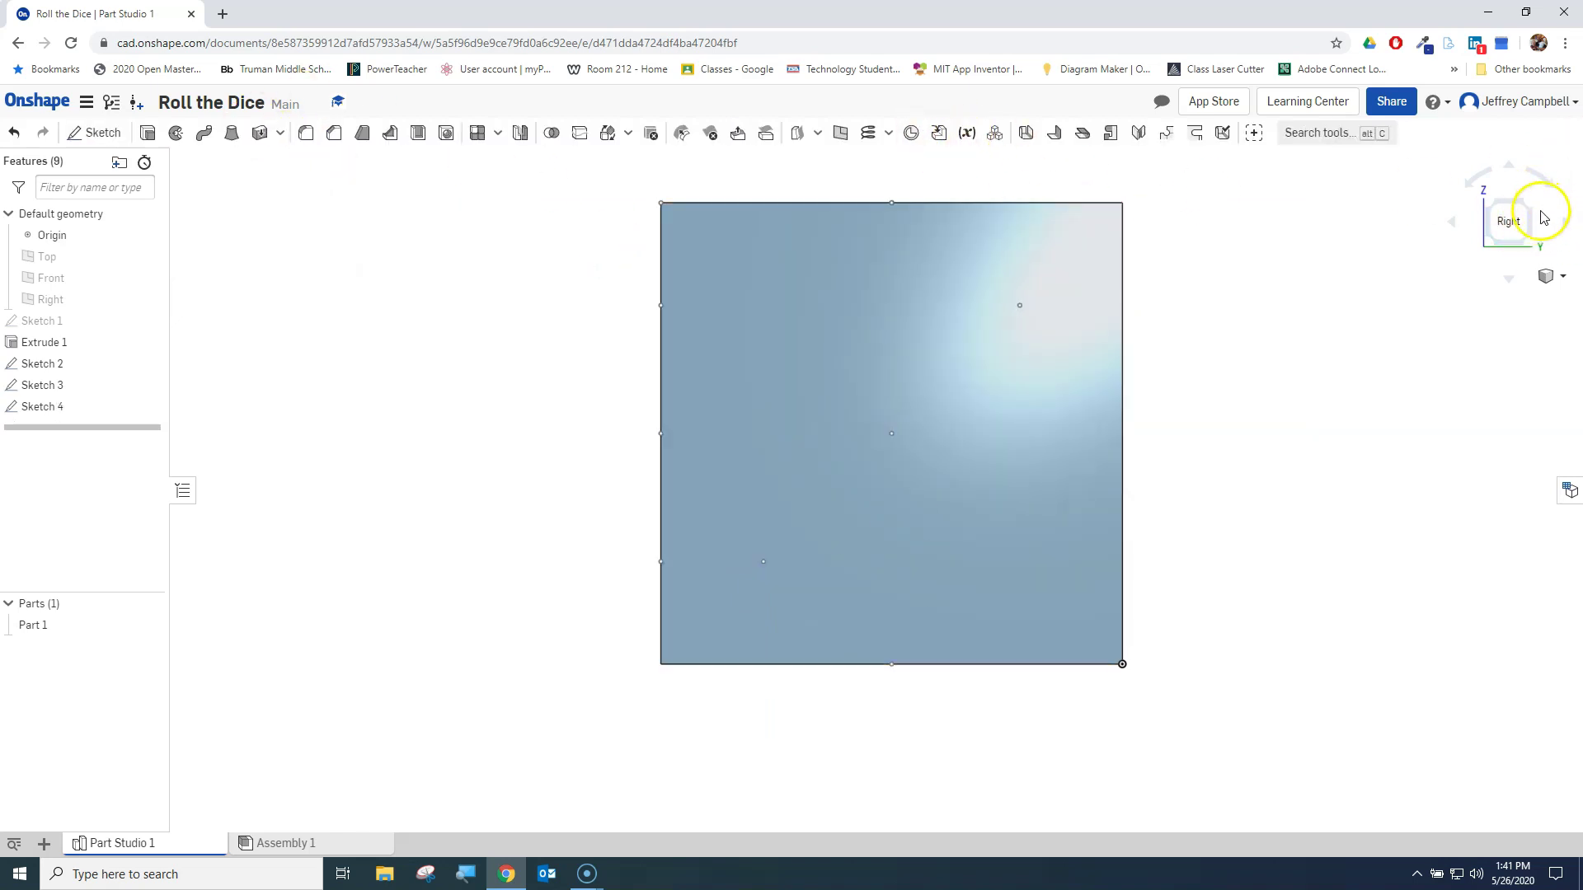
- Rotate the cube through isometric corners with the view cube until the back face is seen flat-on
click(1492, 206)
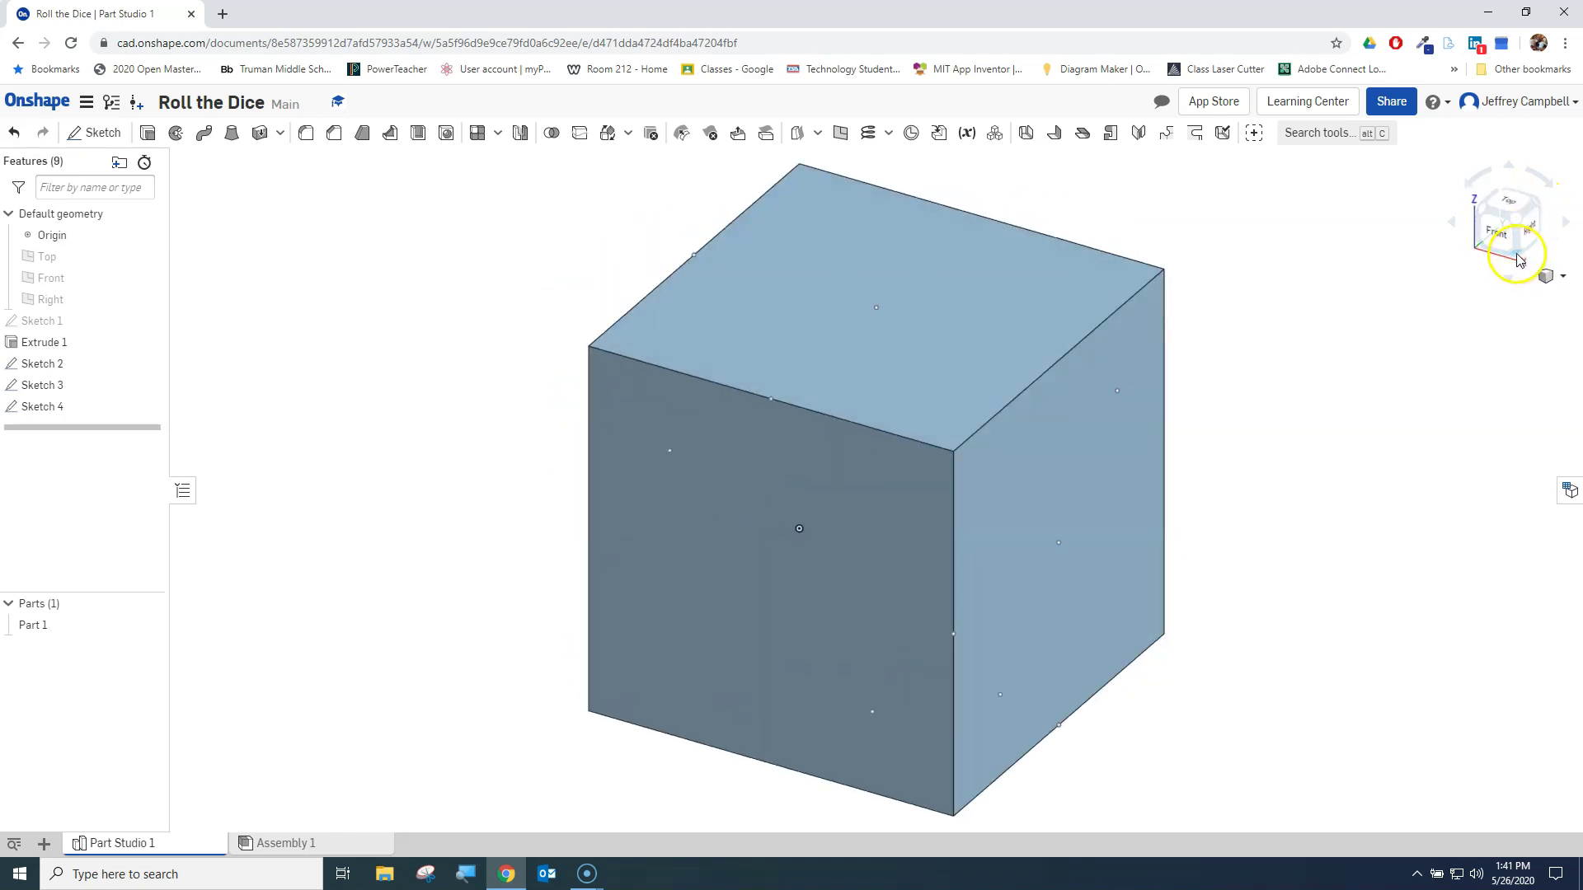
click(1480, 214)
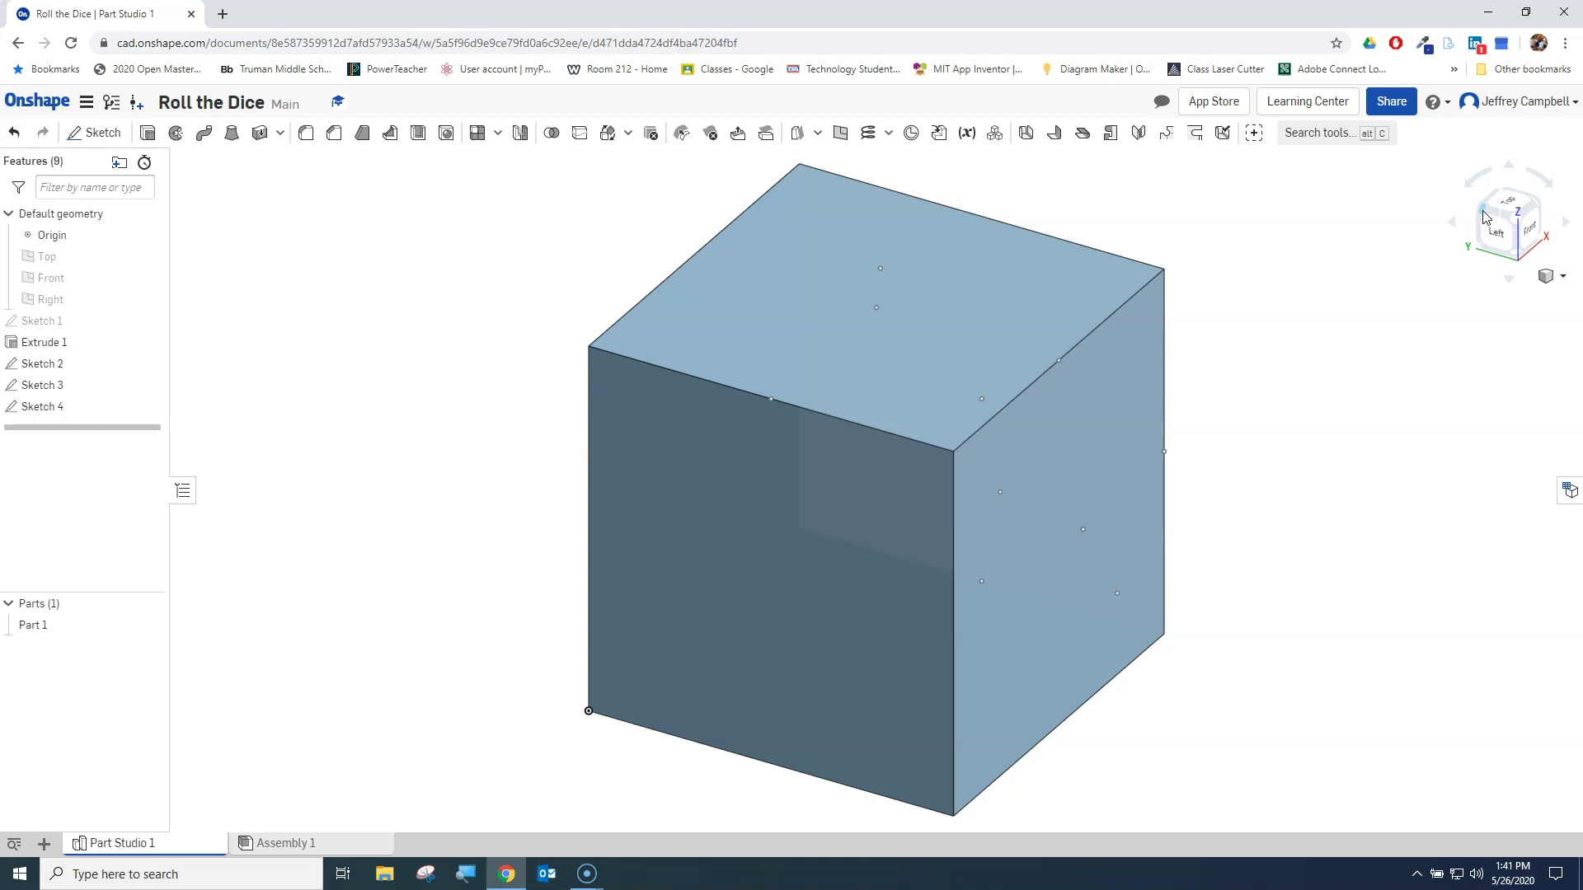
click(1484, 217)
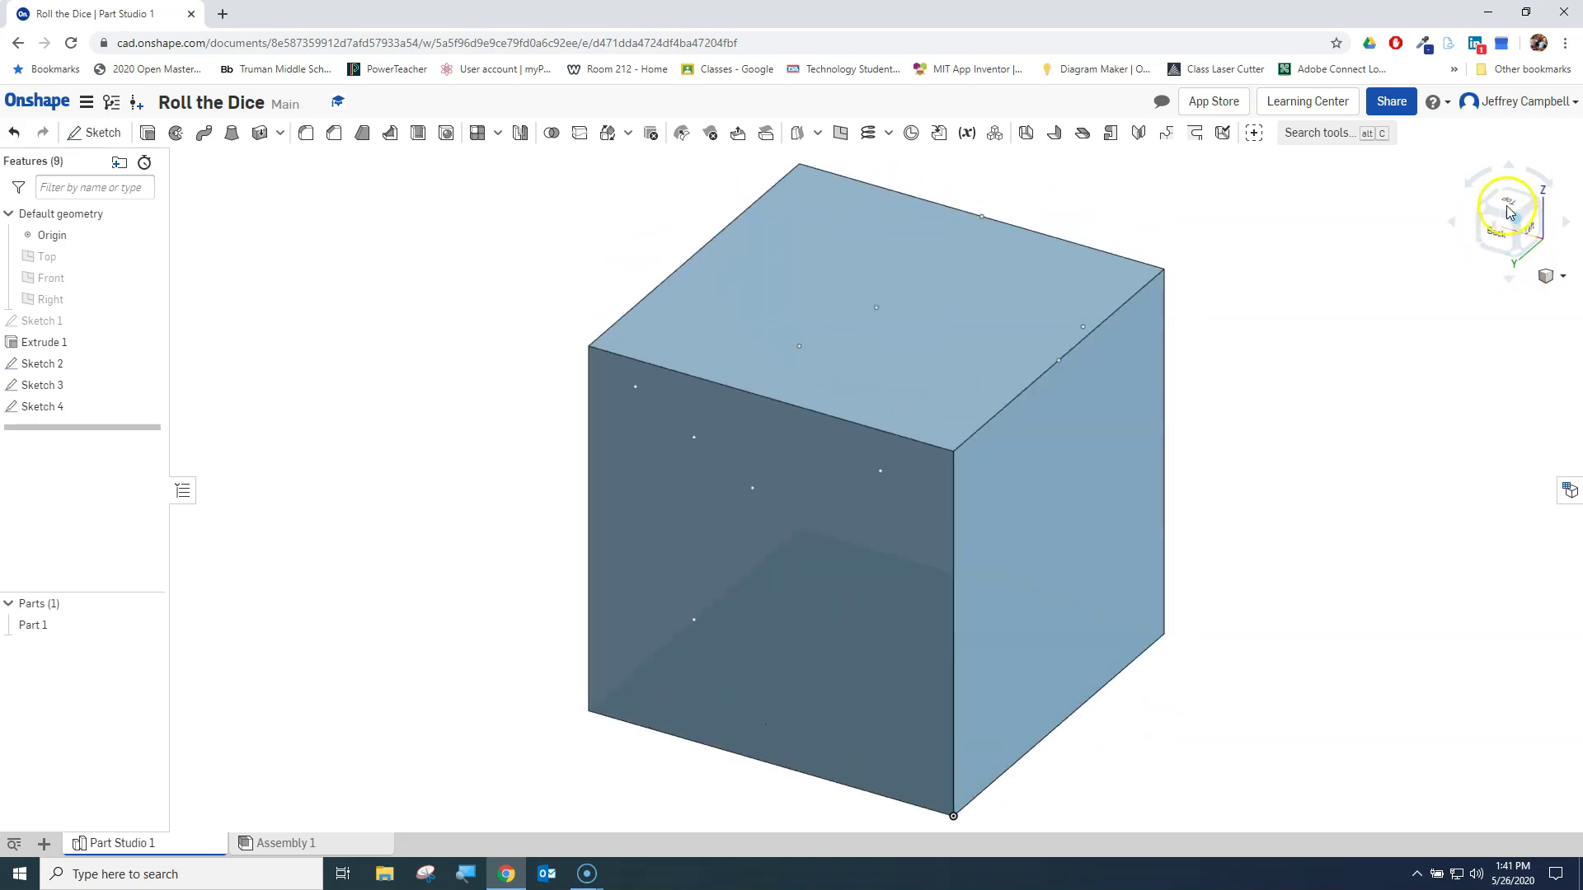
click(1061, 497)
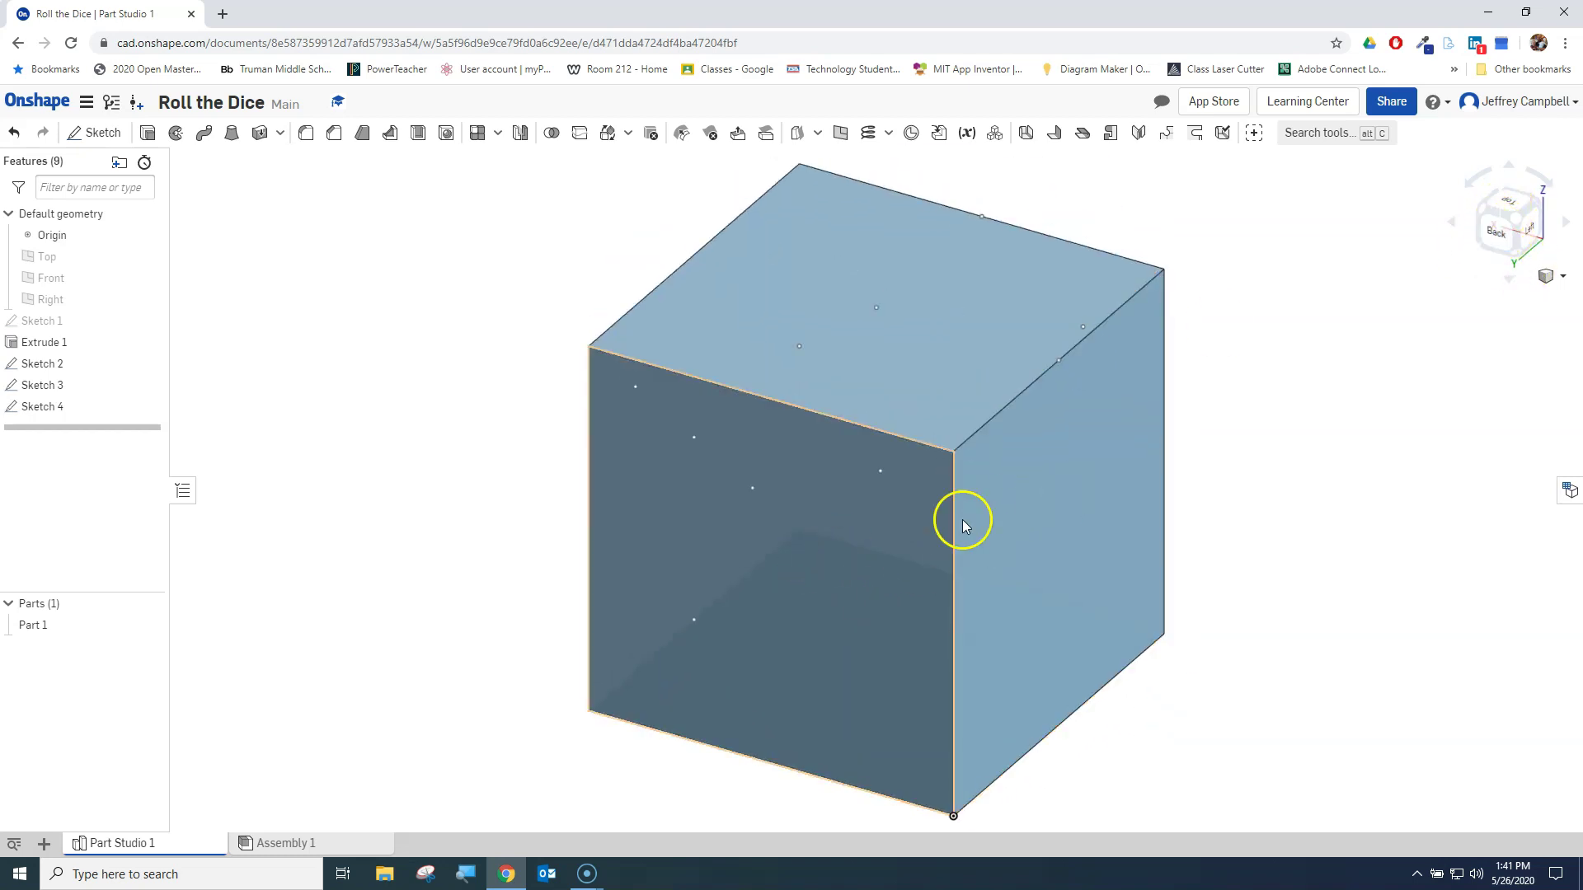
click(1498, 237)
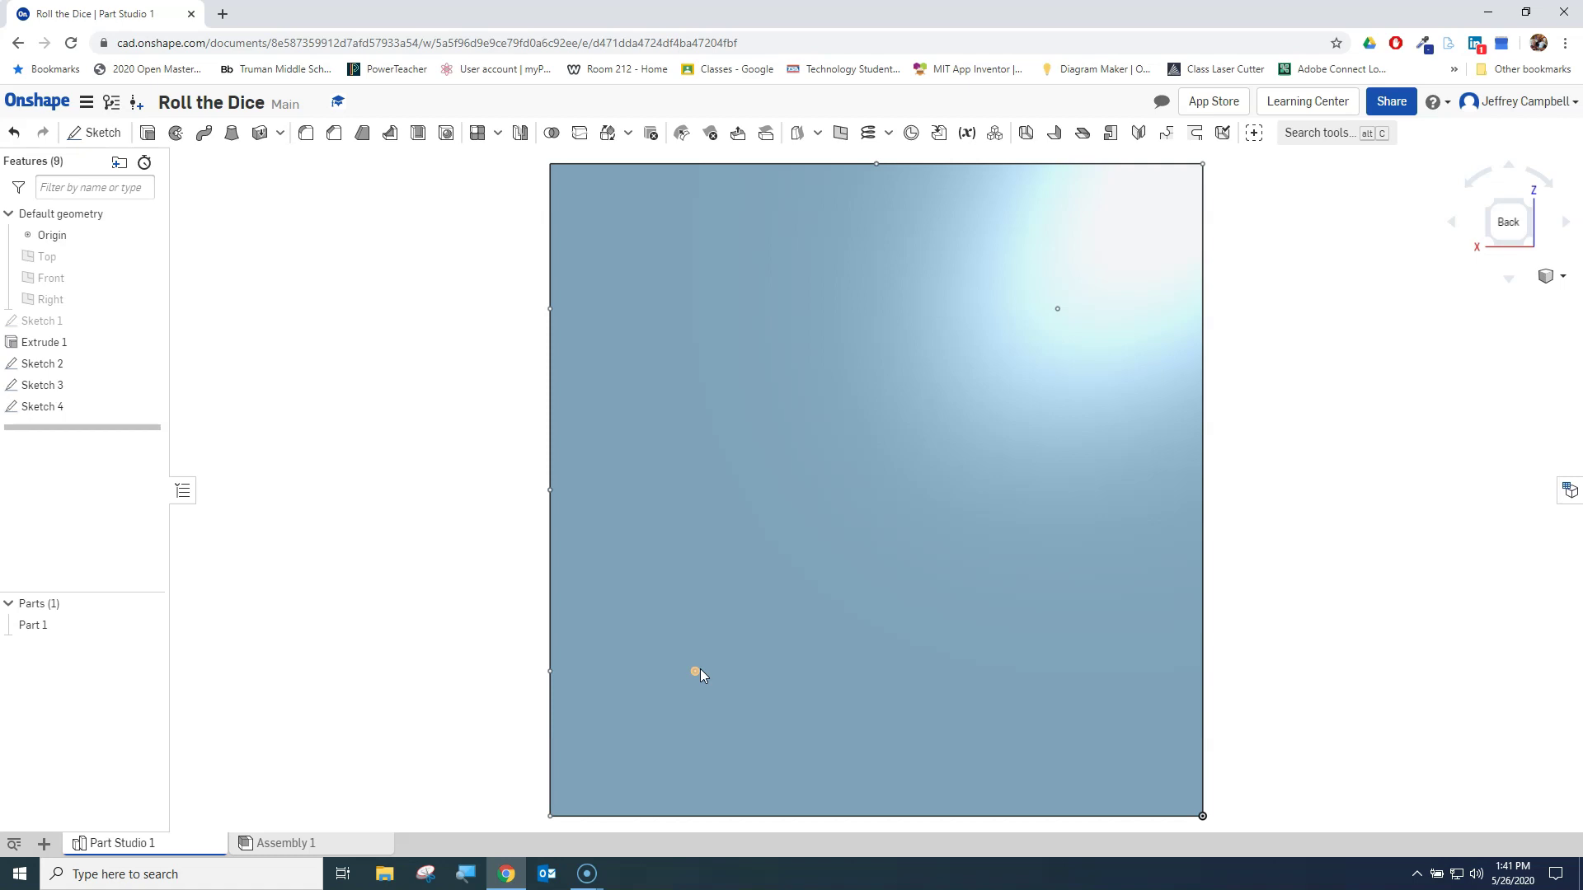
- Start Sketch 5 on the back face and place pip points near its lower corners
click(94, 132)
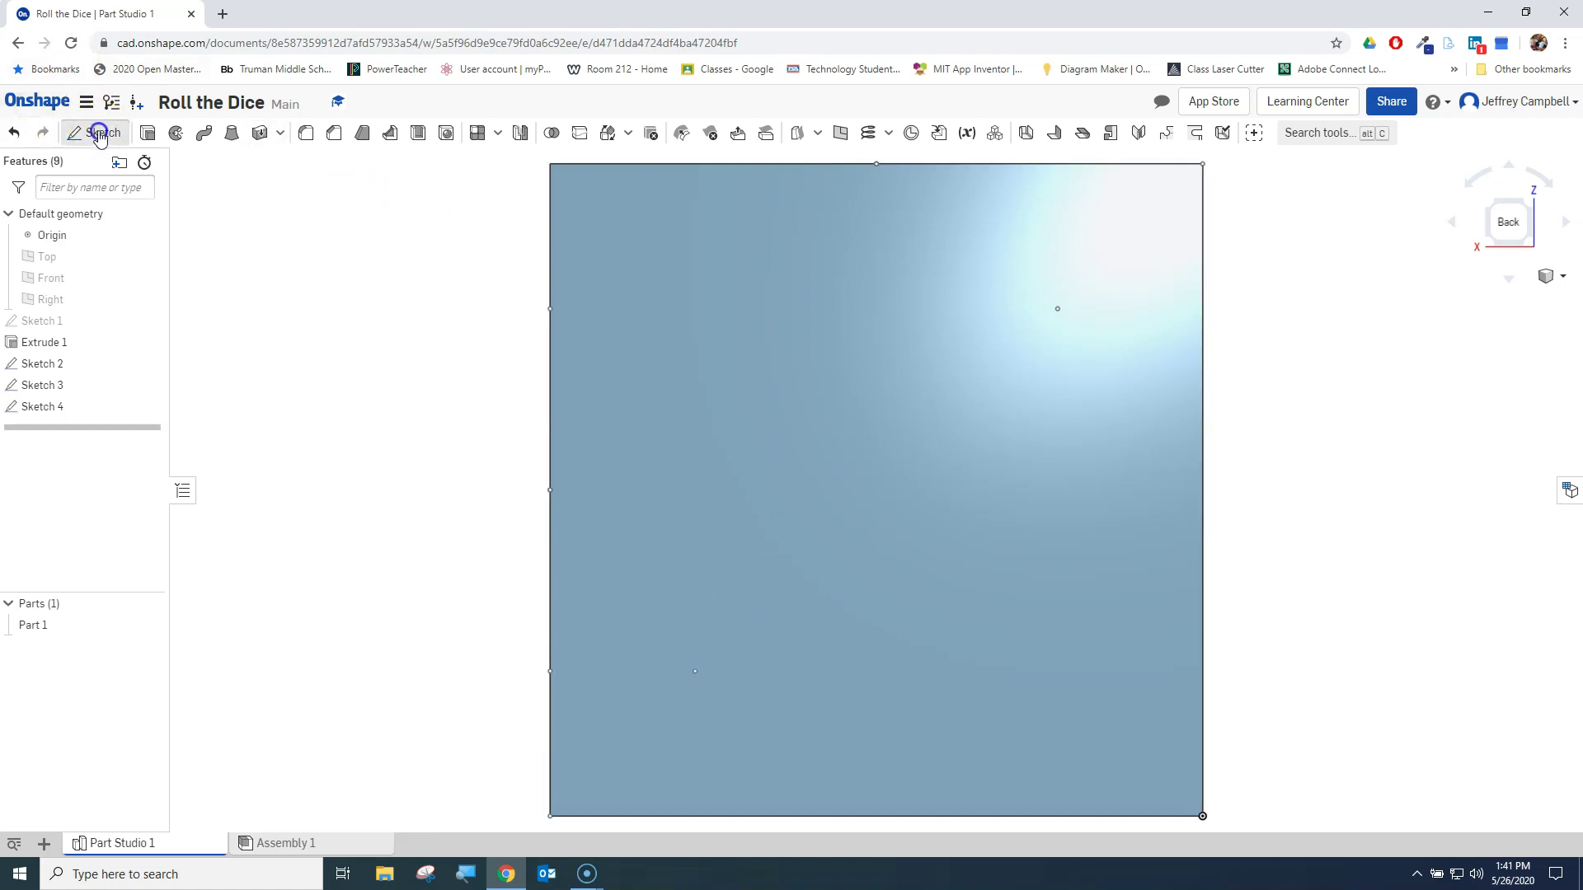
click(883, 485)
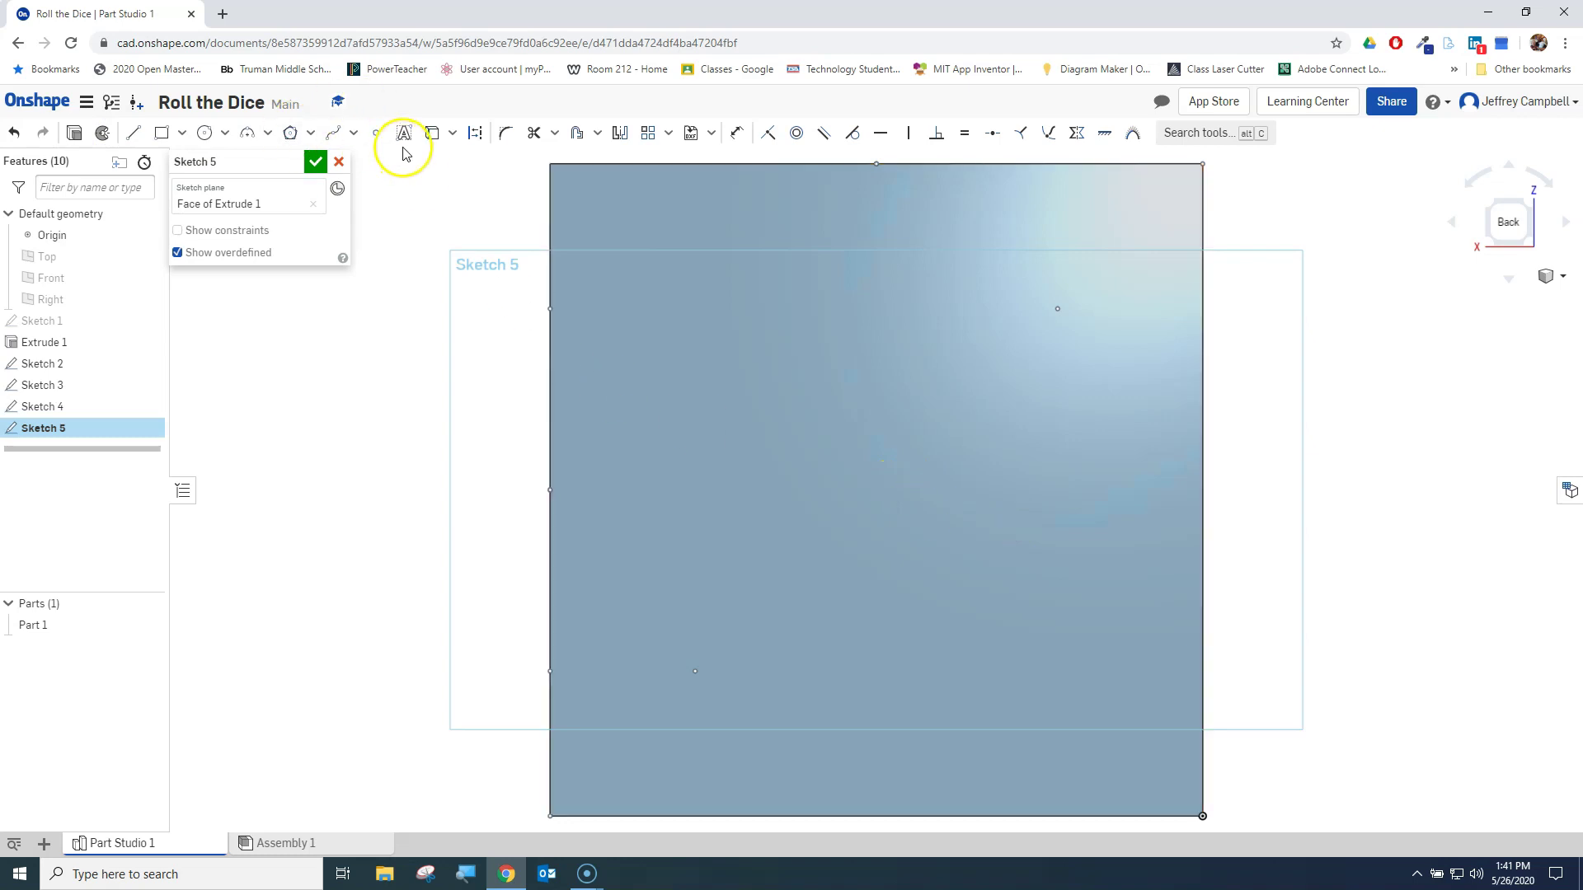
click(376, 133)
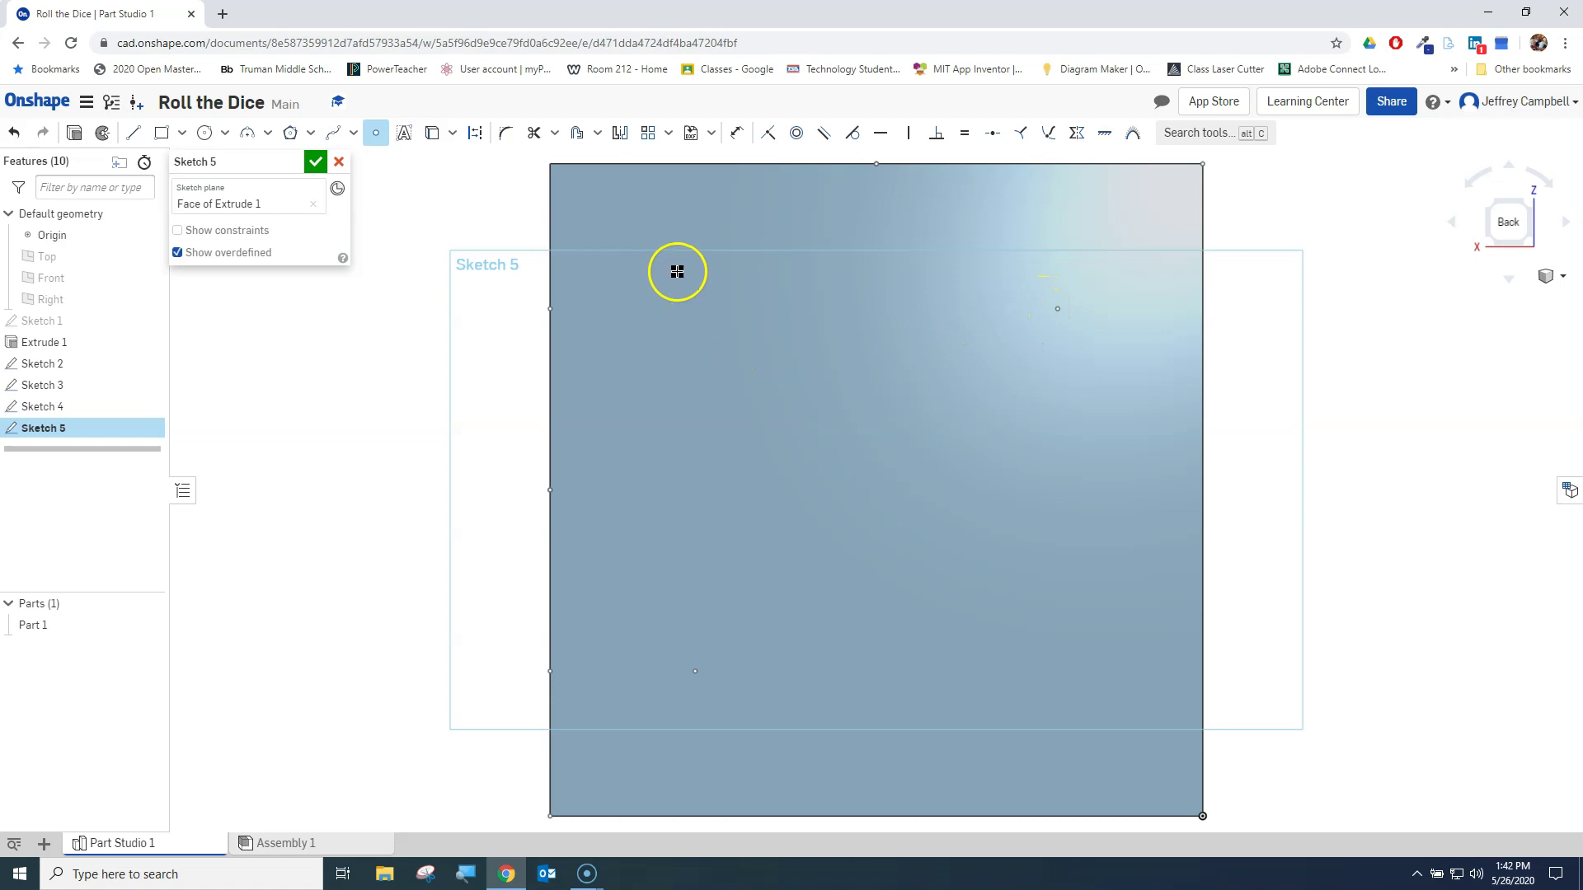
click(1059, 753)
click(686, 743)
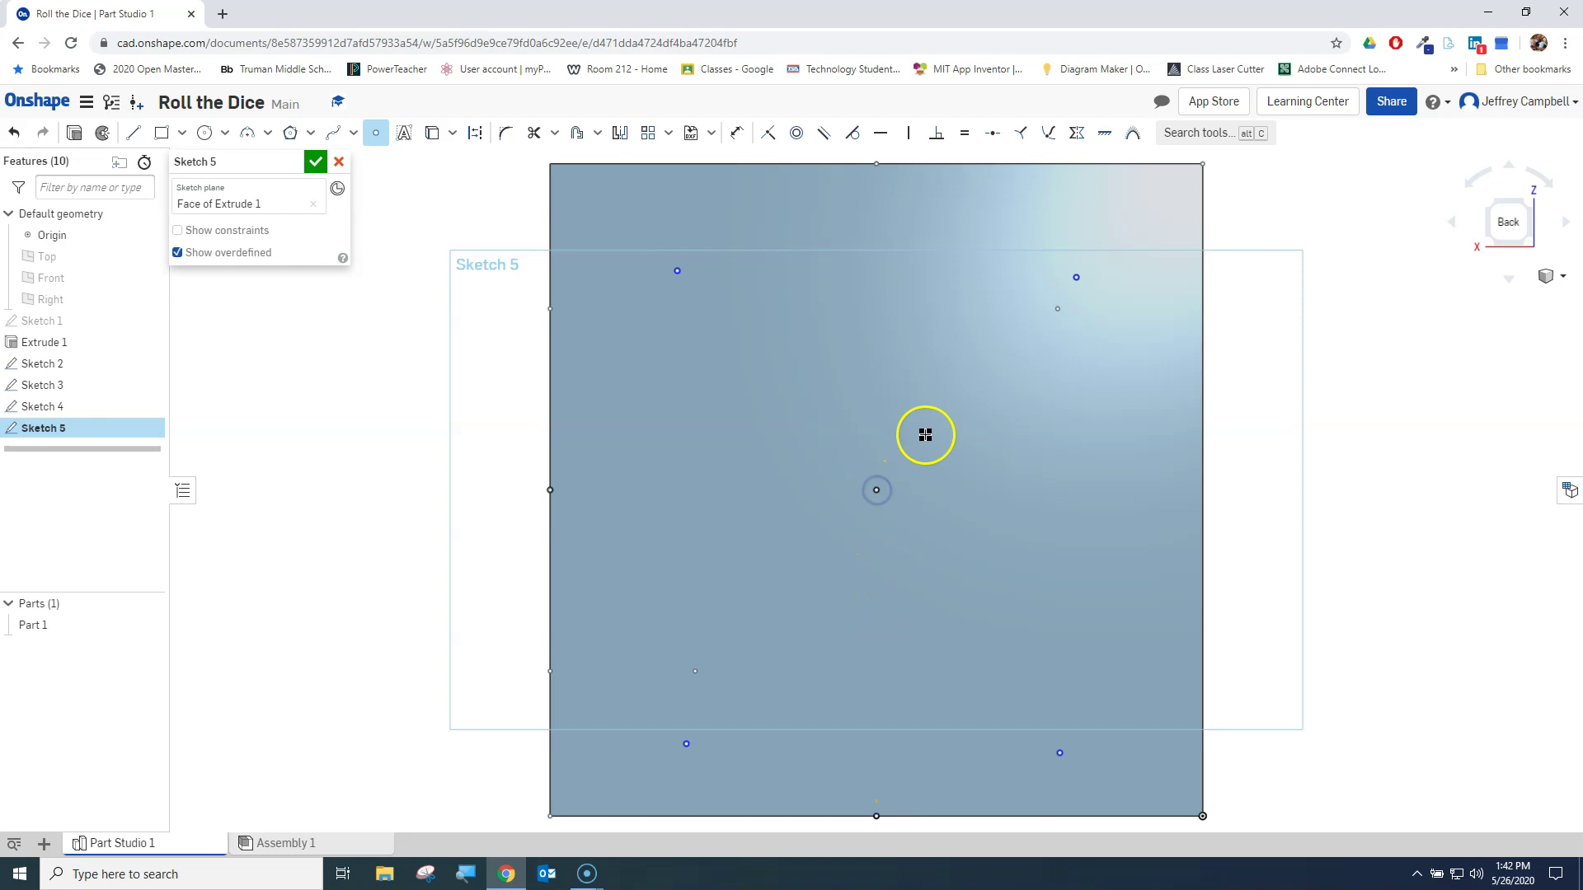
click(737, 133)
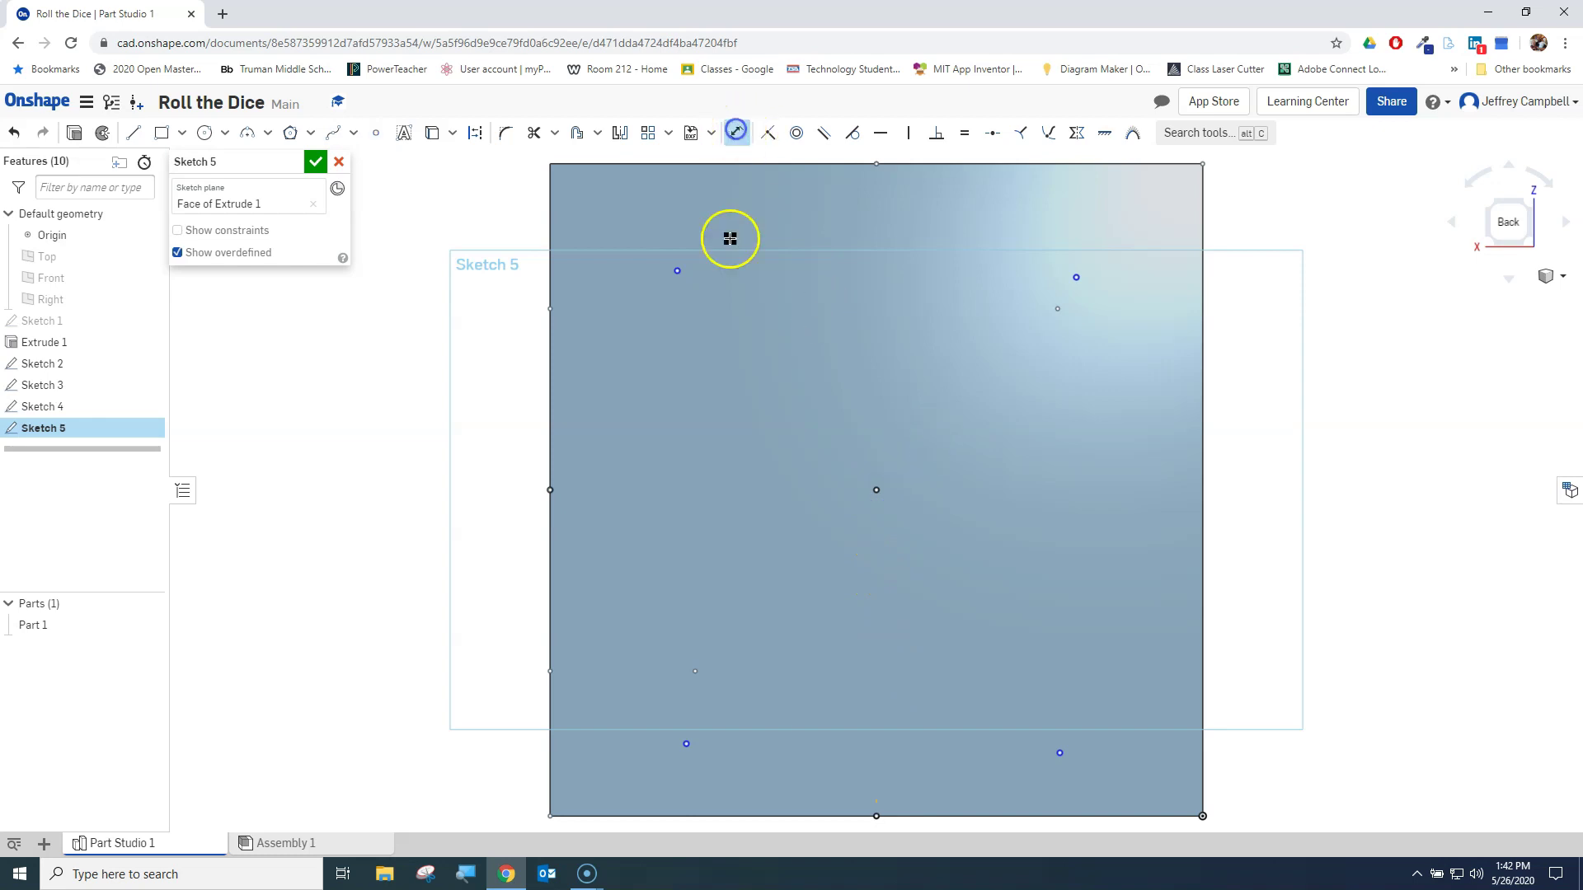
- Dimension the top-left and top-right pip points 0.14 from the top and side edges
click(677, 164)
click(462, 192)
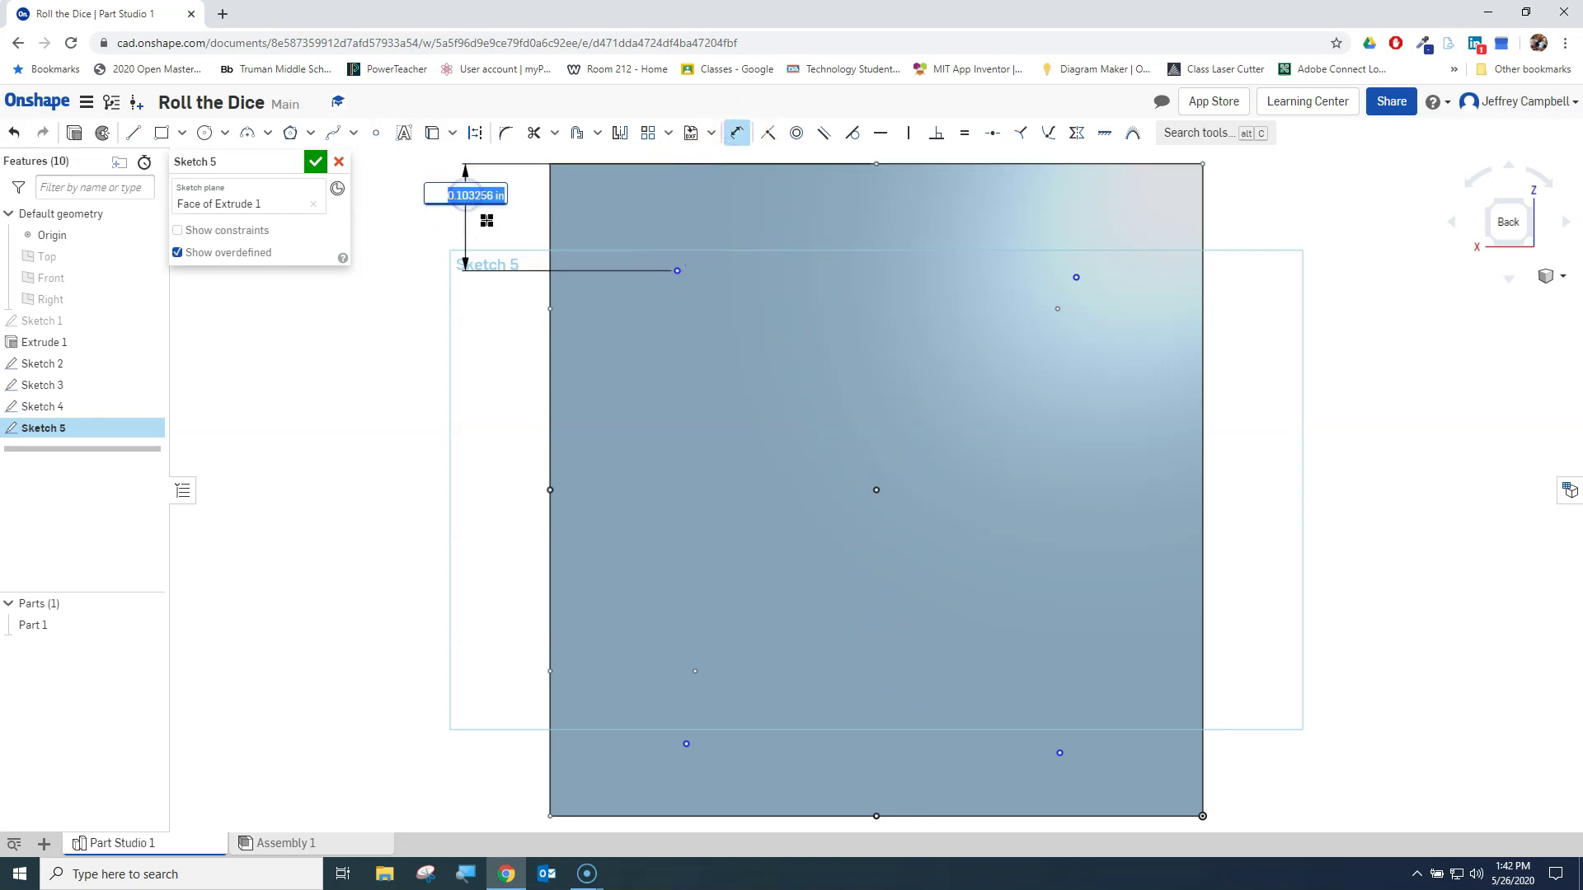
text(.14)
key(Return)
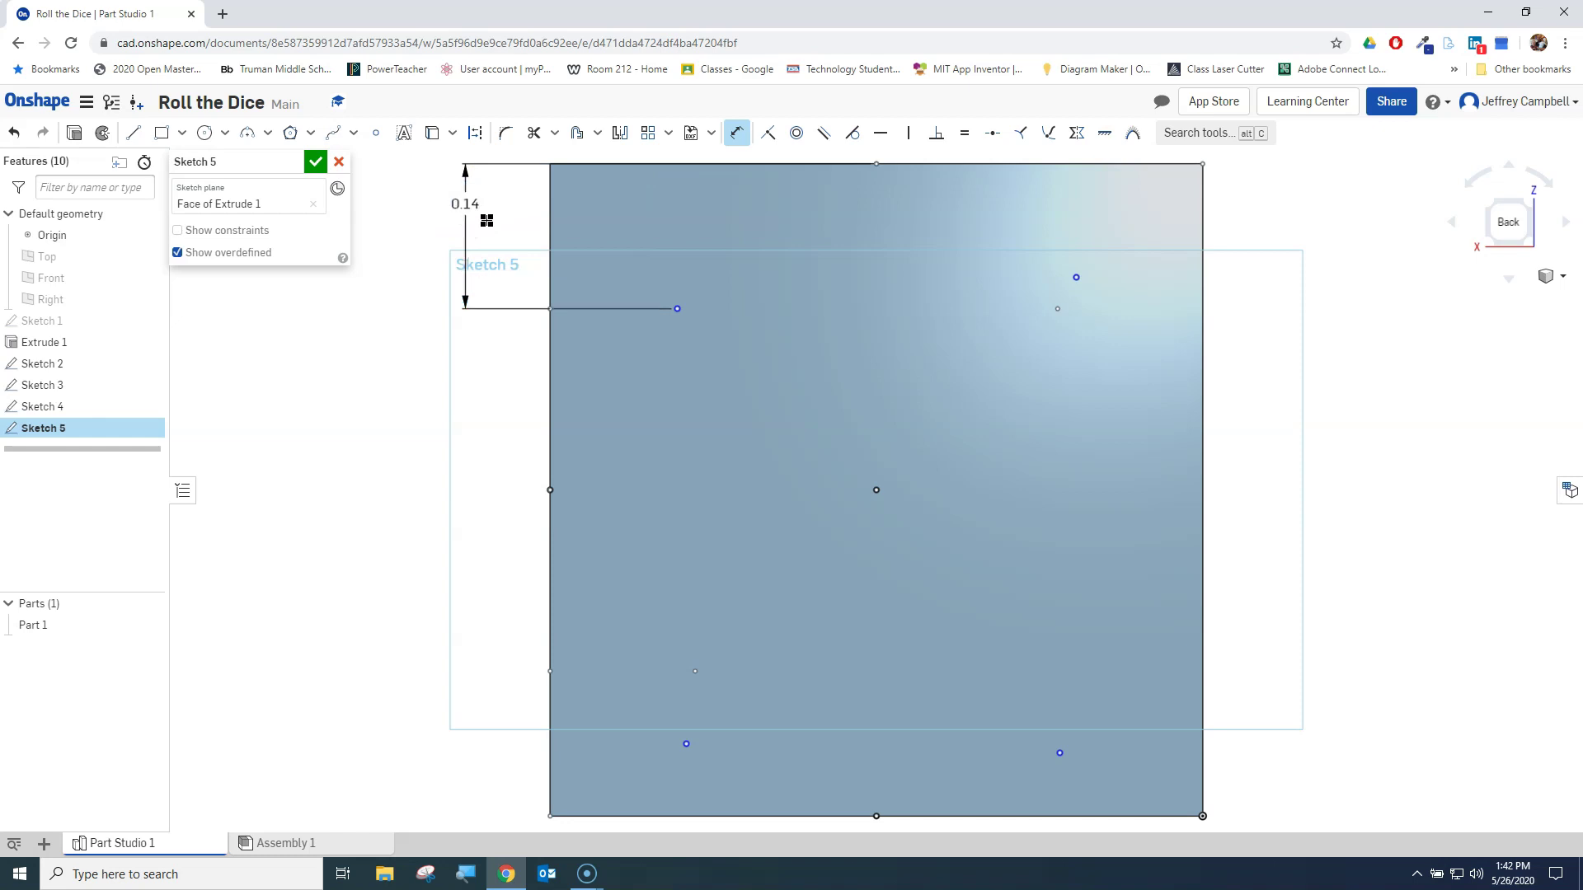
click(549, 251)
click(610, 220)
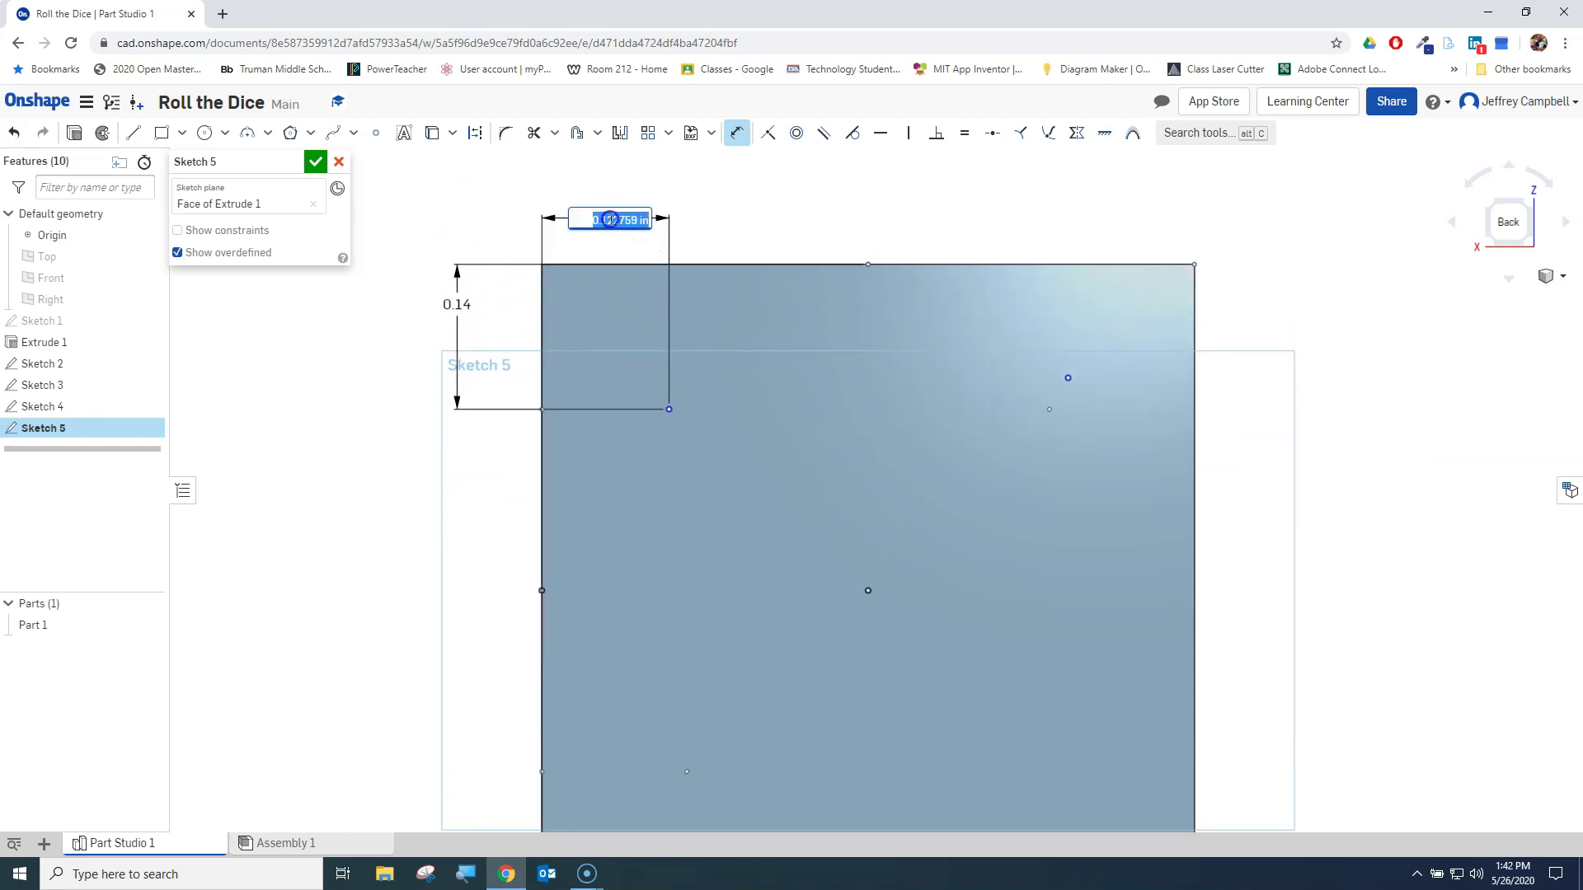
text(.14)
key(Return)
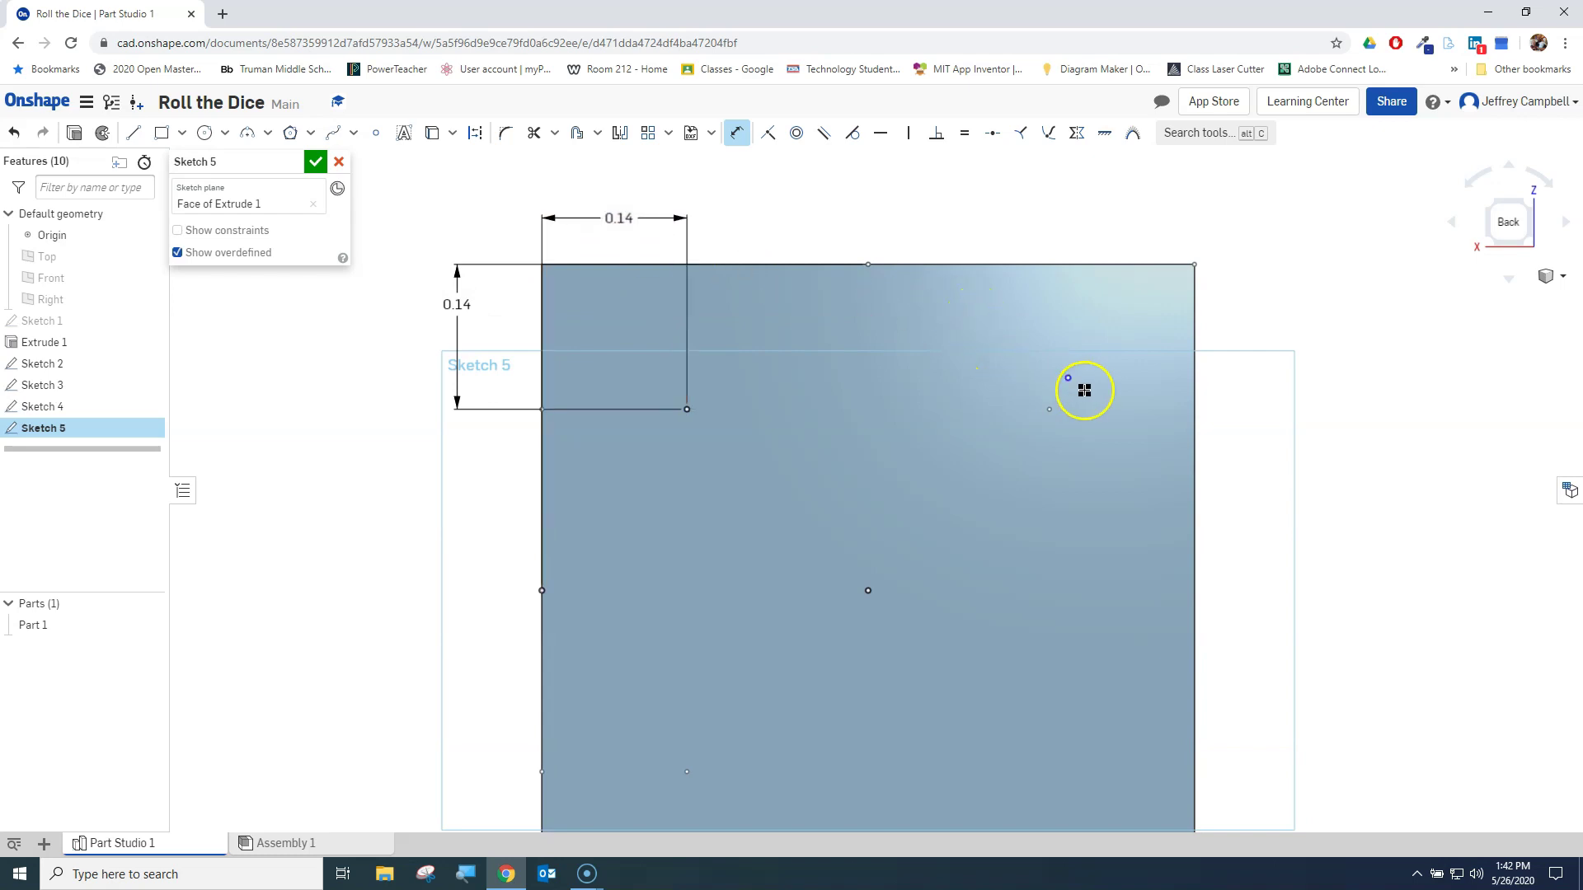
click(1194, 372)
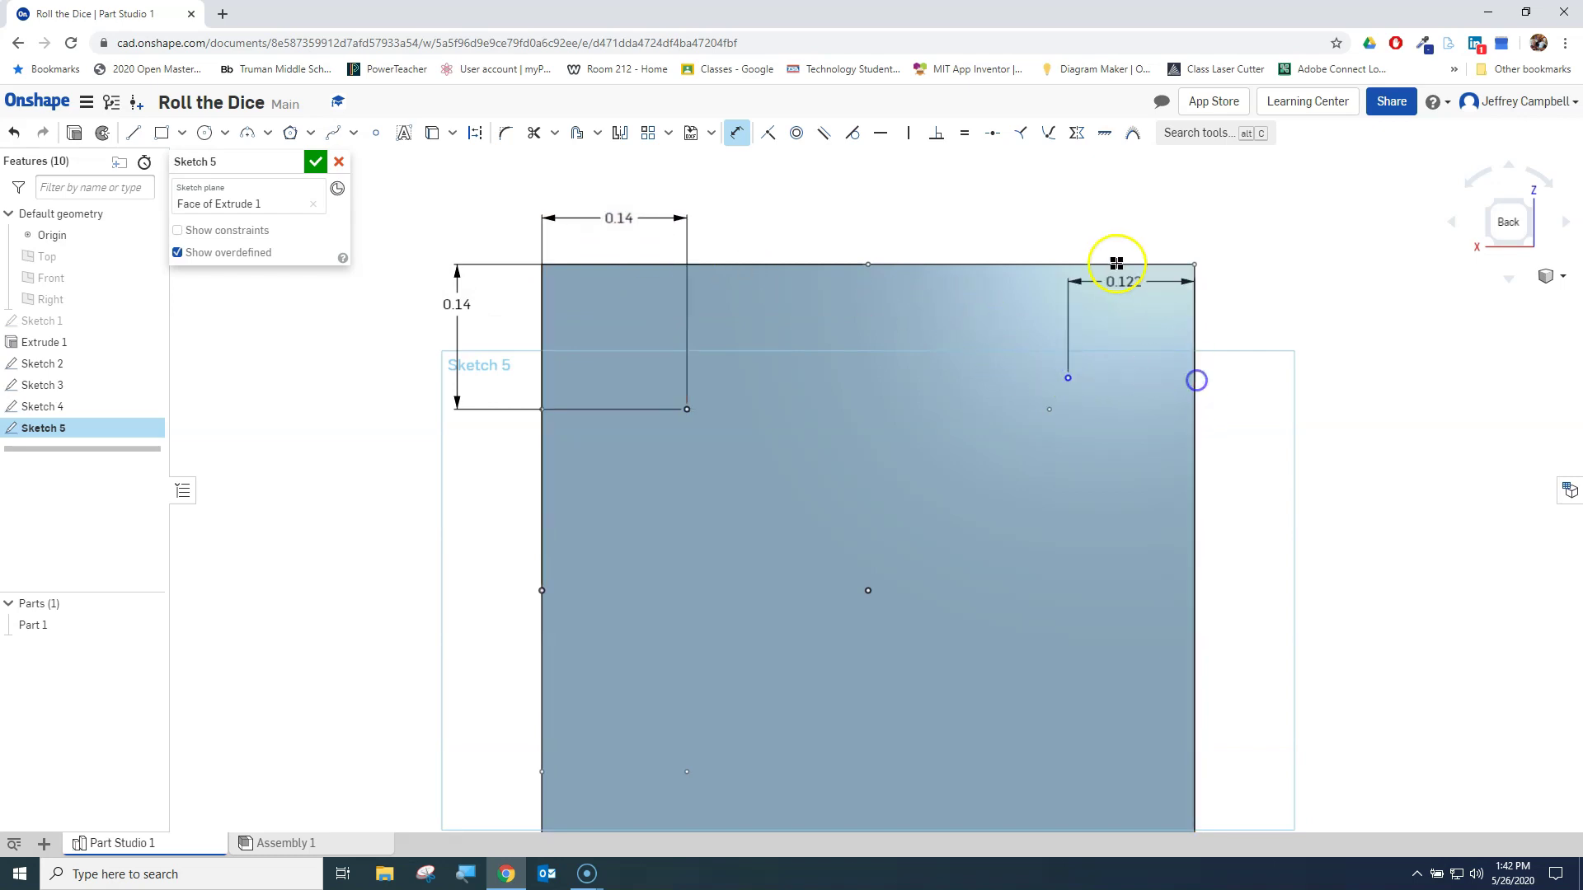
click(1107, 209)
text(.14)
key(Return)
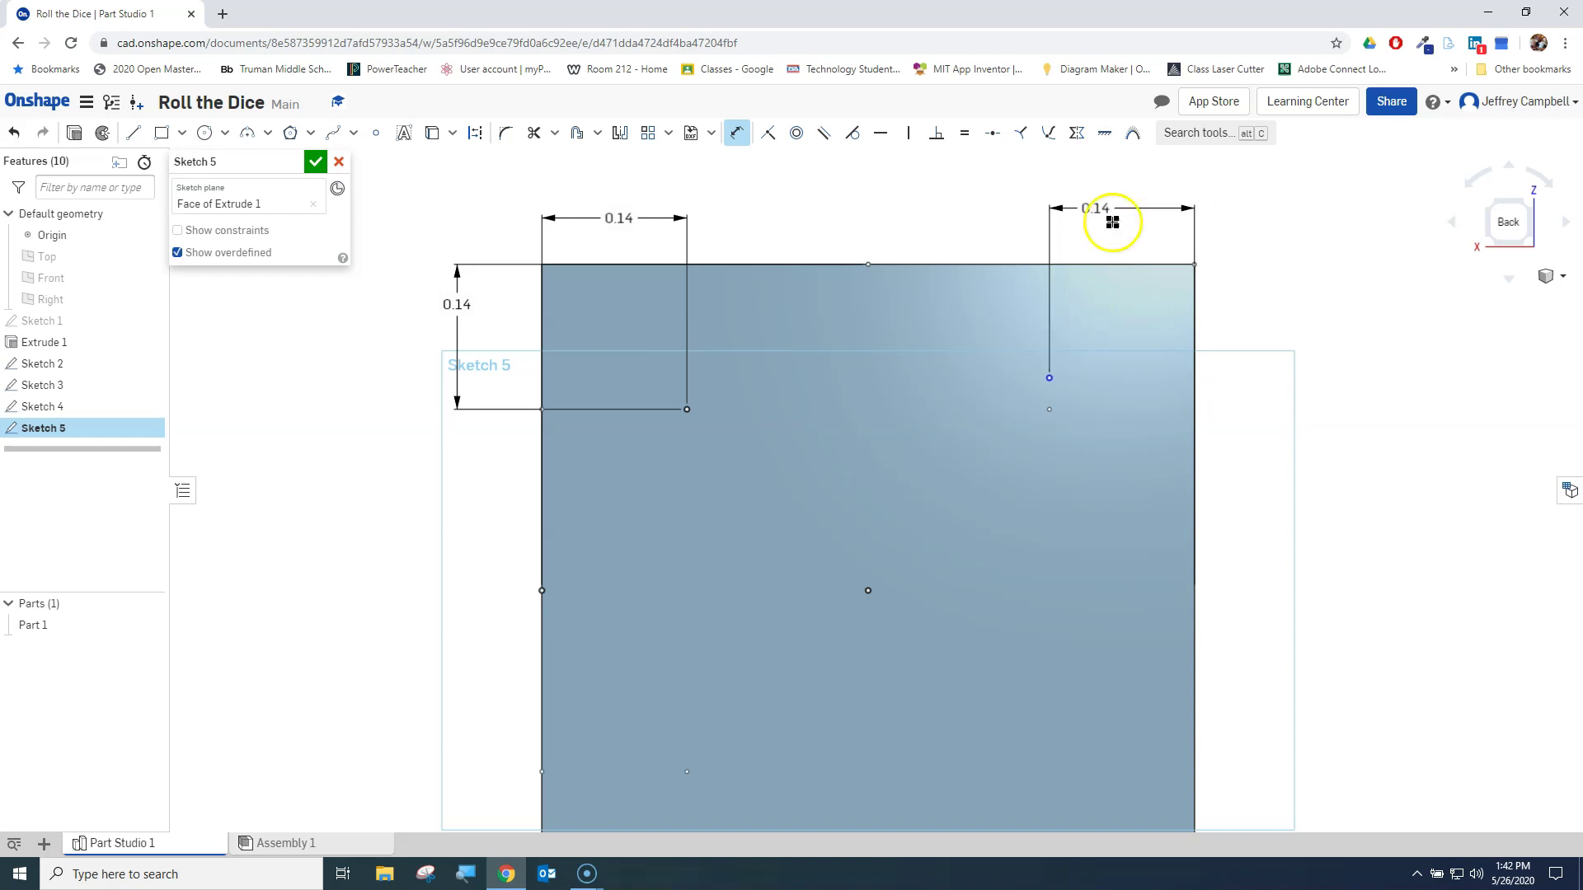
click(1106, 264)
click(1302, 320)
text(.14)
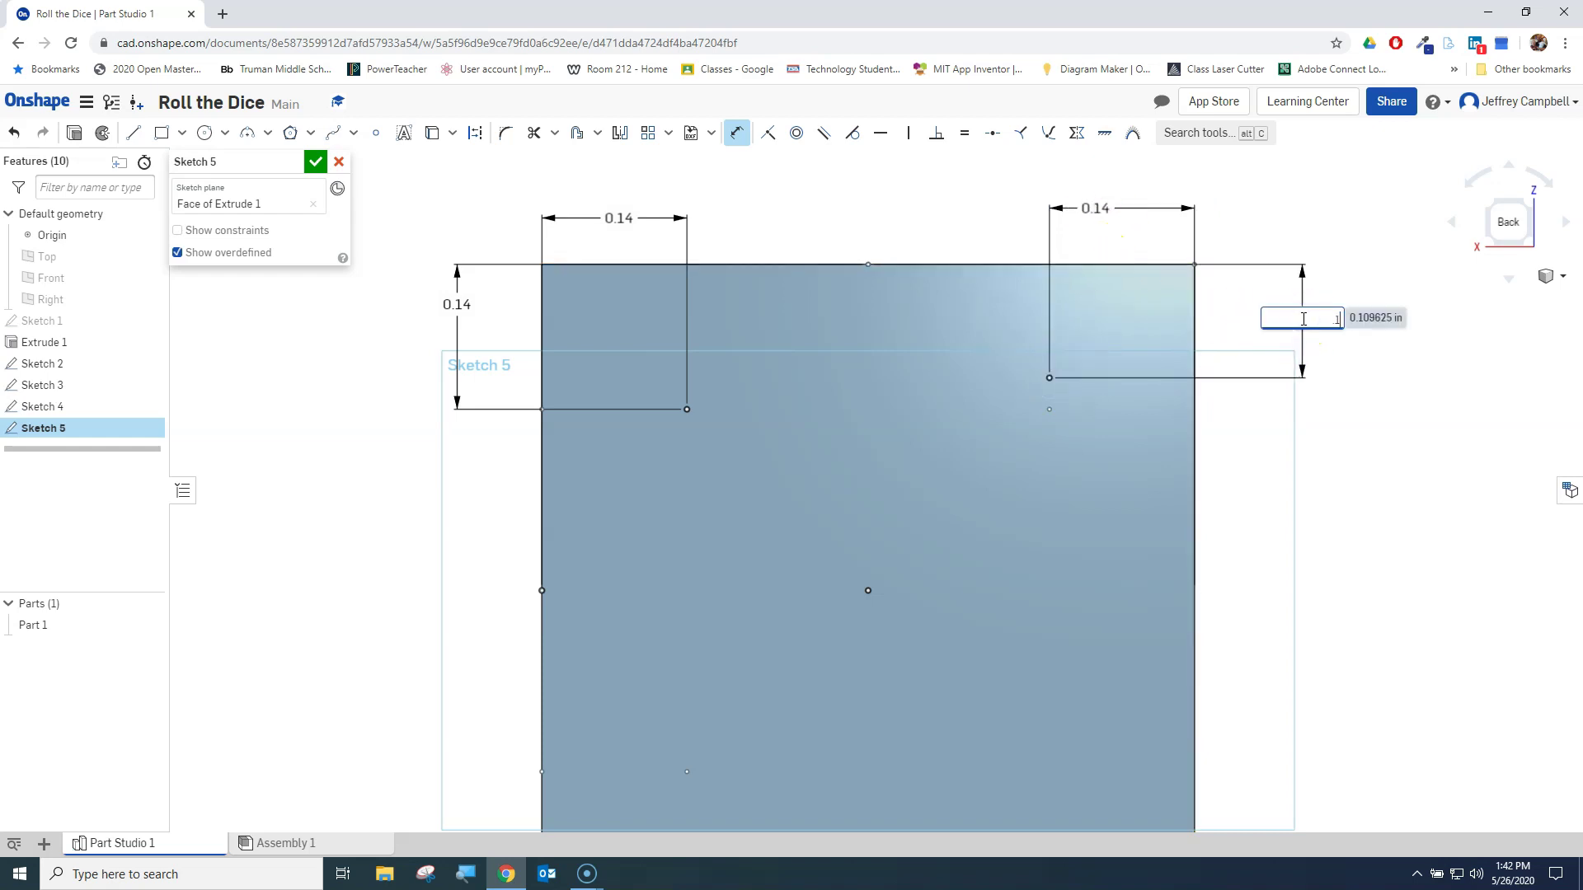
key(Return)
- Dimension the bottom-right and bottom-left pip points 0.14 from the bottom and side edges
mouse_move(1272, 524)
middle_down()
mouse_move(1206, 393)
mouse_move(1012, 475)
middle_up()
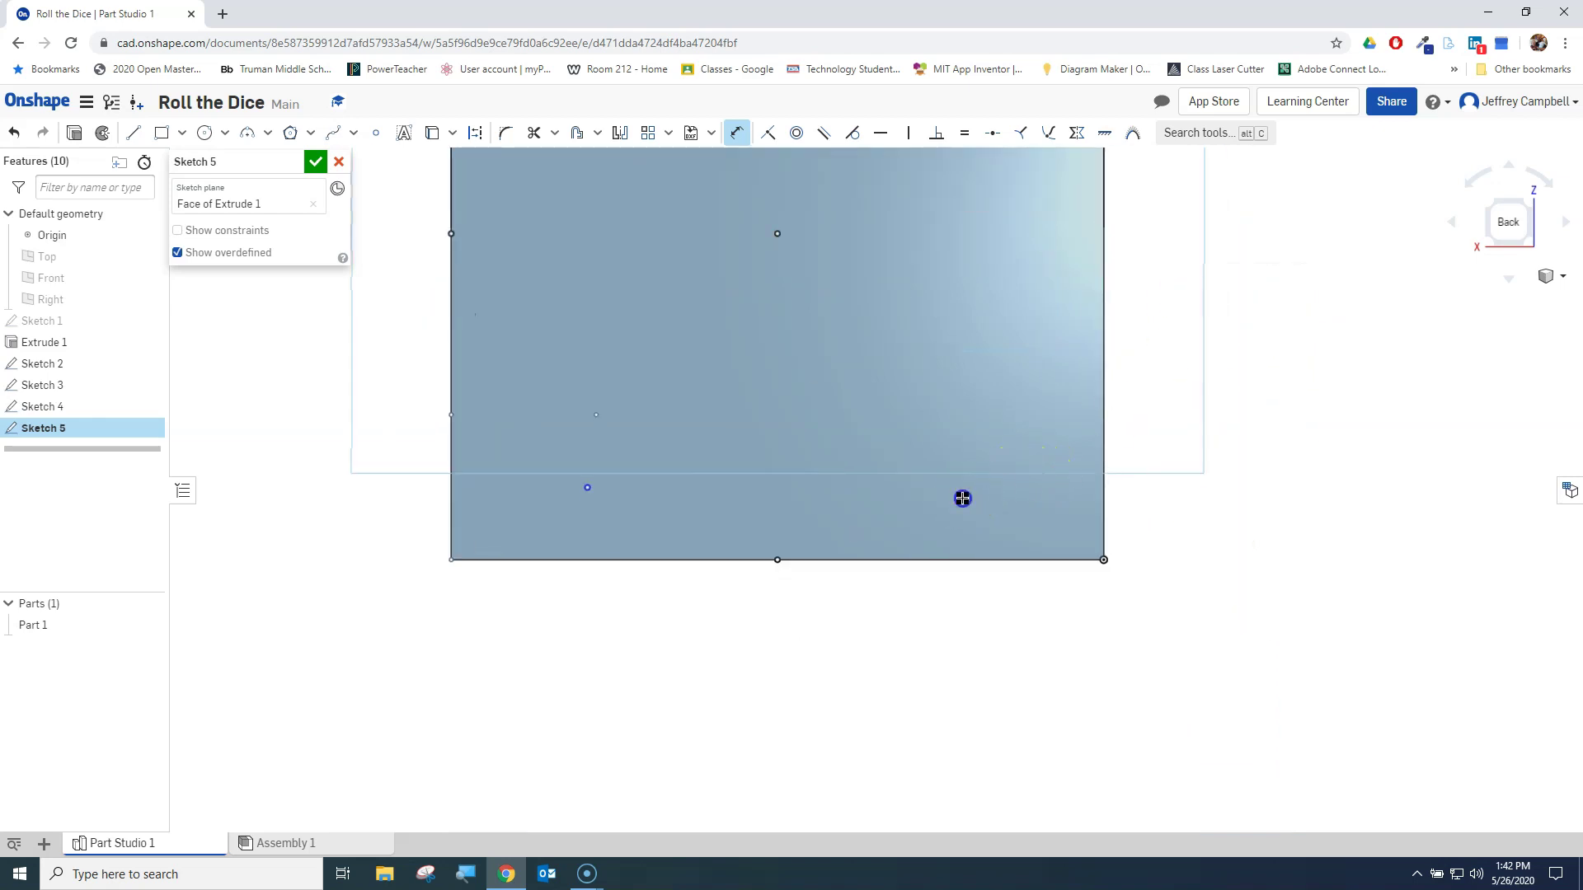
click(1098, 492)
click(1030, 650)
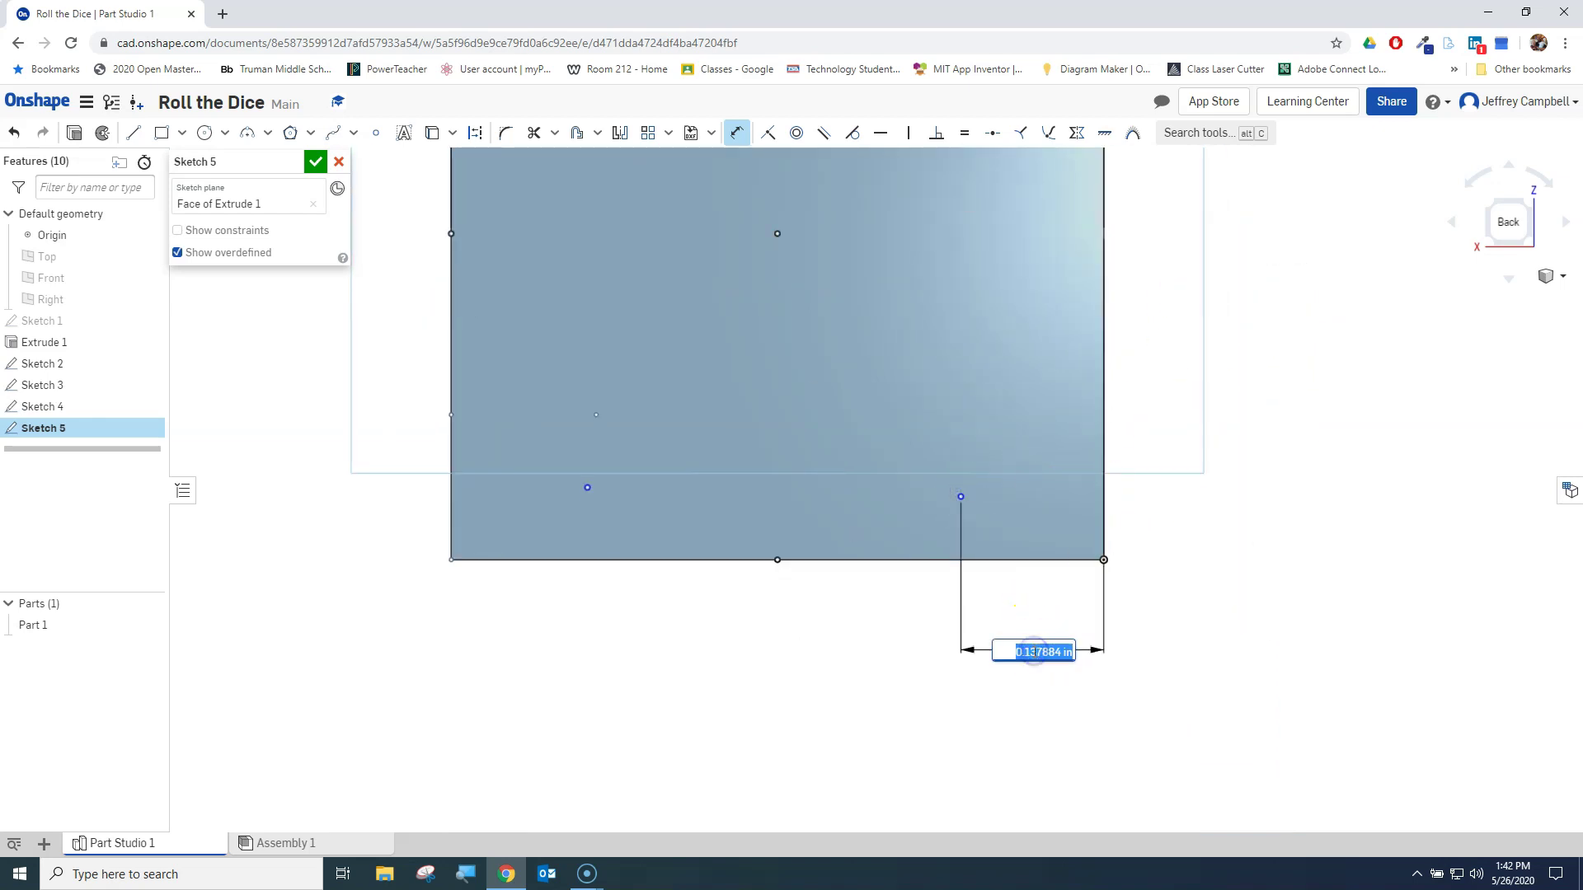
text(.14)
click(981, 488)
click(958, 495)
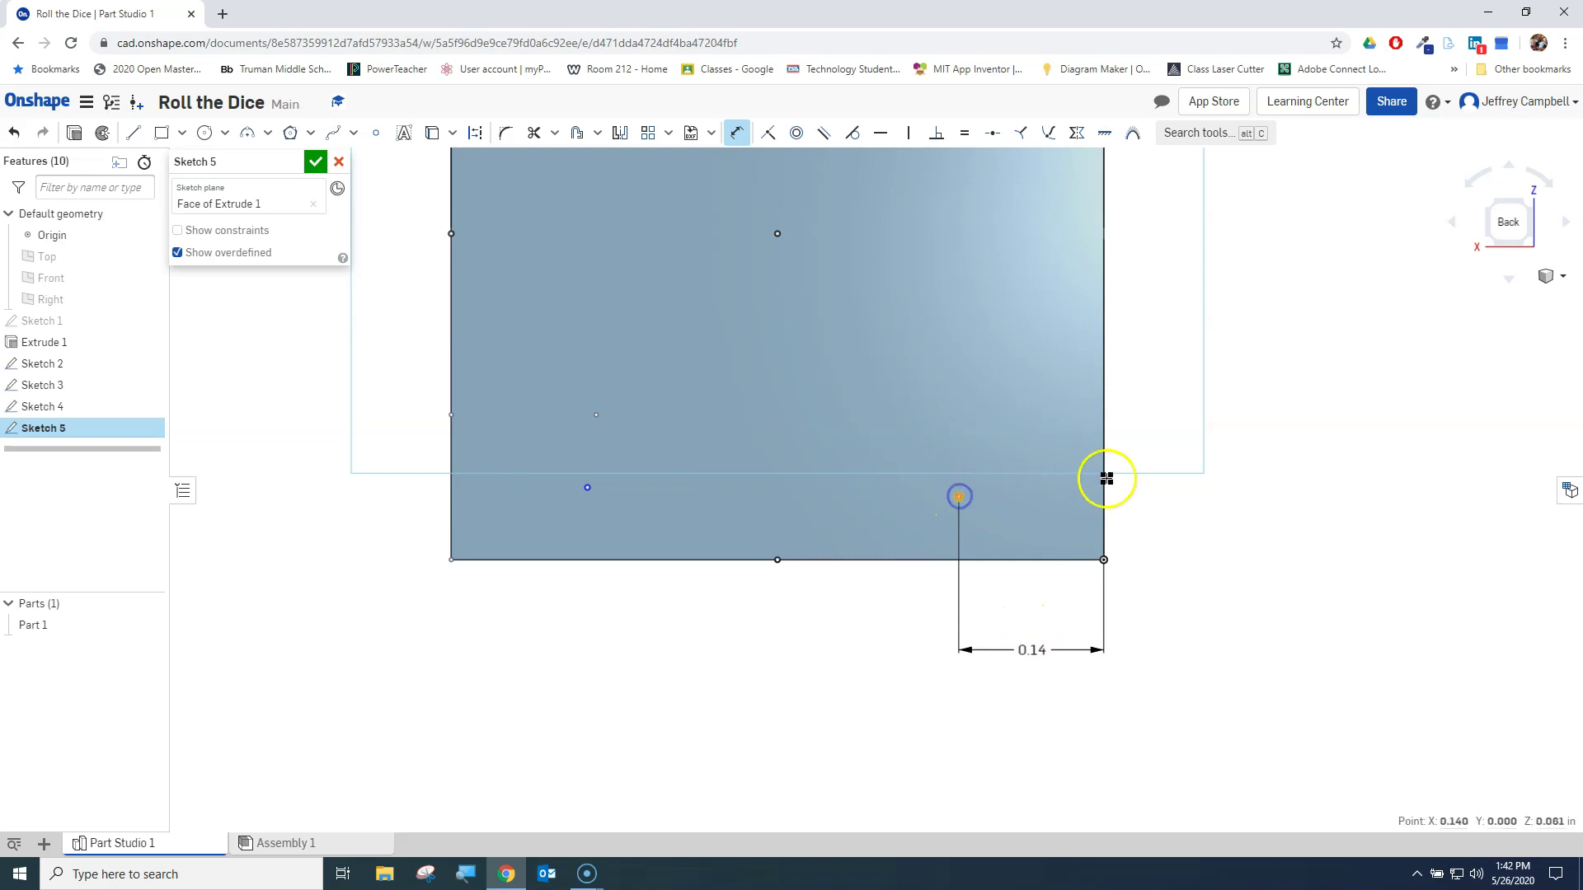
click(1047, 560)
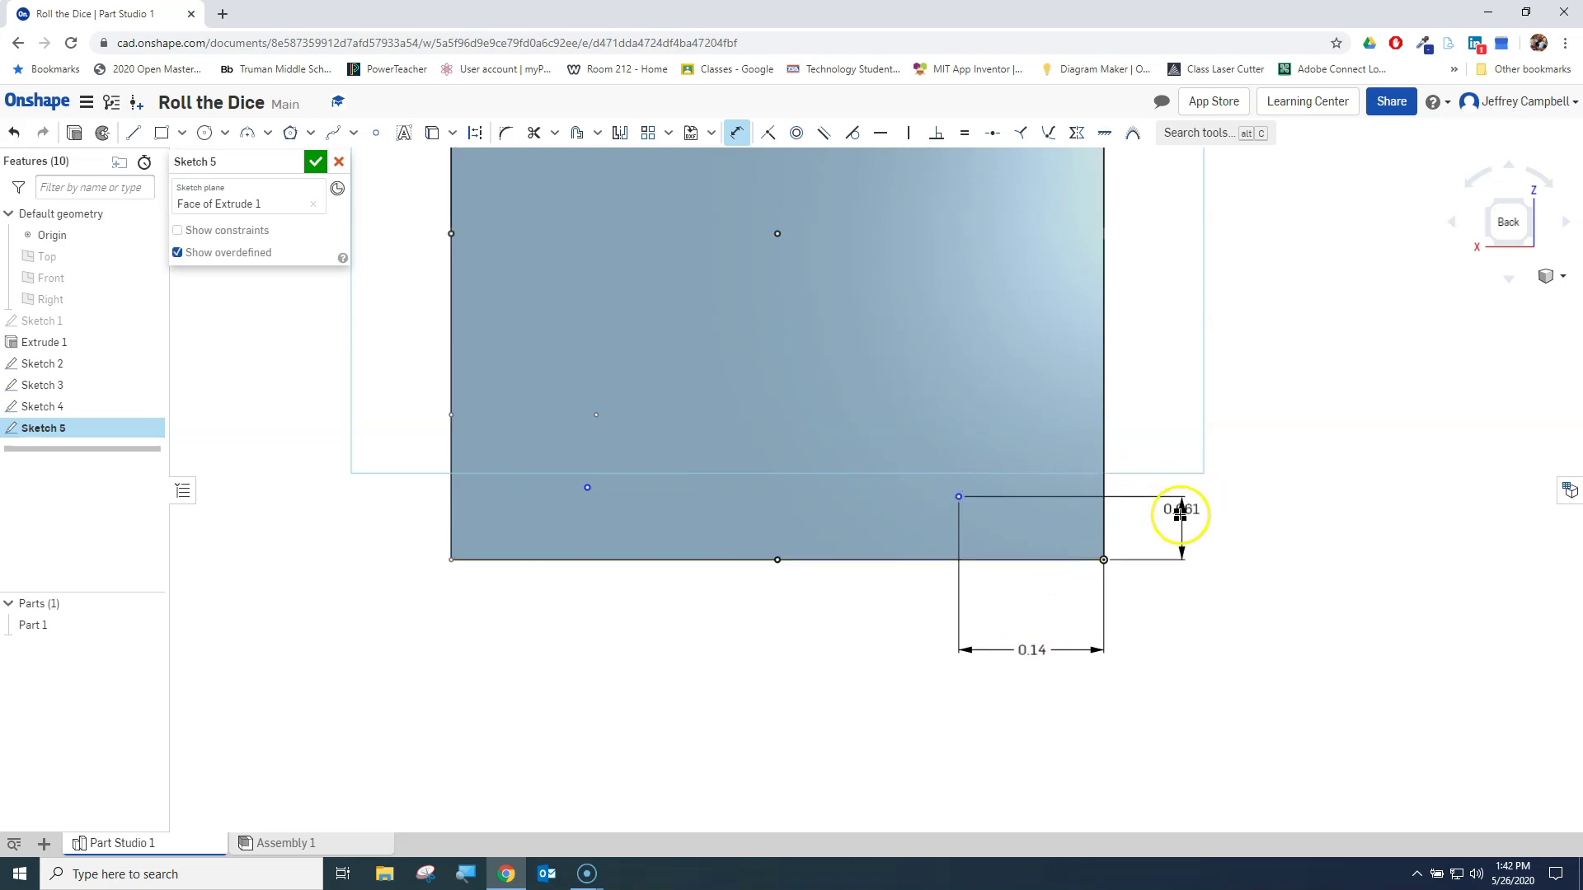
text(1)
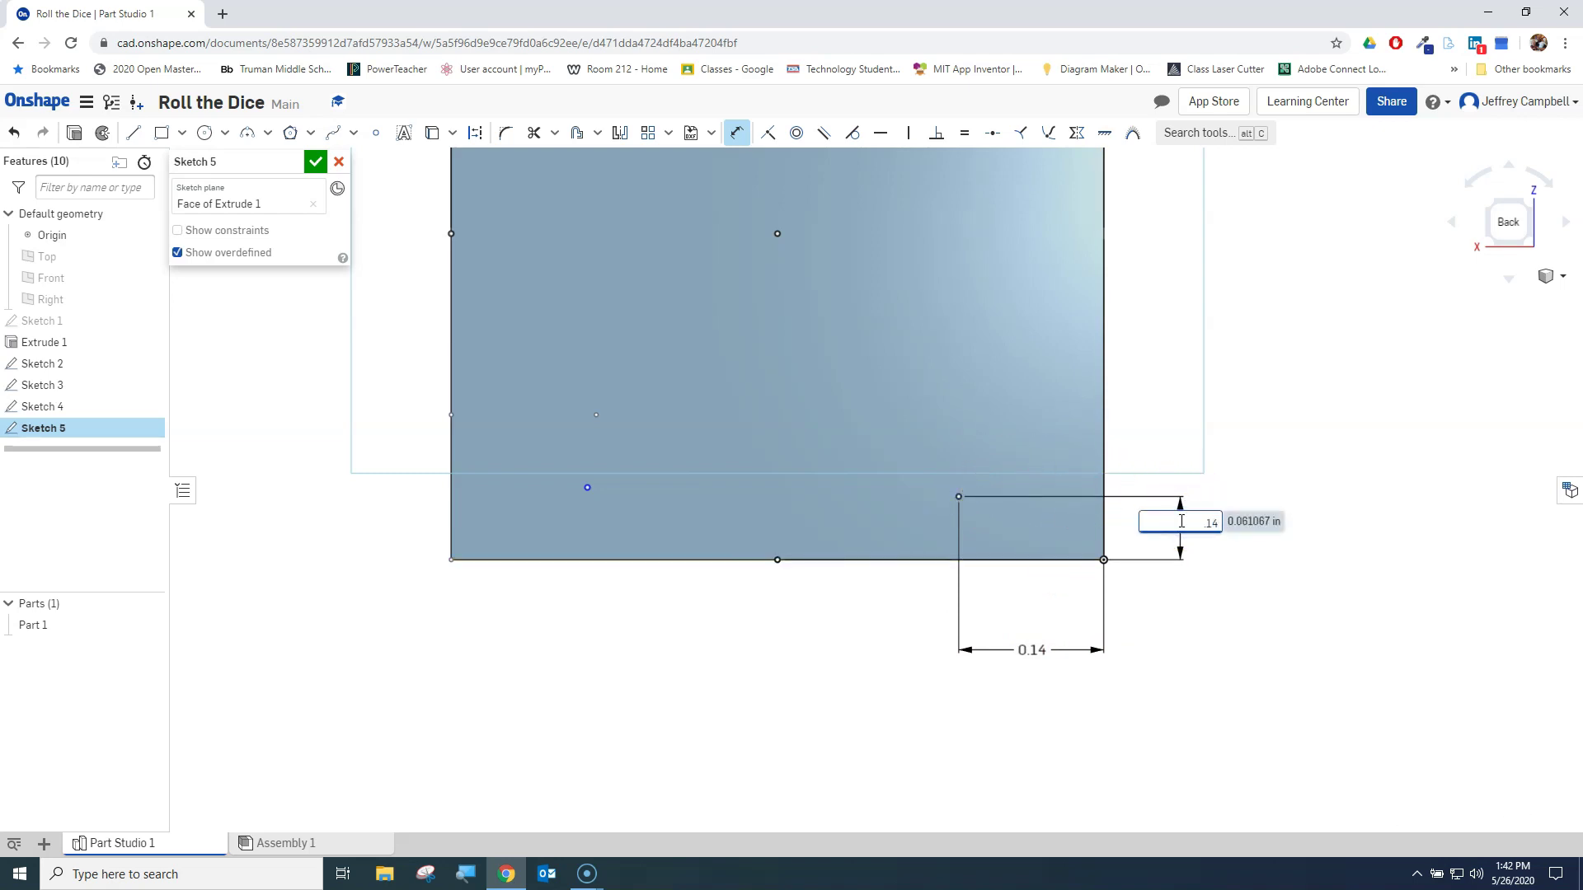
text(4)
key(Return)
middle_drag(721, 465, 866, 496)
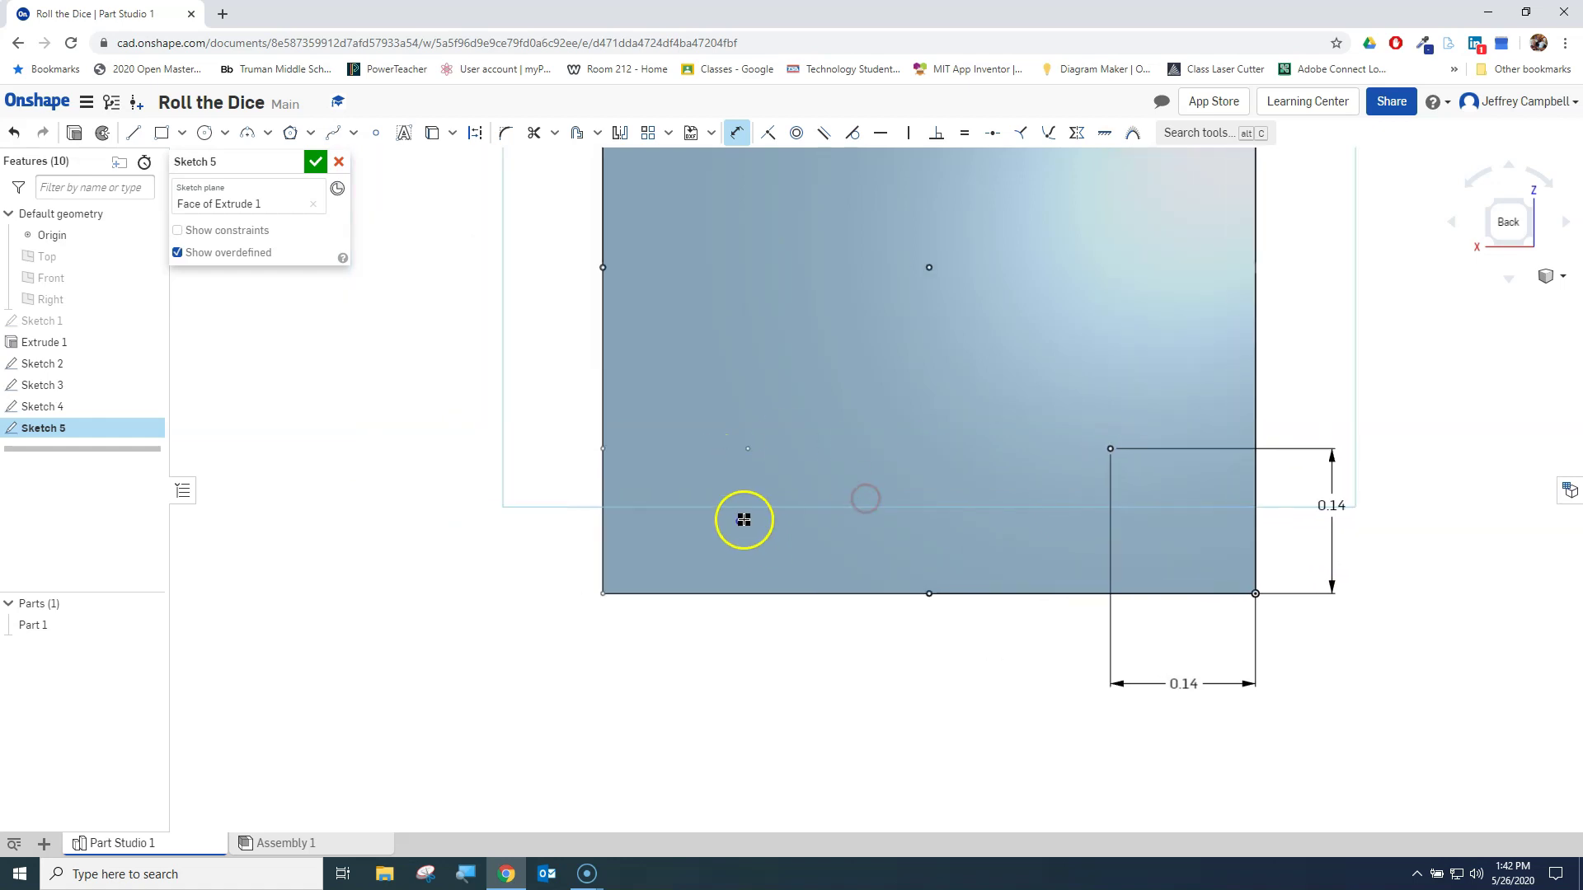
click(742, 593)
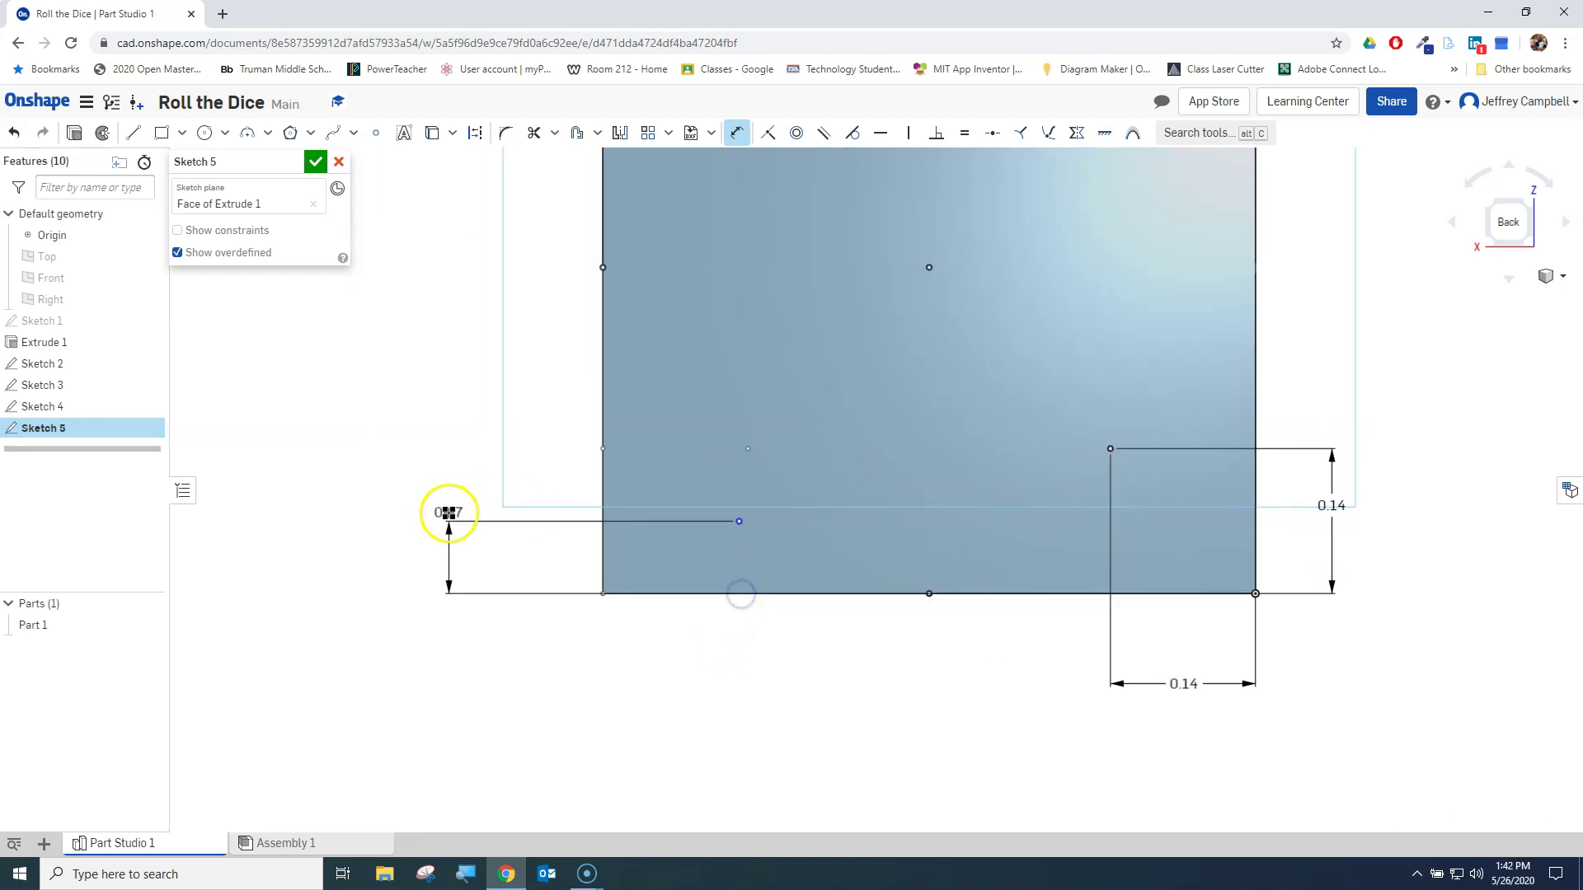
click(449, 540)
text(.14)
key(Return)
click(770, 553)
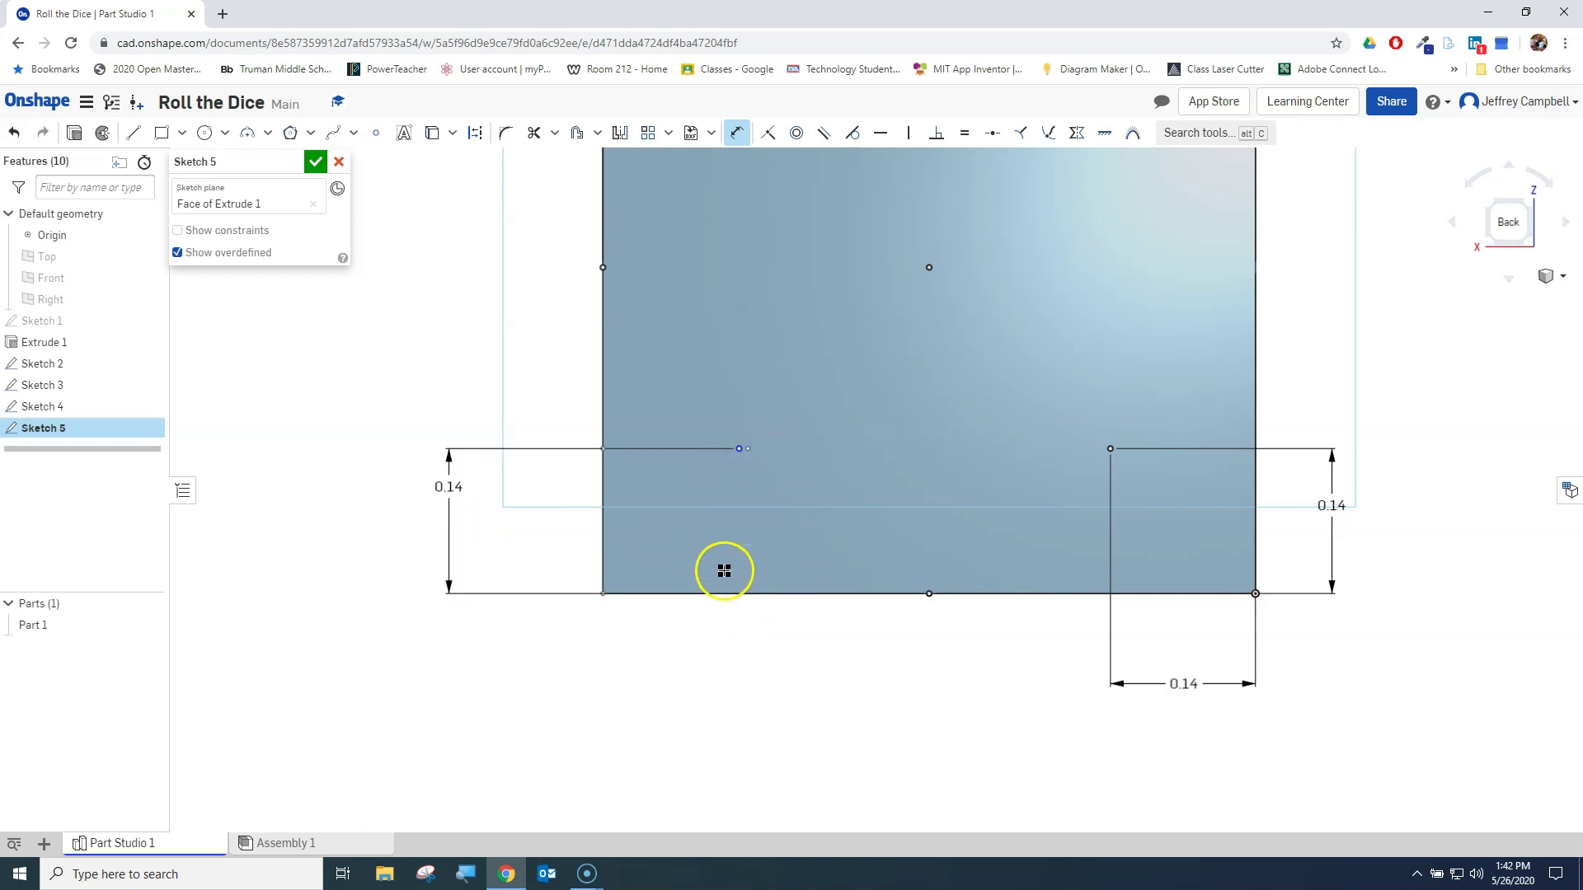
click(601, 522)
click(671, 663)
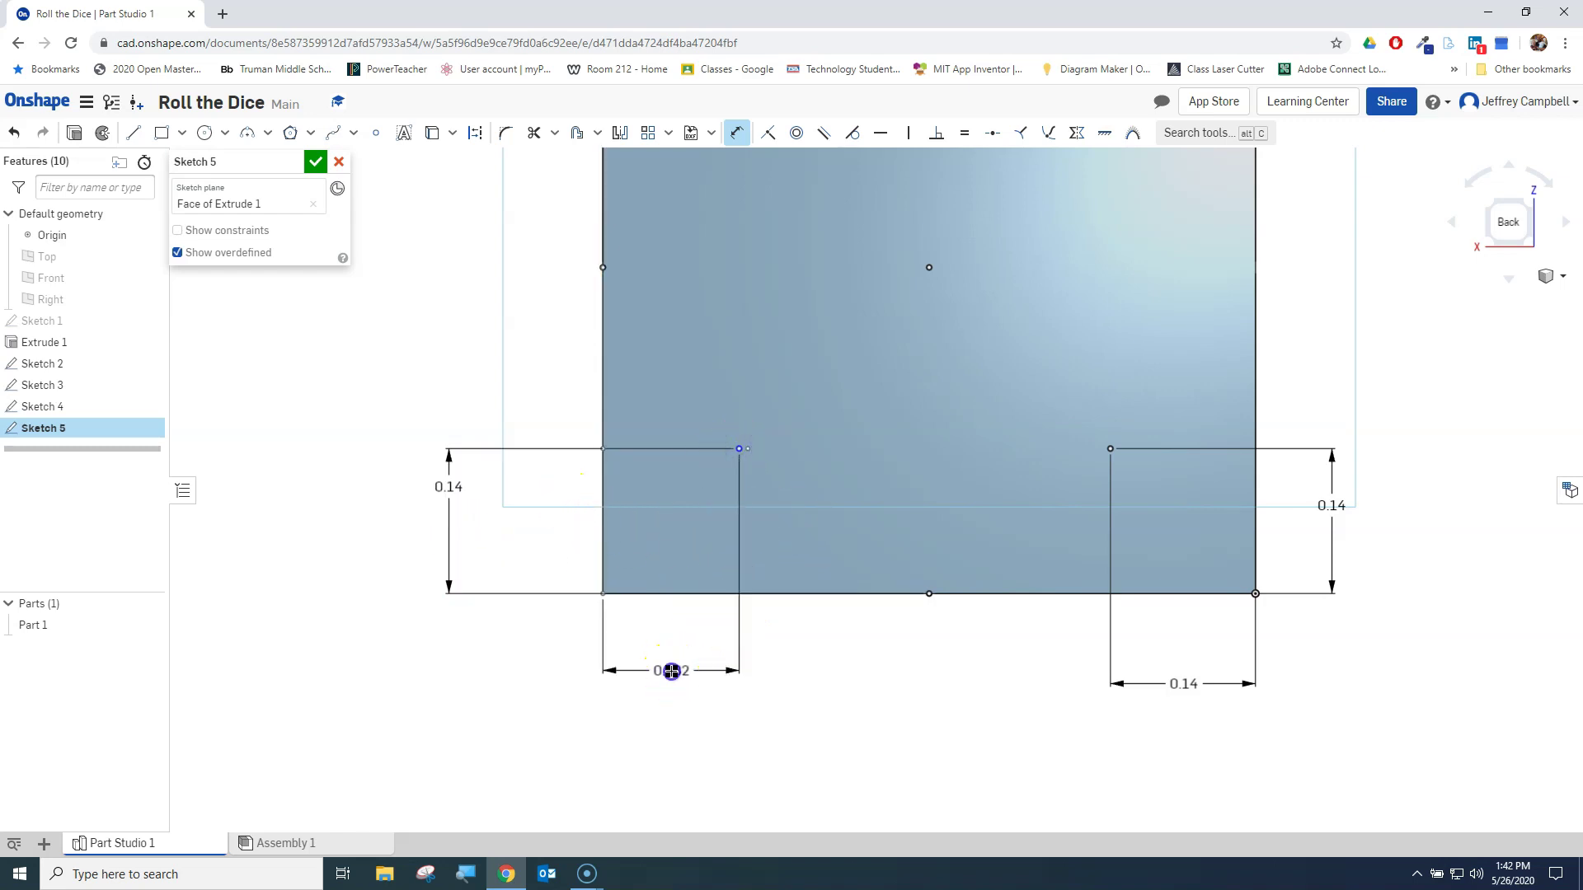
text(.14)
key(Return)
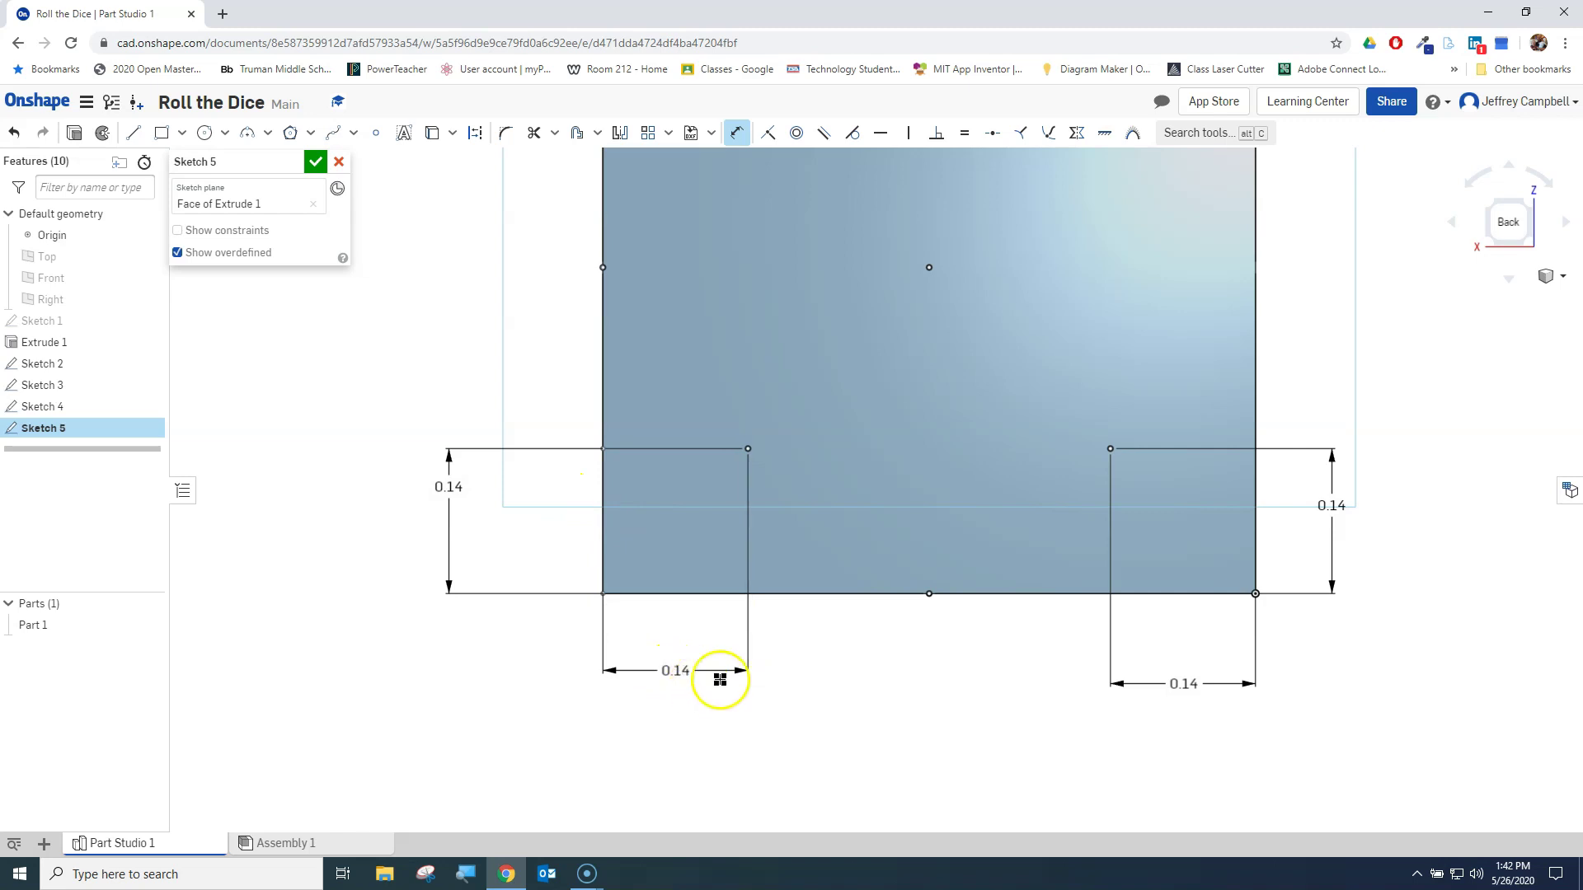
- Finish Sketch 5 and return to an isometric view of the cube
middle_drag(872, 471, 863, 666)
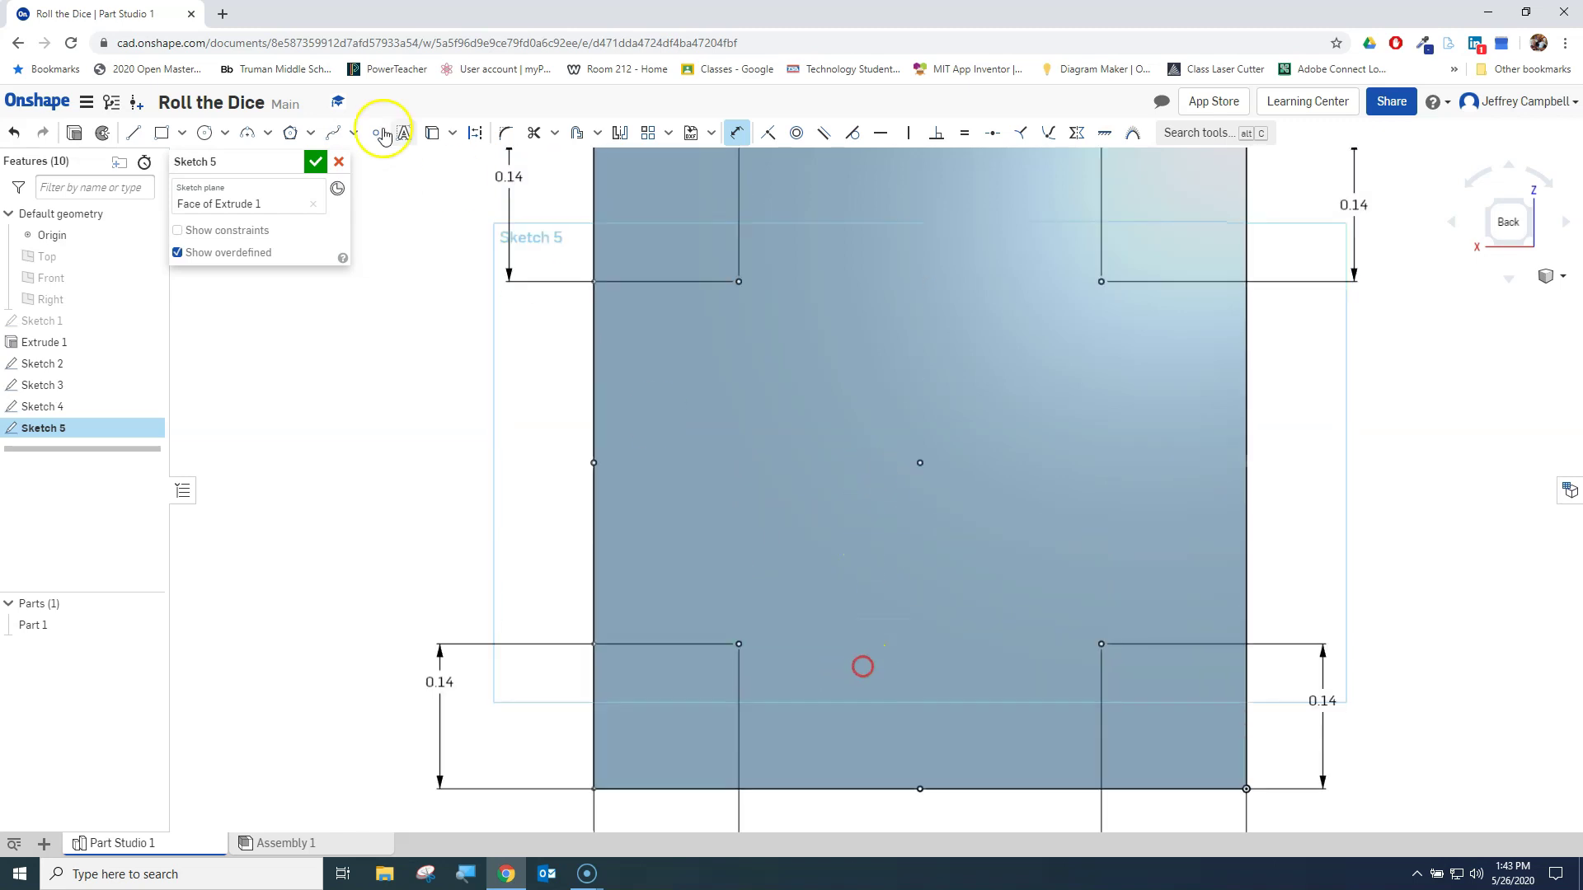
click(315, 162)
key(f)
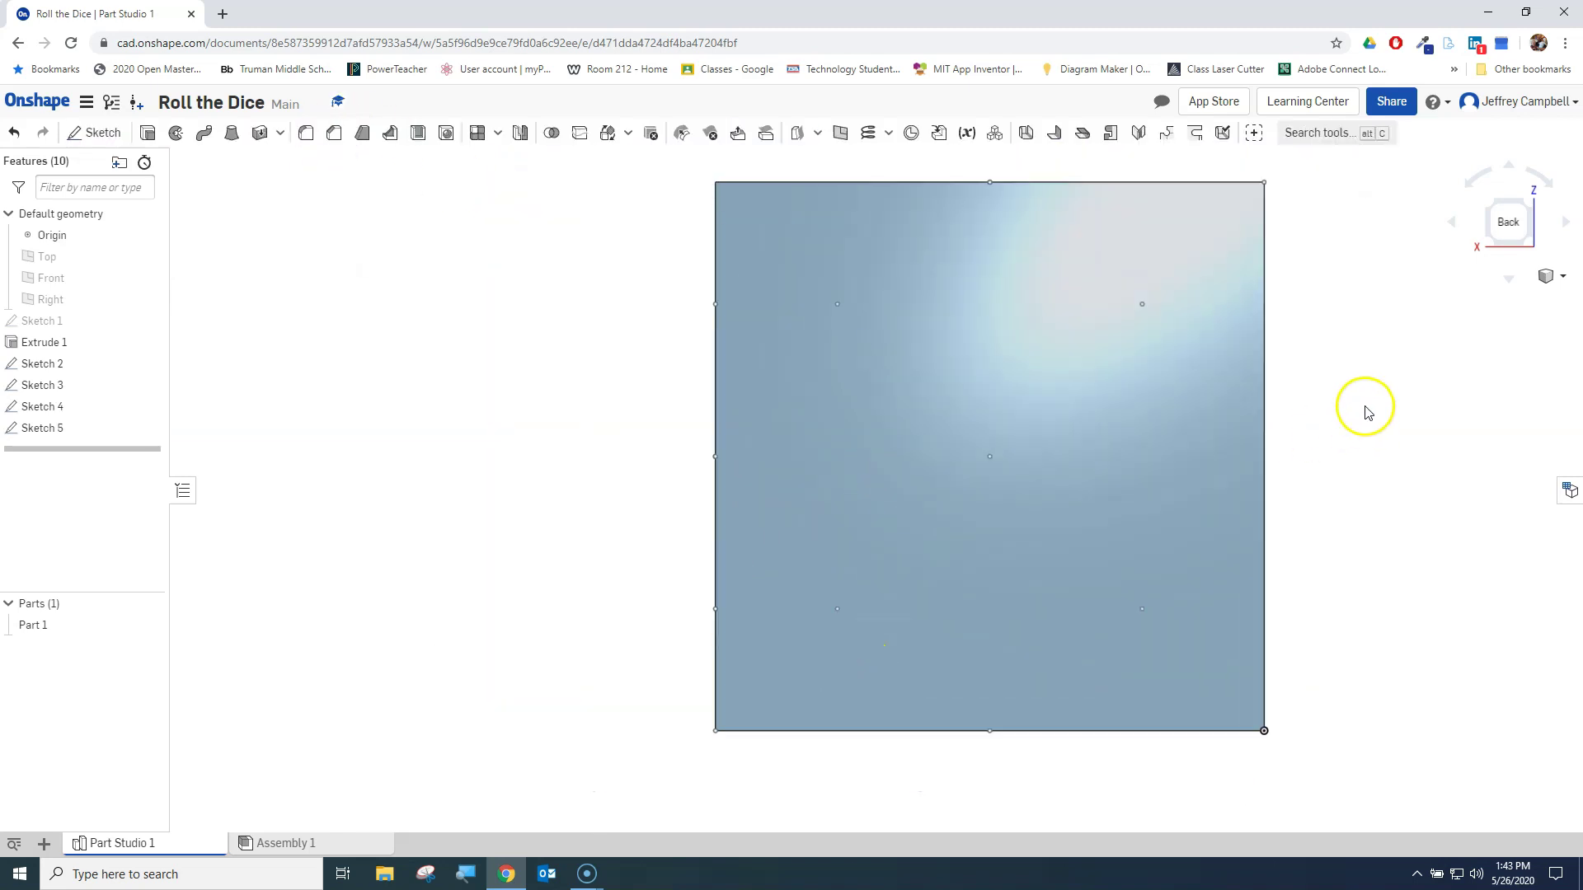
click(1527, 207)
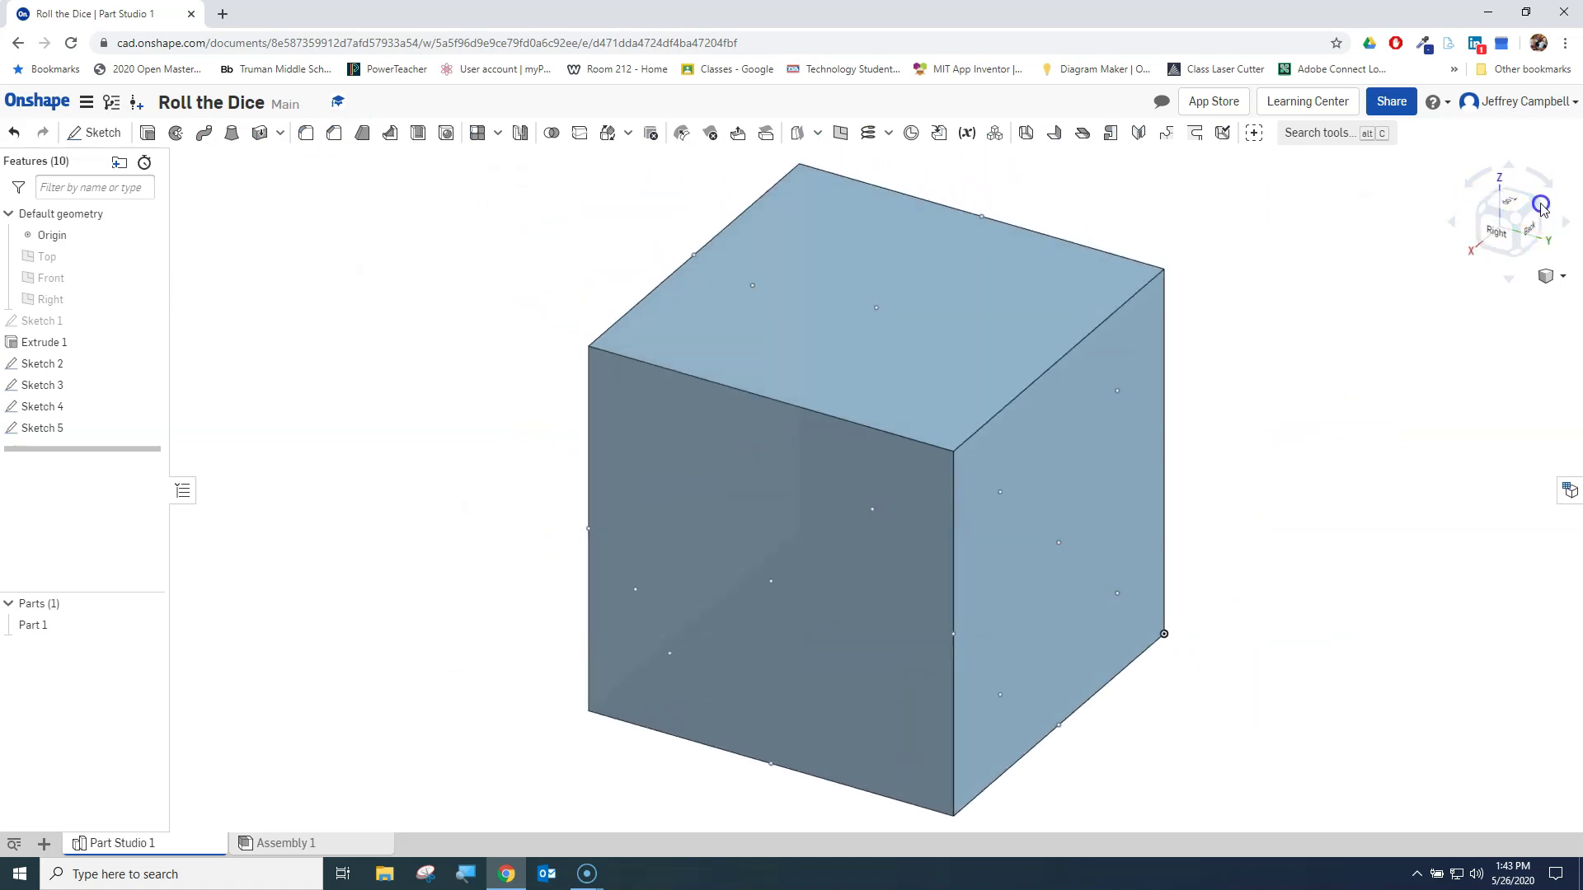
- Turn the view to face the cube's left side and start Sketch 6 there
click(1540, 205)
click(1525, 213)
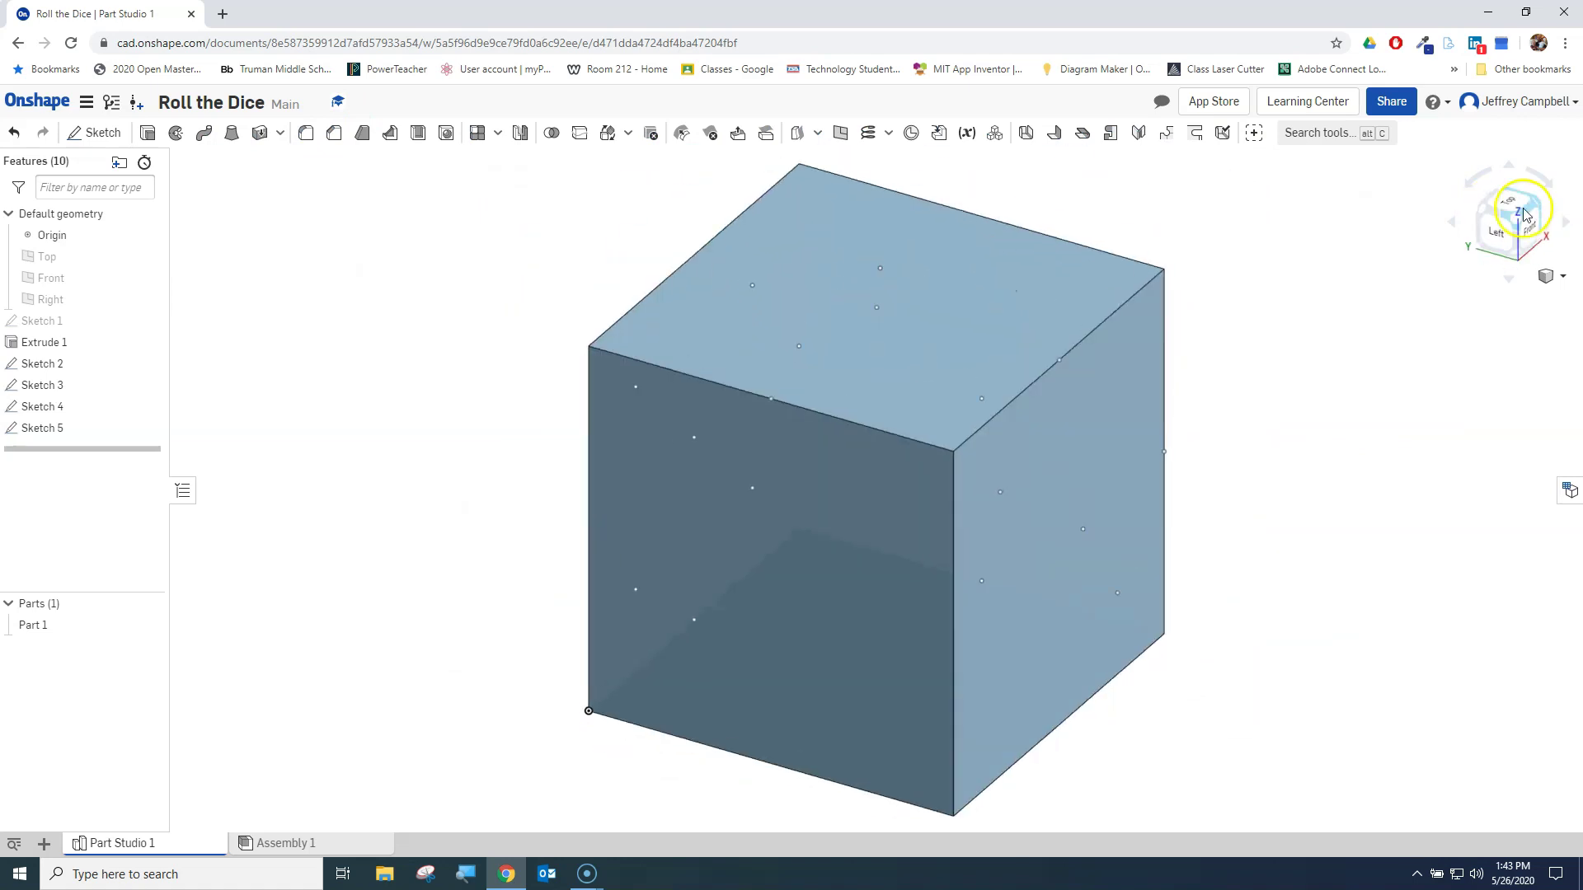
click(1499, 231)
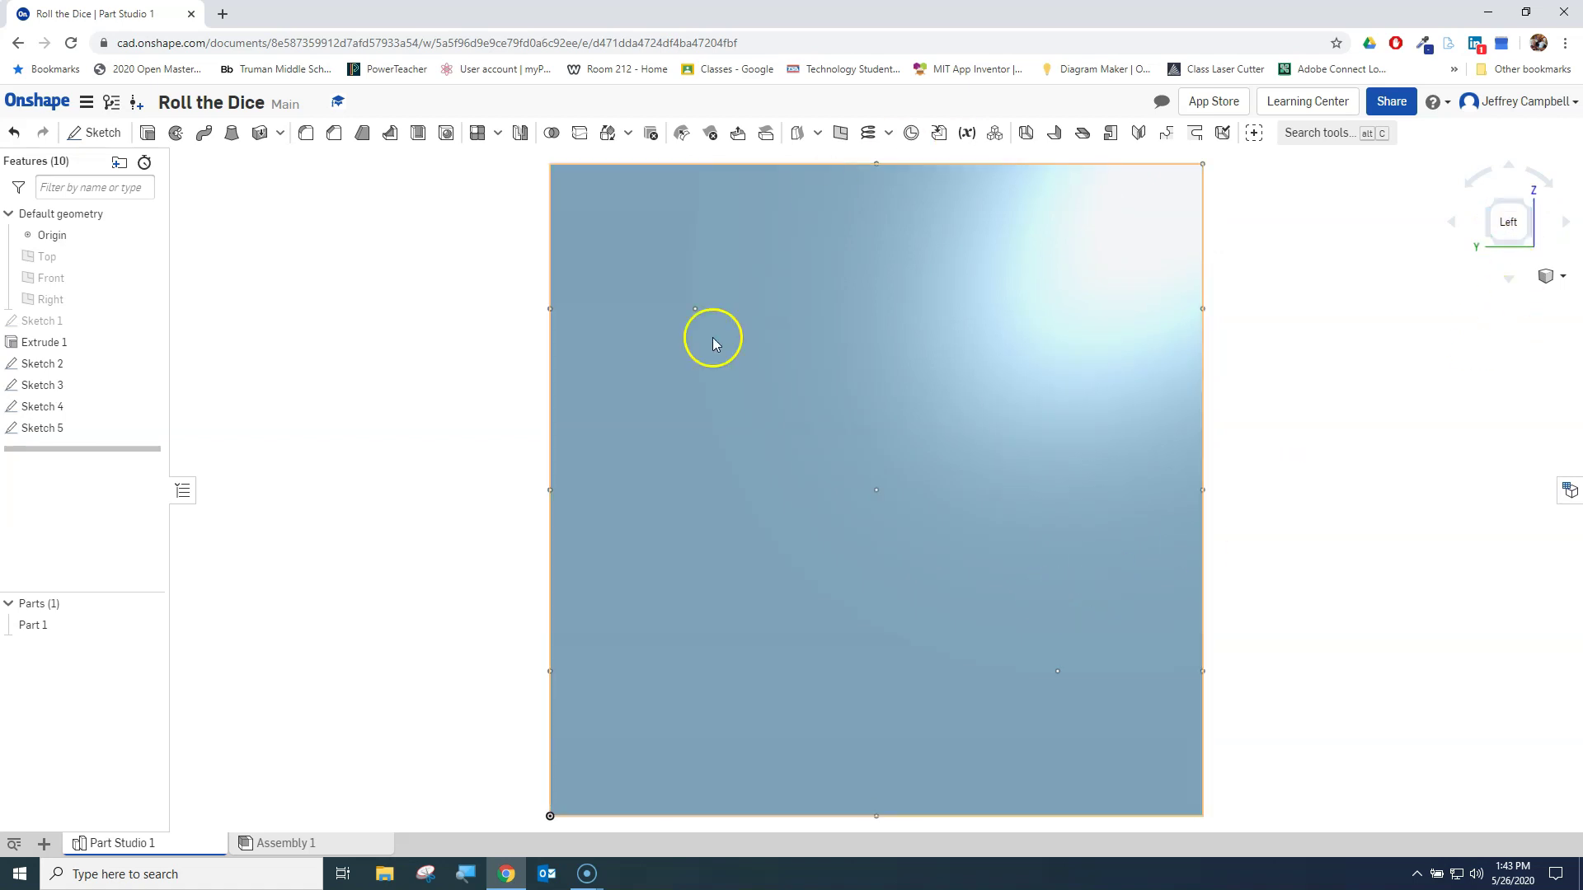
click(94, 132)
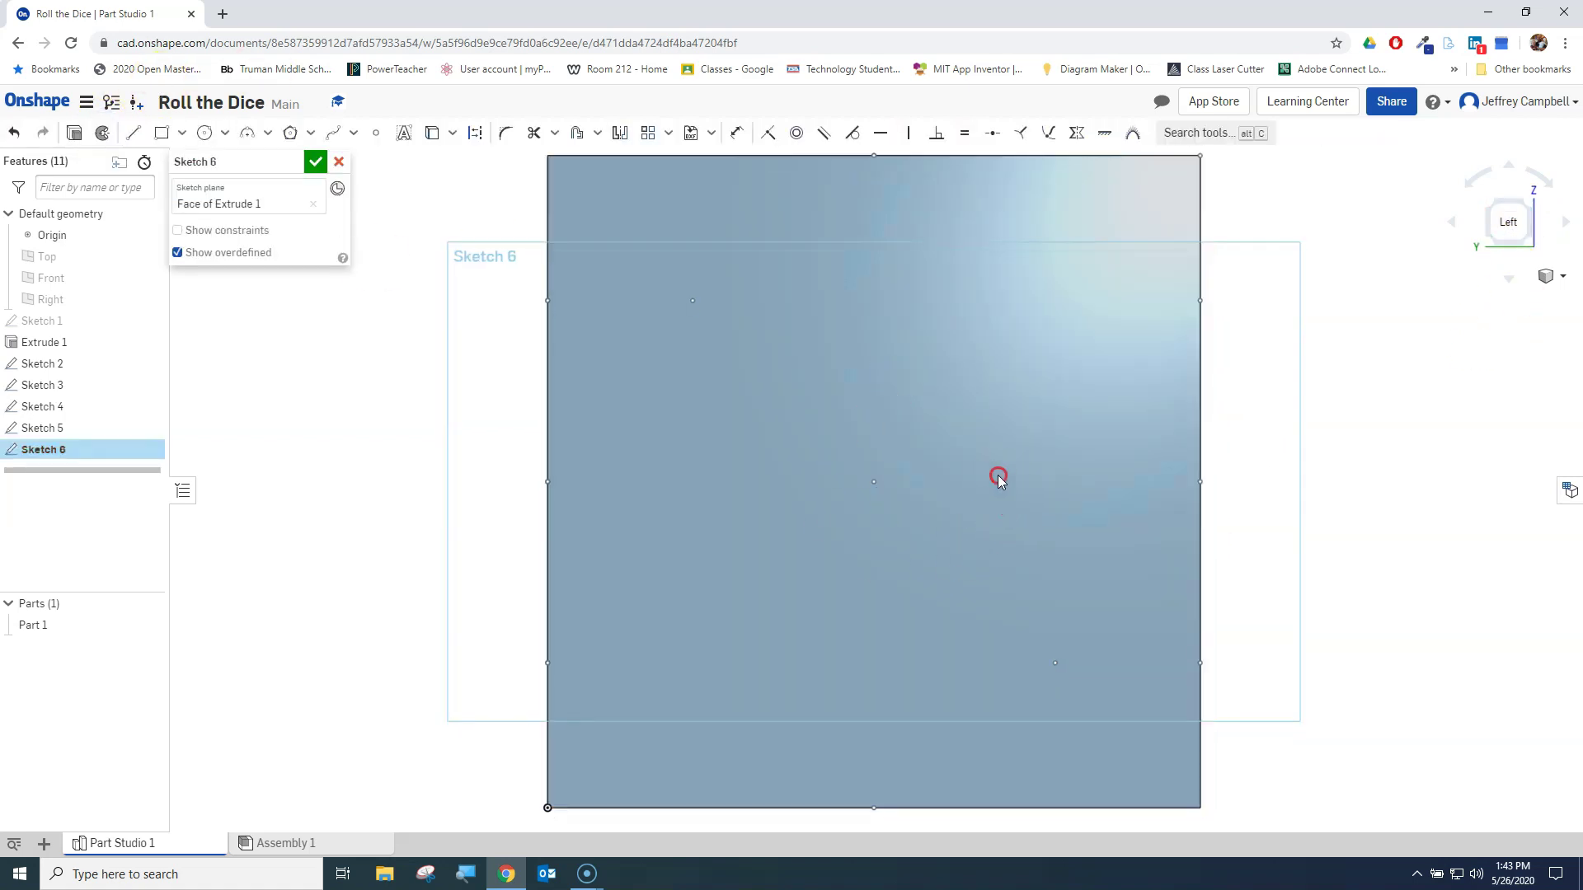
scroll(997, 473, down, 2)
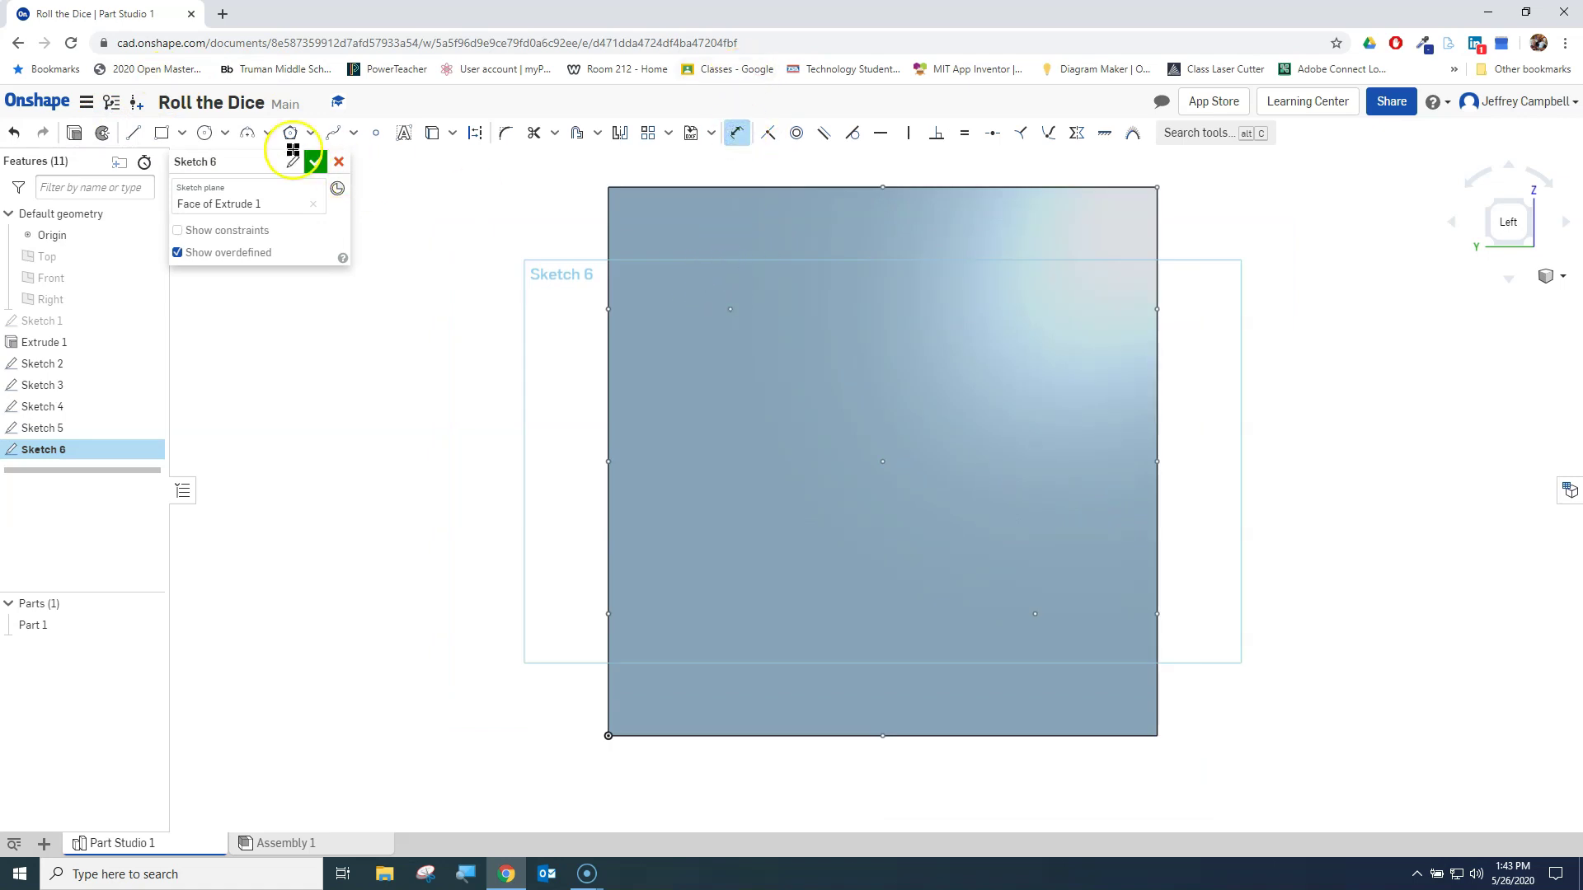
- Place four sketch points near the left face's corners
click(741, 136)
click(375, 134)
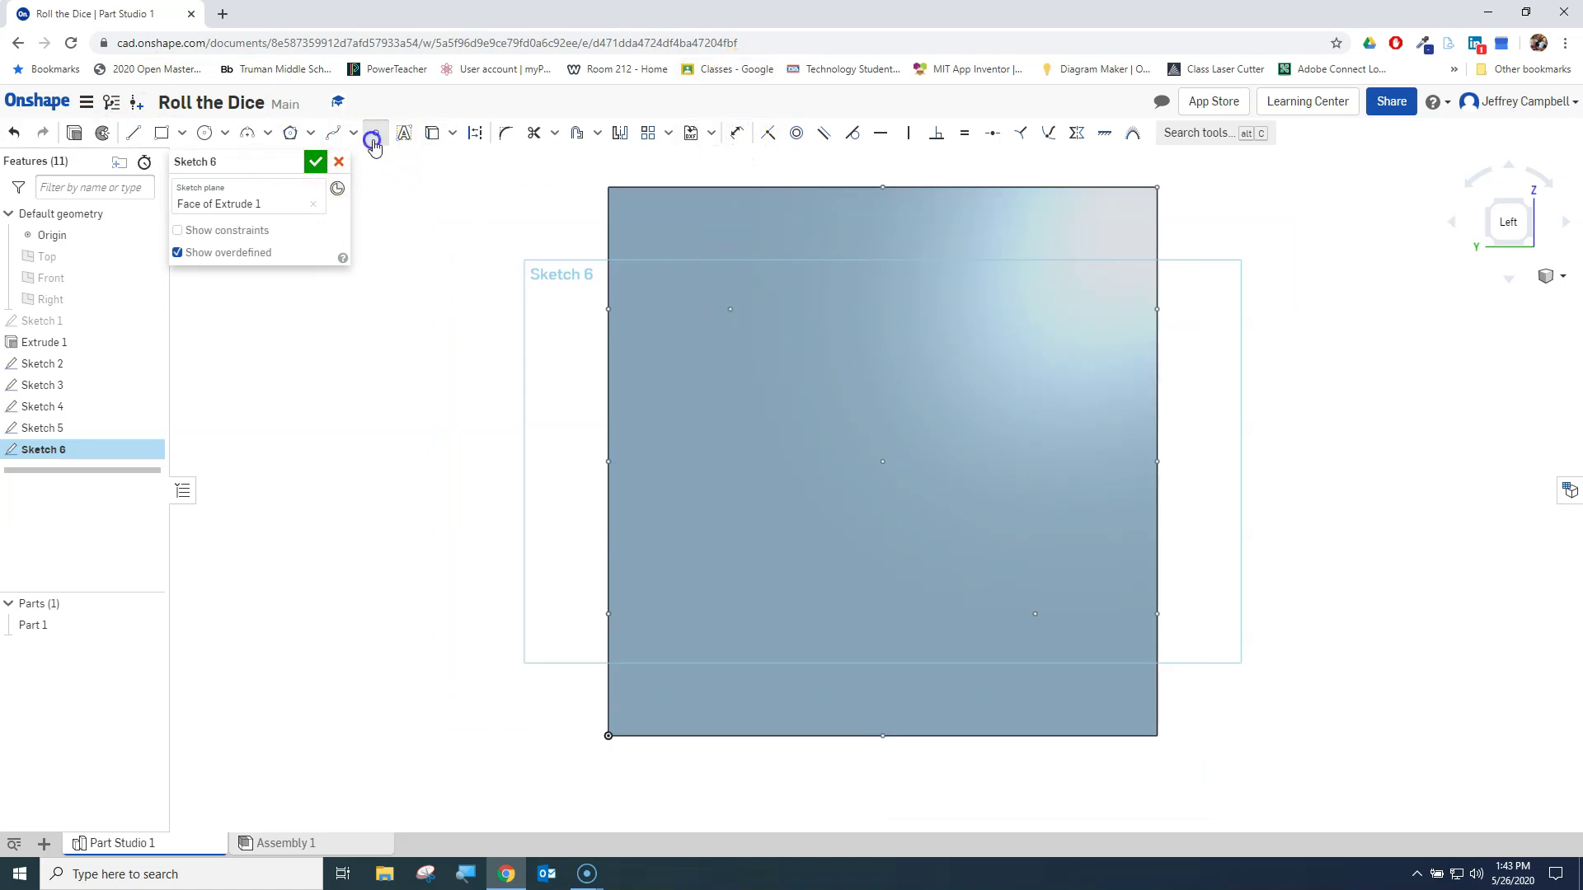
click(725, 260)
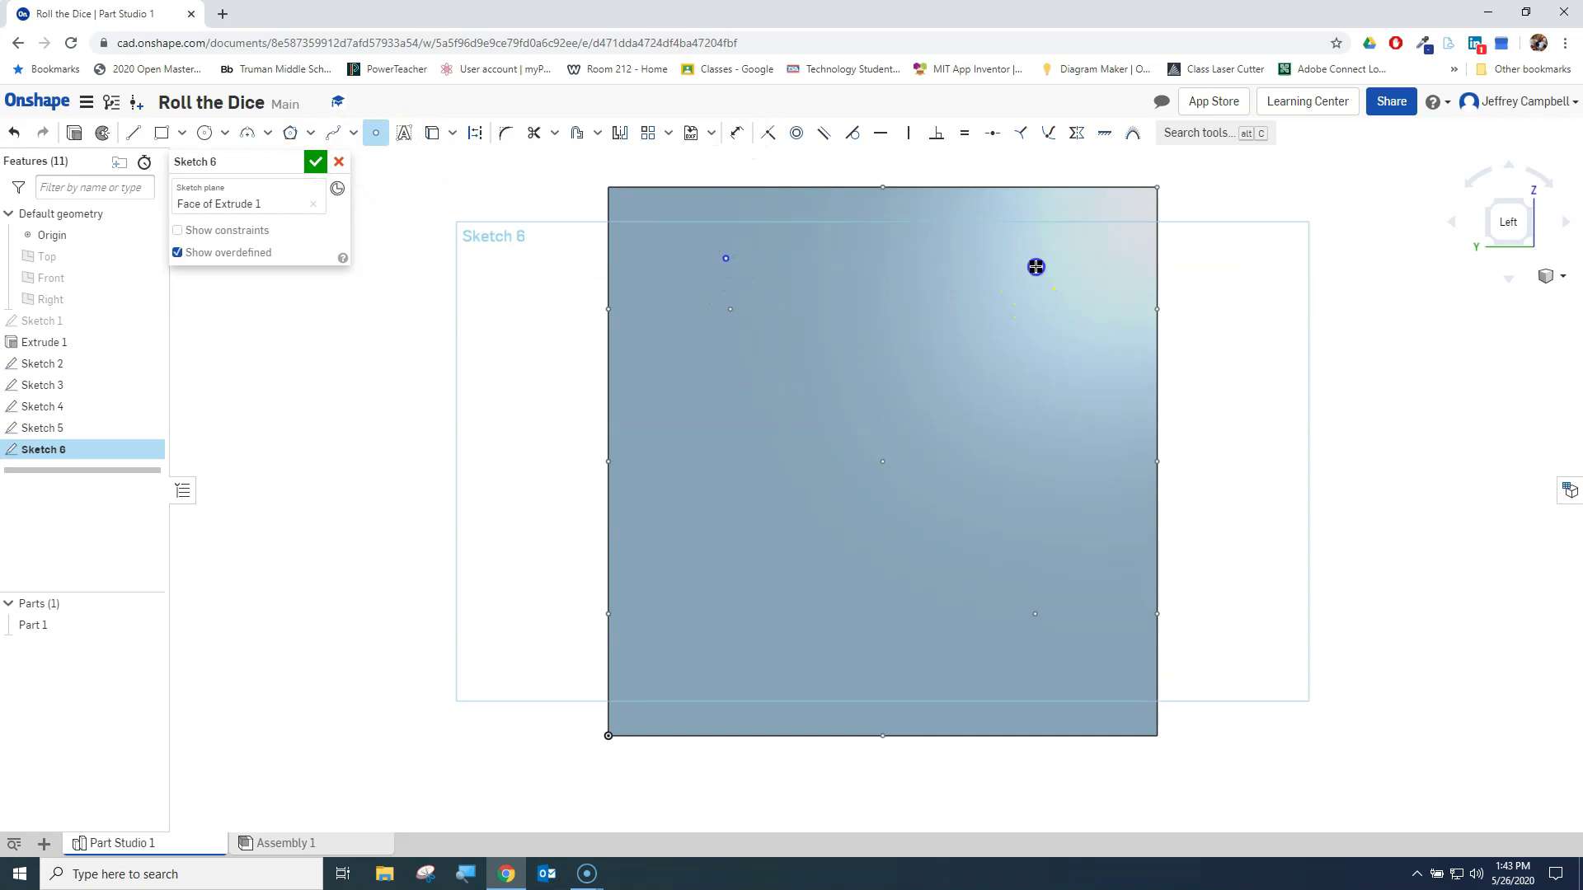
click(1038, 664)
click(727, 668)
click(738, 132)
click(726, 258)
- Dimension the top-left point 0.14 from the top edge
click(718, 188)
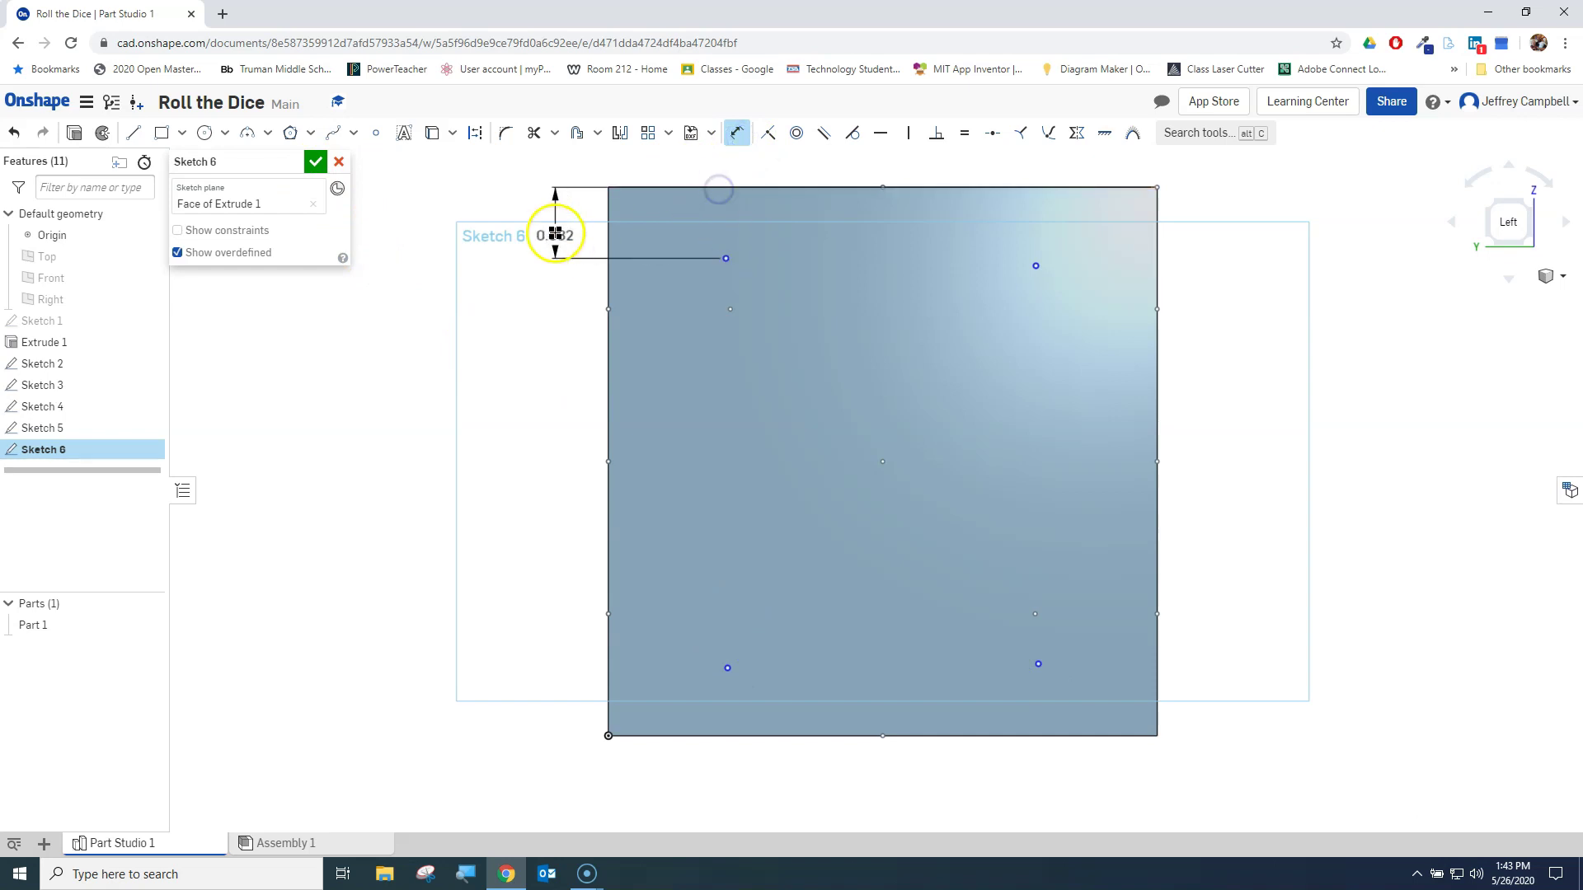
click(555, 234)
text(.14)
key(Return)
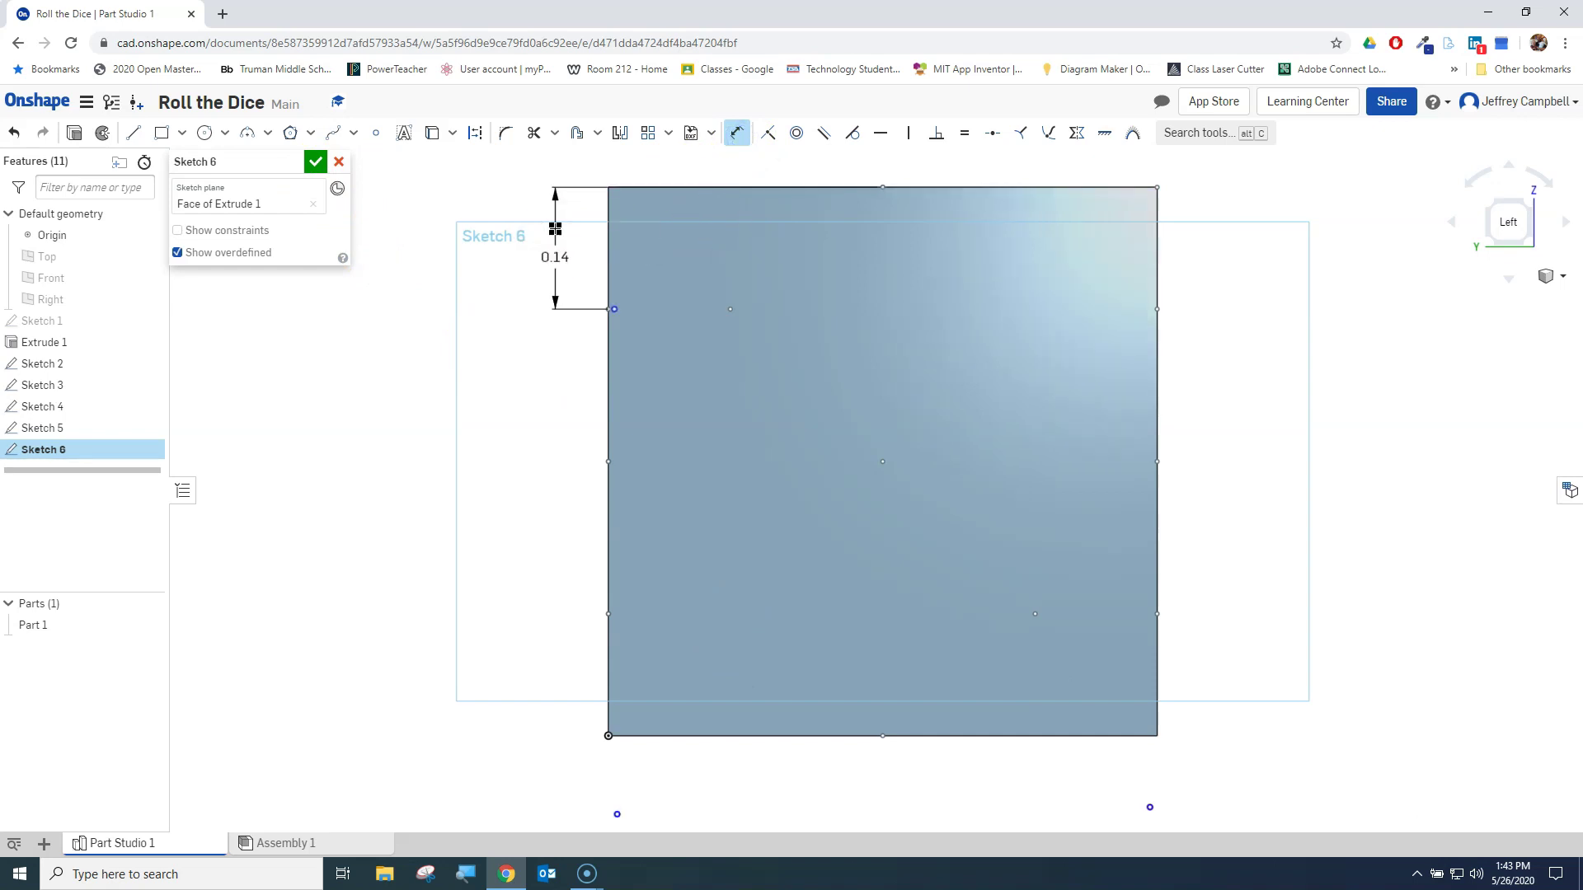
mouse_move(1262, 371)
middle_down()
mouse_move(1226, 466)
mouse_move(1221, 431)
middle_up()
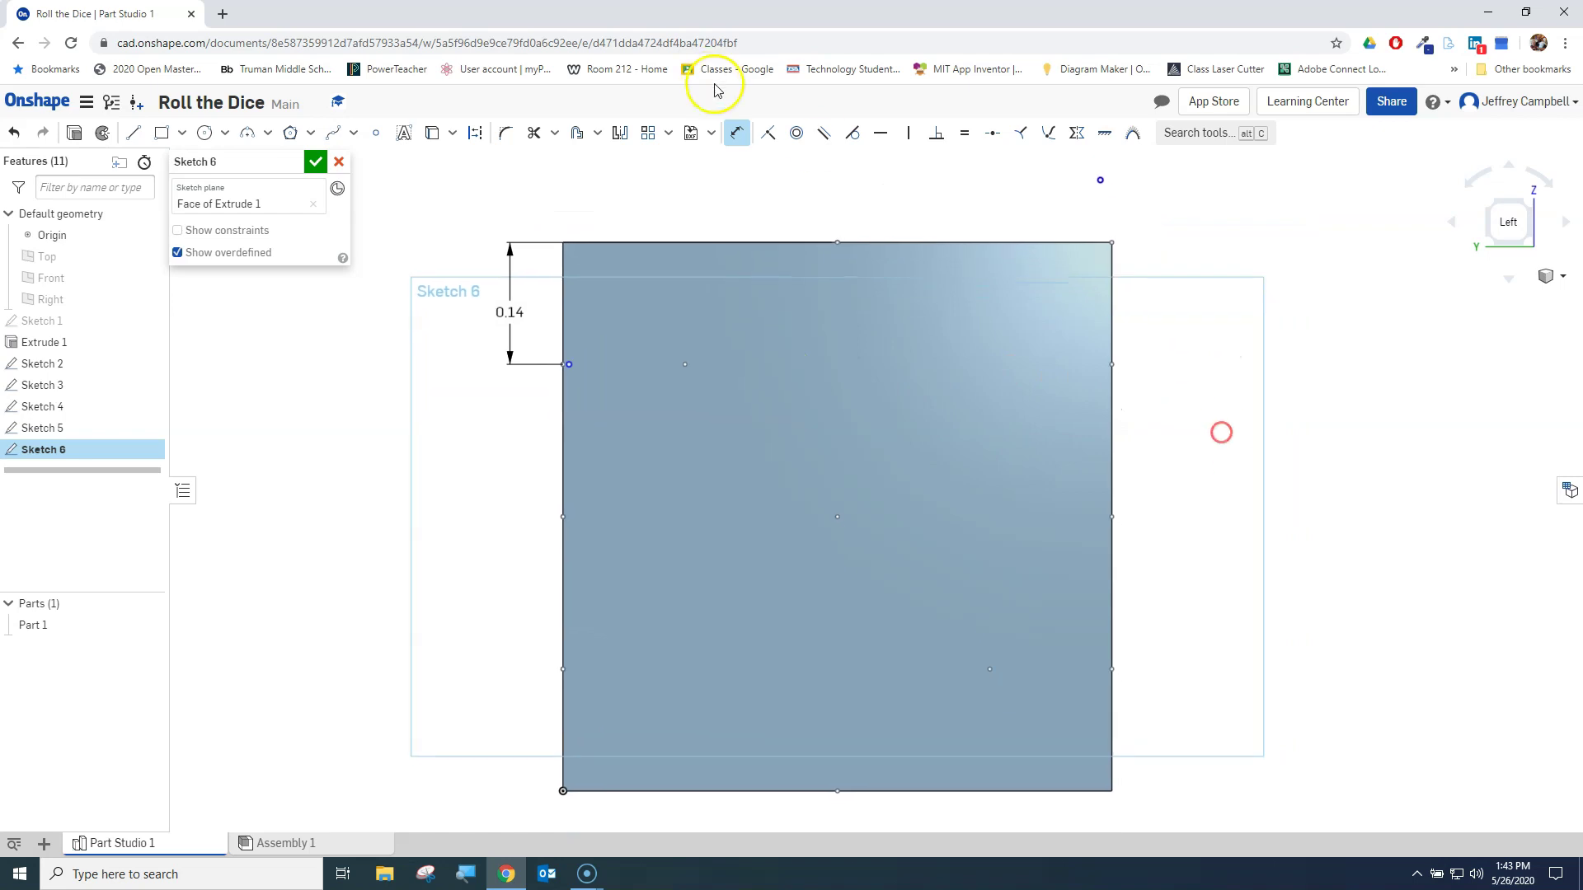
click(738, 133)
key(ctrl+z)
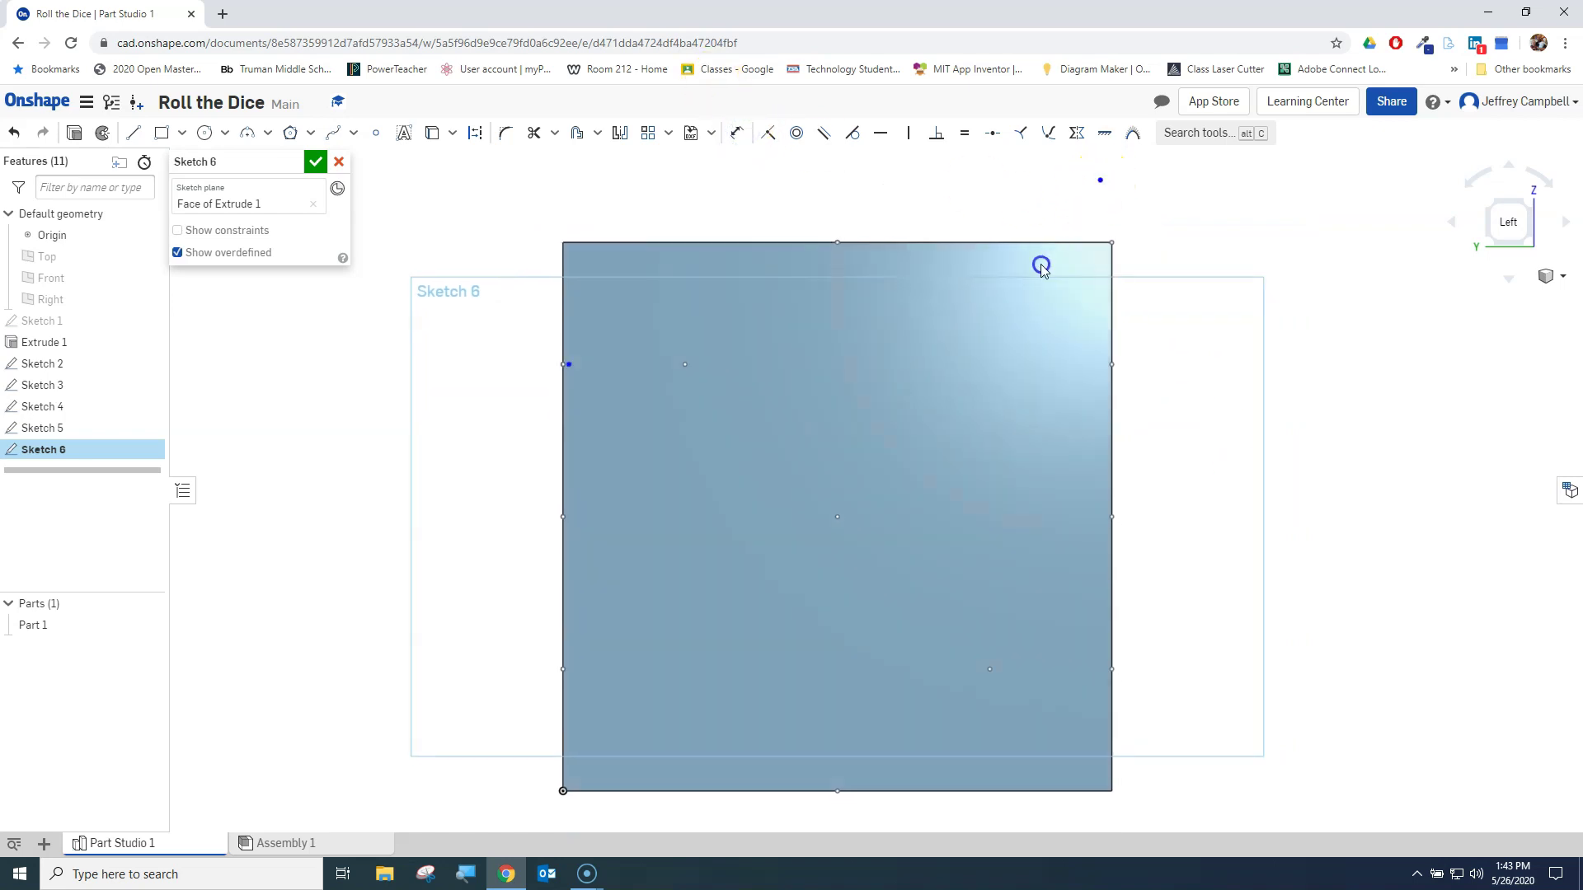
key(ctrl+y)
middle_drag(1191, 524, 1194, 339)
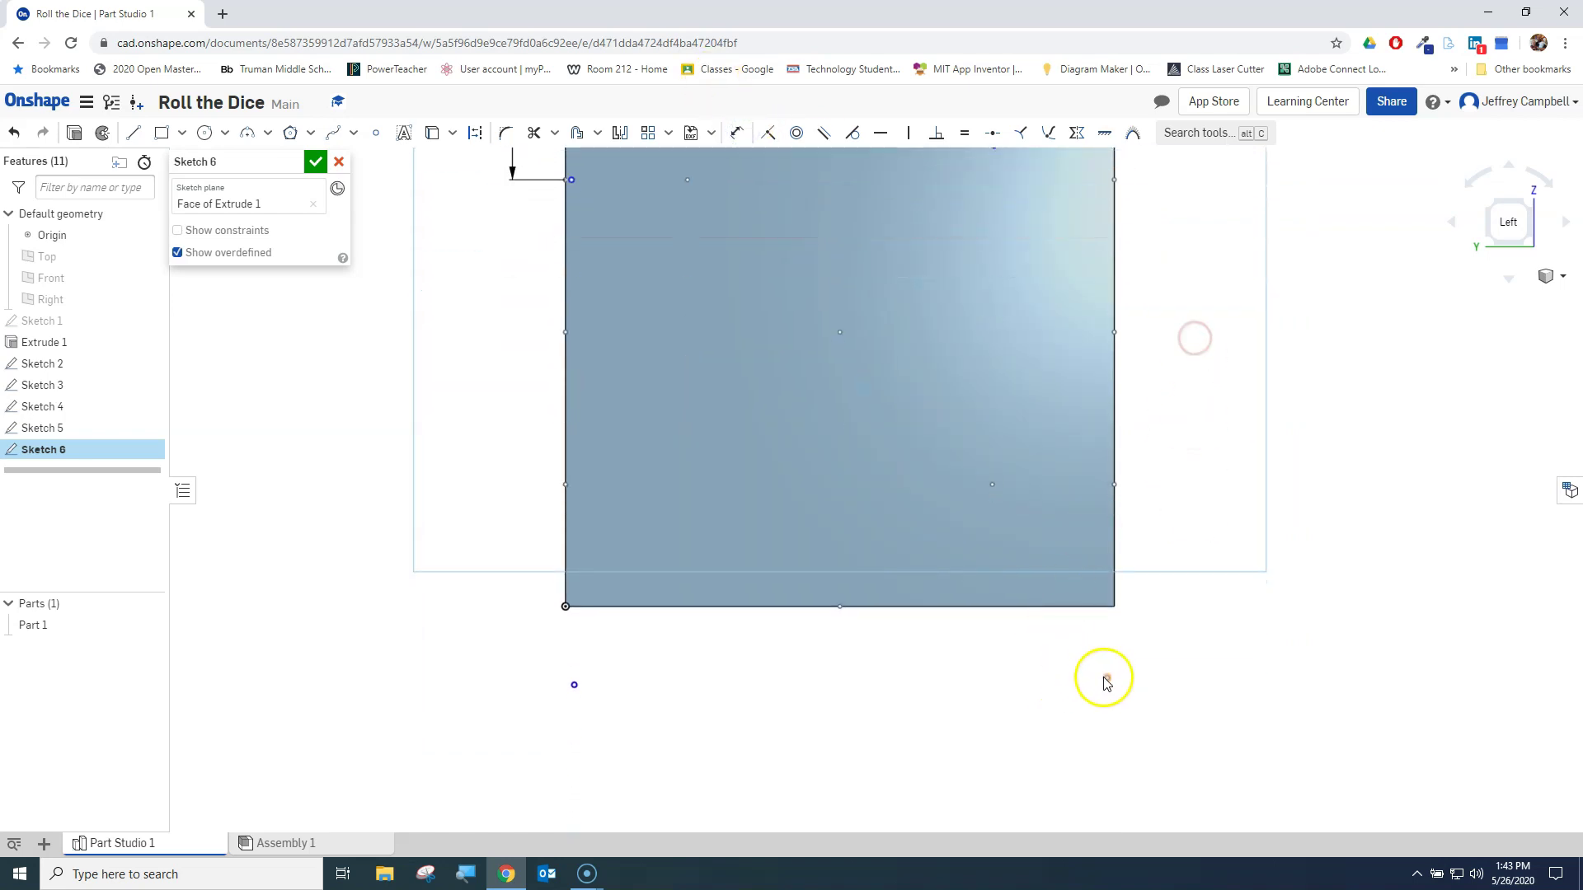
click(644, 620)
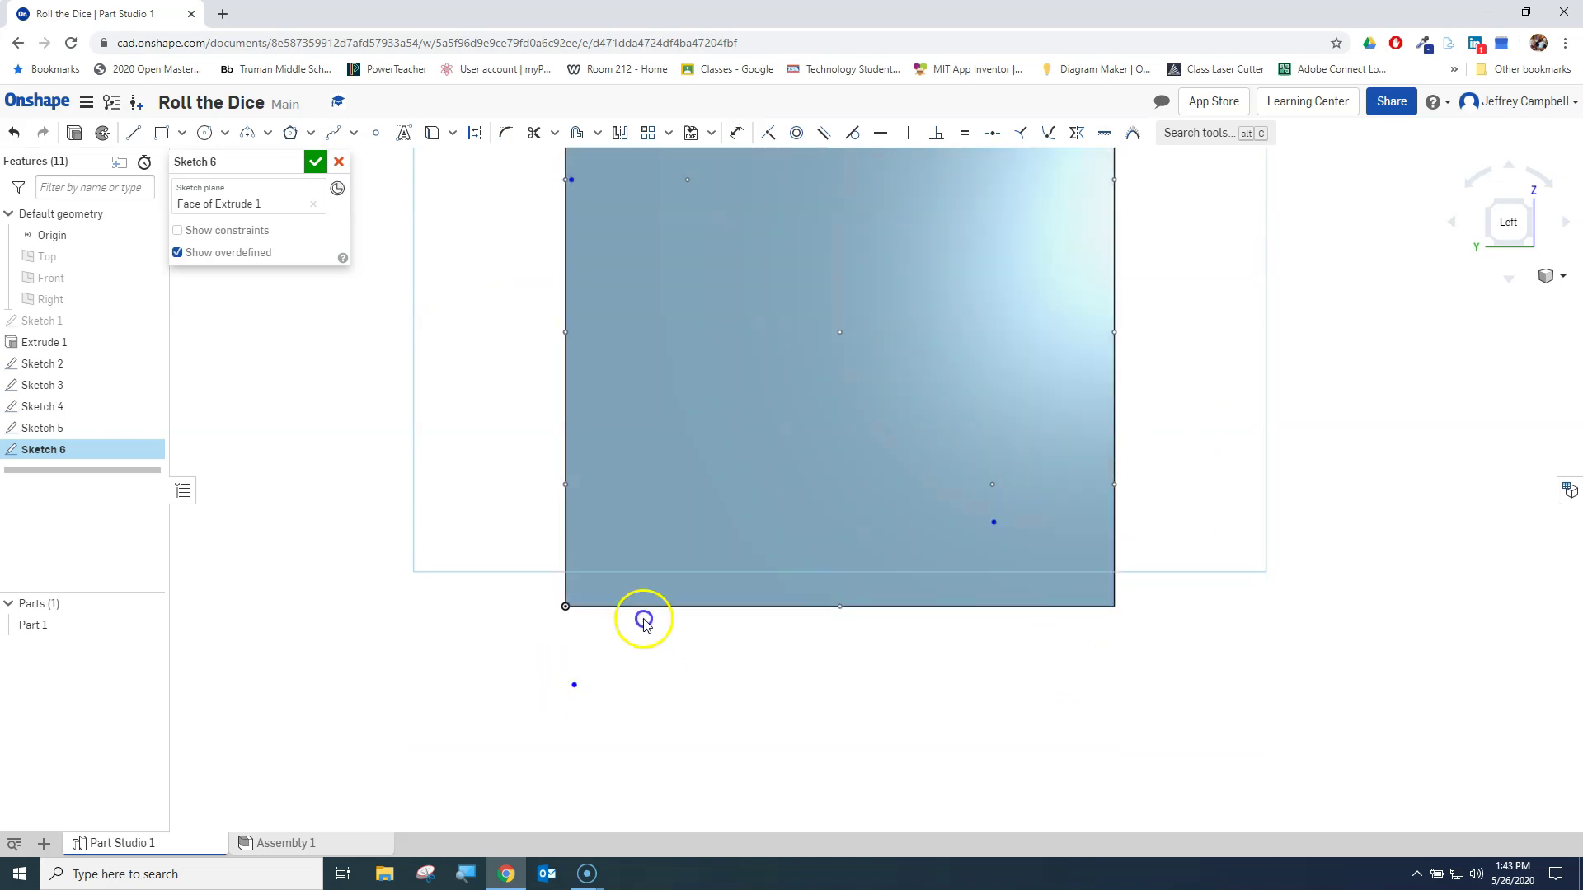
middle_drag(676, 358, 696, 559)
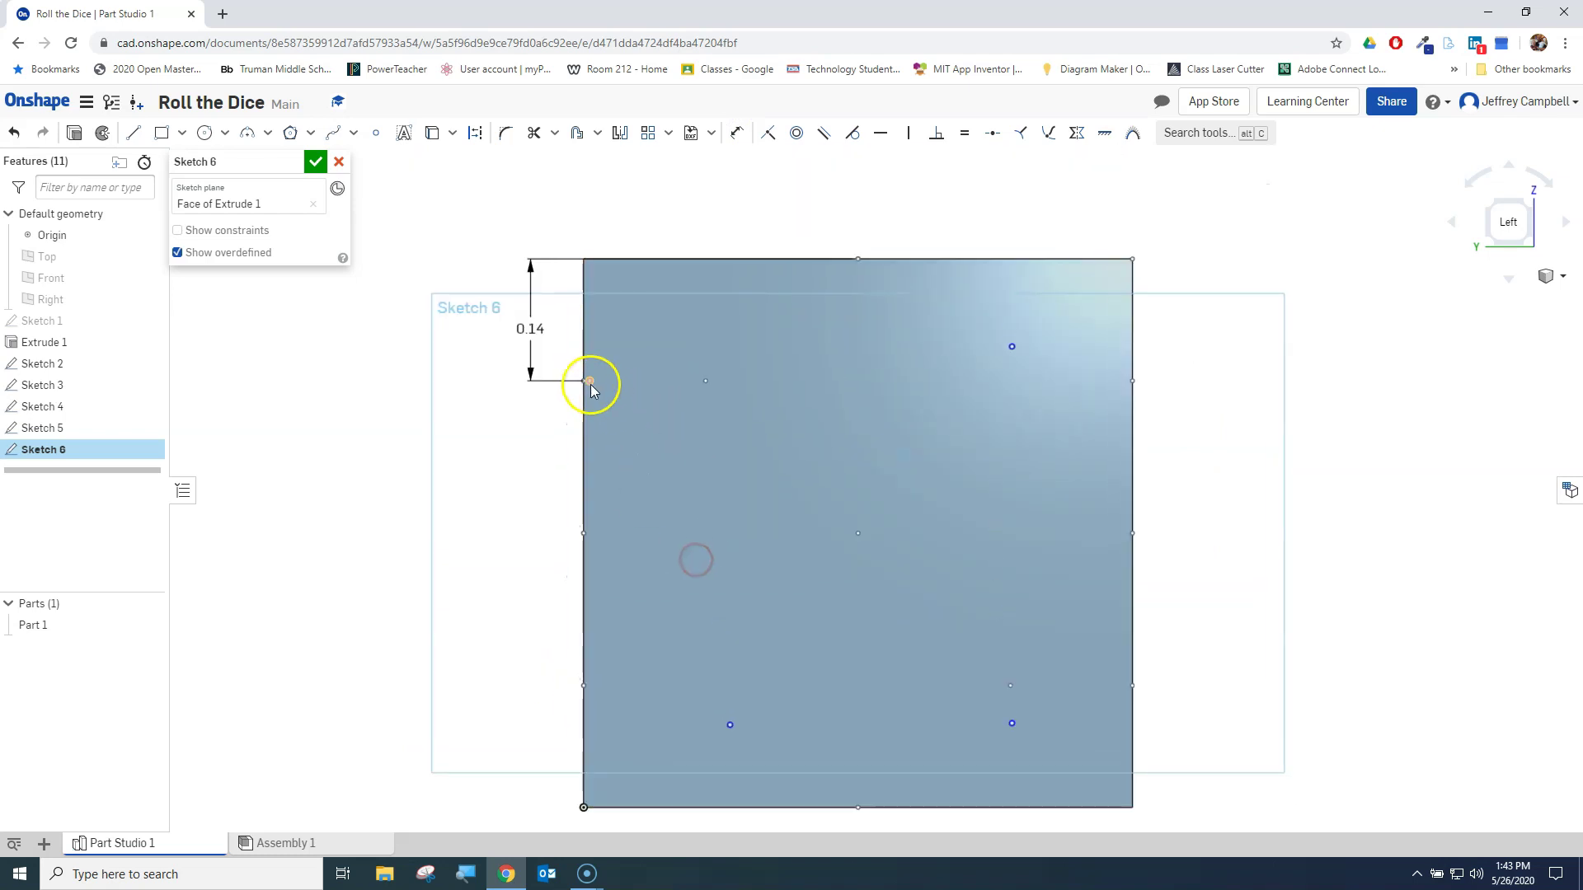
key(ctrl+z)
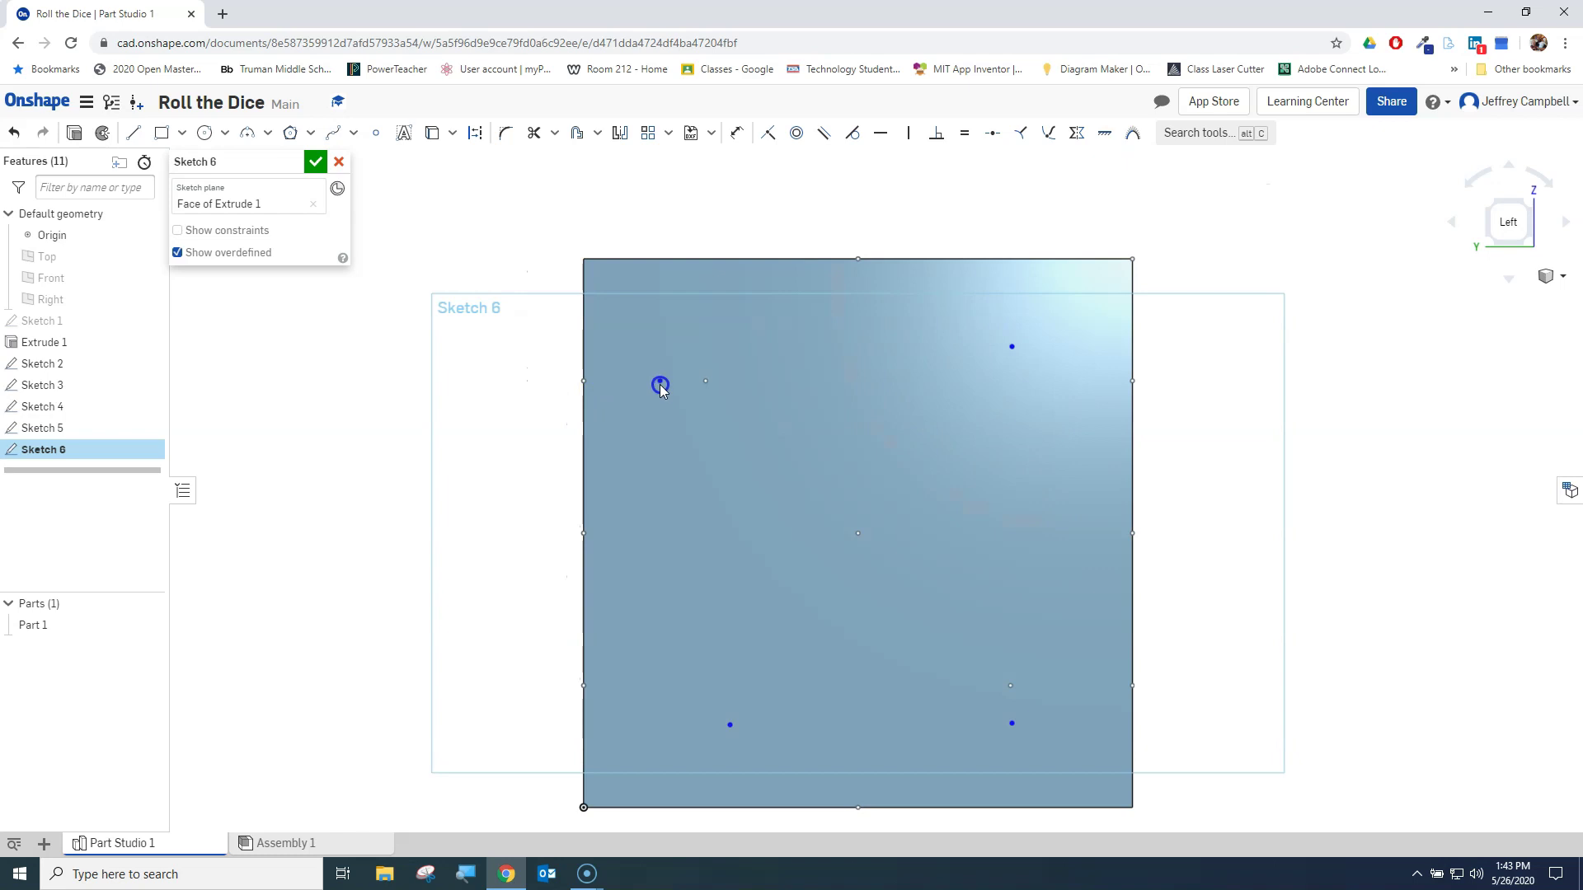
key(ctrl+y)
- Dimension the top-left point 0.14 from the left edge
click(629, 322)
click(740, 133)
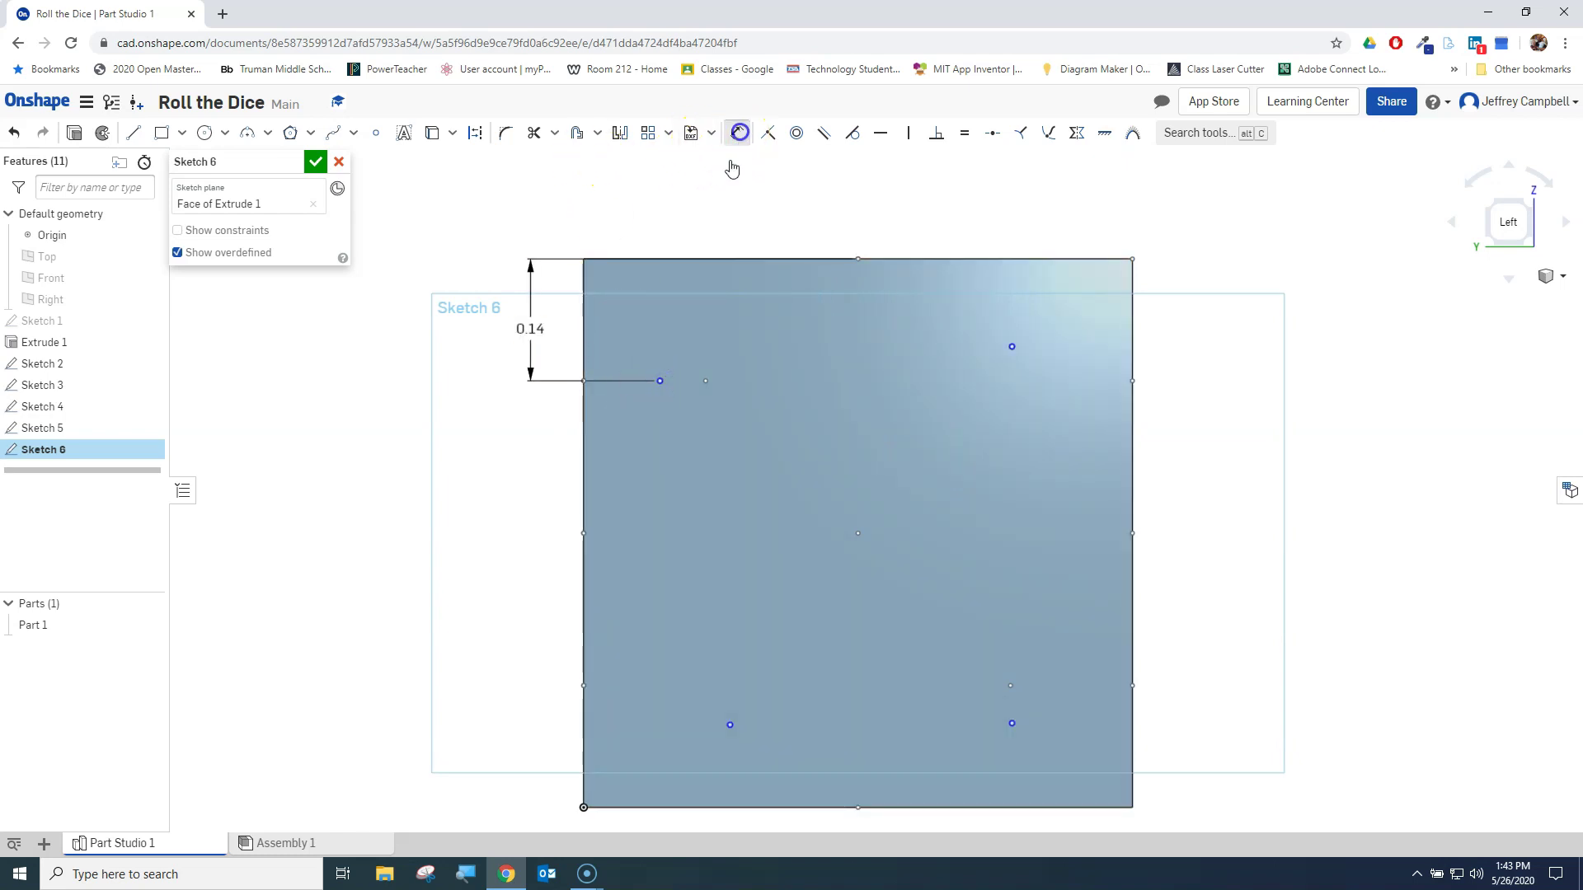
click(659, 381)
click(585, 335)
click(617, 220)
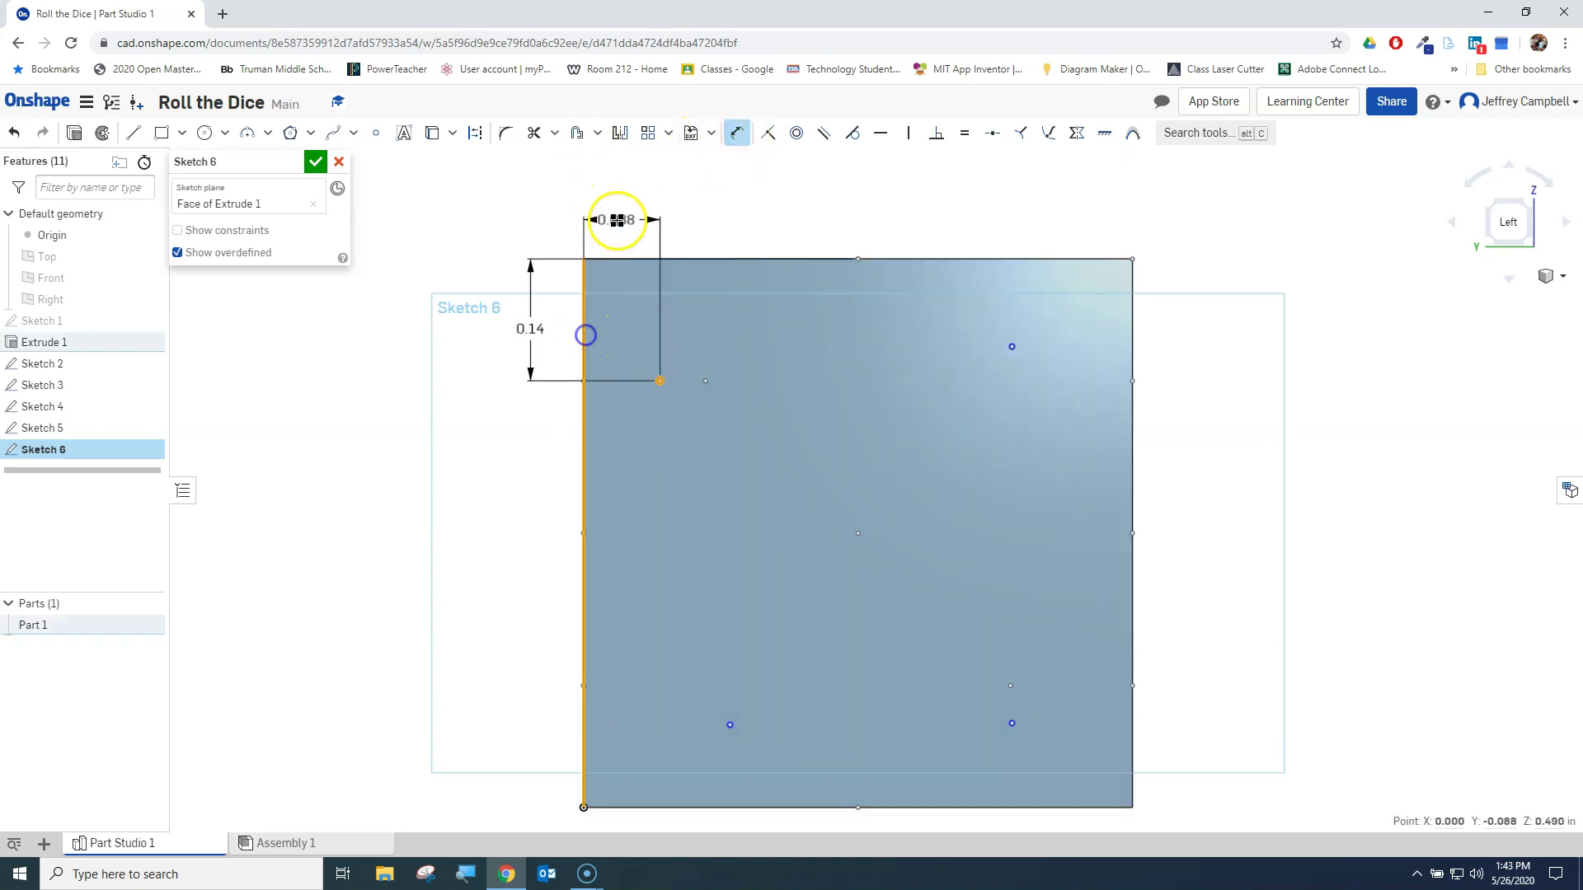
text(.14)
key(Return)
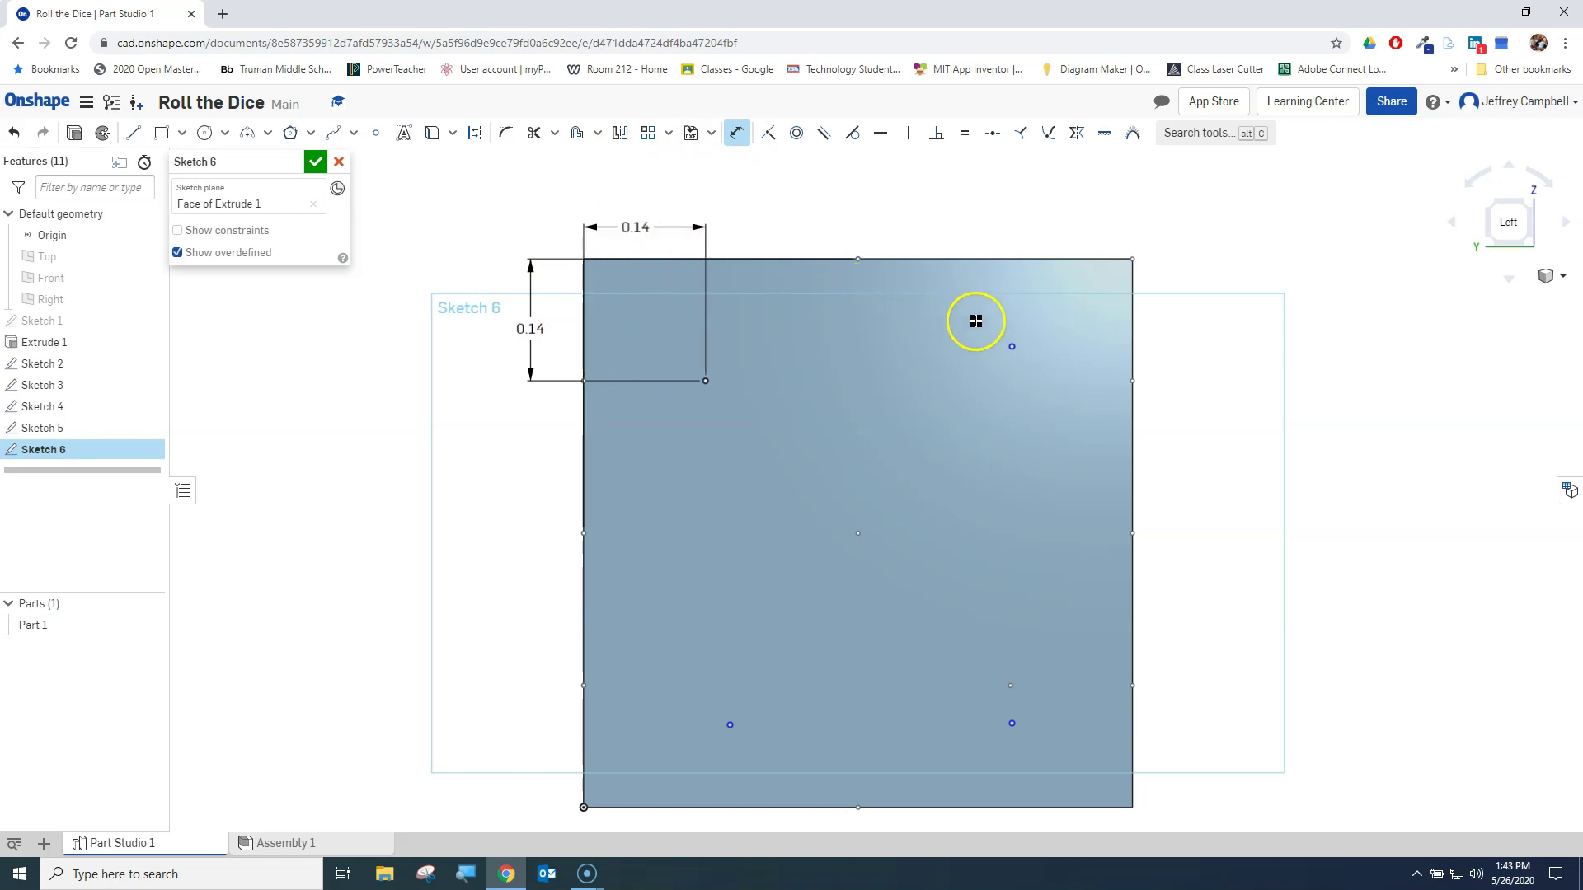
- Dimension the top-right point 0.14 from the top and right edges
click(1007, 258)
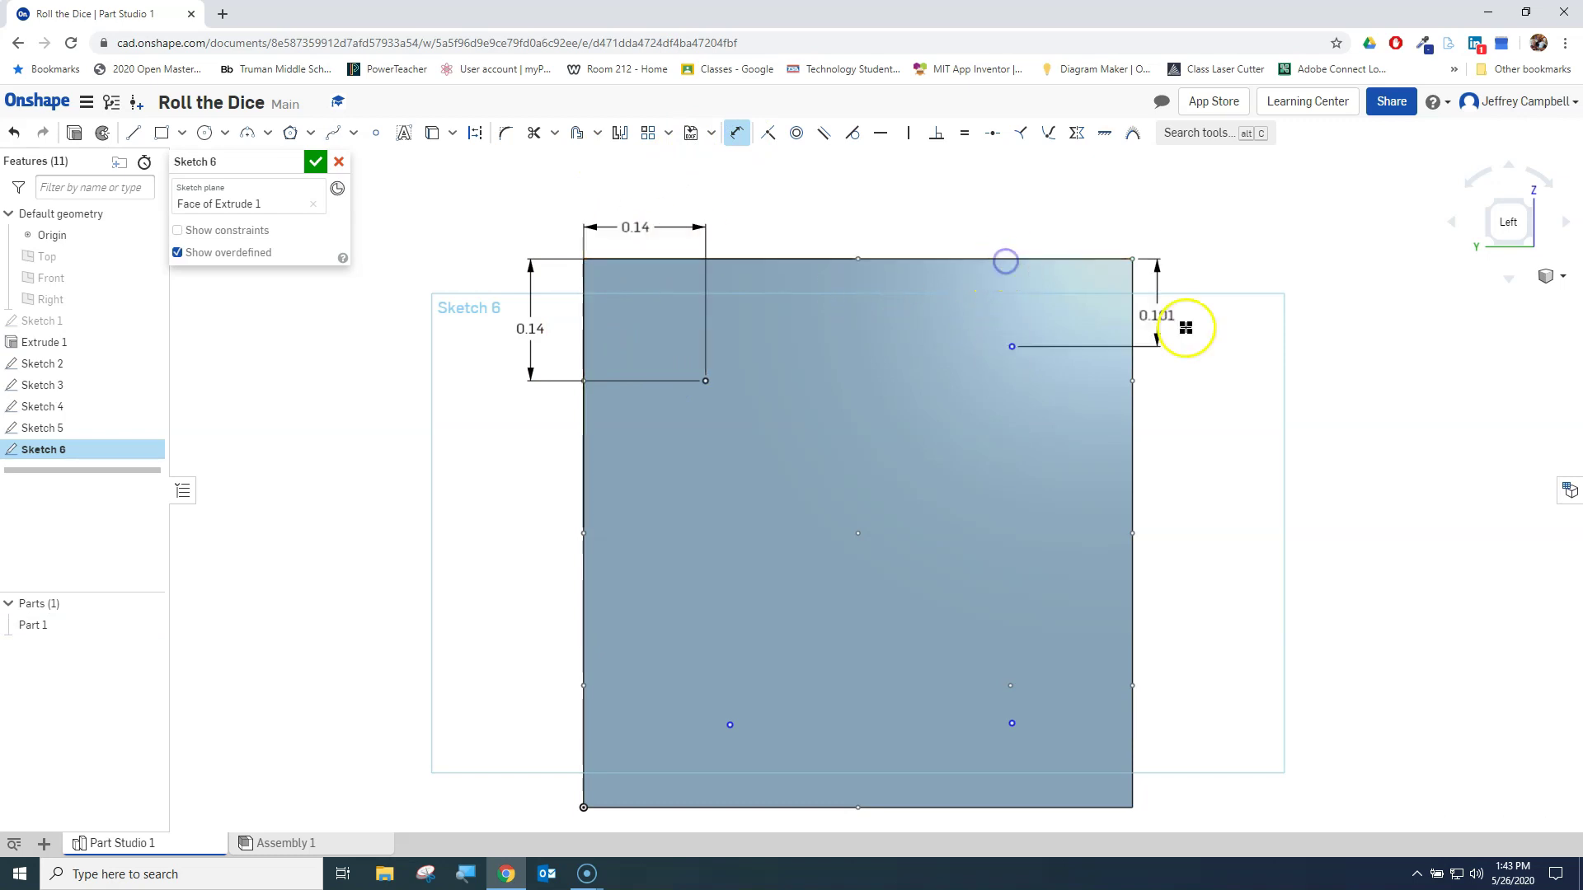
click(1191, 324)
text(.14)
key(Return)
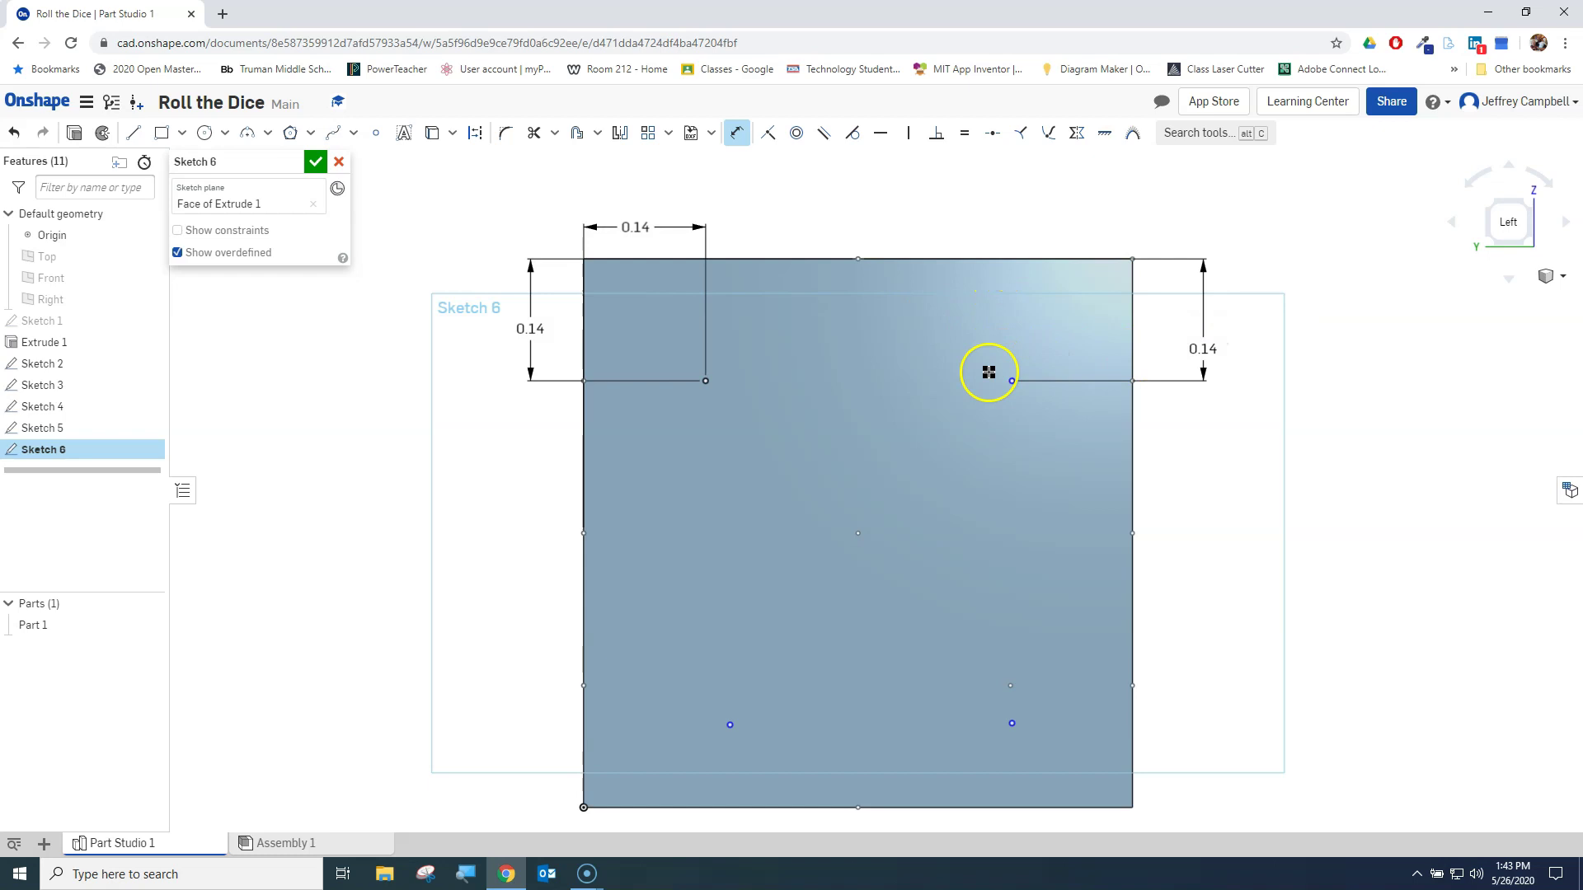
click(1135, 334)
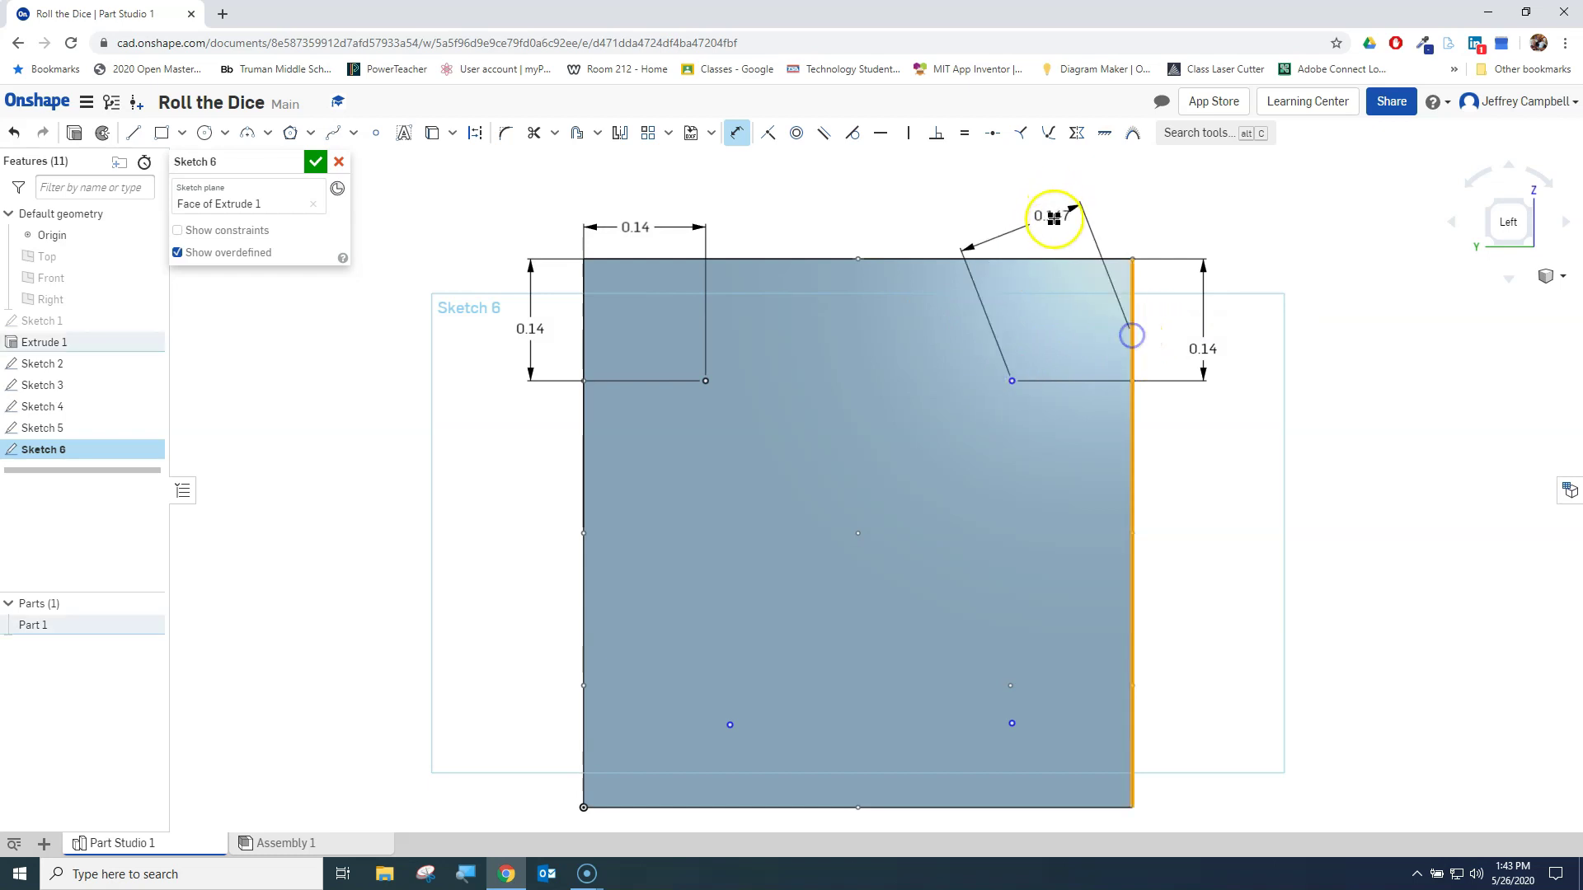
click(1060, 216)
text(.14)
key(Return)
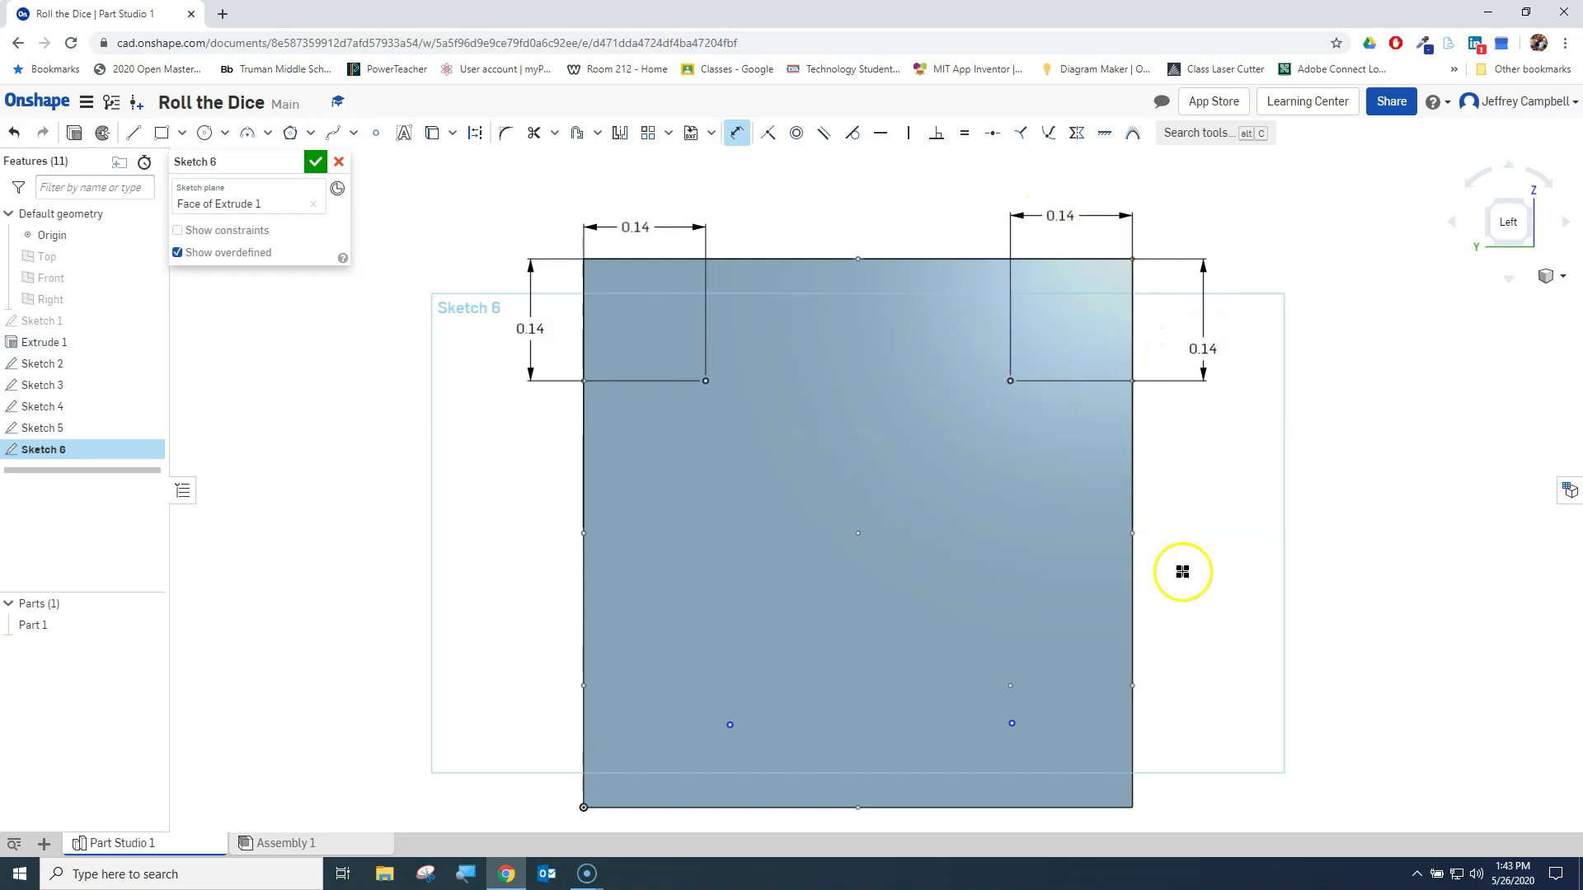
- Dimension the bottom-right point 0.14 from the right and bottom edges
ctrl+right_drag(1180, 568, 1163, 469)
click(997, 622)
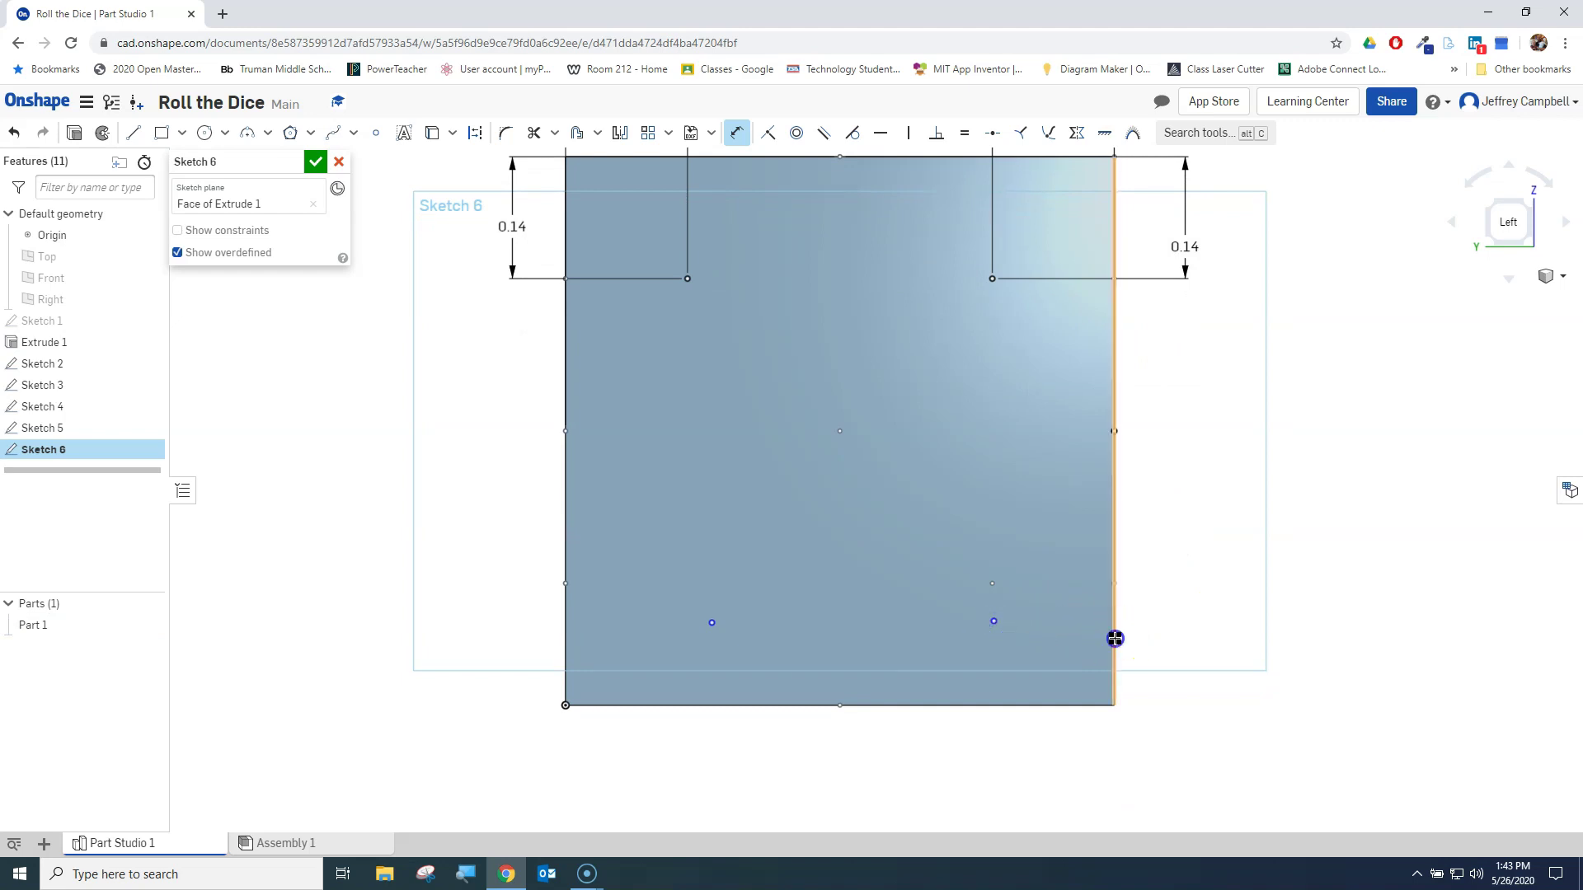
click(1114, 640)
click(1042, 754)
text(.14)
key(Return)
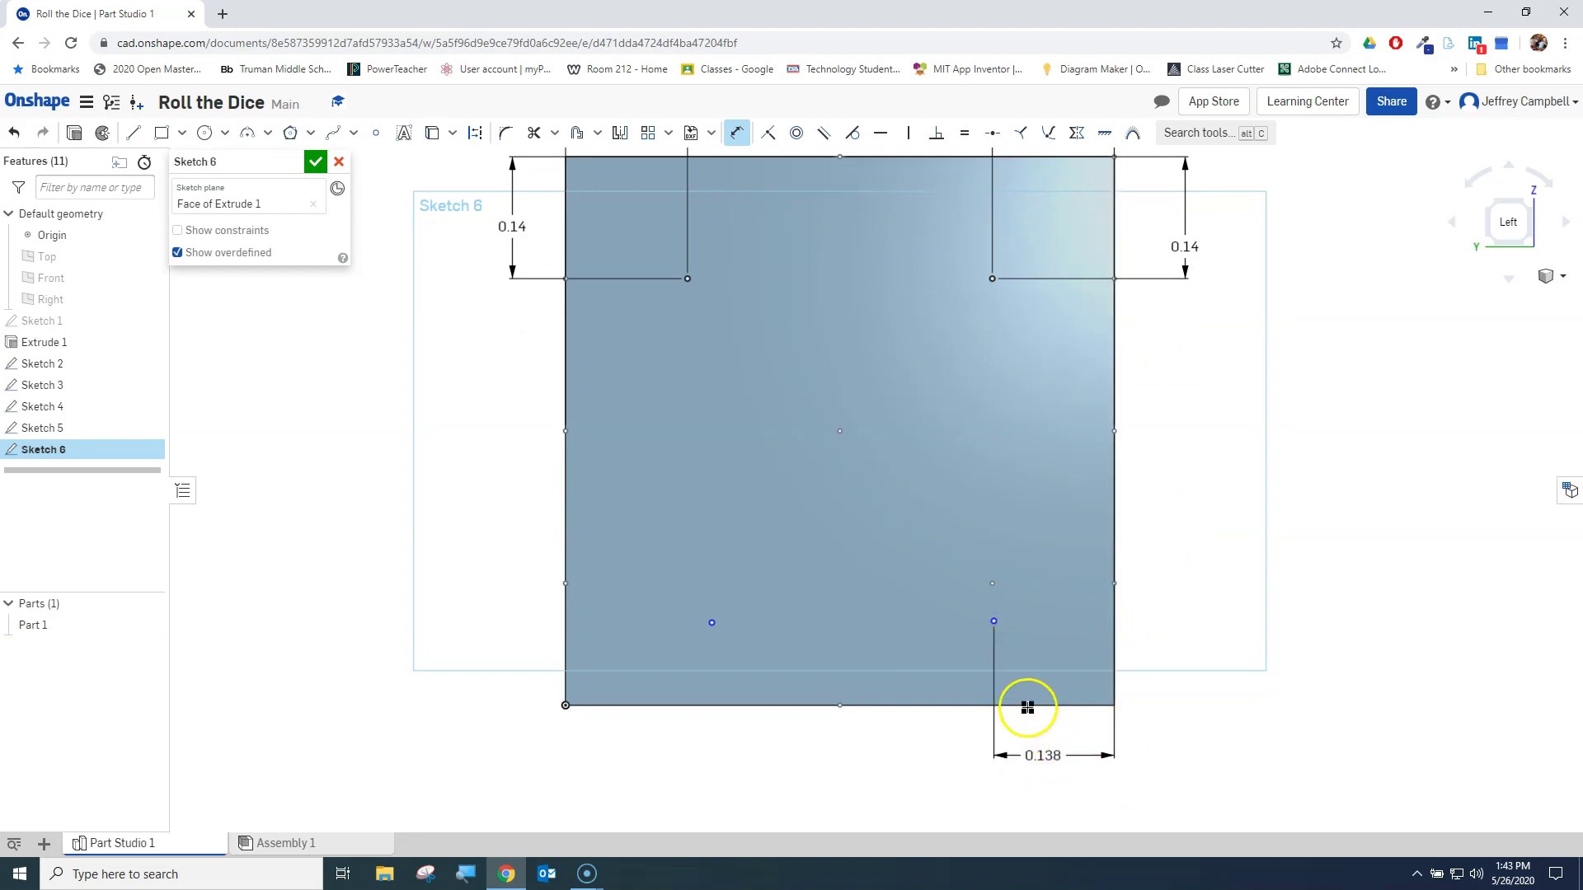
click(997, 621)
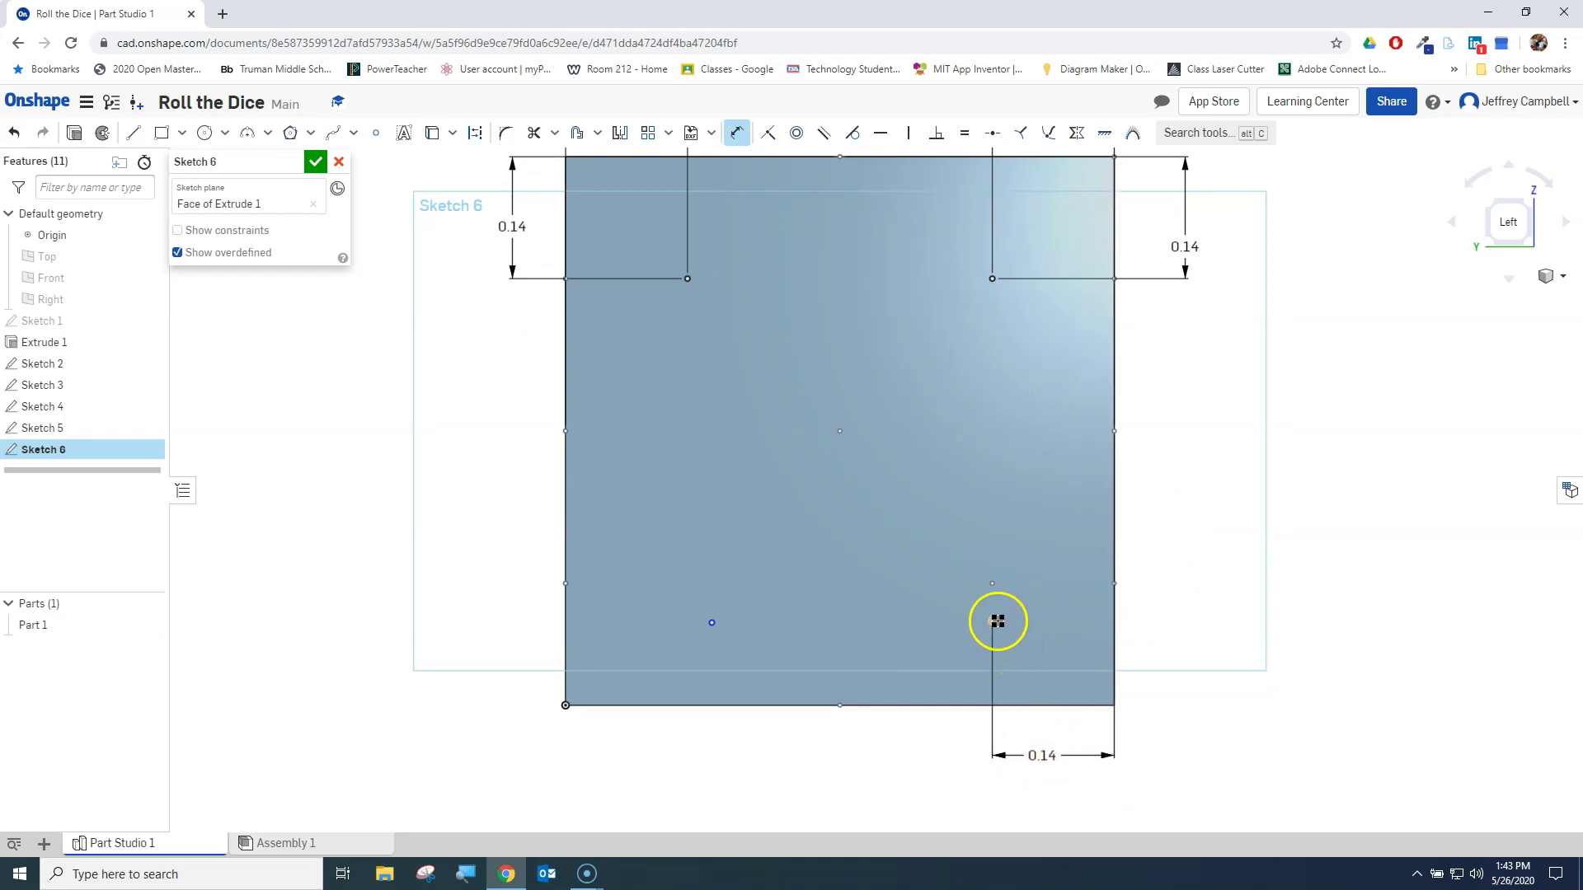
click(1051, 705)
text(.14)
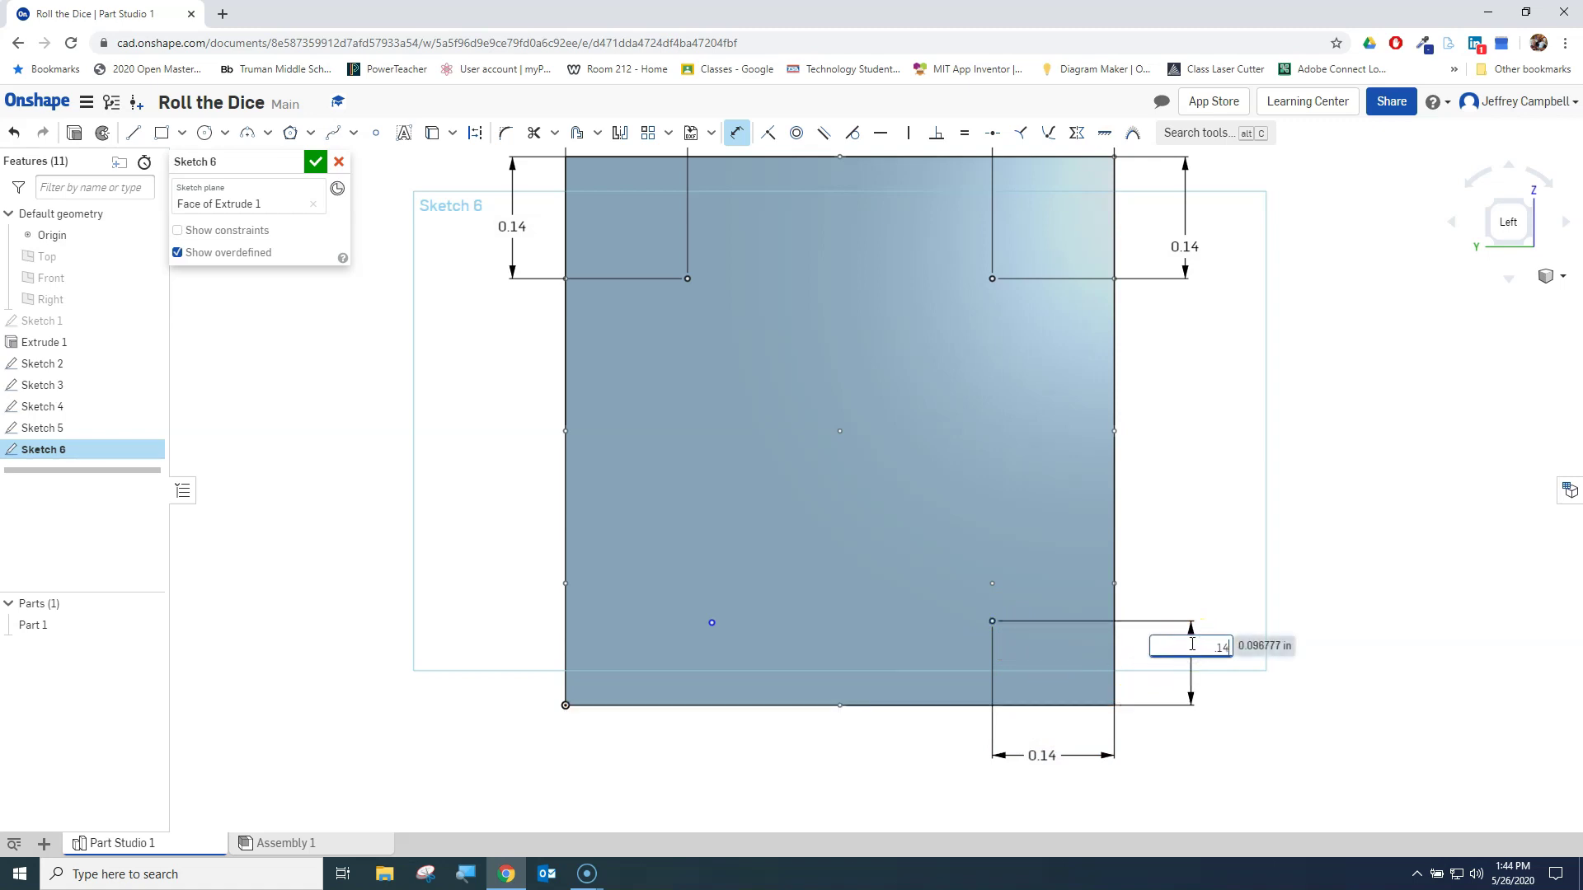
- Dimension the bottom-left point 0.14 from the left and bottom edges and accept Sketch 6
click(824, 647)
click(566, 618)
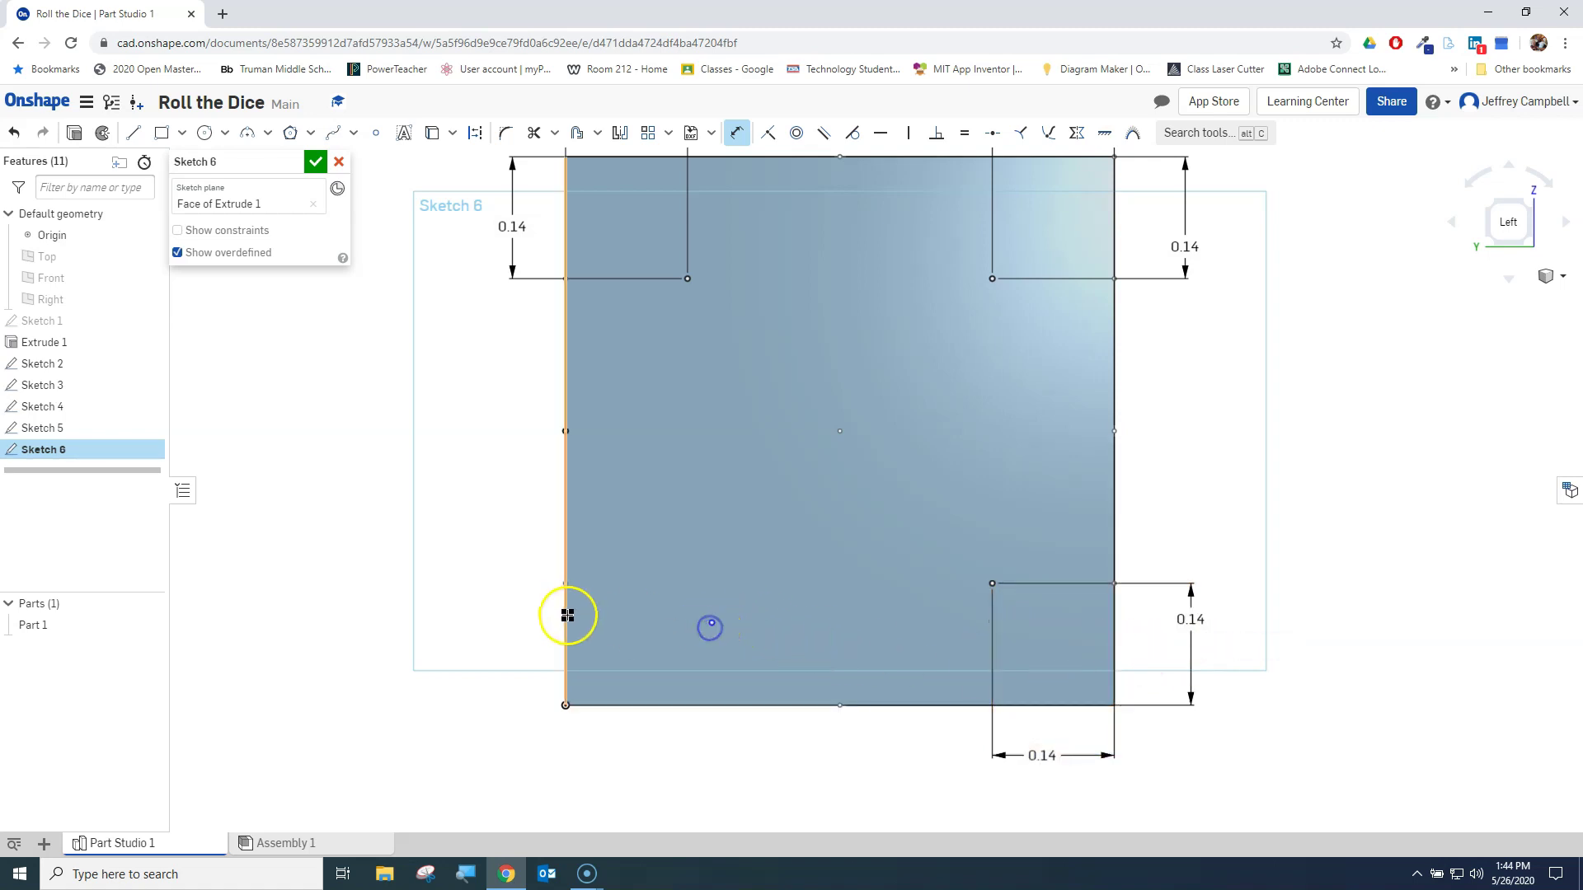
click(628, 734)
text(.14)
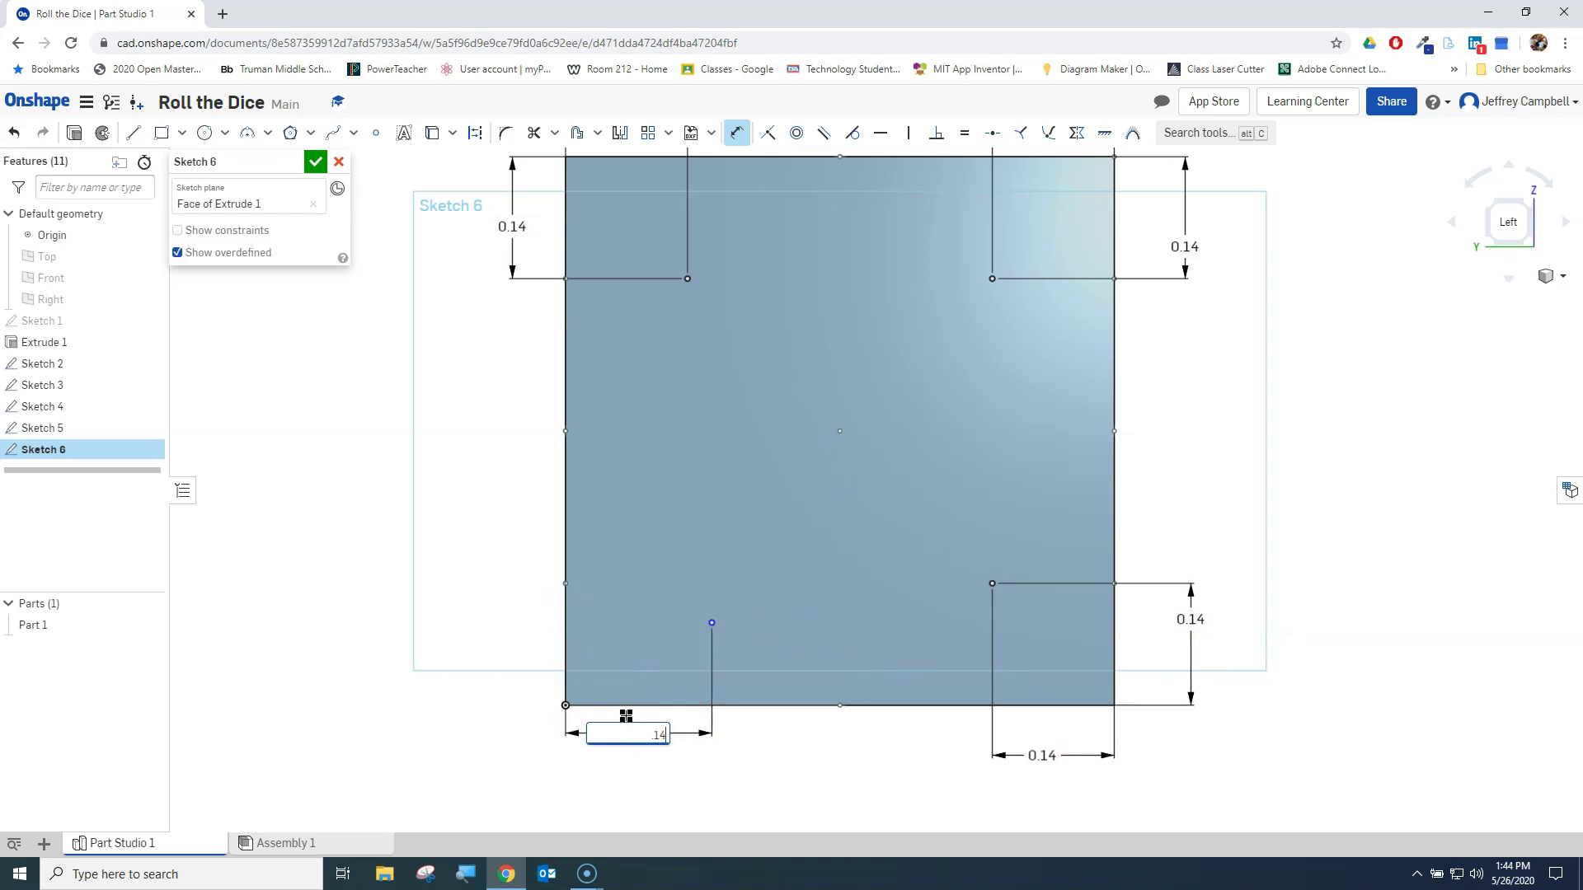
click(716, 629)
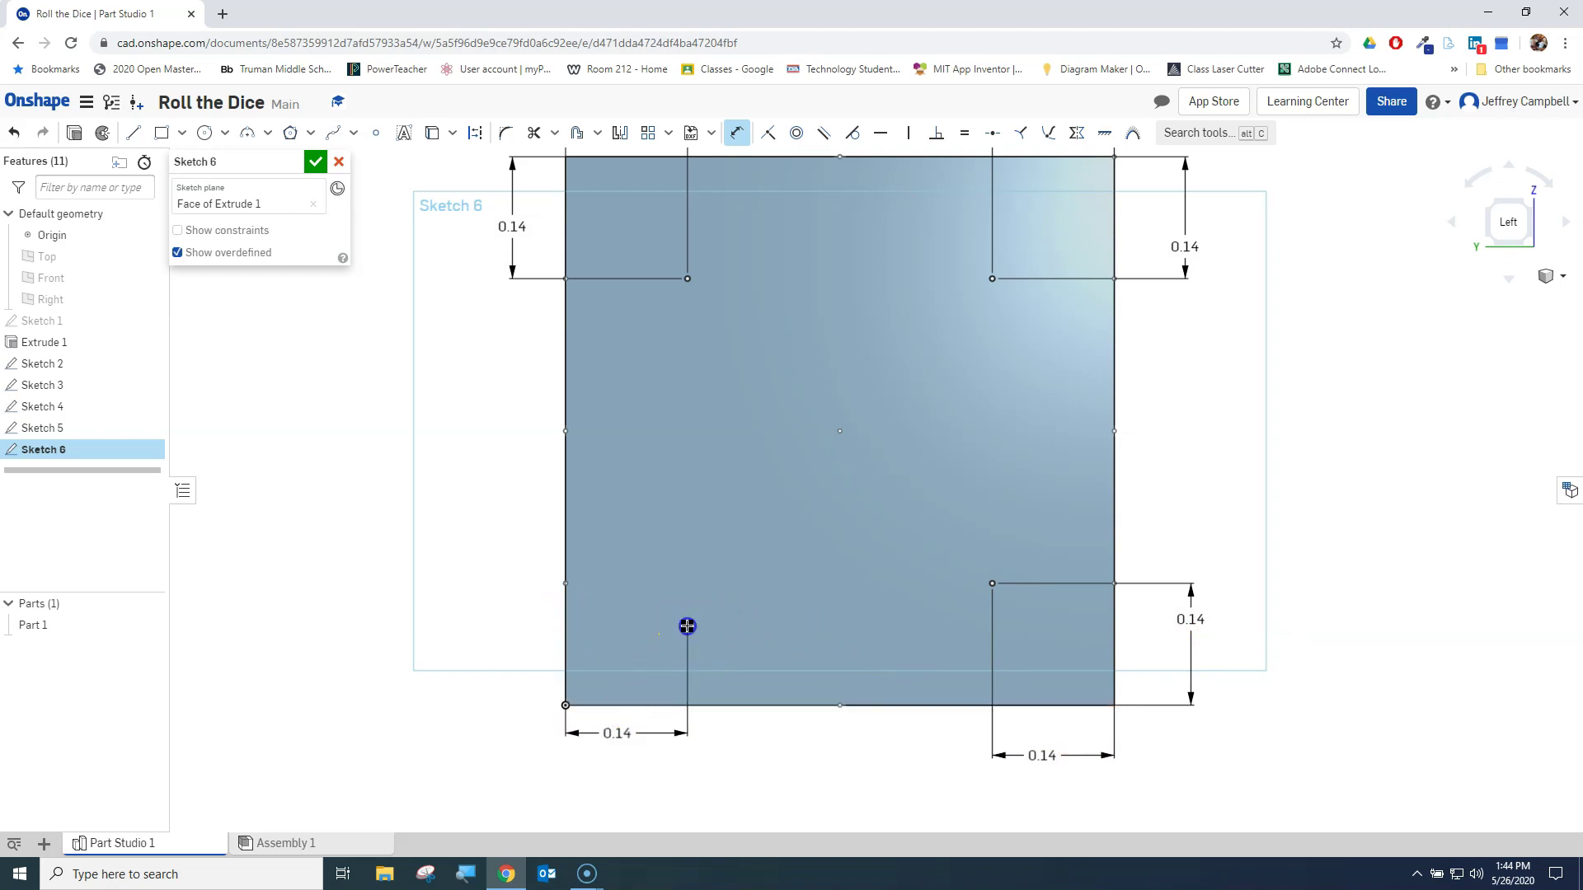
click(687, 627)
click(619, 705)
click(496, 628)
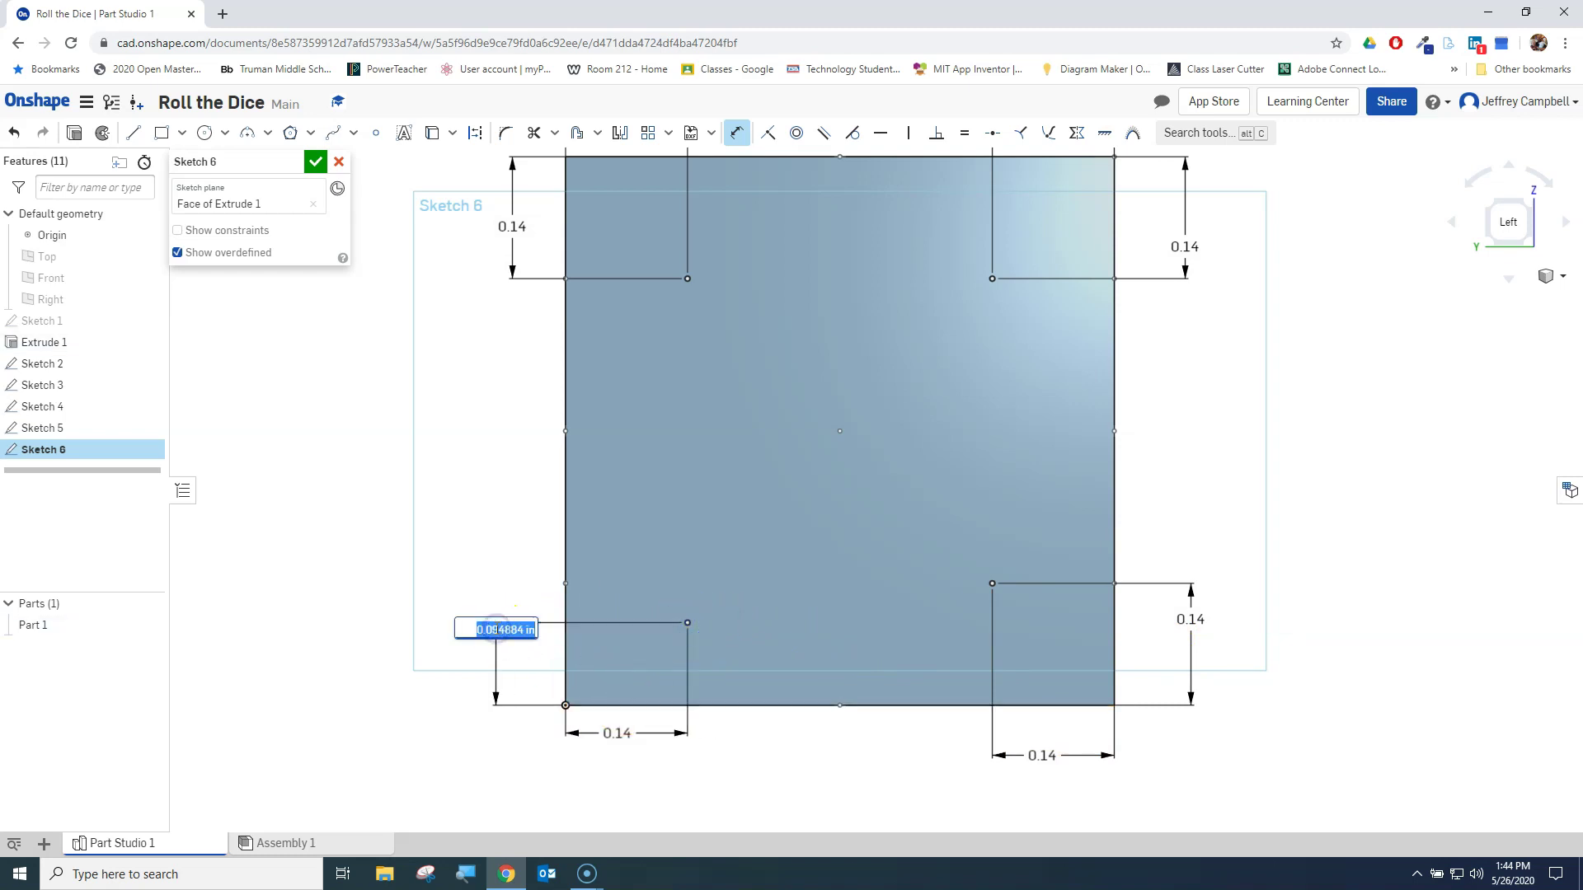
text(.14)
click(543, 606)
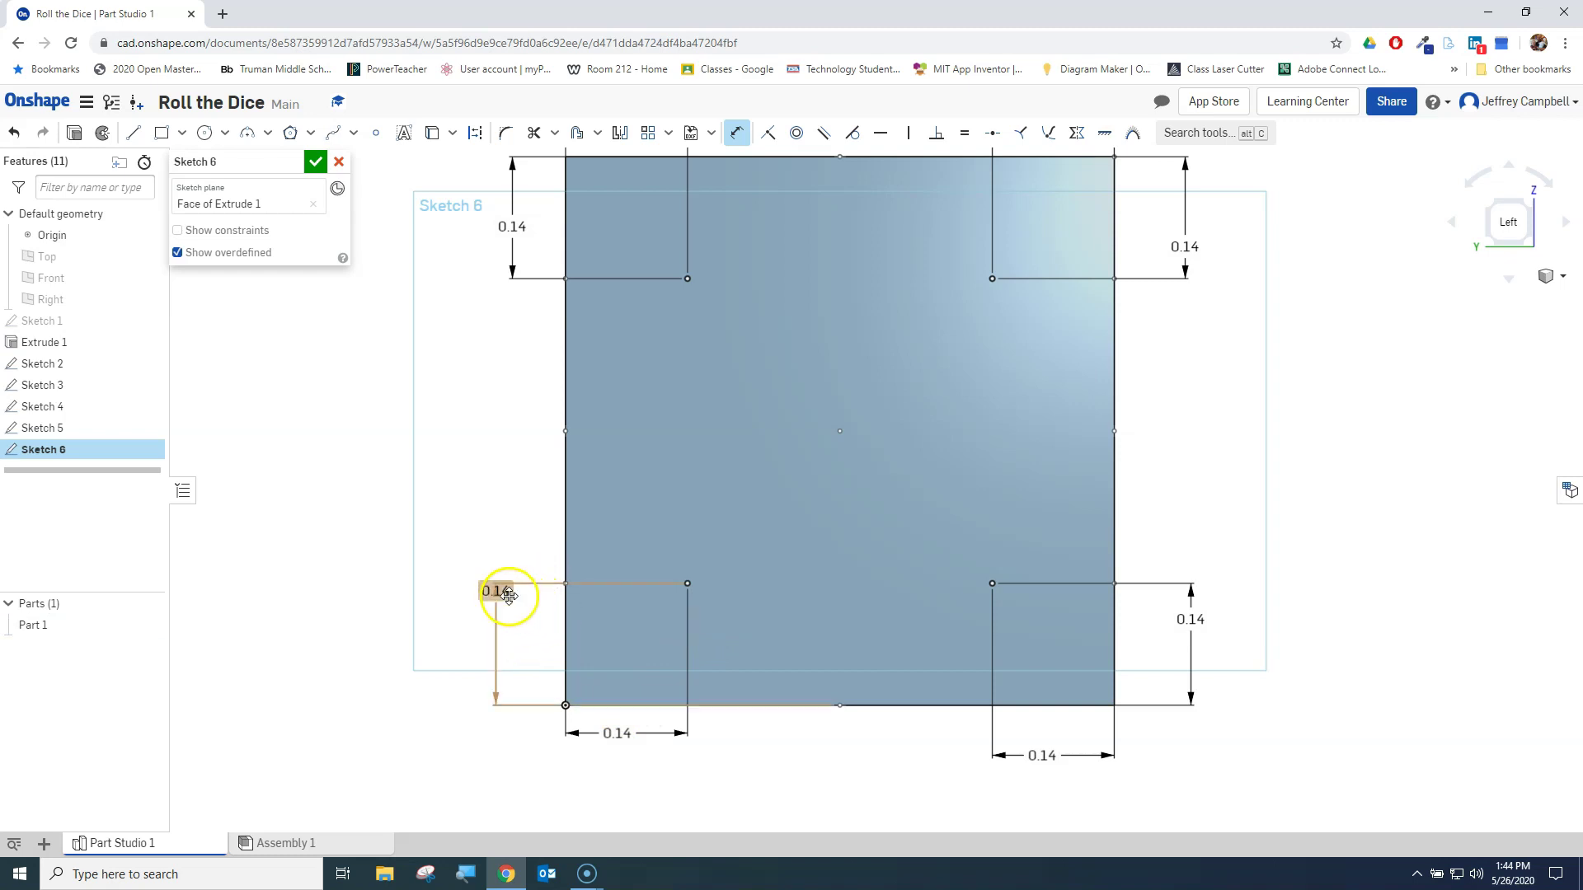
drag(503, 592, 491, 633)
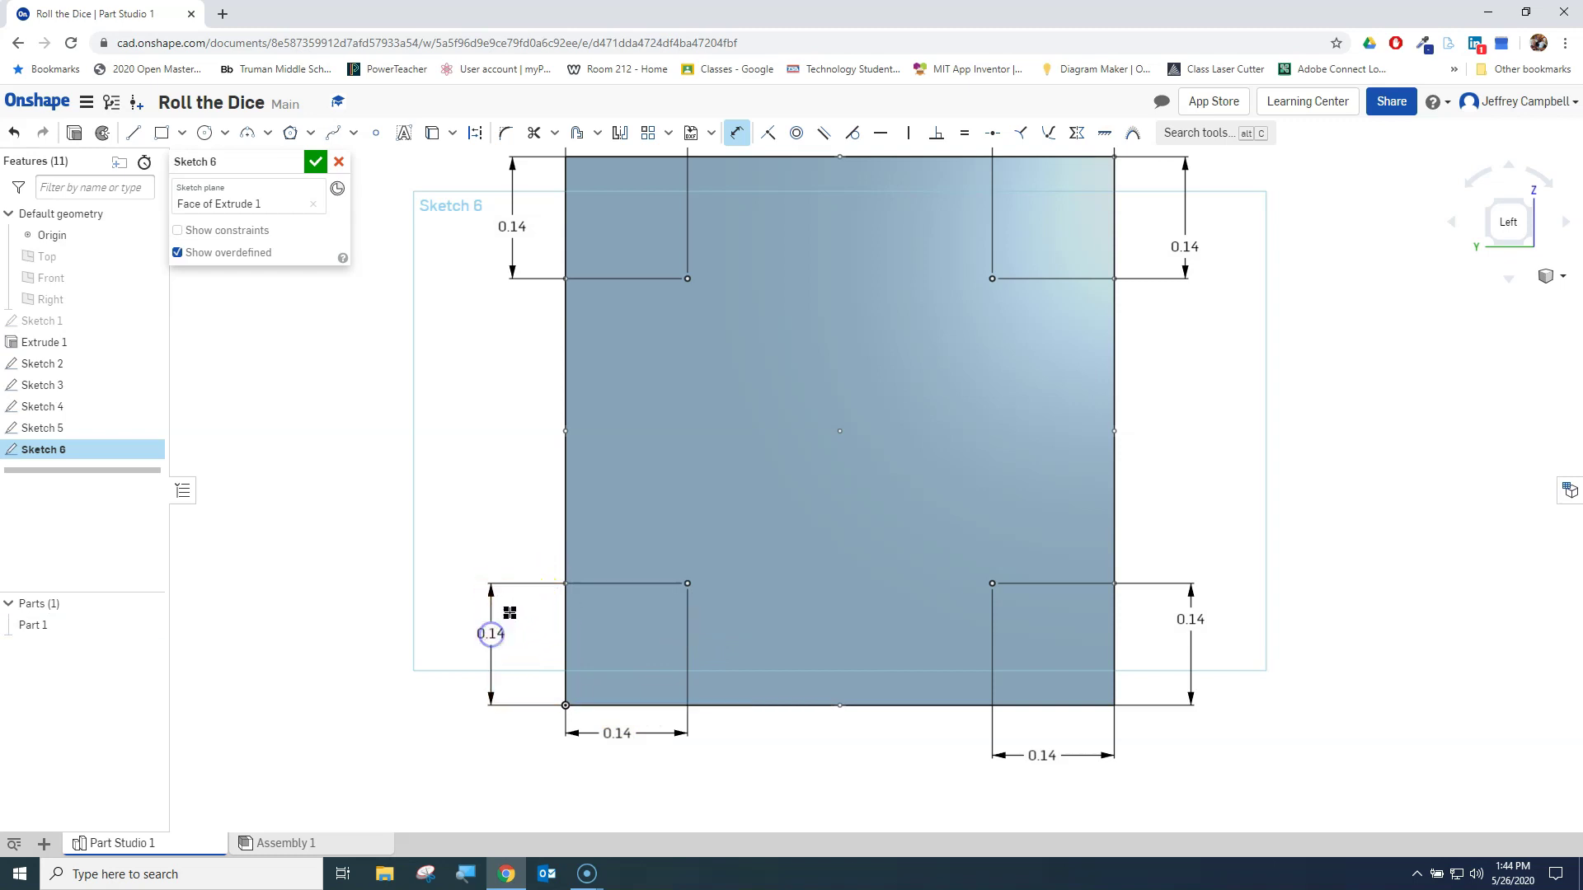
click(312, 162)
- Orbit the cube to view it from below, then look straight at its bottom face
click(1519, 219)
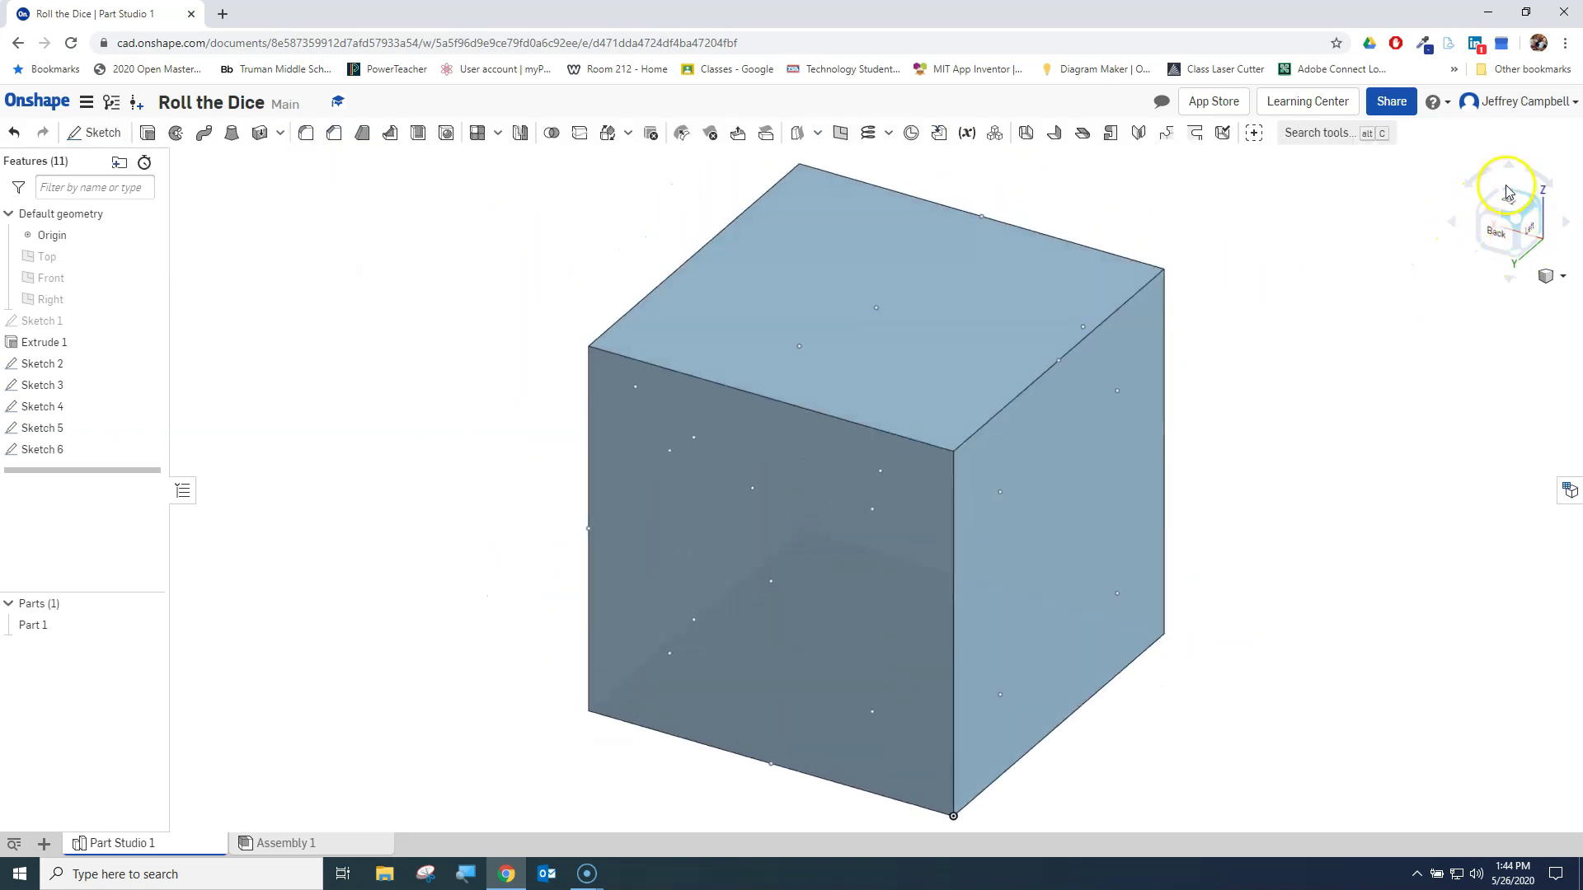
click(1502, 195)
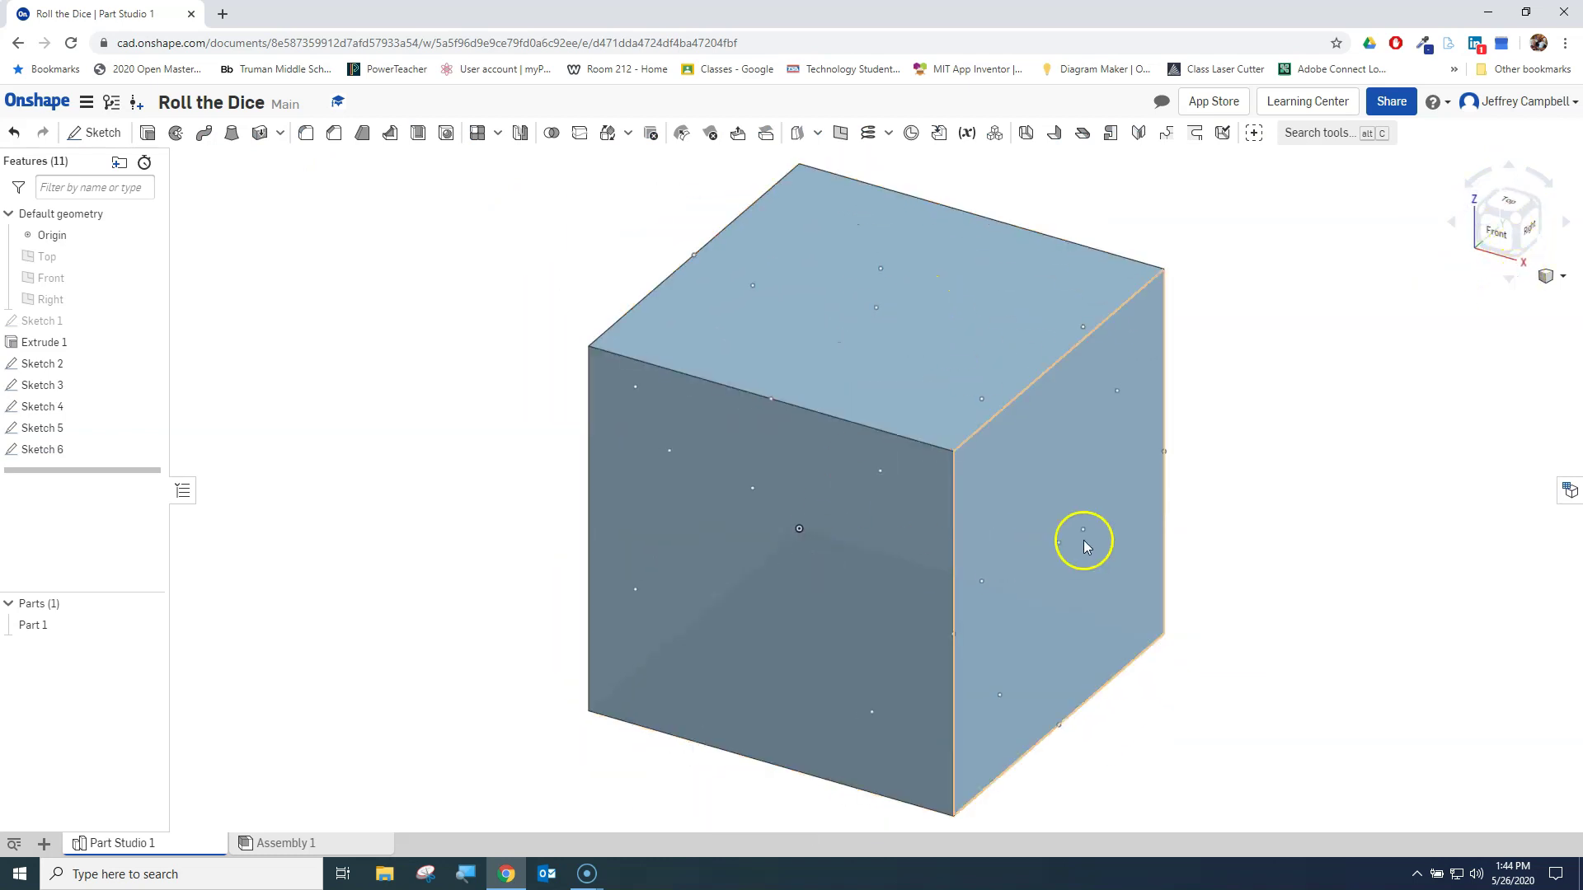
click(1516, 255)
middle_drag(1323, 515, 1305, 410)
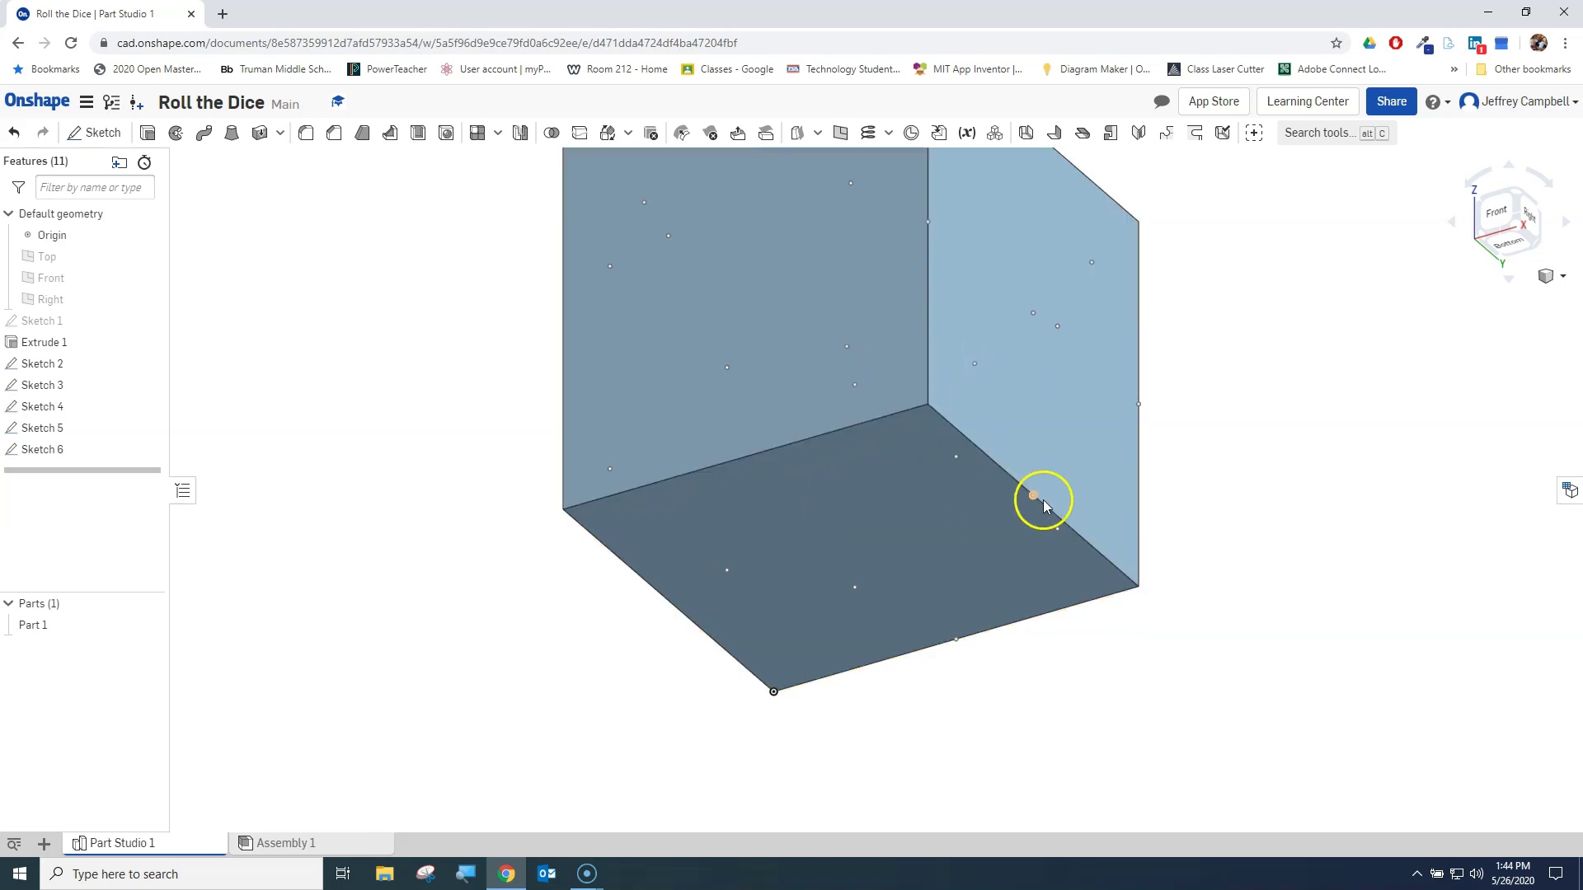
click(1511, 241)
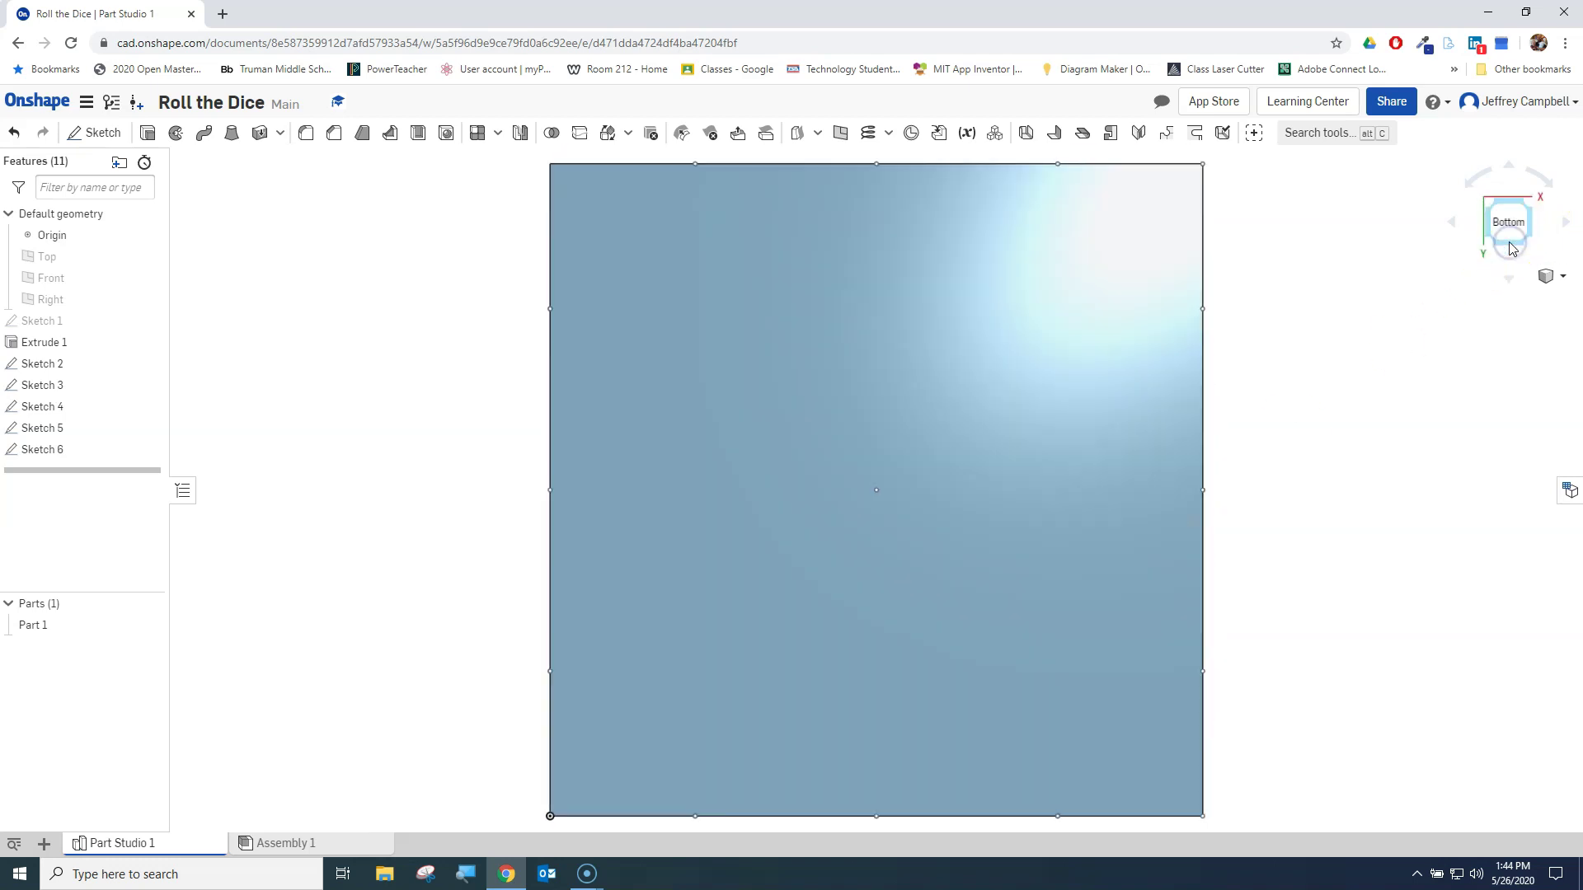
- Start Sketch 7 on the bottom face and draw small pip circles in top and bottom rows
click(95, 132)
click(880, 419)
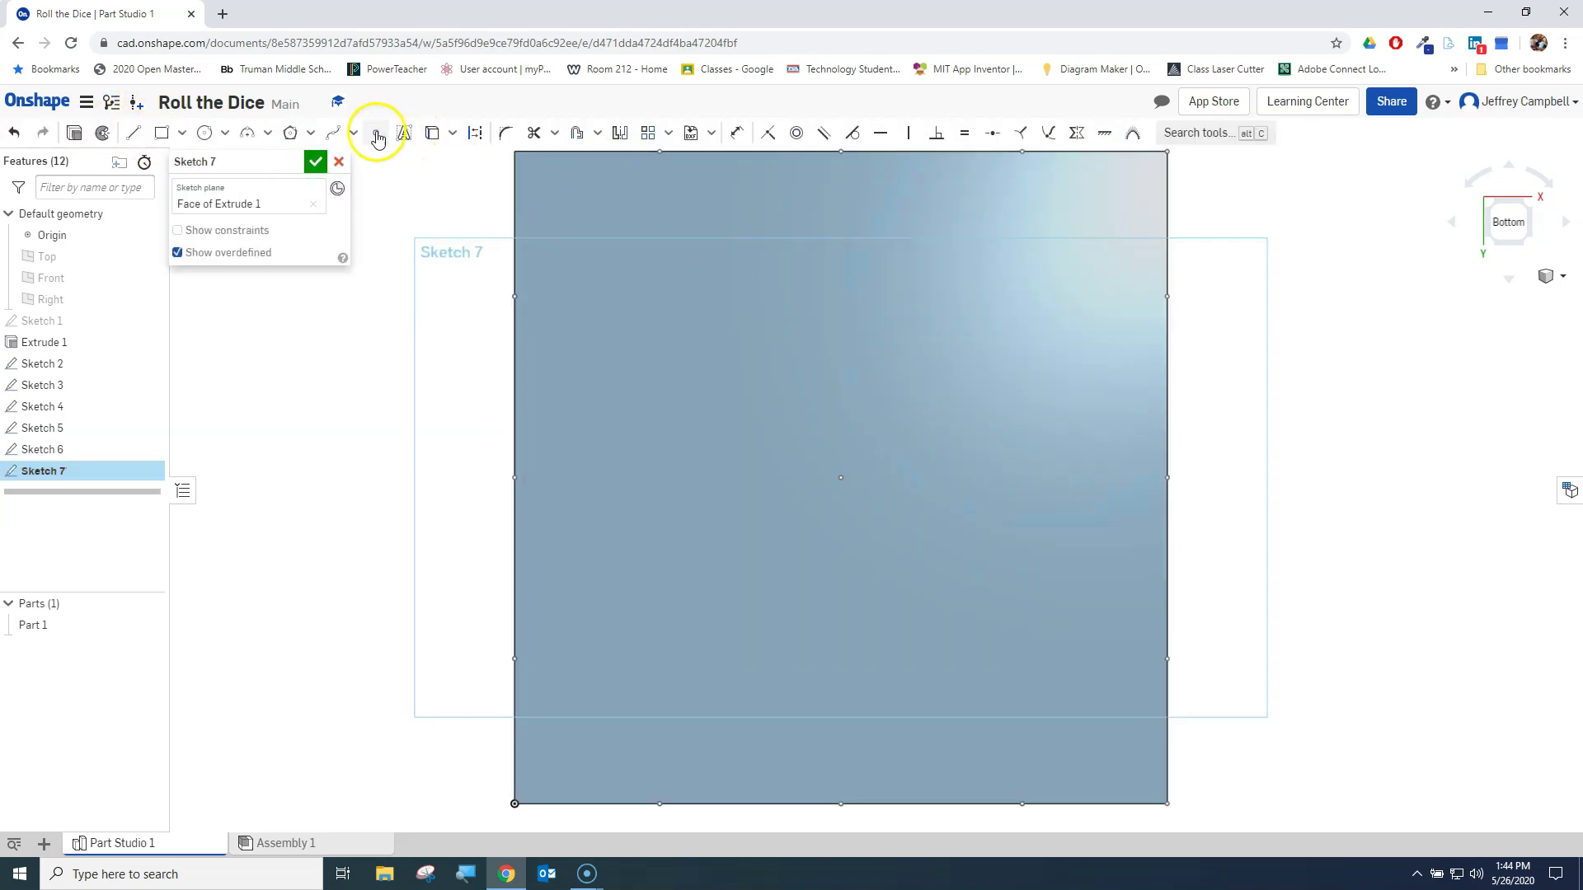
drag(624, 223, 636, 222)
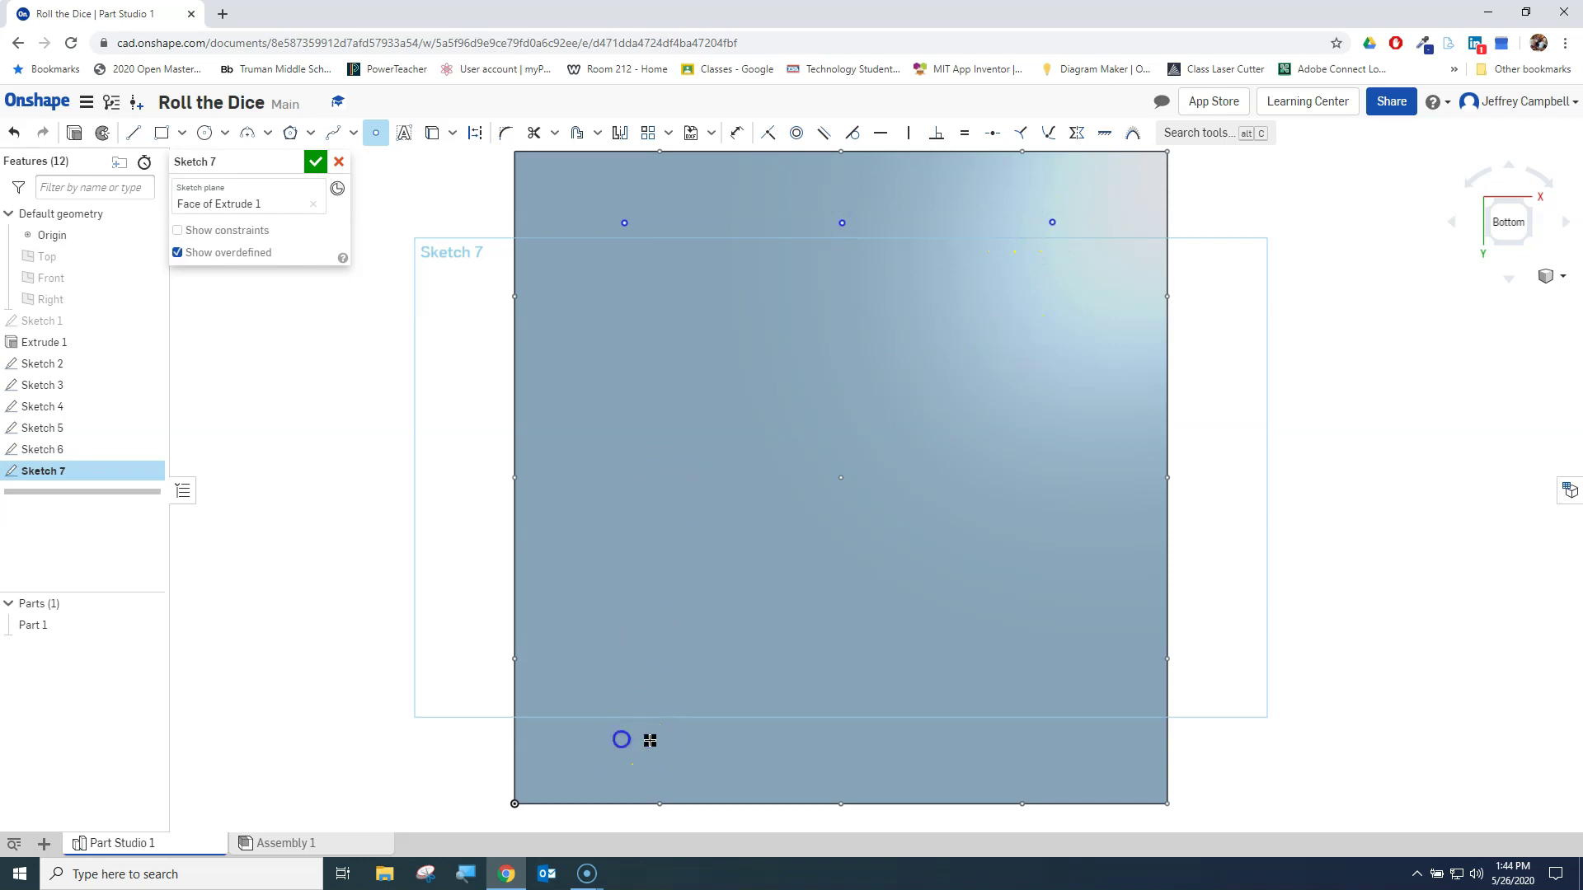
click(841, 744)
click(1050, 740)
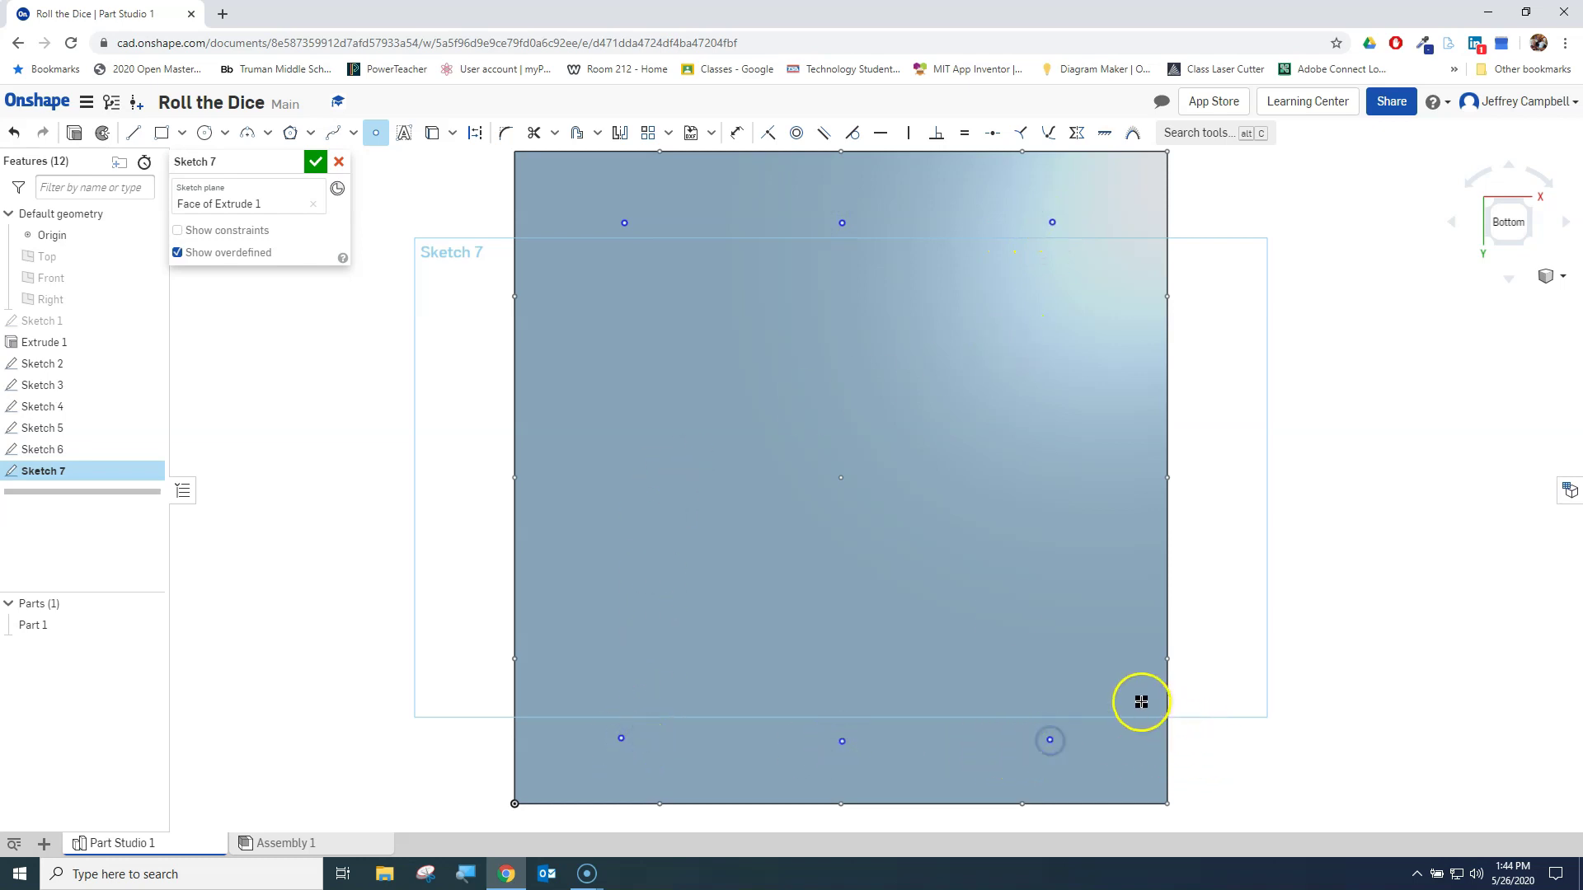
- Dimension the top-left pip circle 0.14 from the face's top edge
click(737, 133)
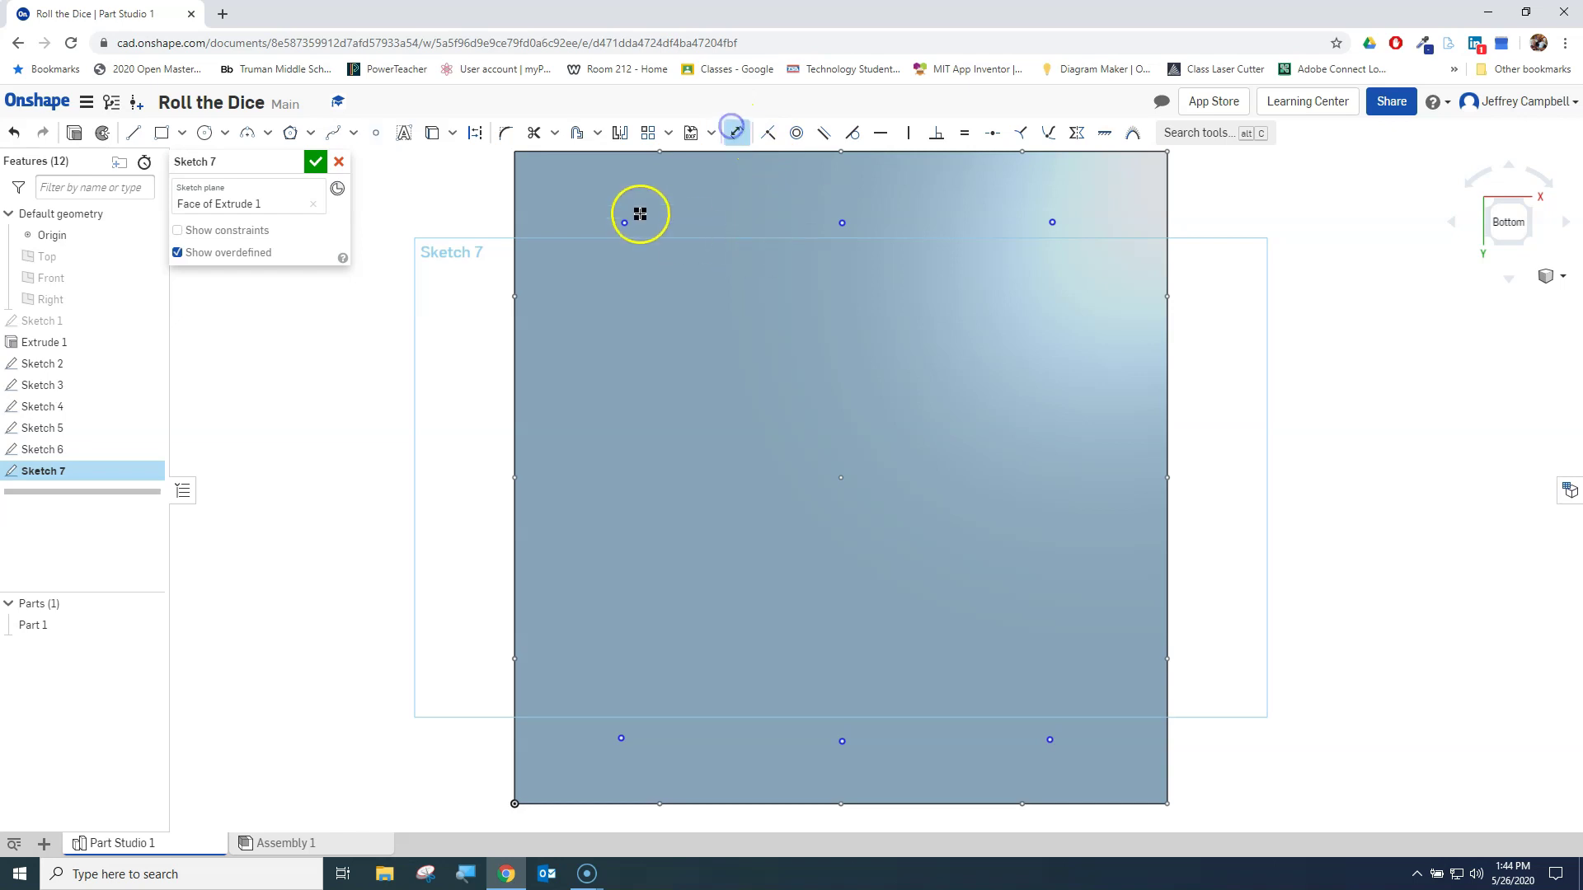
right_drag(674, 275, 674, 352)
click(625, 300)
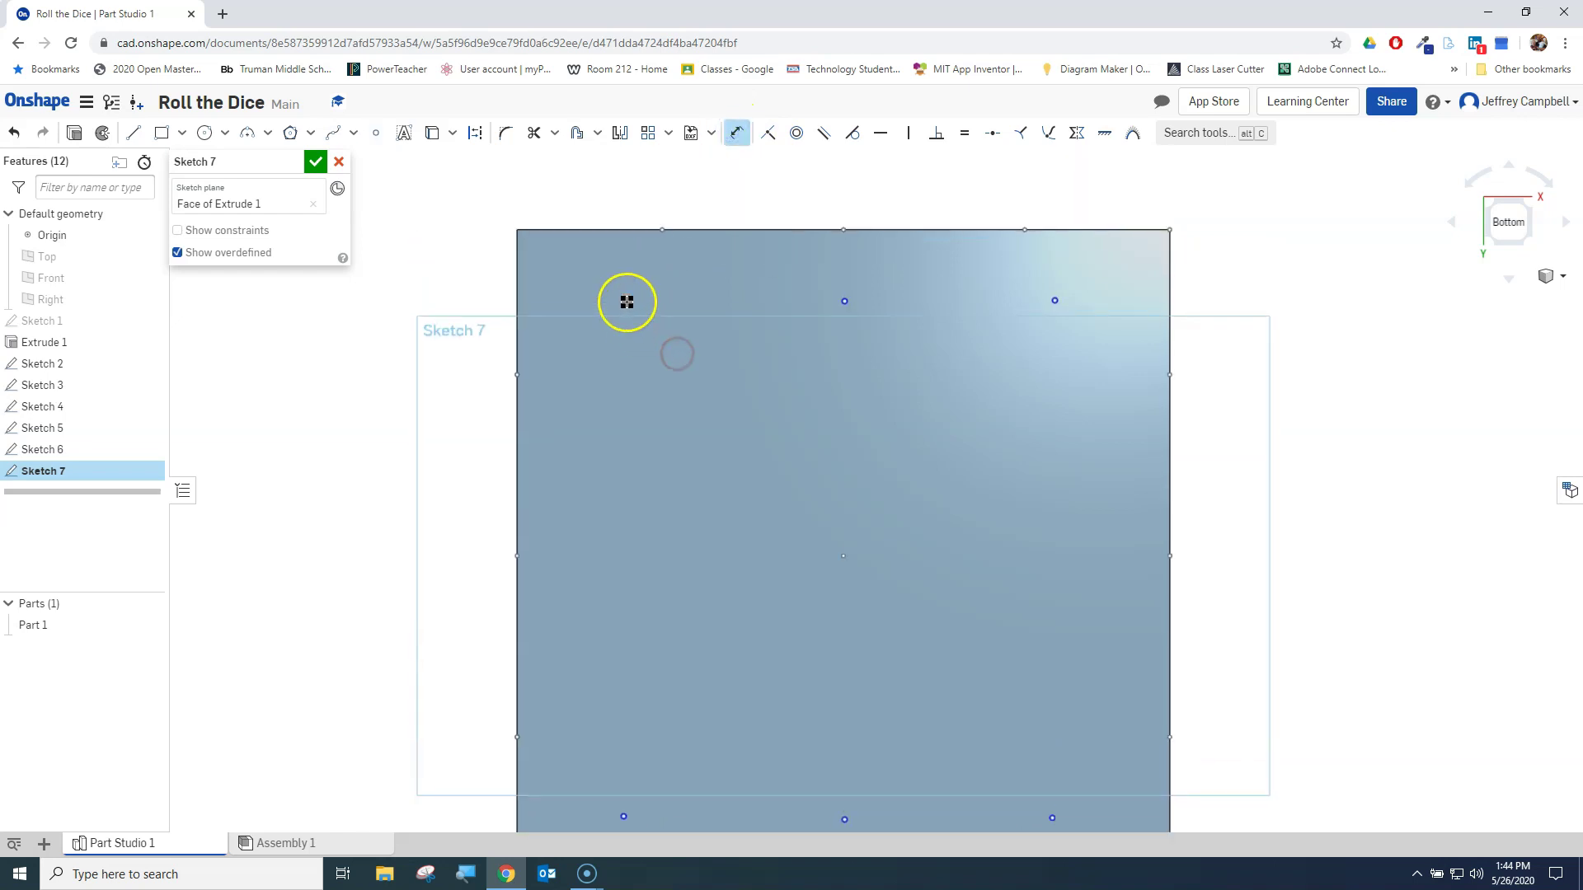
click(609, 306)
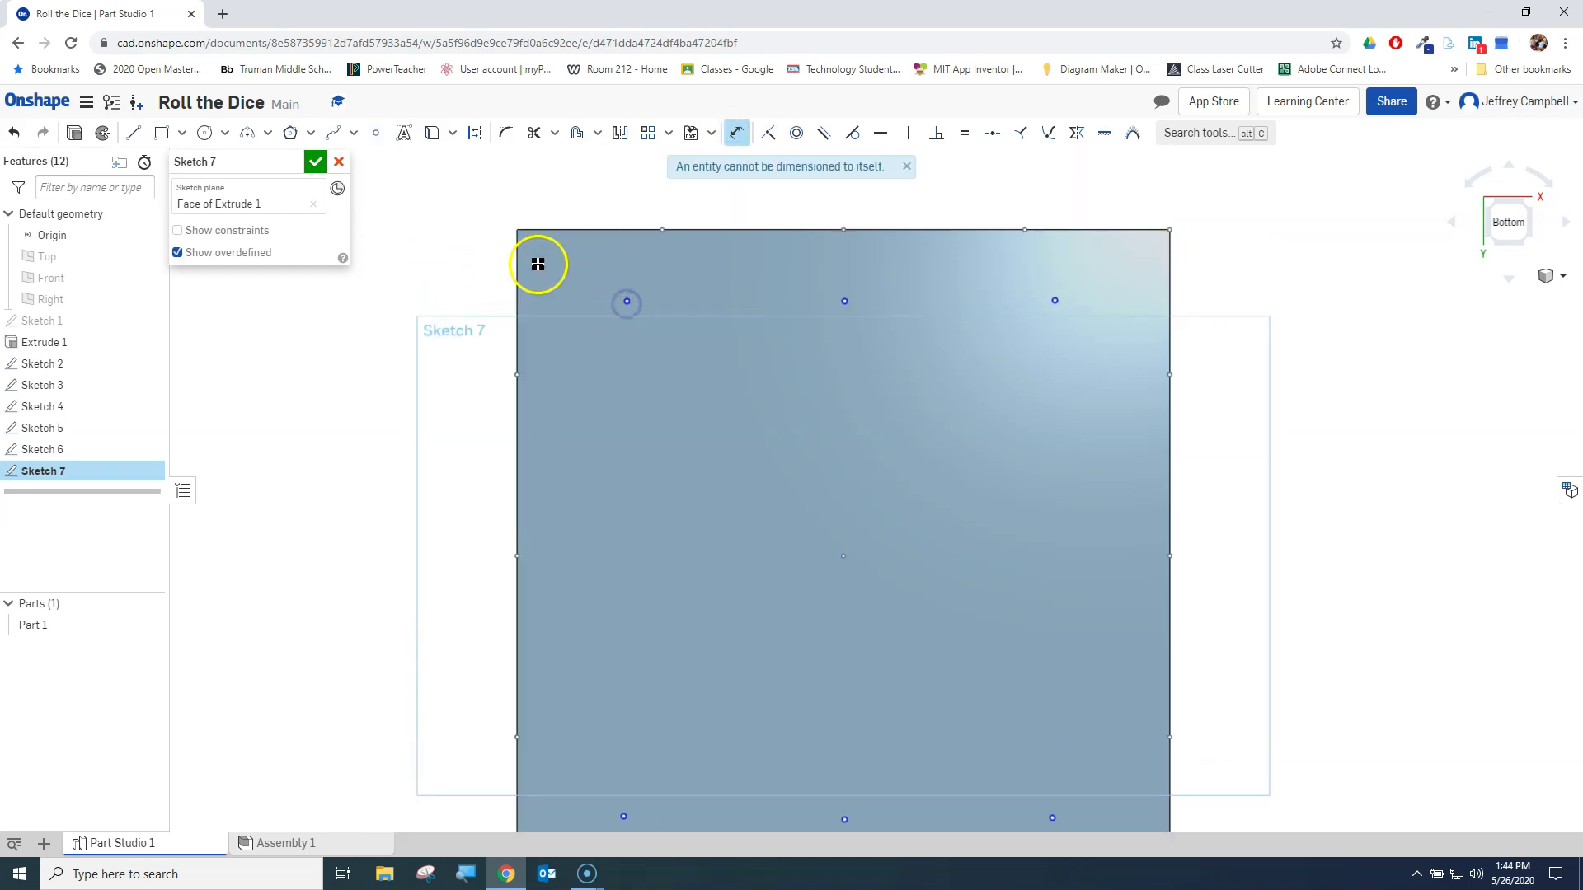
click(597, 230)
click(459, 271)
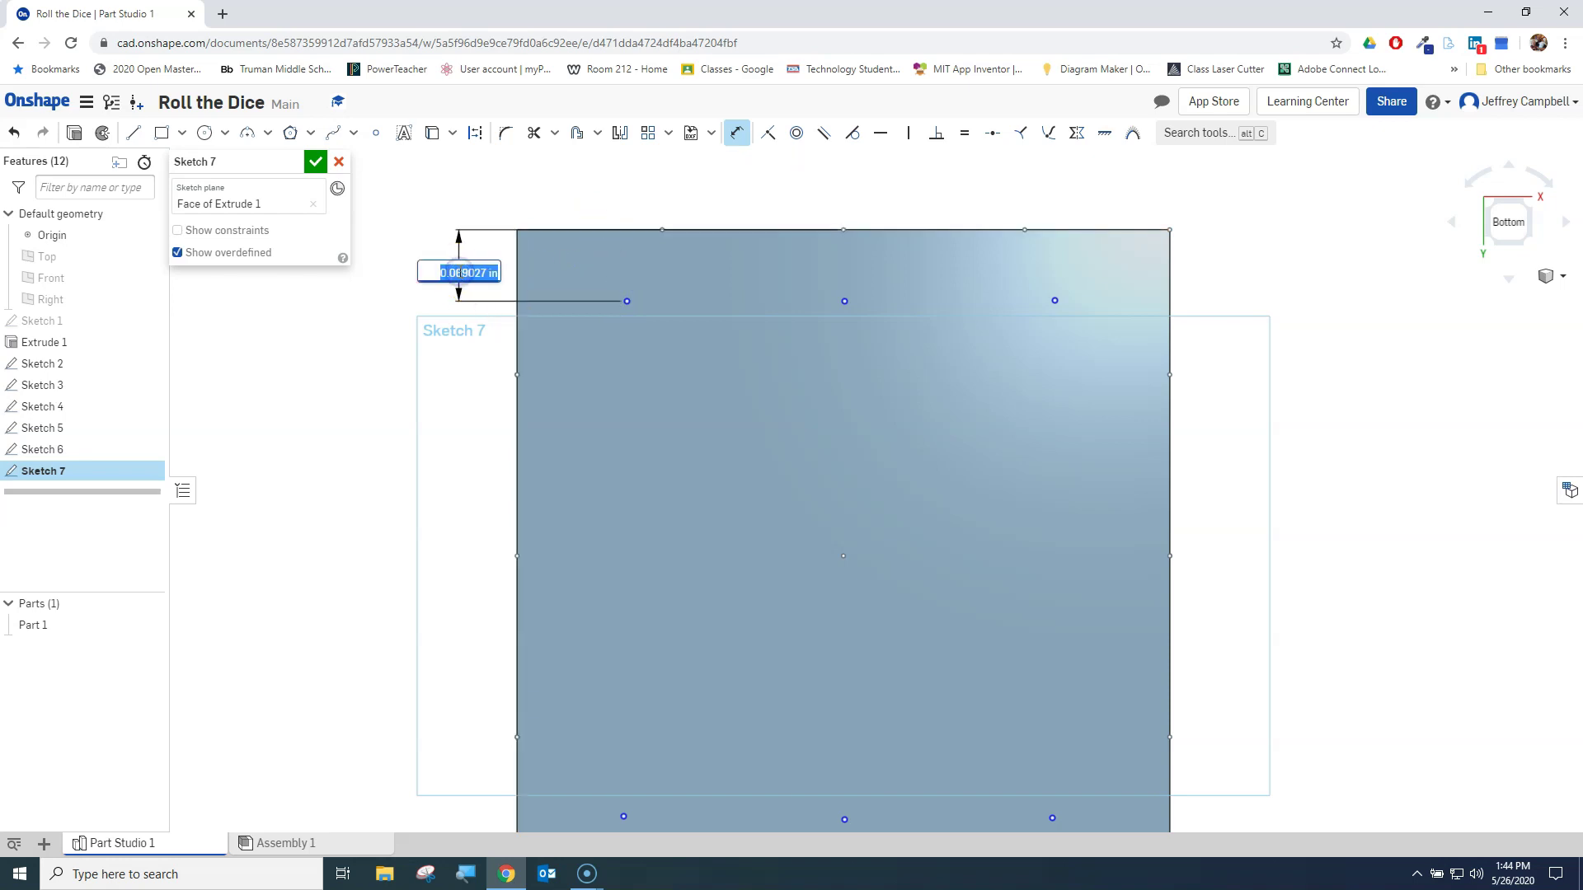
text(0.14)
key(Return)
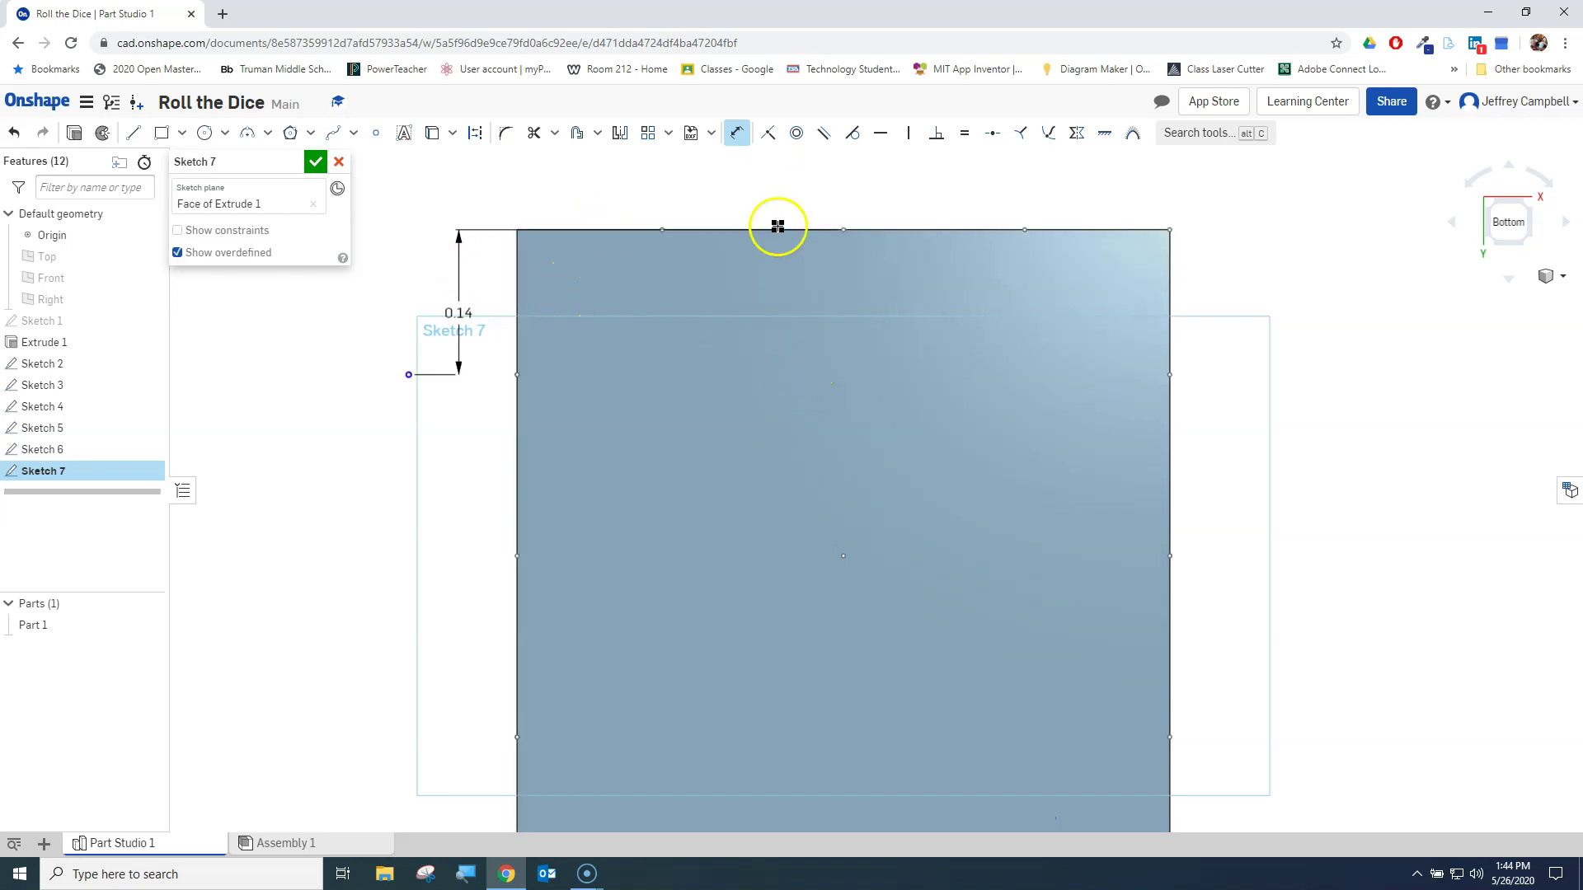
- Delete the 0.14 top-edge dimension, then undo the deletion
scroll(778, 226, down, 3)
click(736, 133)
mouse_move(1049, 357)
right_down()
mouse_move(1028, 533)
mouse_move(1043, 406)
right_up()
click(555, 353)
key(Delete)
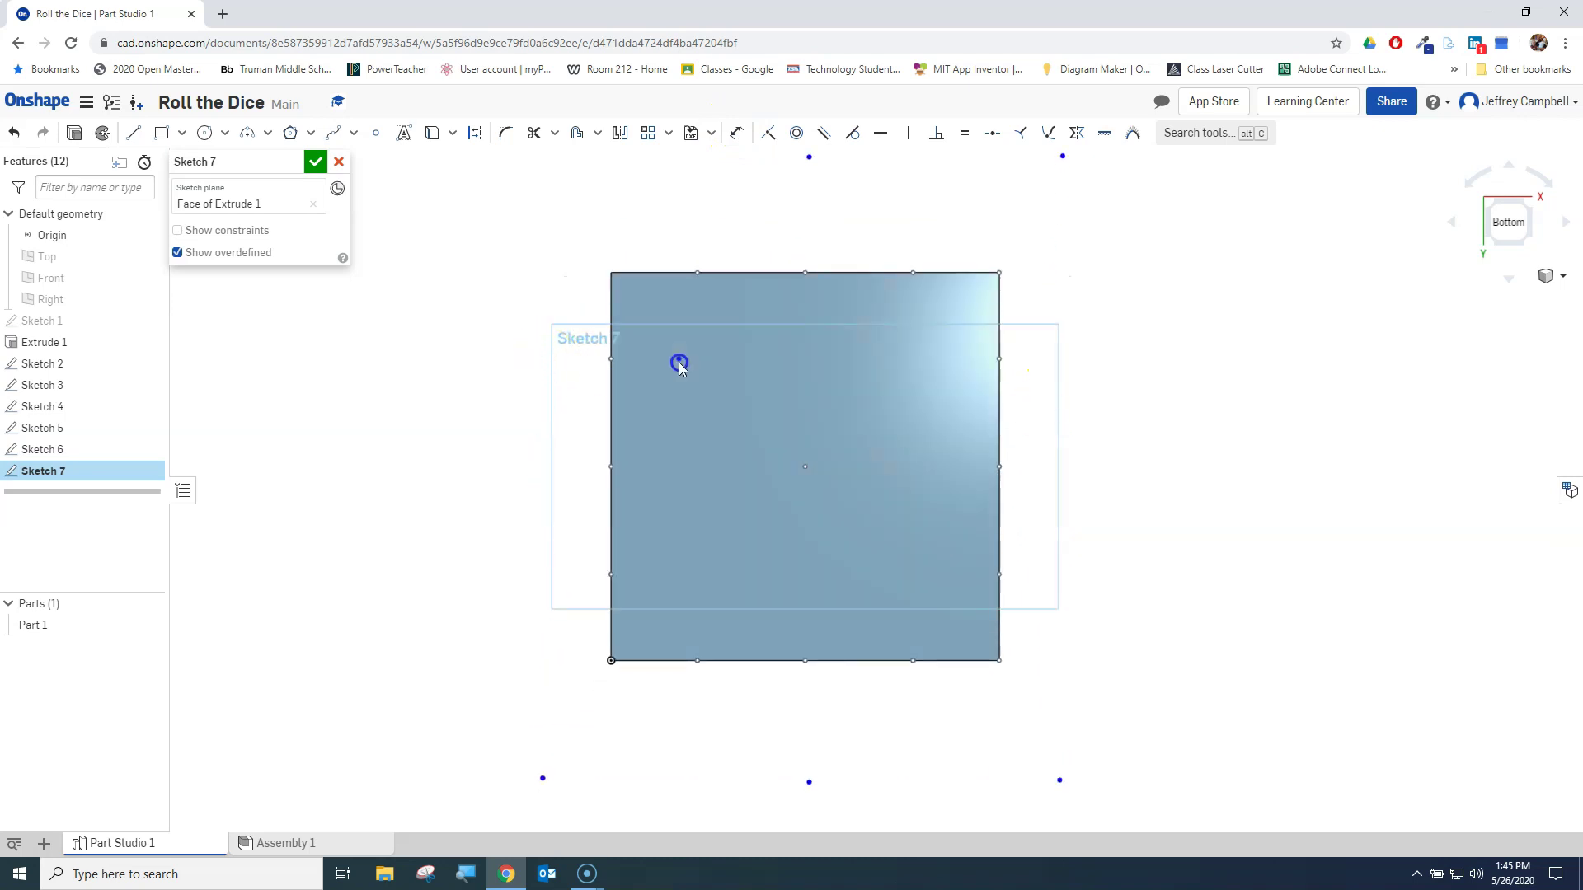
key(ctrl+z)
key(ctrl+z)
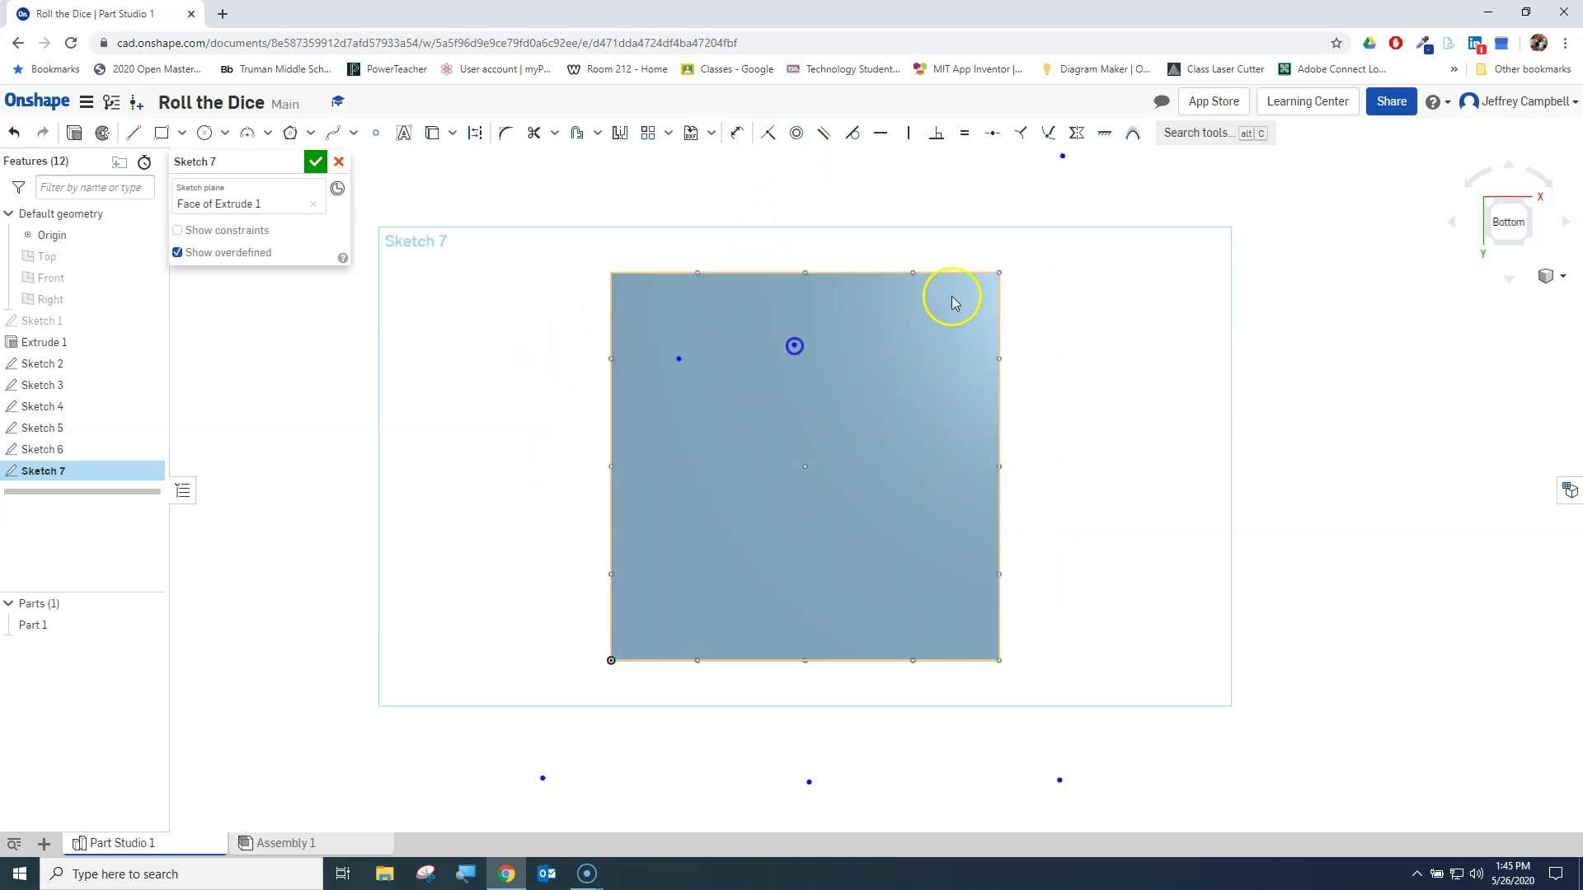
- Add three more pip points to Sketch 7: one in the top row, one bottom-right, one bottom-middle
click(945, 355)
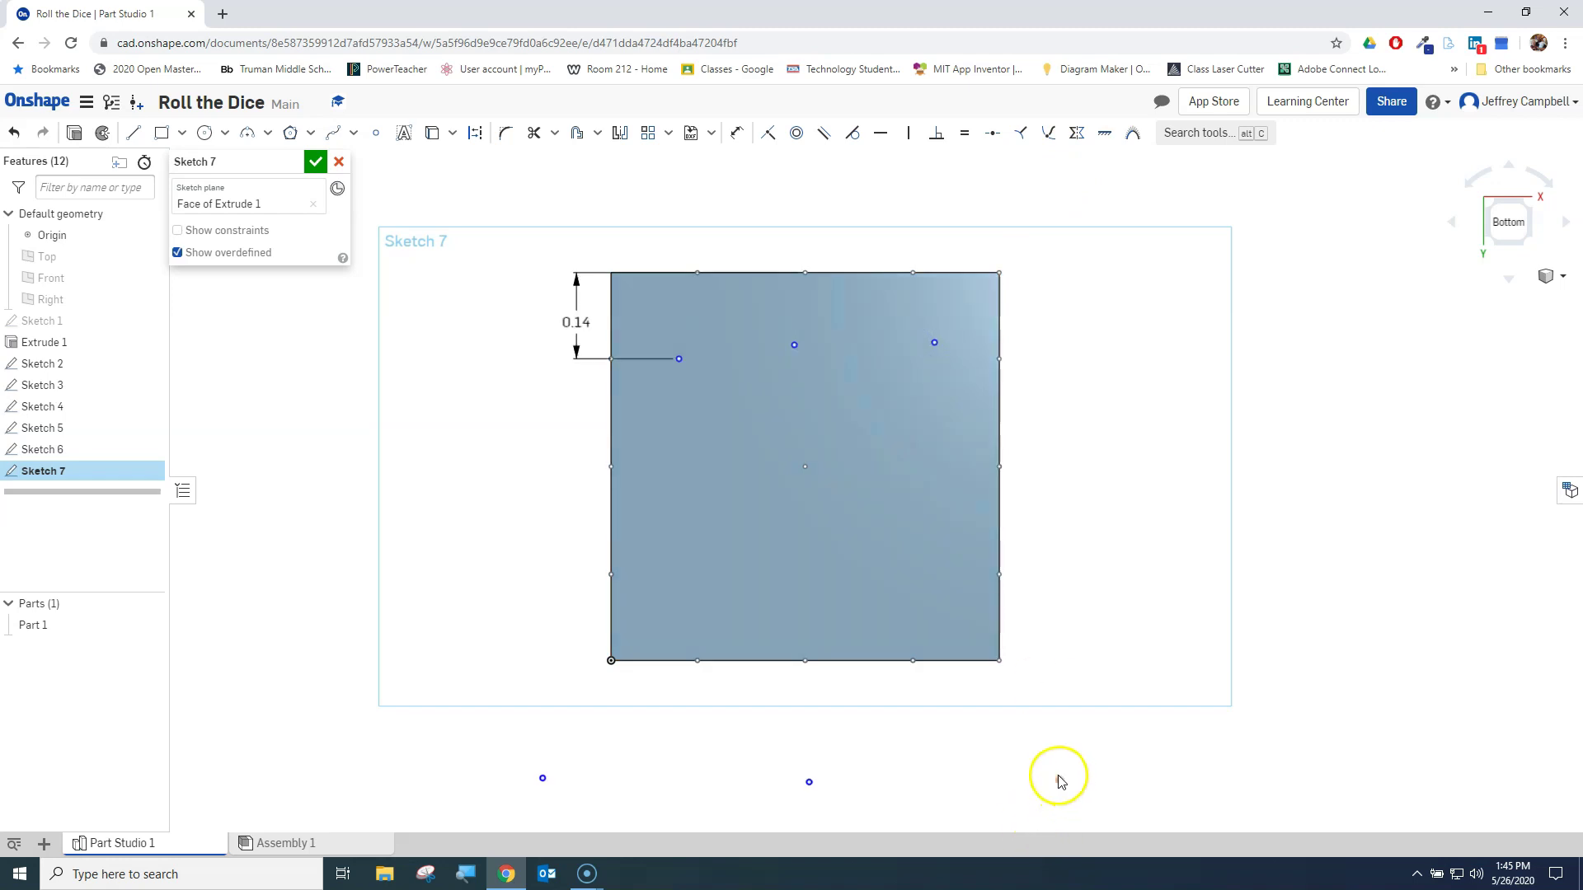
click(928, 610)
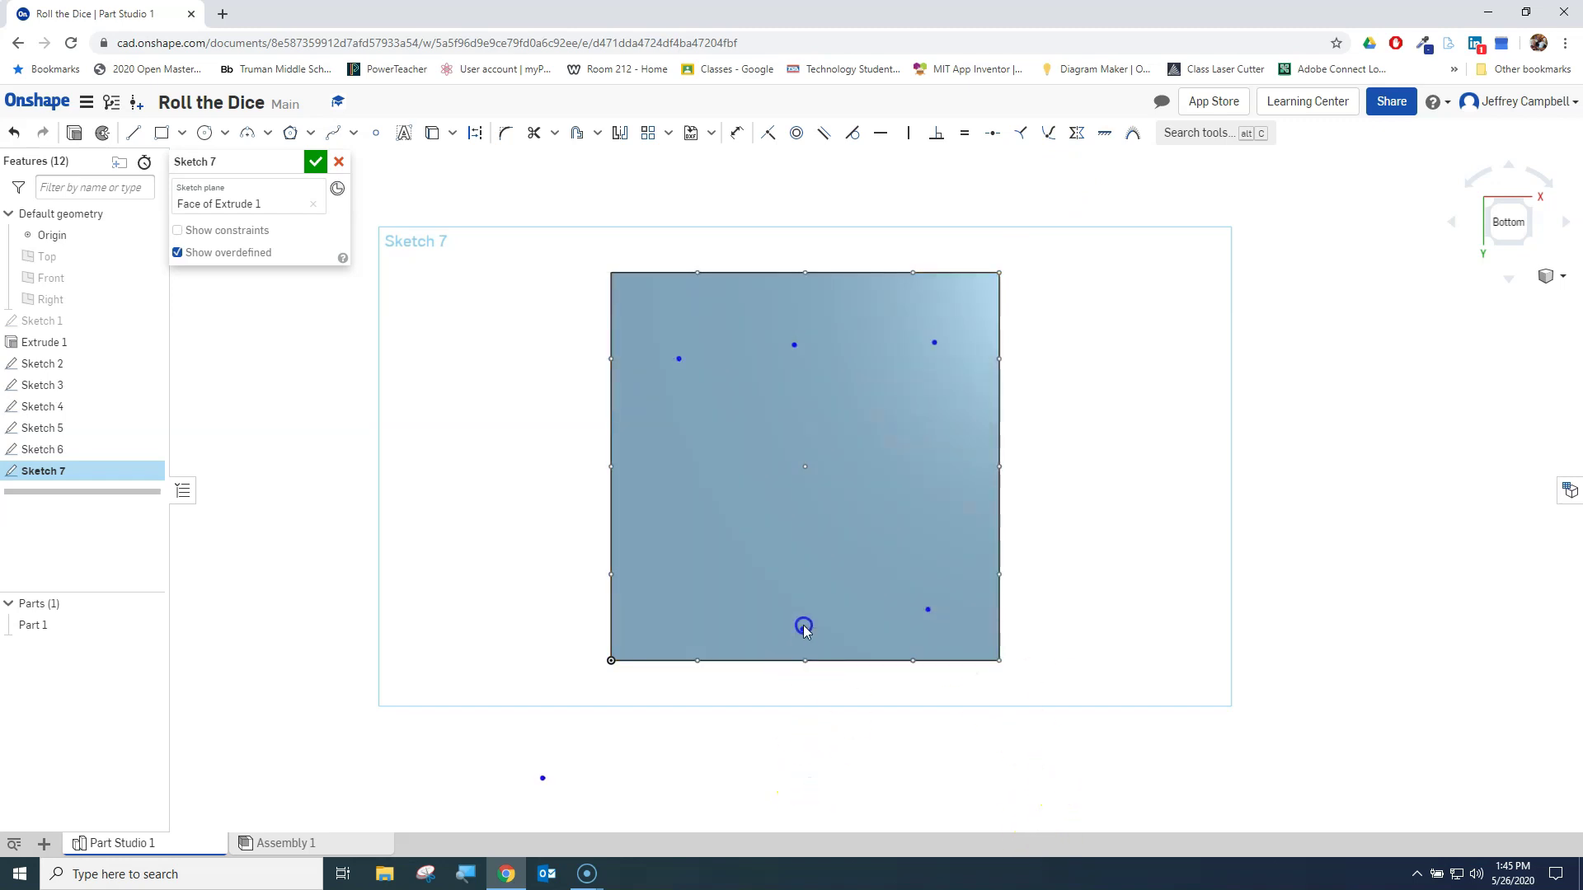
click(542, 795)
scroll(684, 387, up, 5)
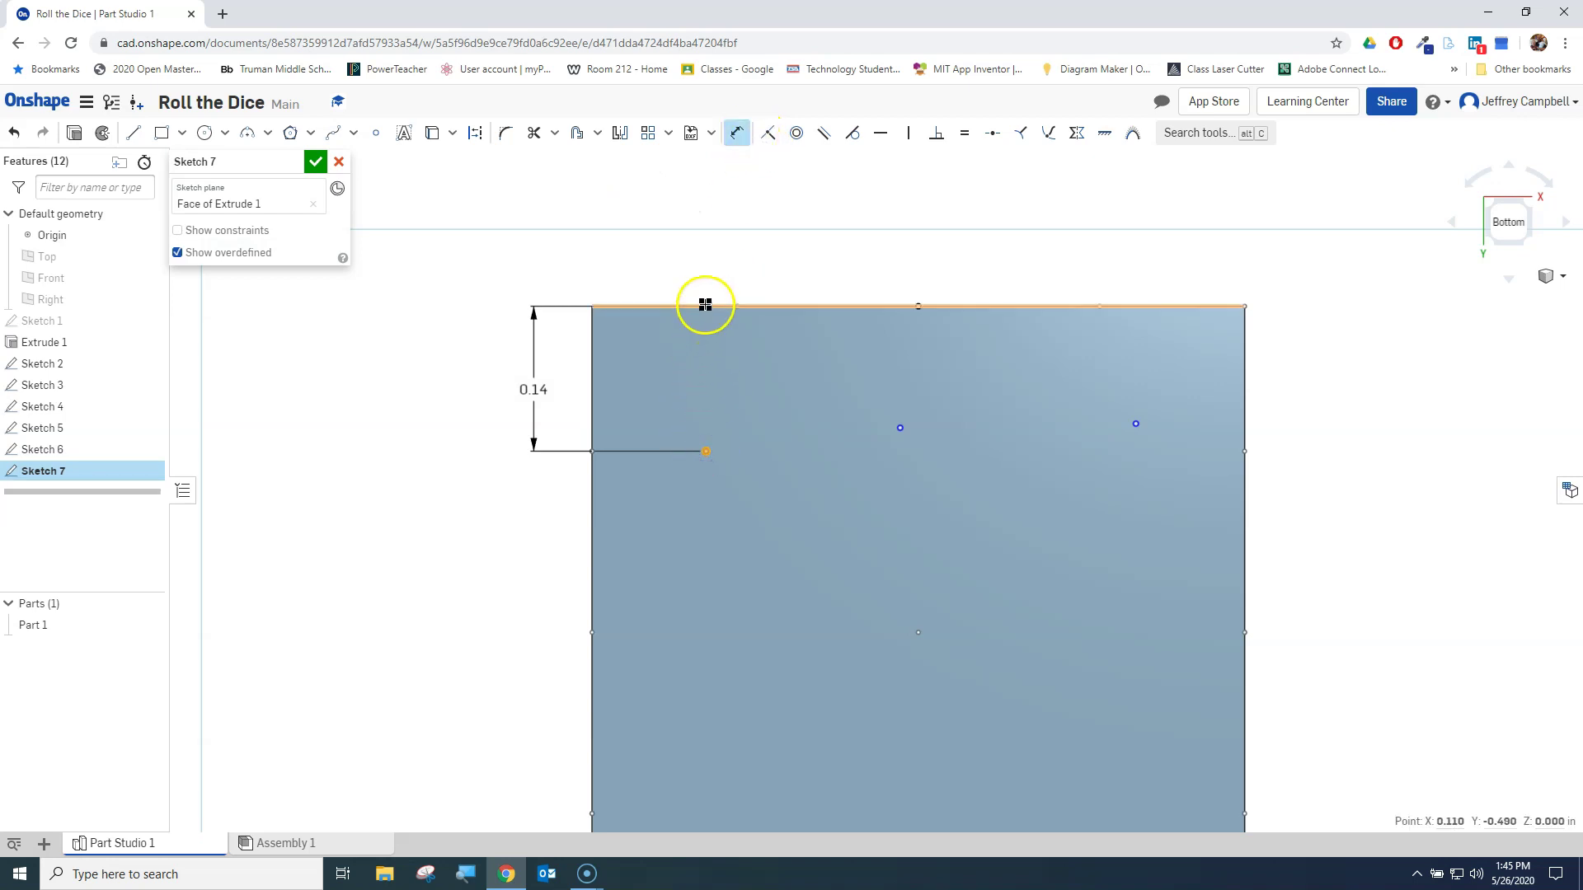
- Try a 0.11 horizontal dimension on the top-left pip, then undo it
click(705, 305)
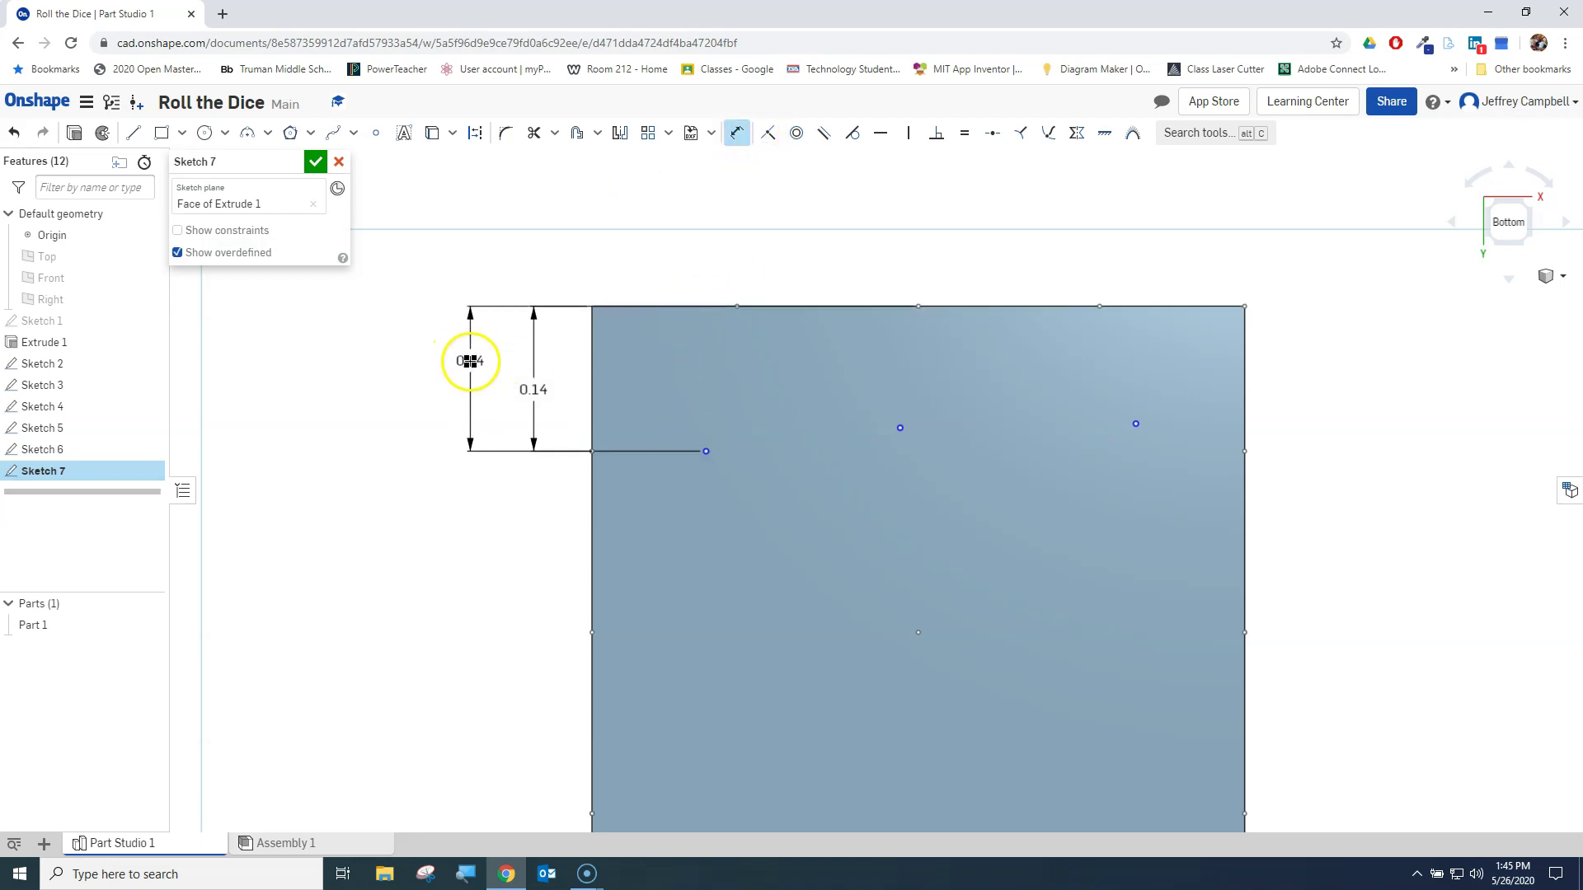
click(731, 128)
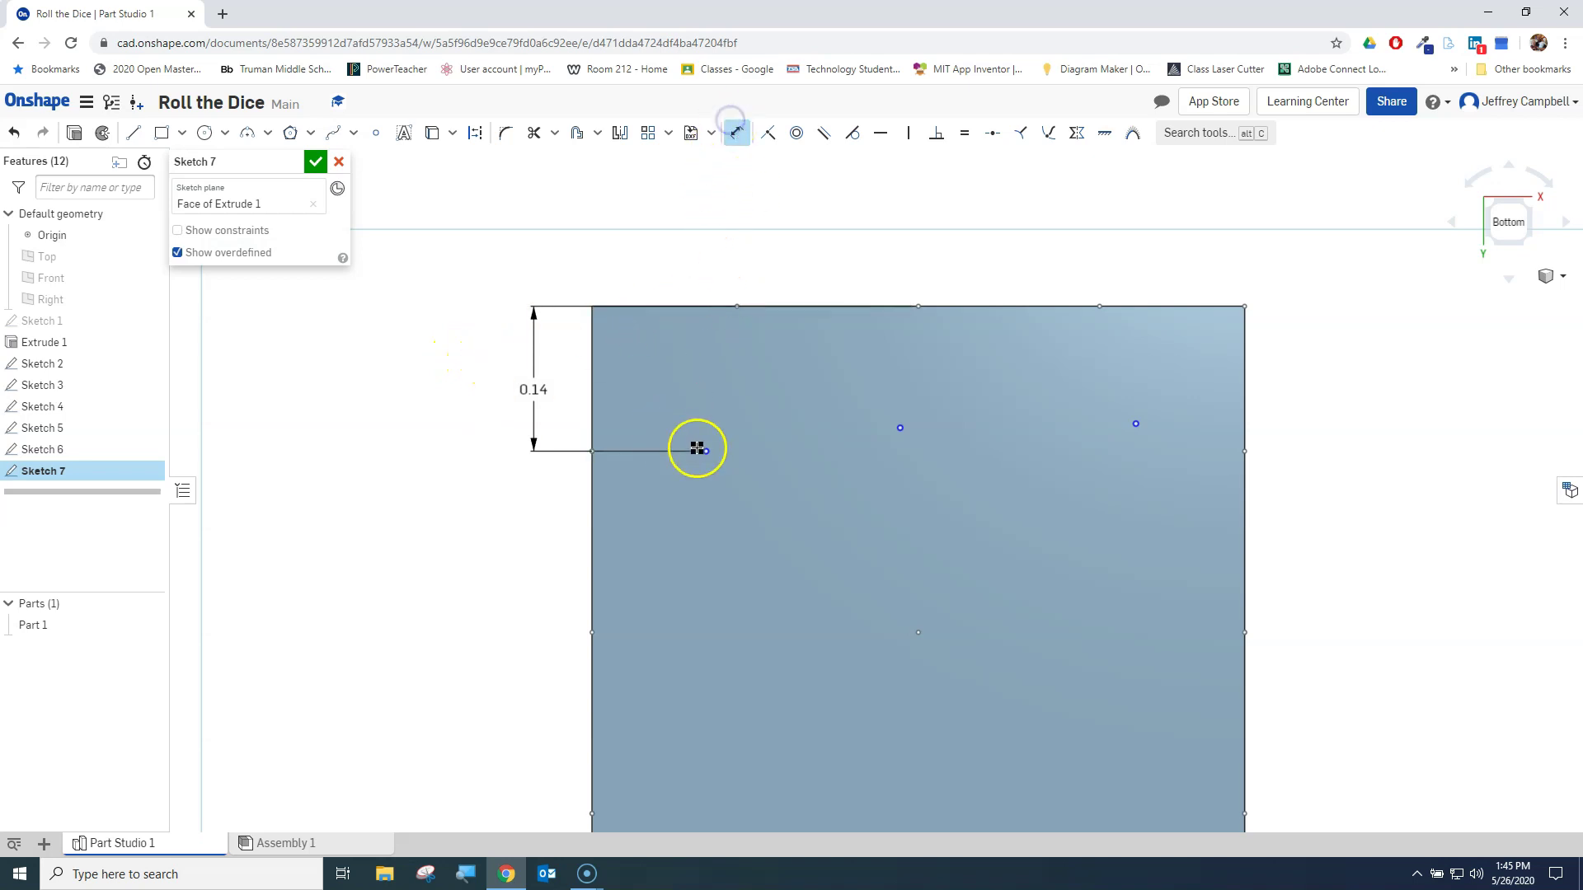
click(699, 449)
click(651, 341)
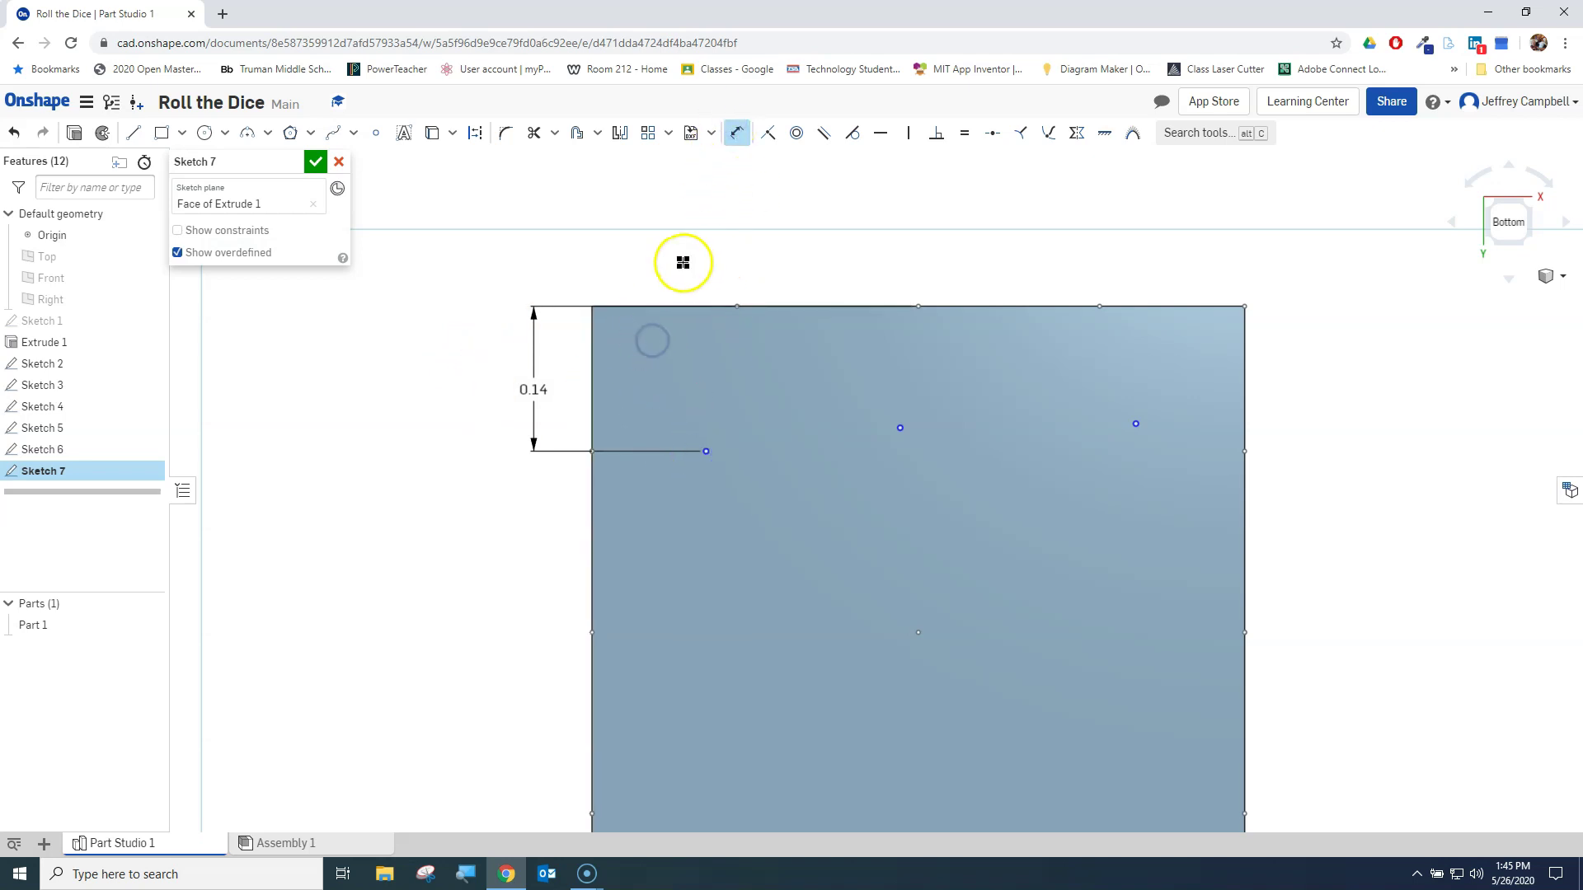
click(705, 452)
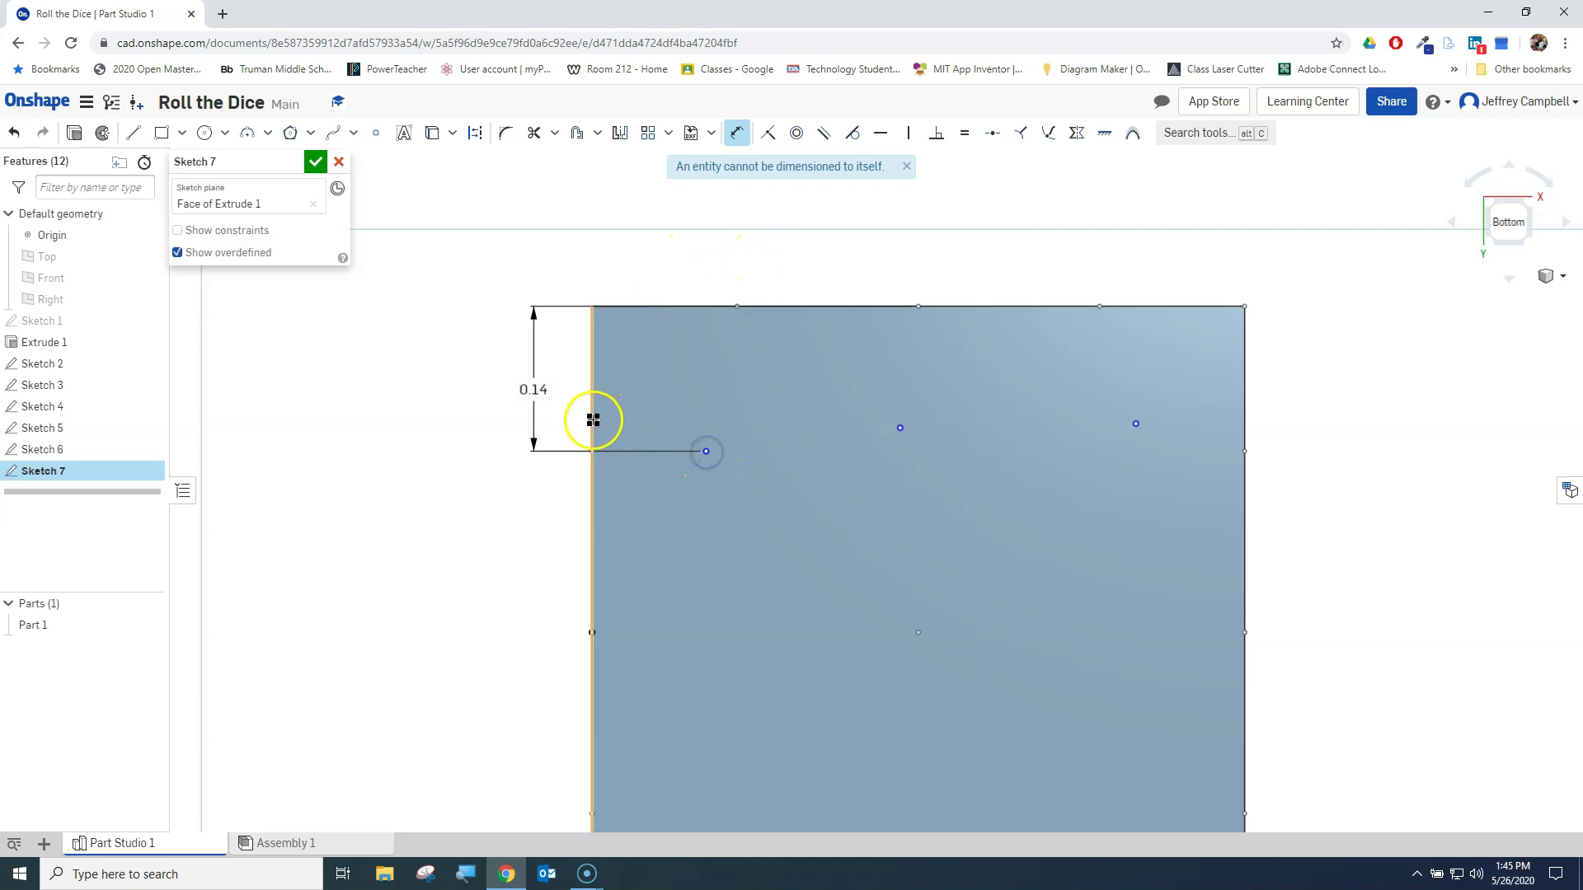
click(648, 259)
text(0.11)
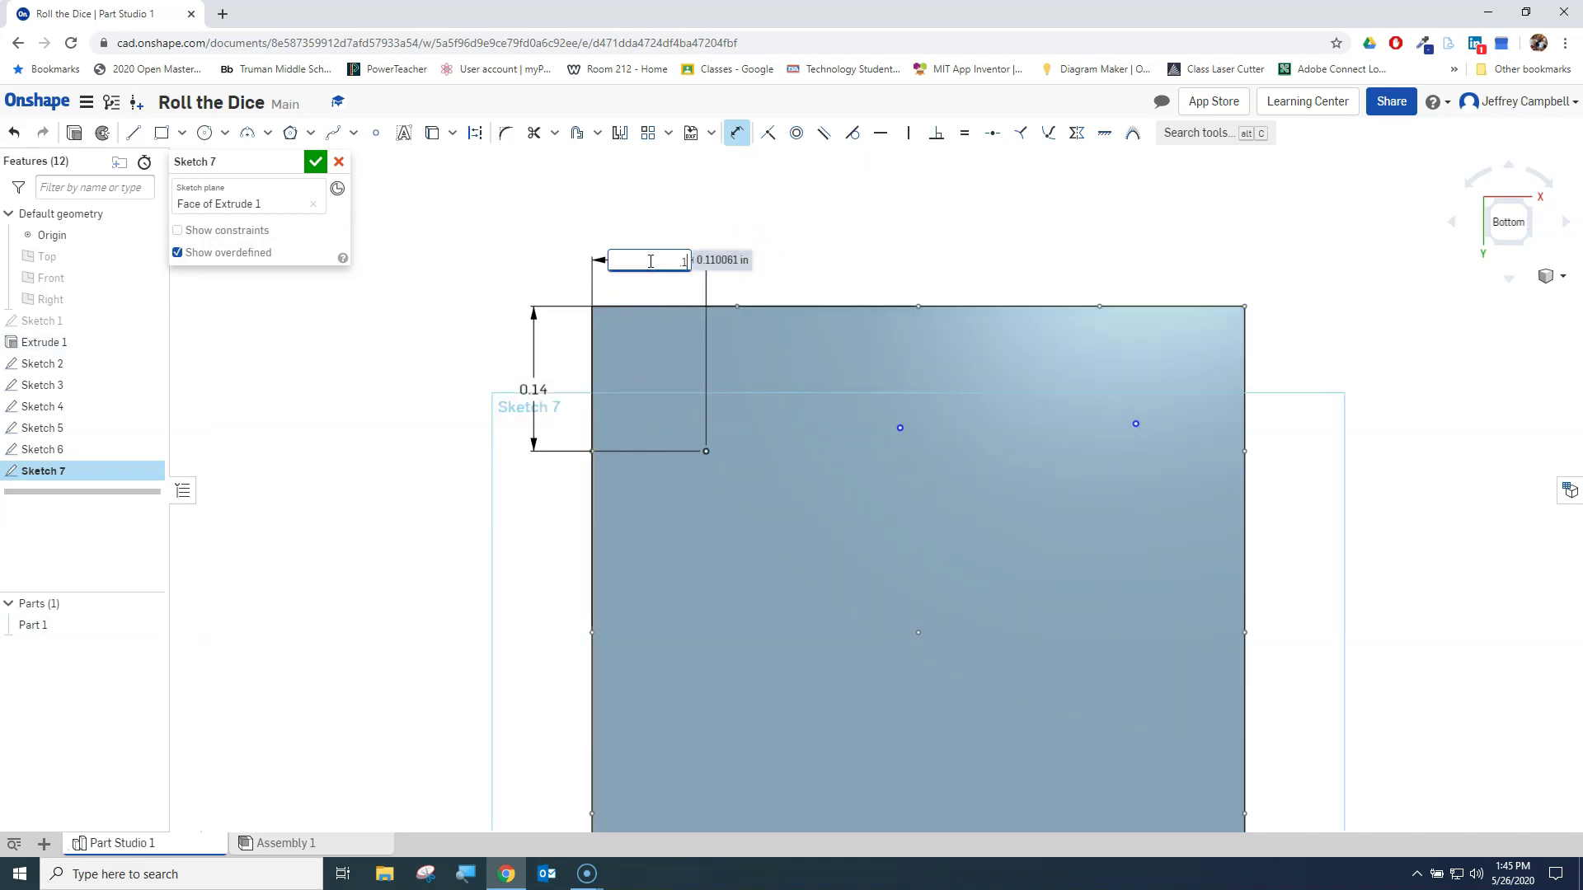
key(Return)
key(ctrl+z)
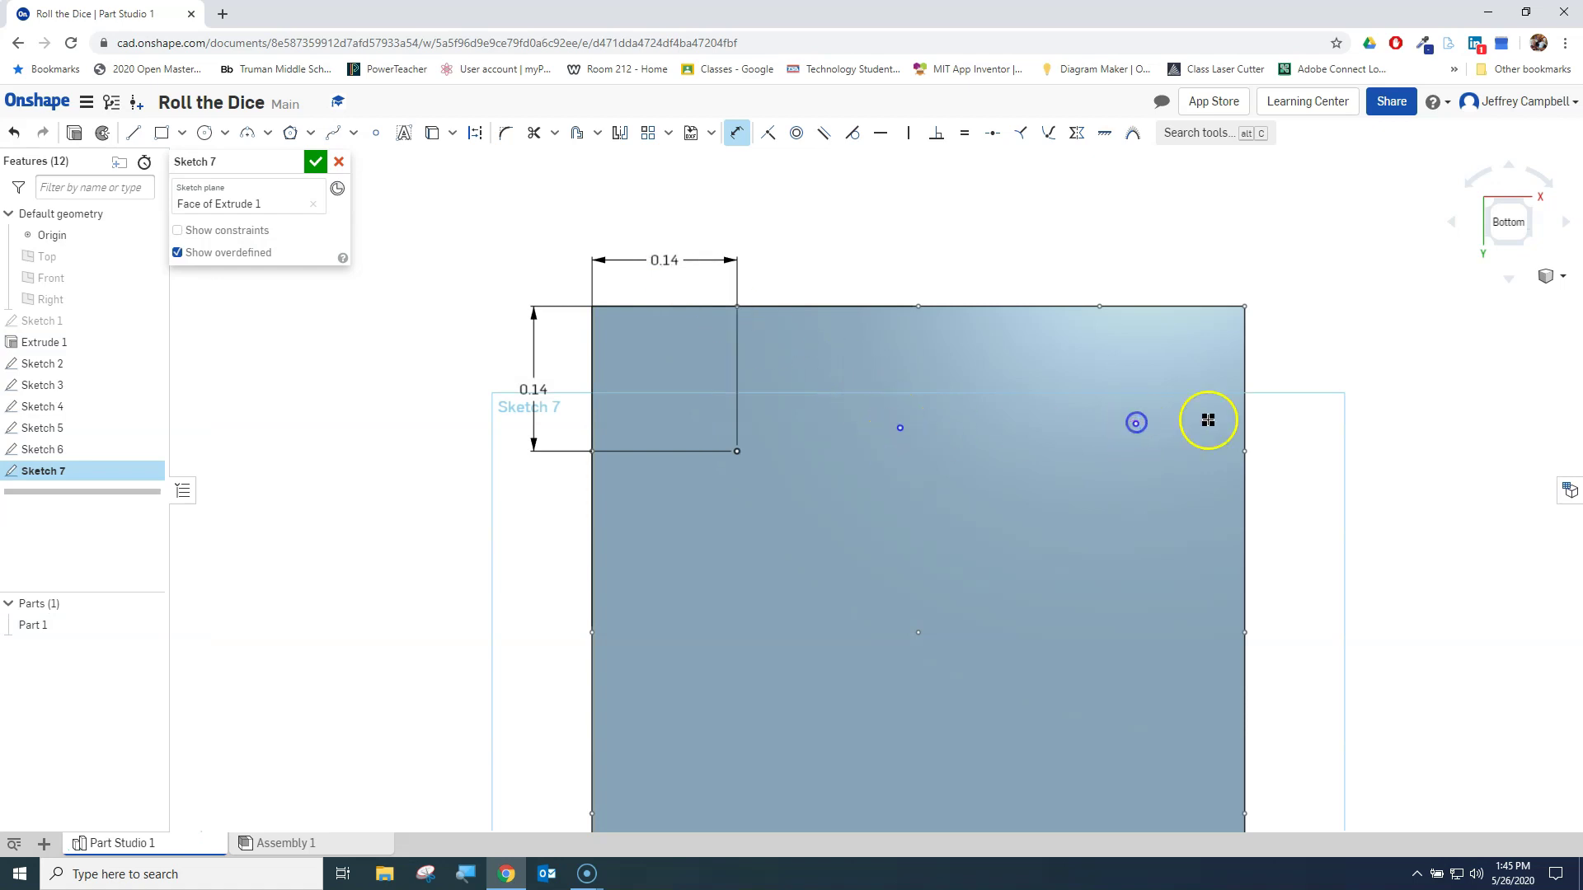
- Dimension the top-right pip 0.14 from the right edge and 0.14 below the top edge
click(1247, 418)
click(1136, 371)
click(1170, 259)
text(0.14)
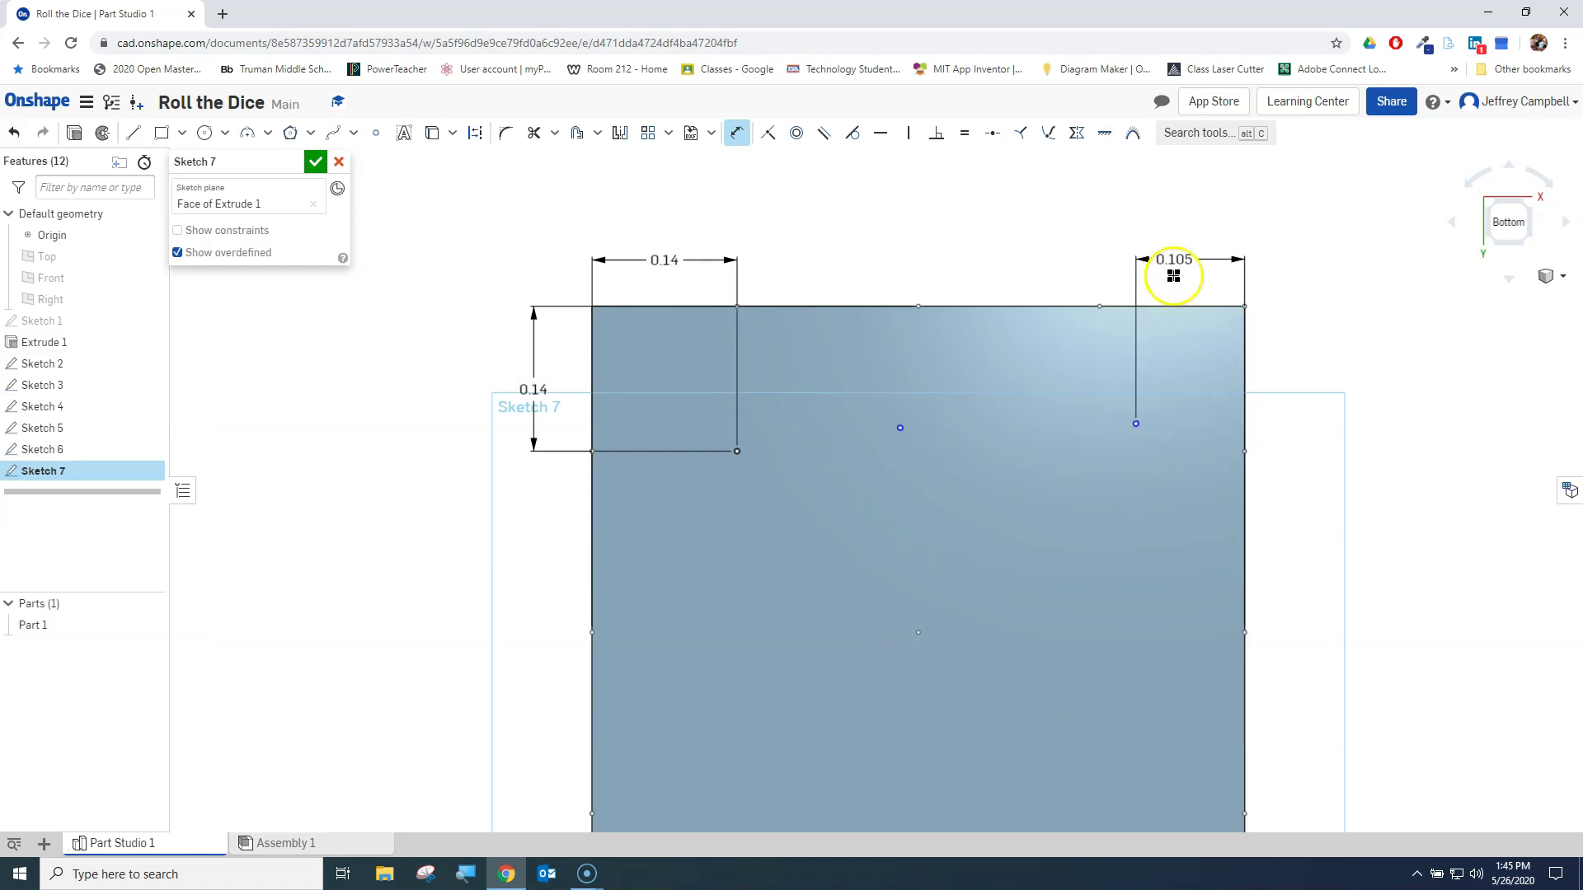
click(1129, 426)
click(1118, 307)
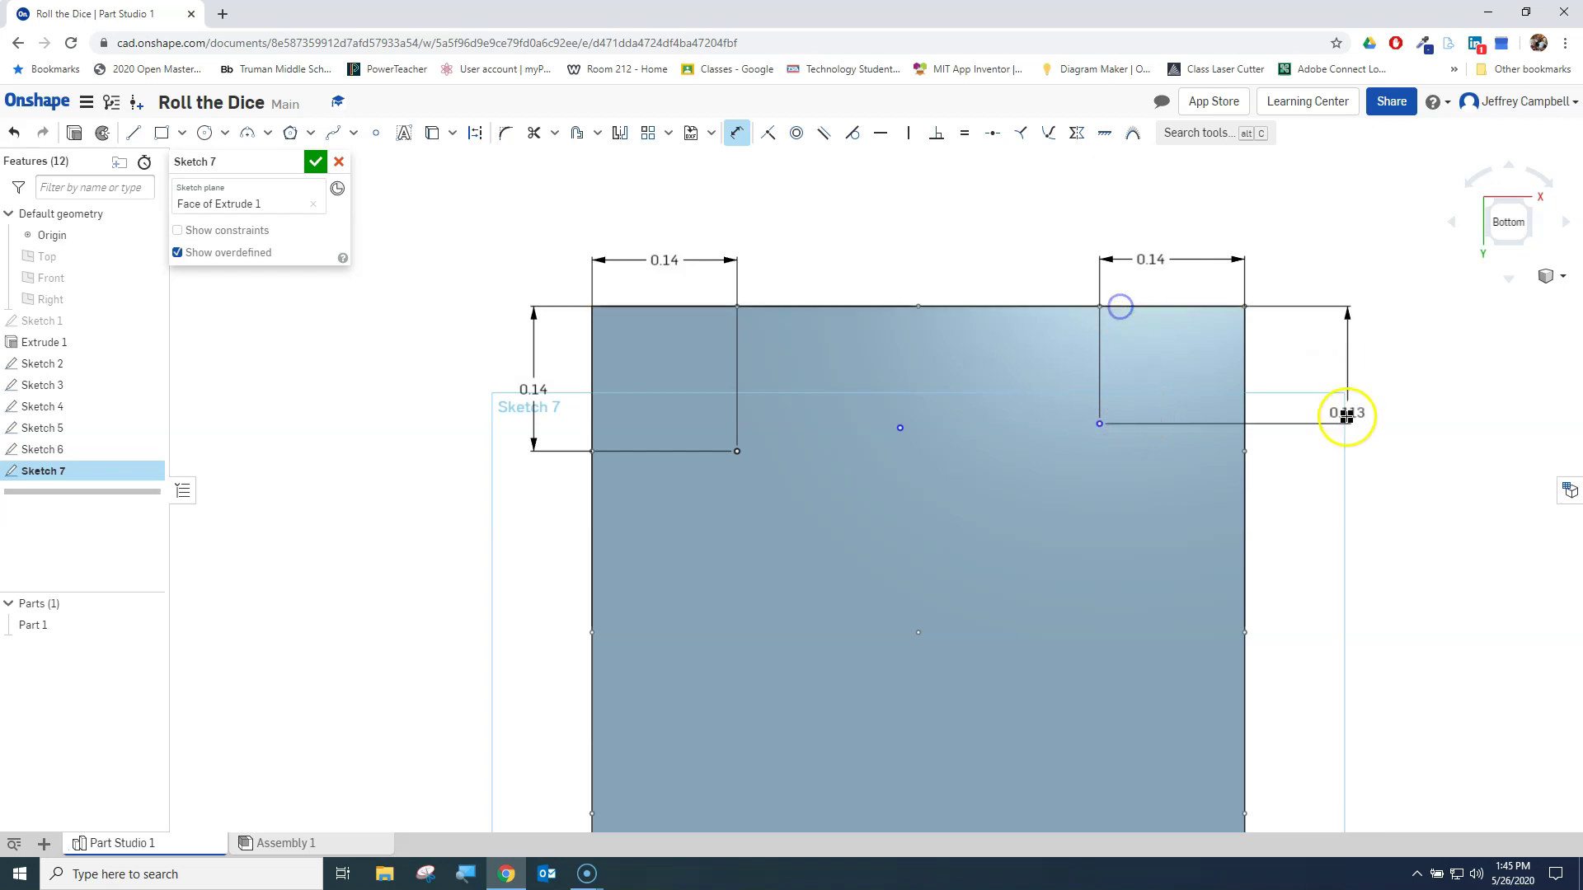
click(1346, 415)
text(0.14)
key(Return)
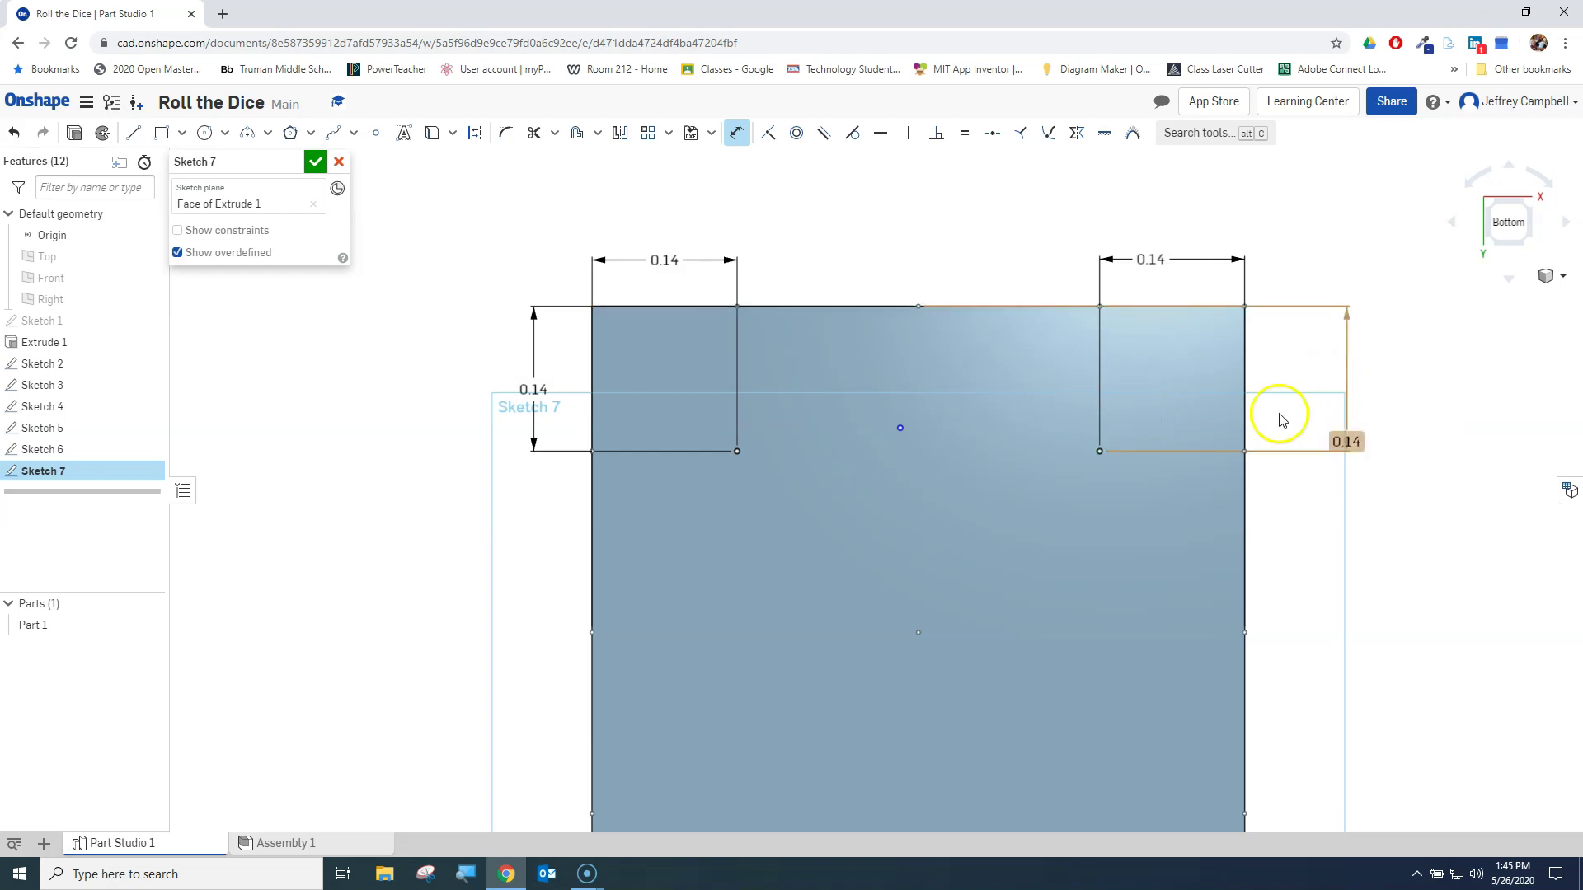
click(891, 434)
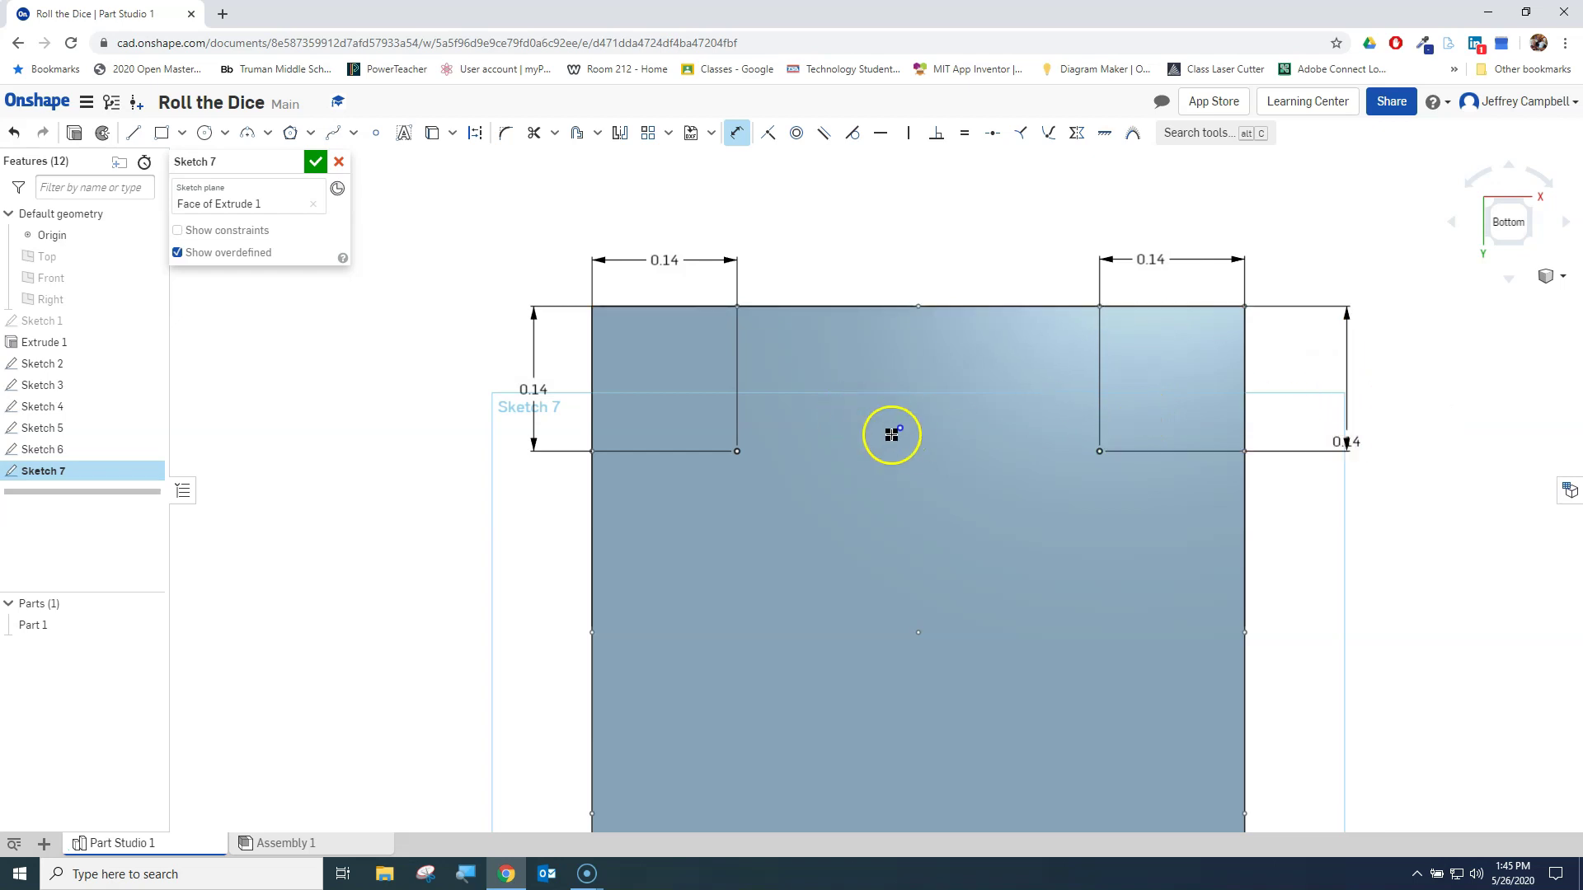
- Place the middle pip 0.14 below the top edge and 0.315 from the right edge
click(896, 308)
click(432, 366)
text(.1)
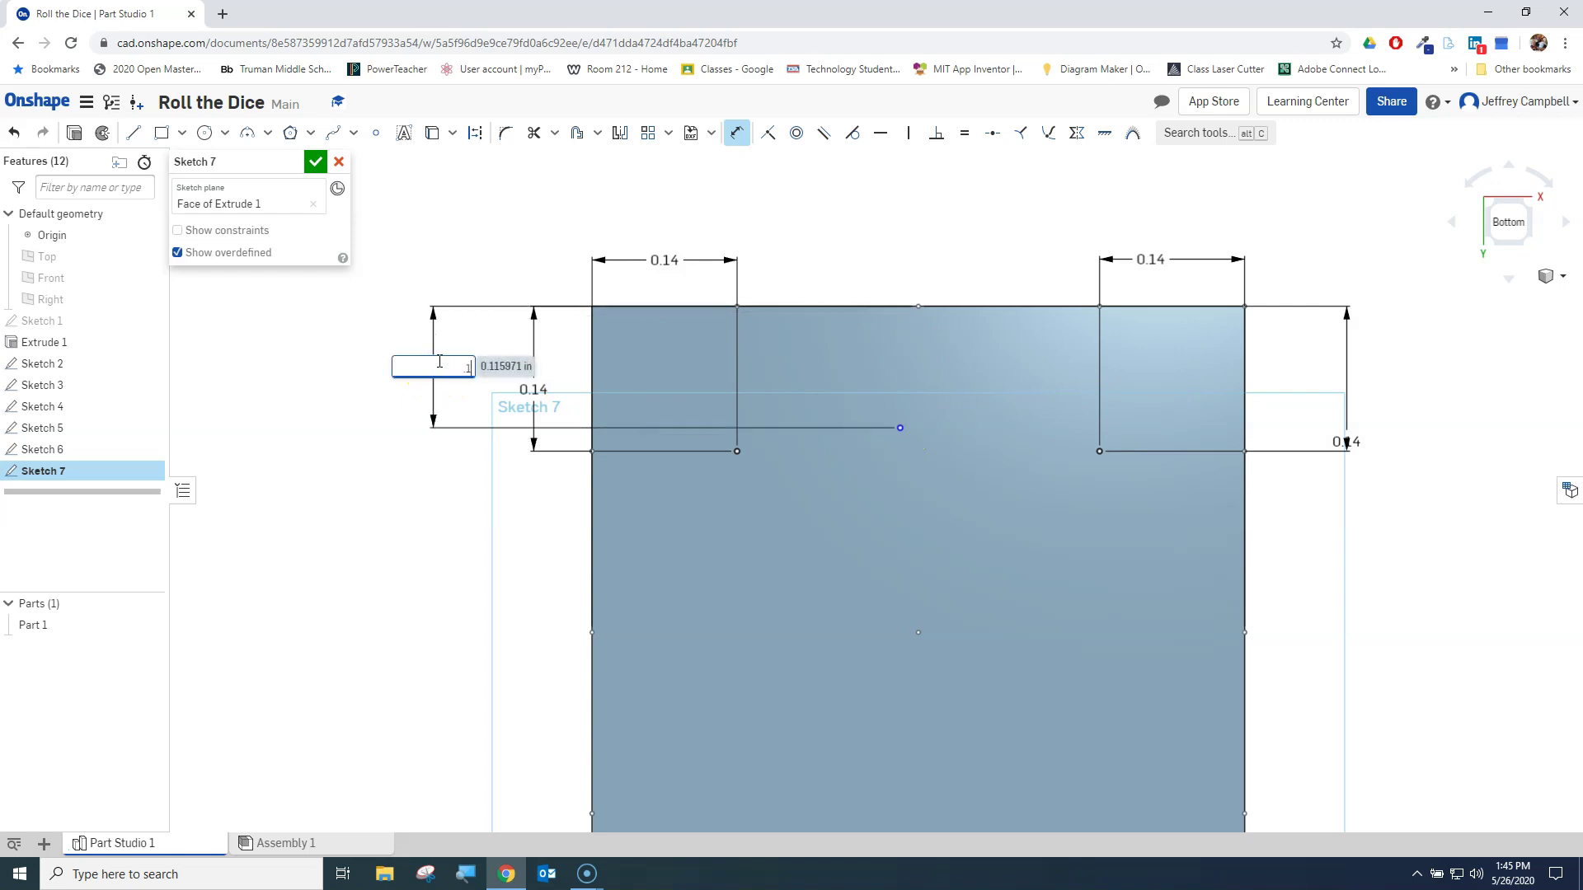
text(4)
key(Return)
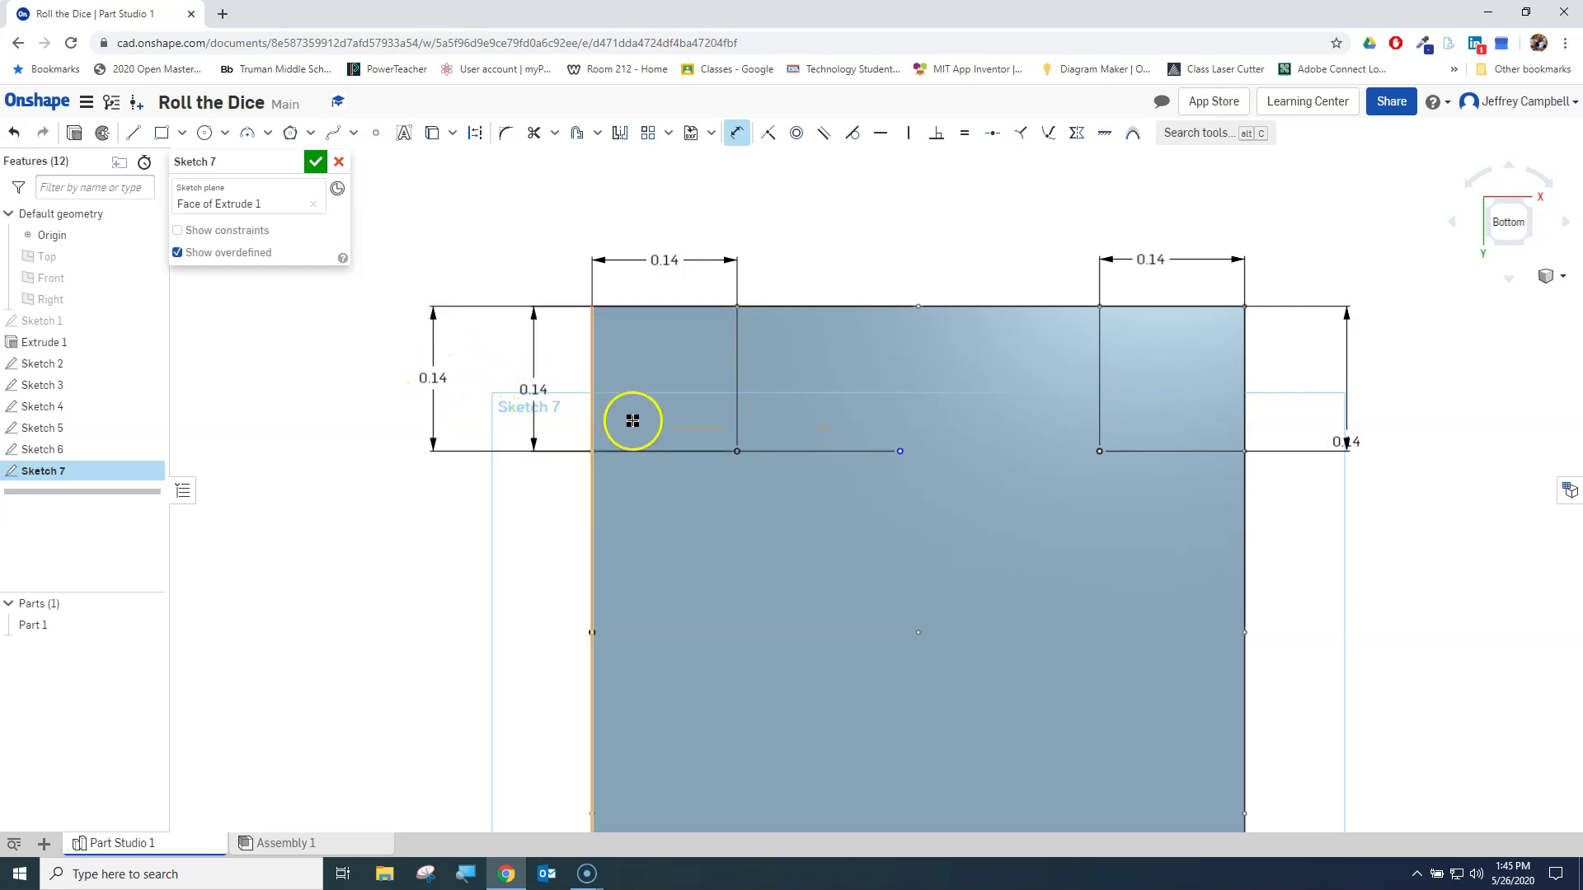
click(901, 449)
click(1244, 425)
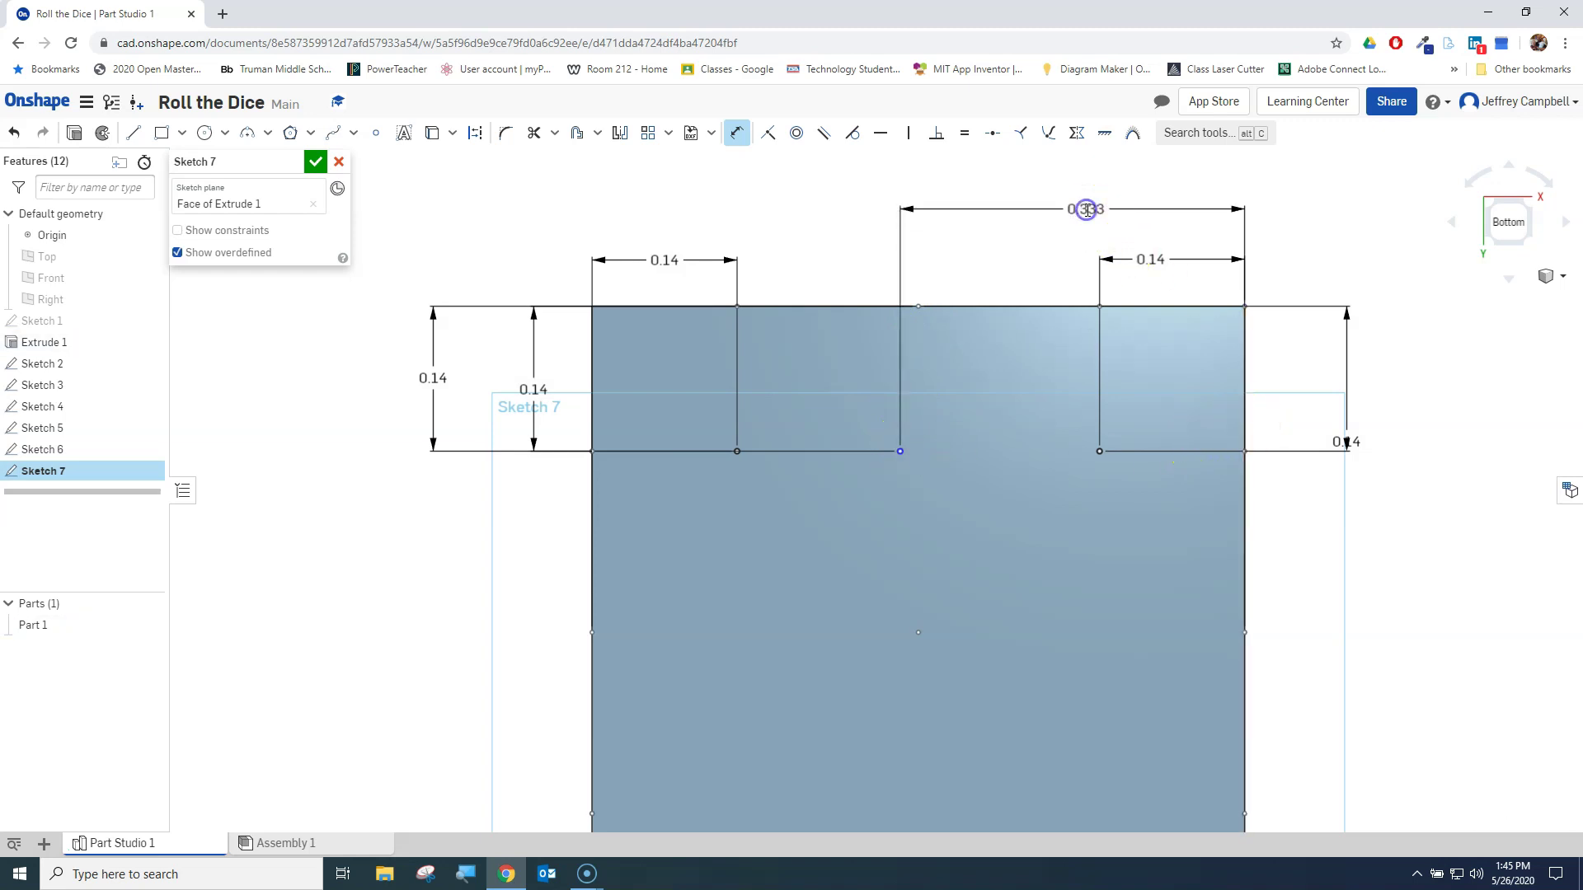
click(1086, 210)
text(.3)
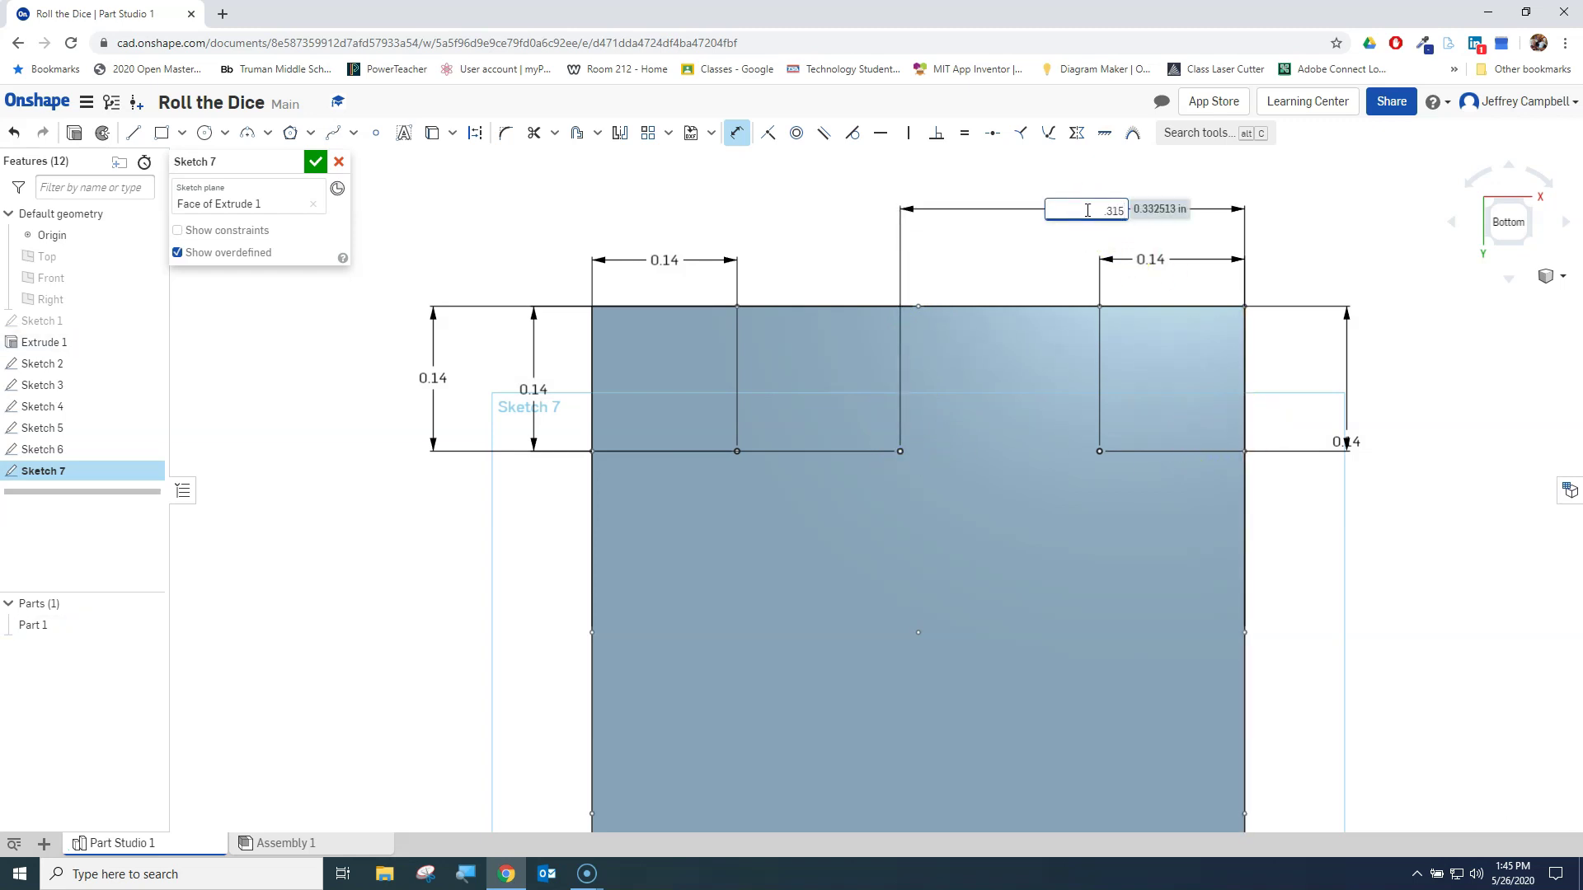
text(15)
key(Return)
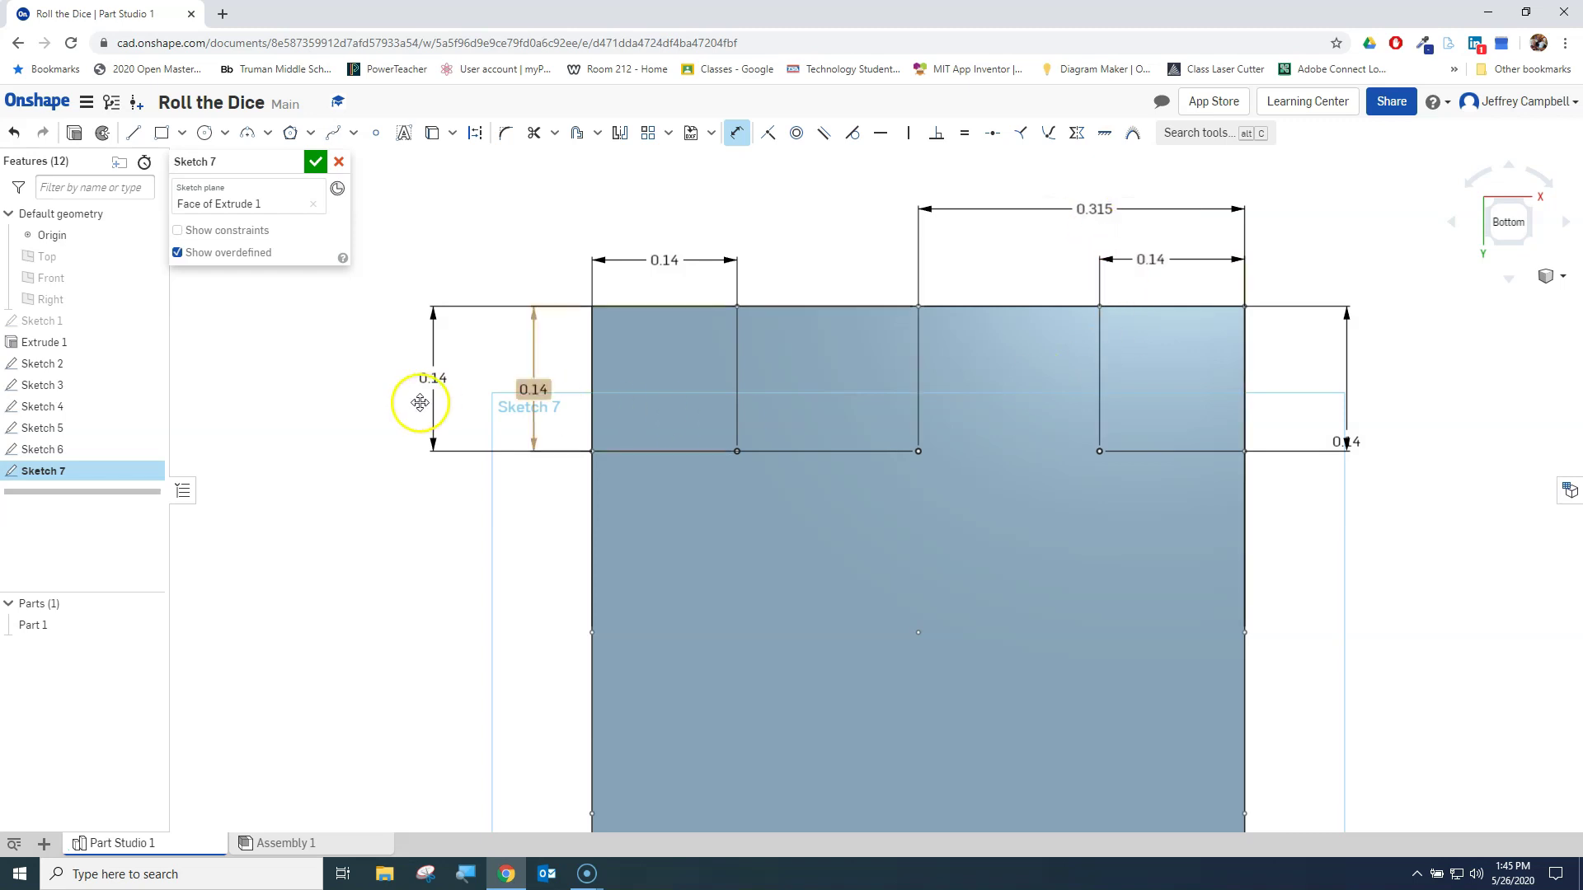
middle_drag(1292, 640, 1255, 460)
- Dimension the bottom-right corner pip 0.14 from the right edge and 0.14 from the bottom
middle_drag(1320, 693, 1302, 538)
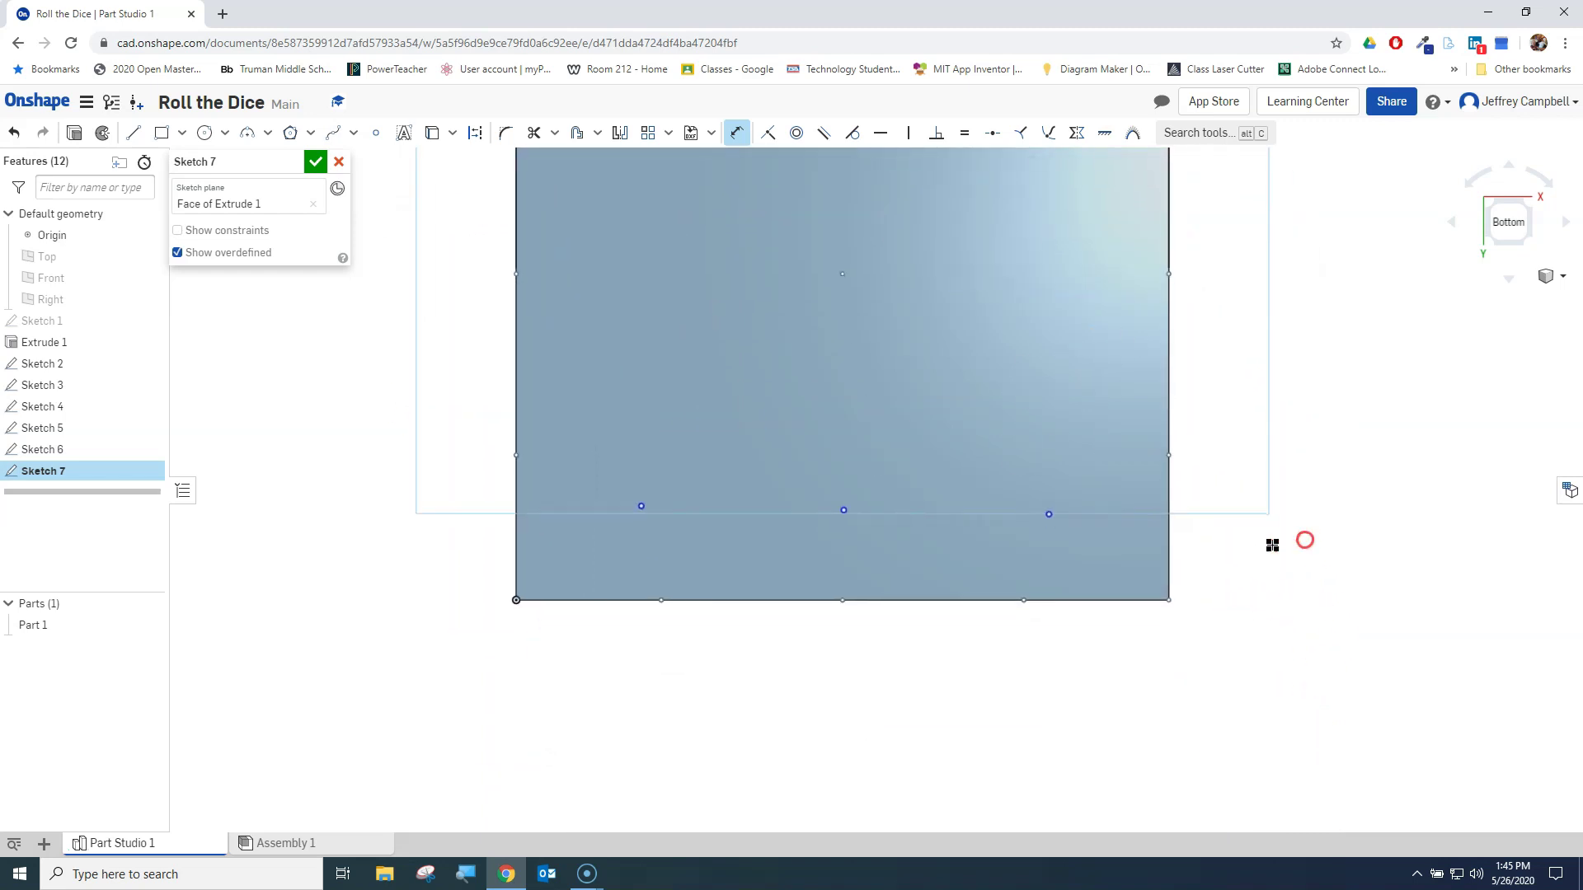
click(1050, 515)
click(1168, 514)
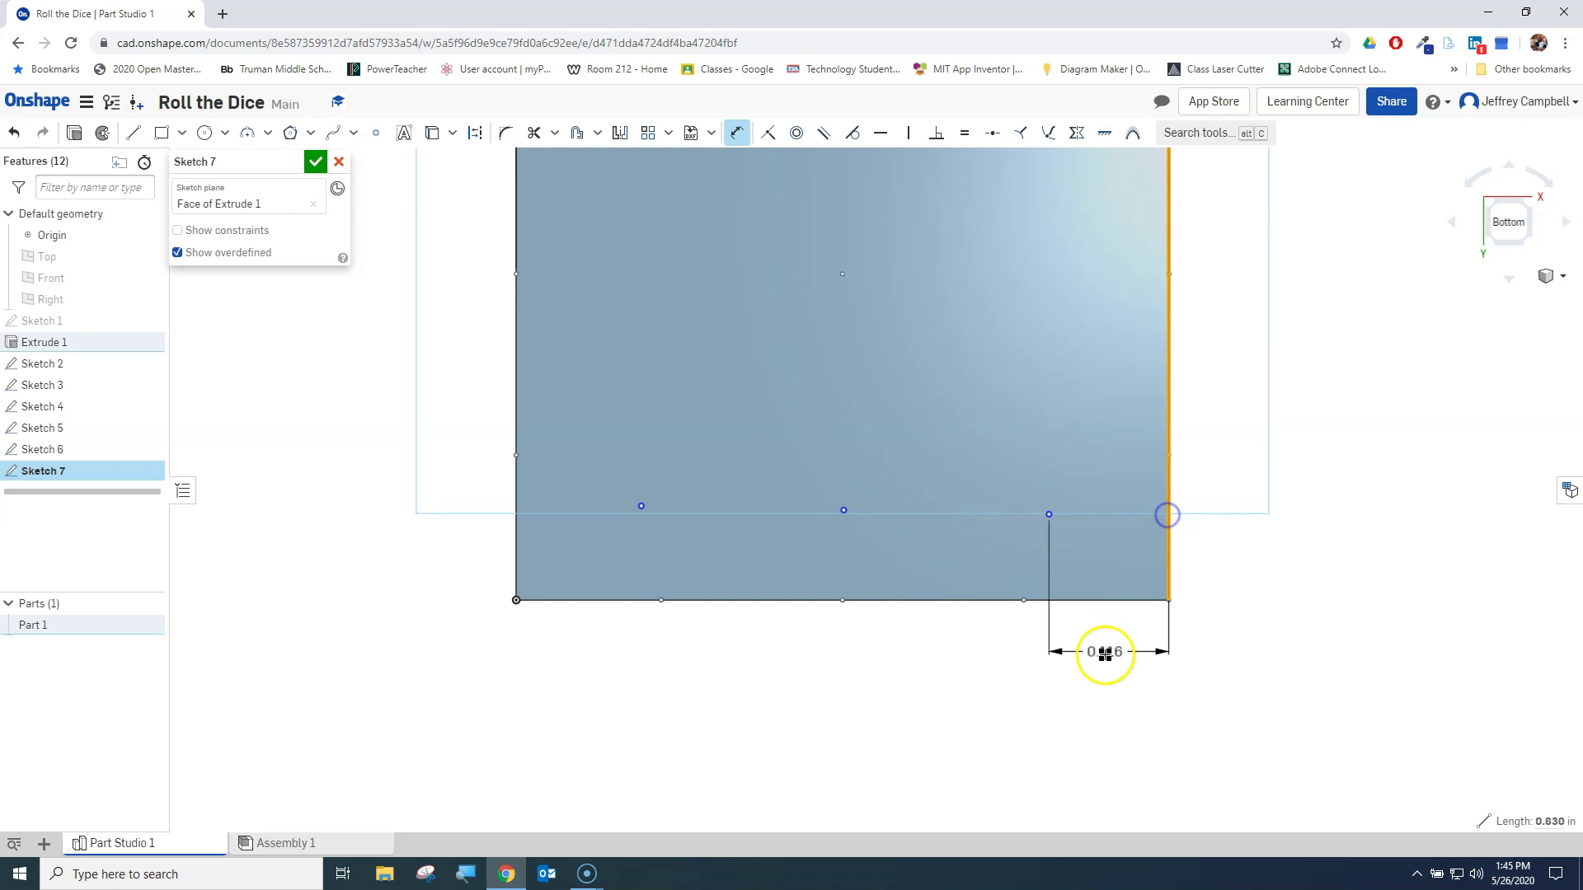
click(1104, 656)
text(.14)
key(Return)
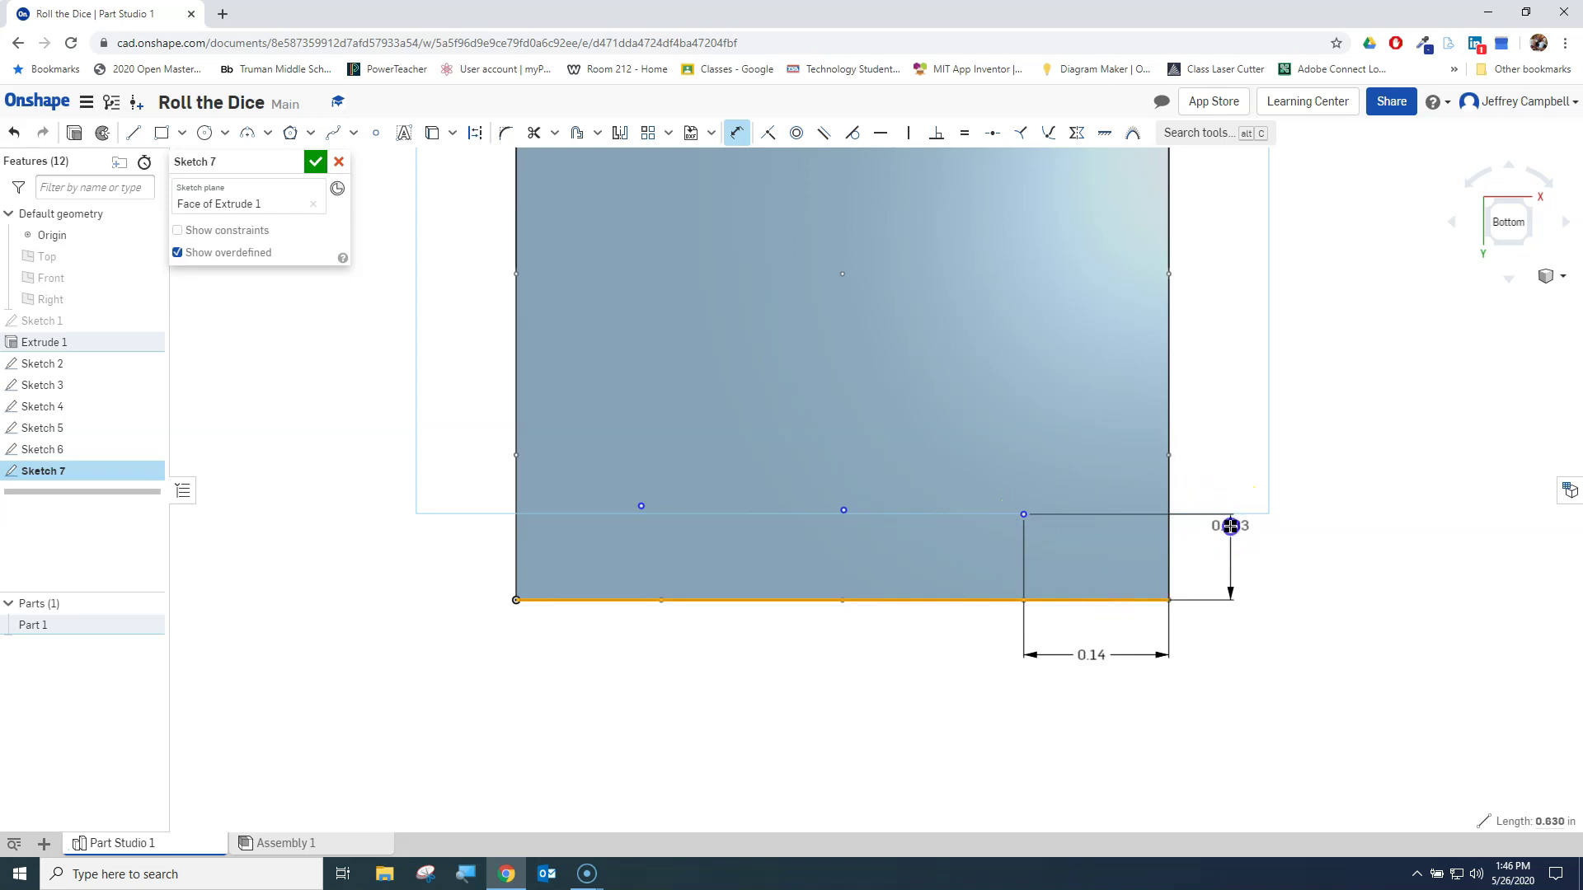
click(1204, 521)
click(1204, 521)
text(.14)
key(Return)
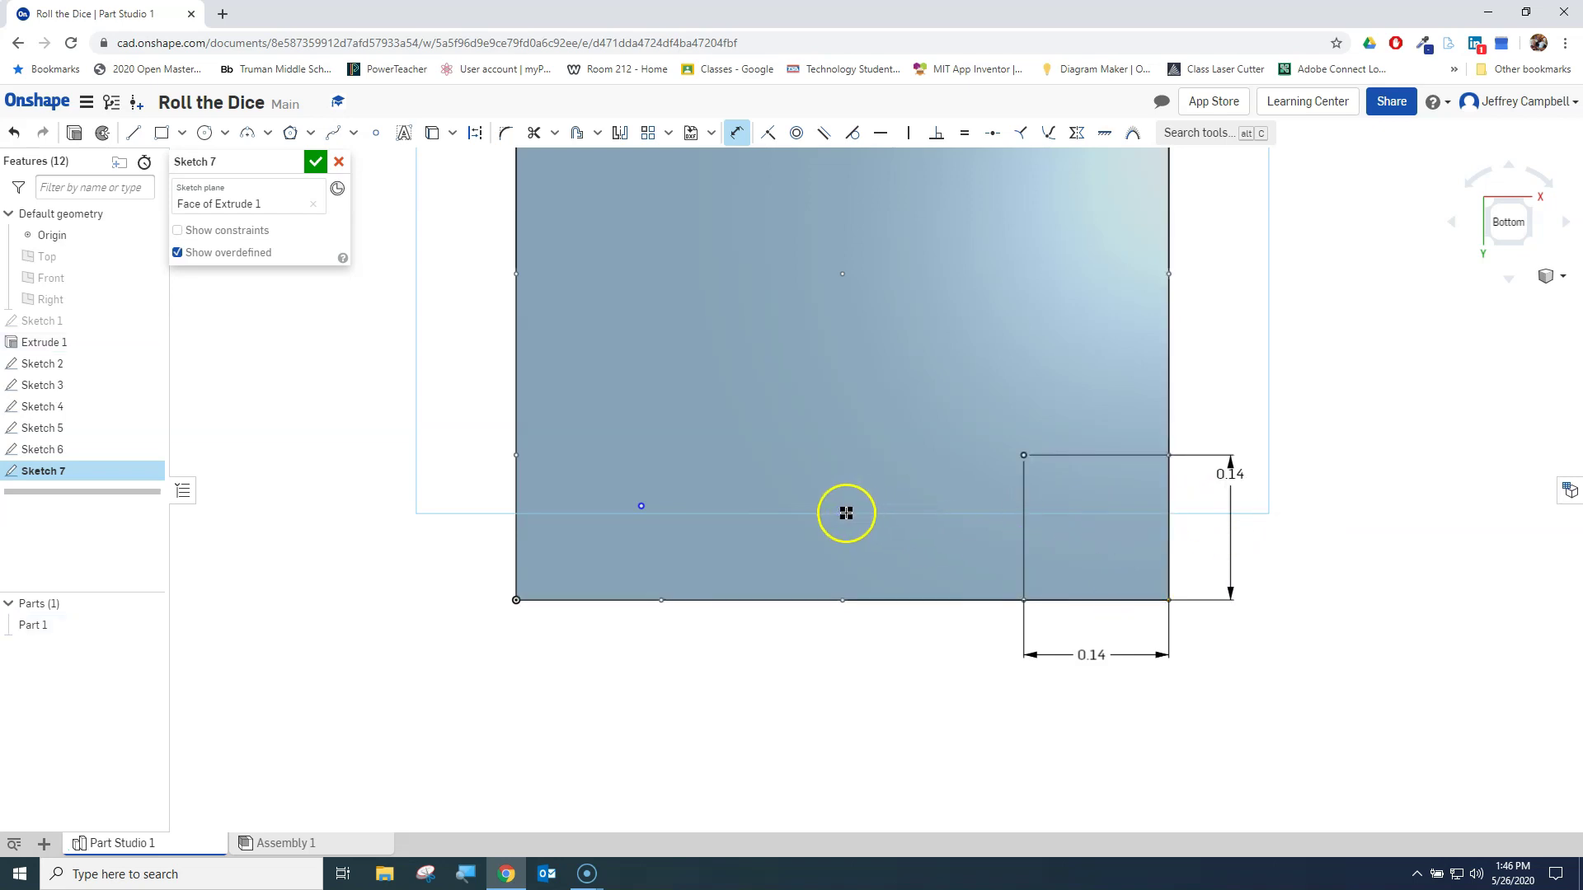
- Set the bottom middle pip's span to 0.315 and its height to 0.14
click(1169, 526)
click(1018, 707)
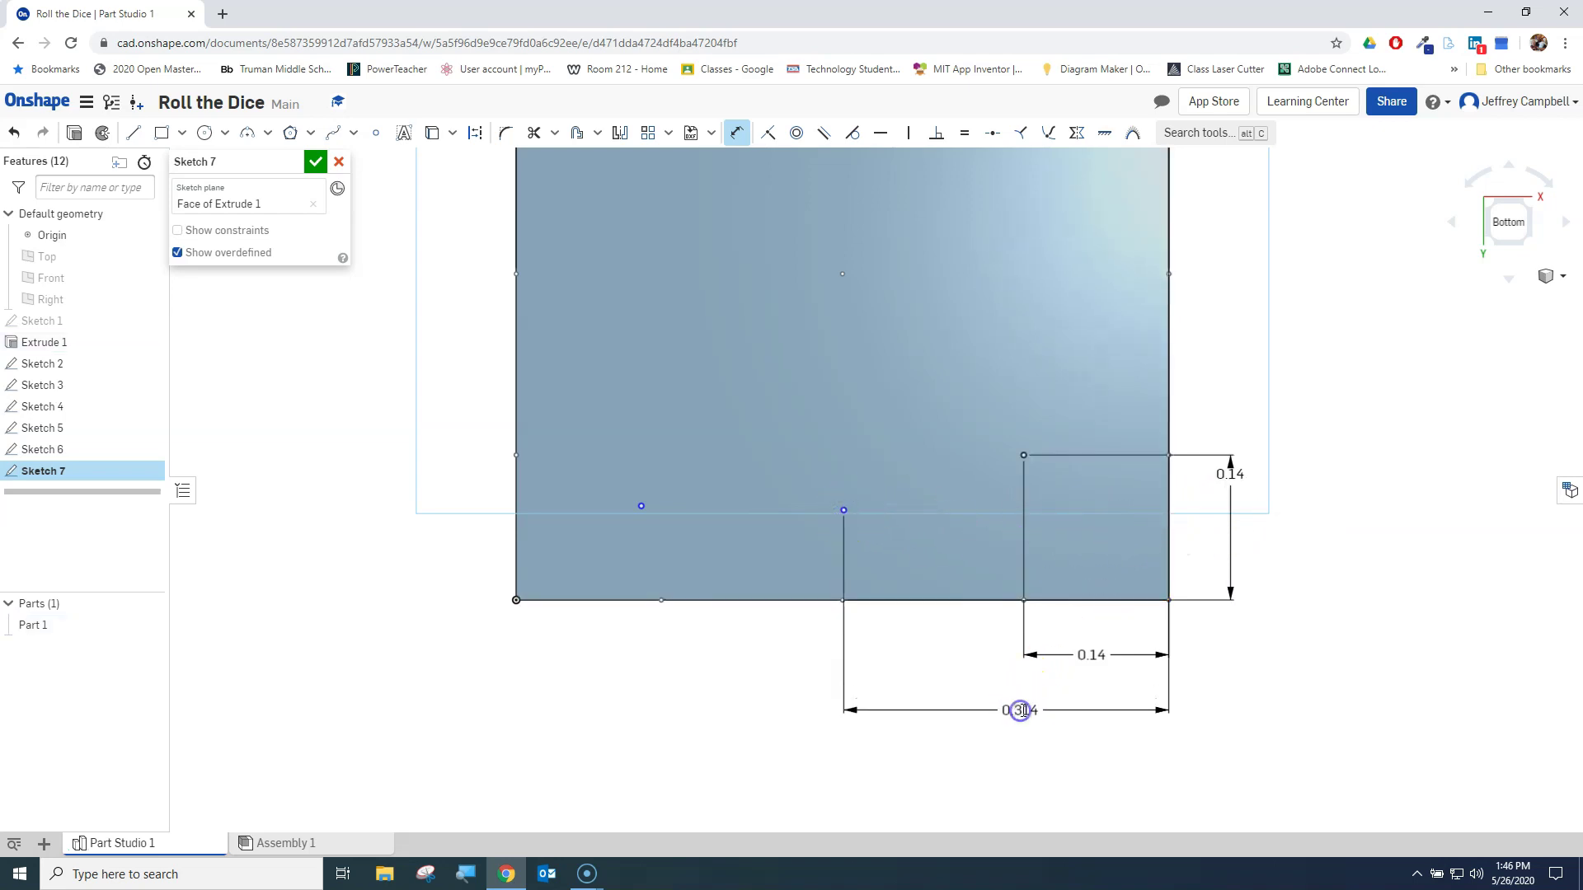
text(.314)
key(BackSpace)
text(5)
key(Return)
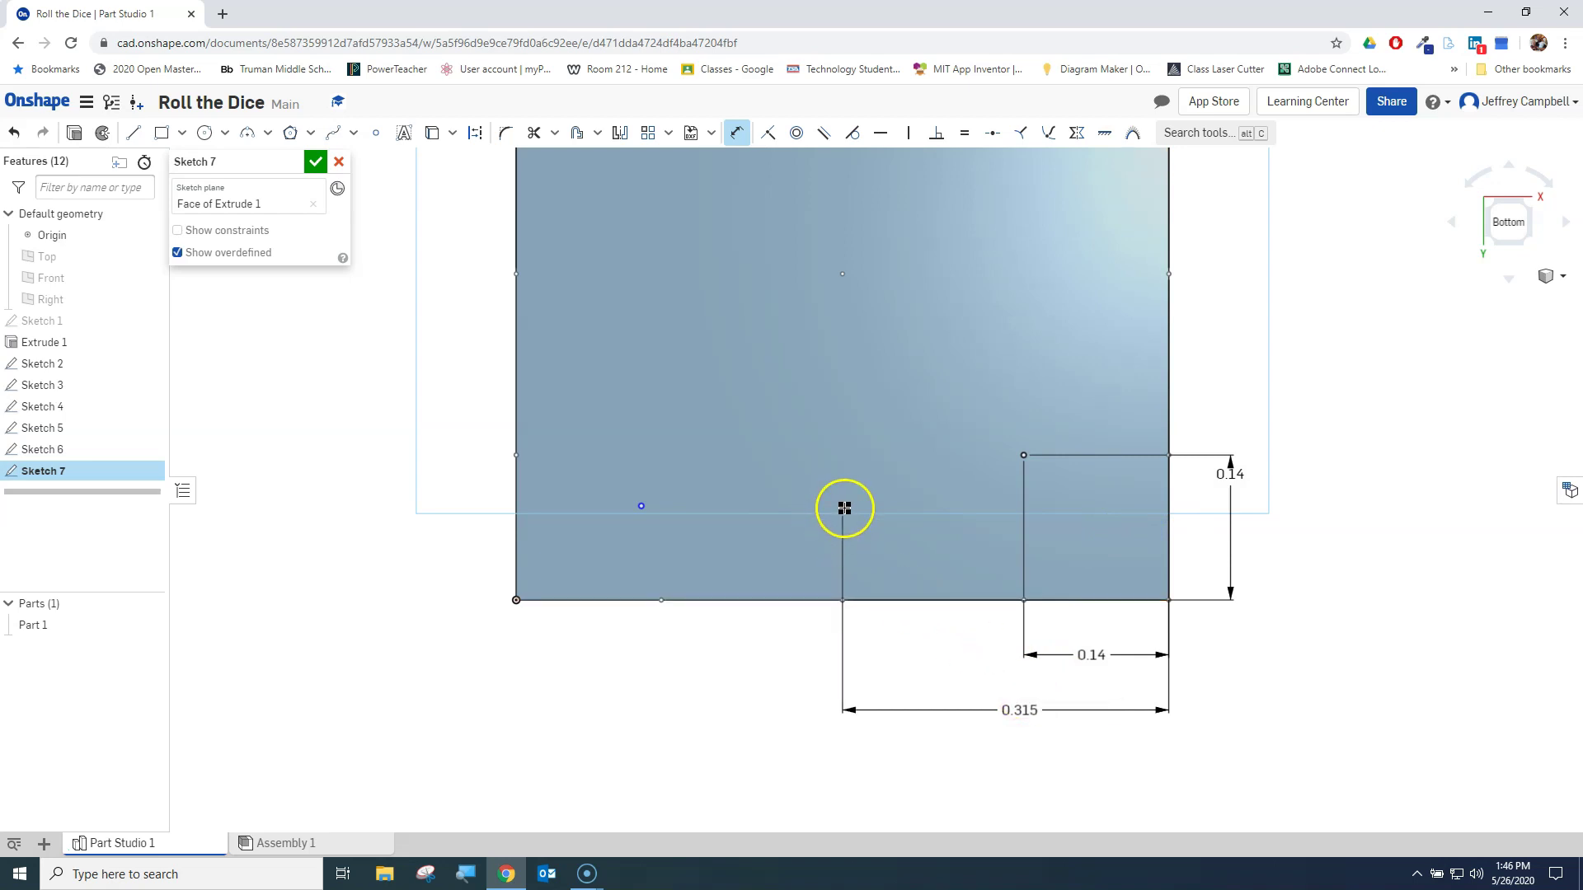
click(824, 600)
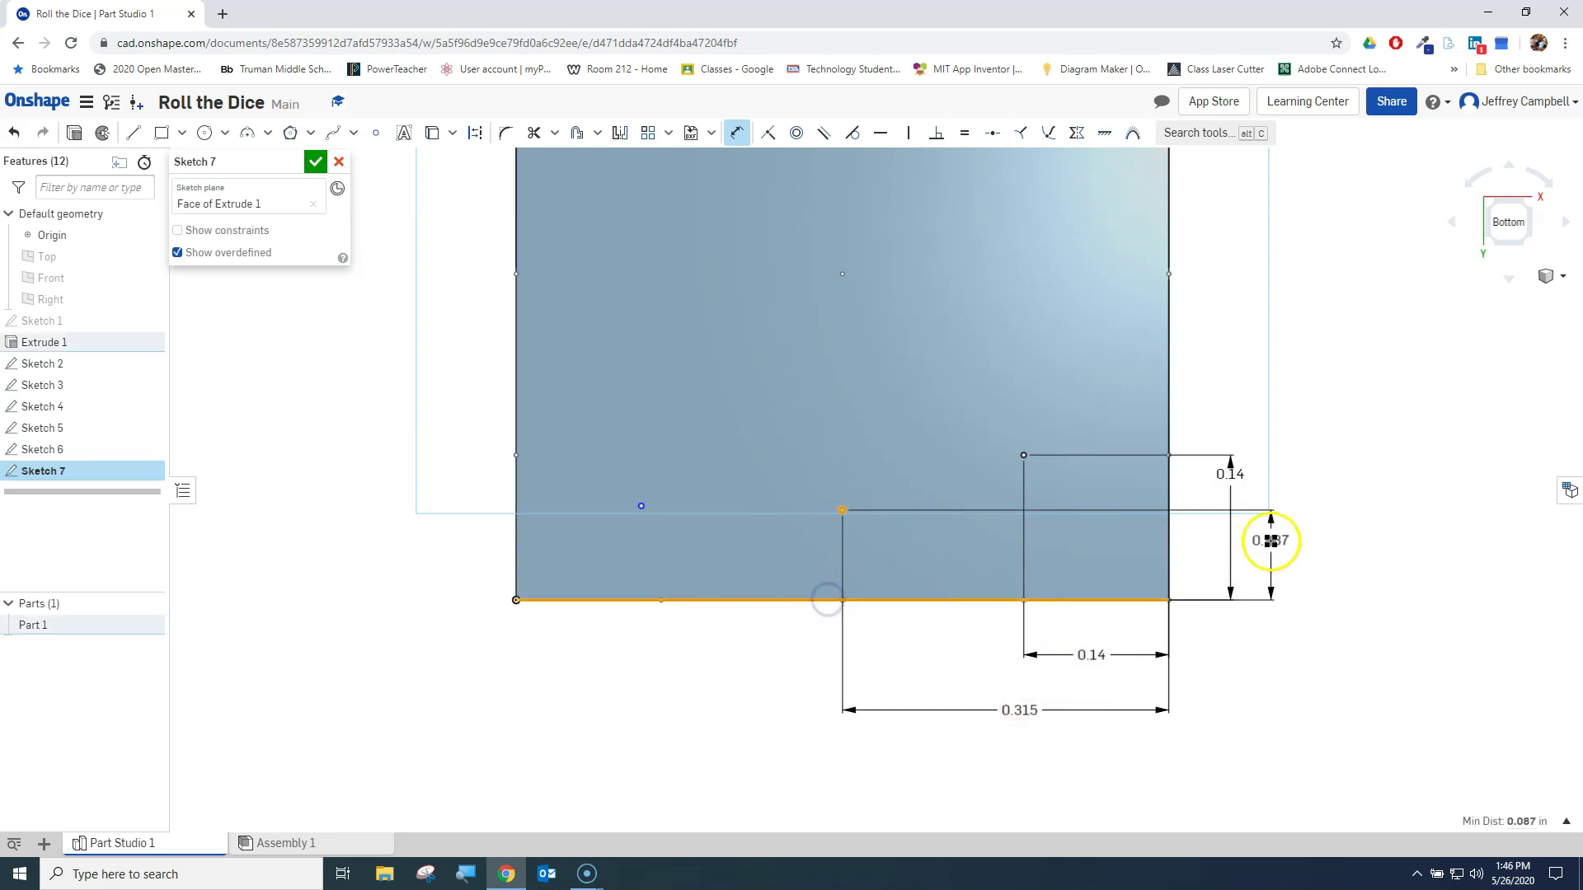
click(1271, 541)
text(.14)
key(Return)
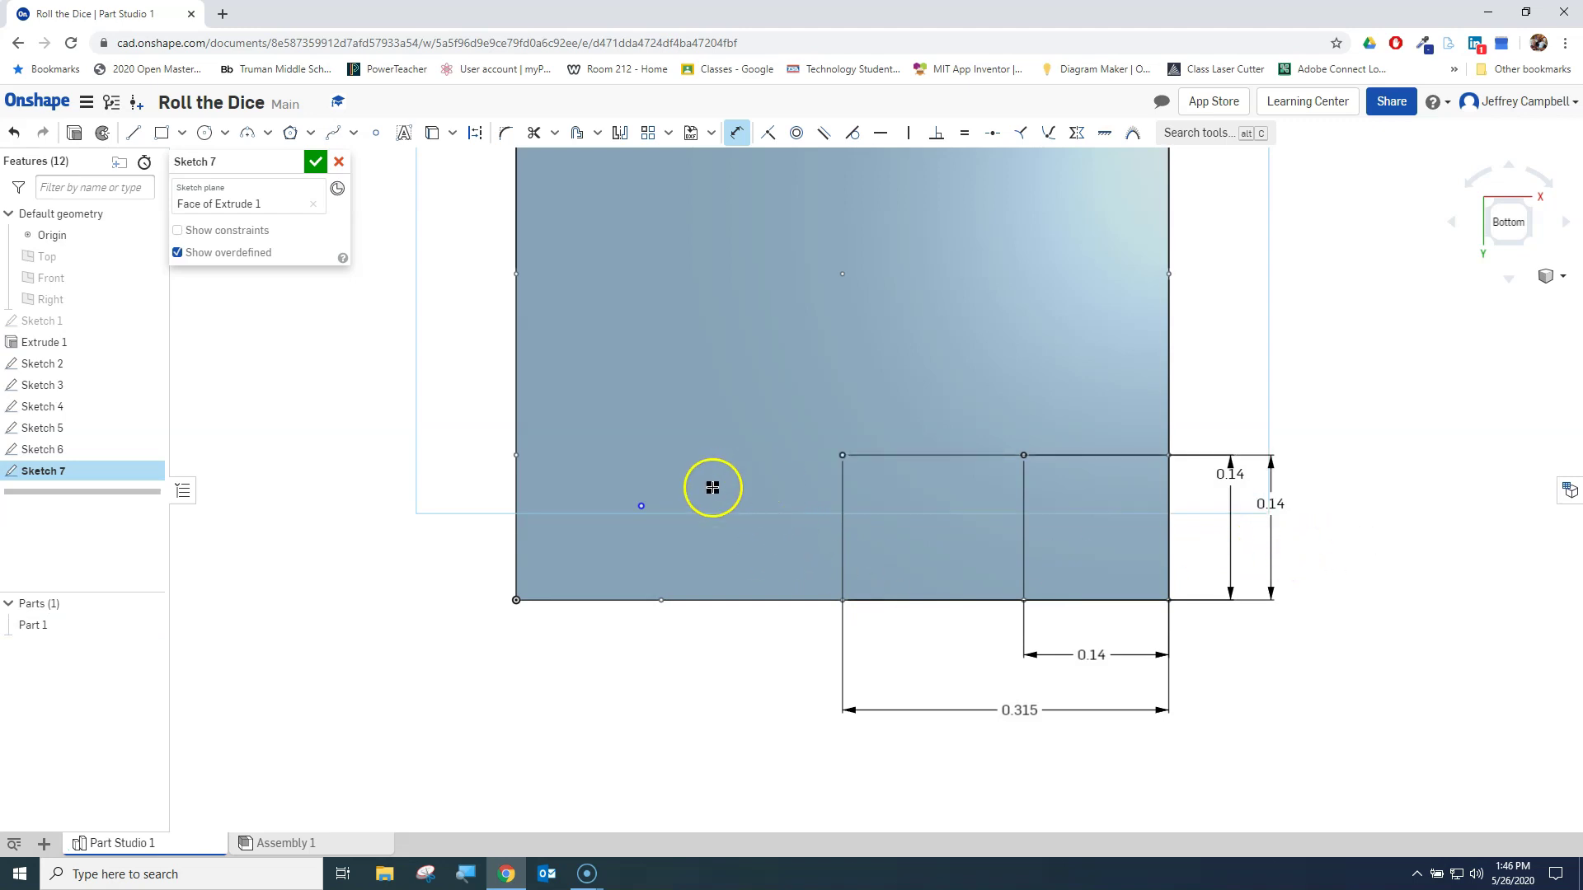
- Dimension the bottom-left corner pip 0.14 from the bottom edge and 0.14 from the left edge
click(643, 507)
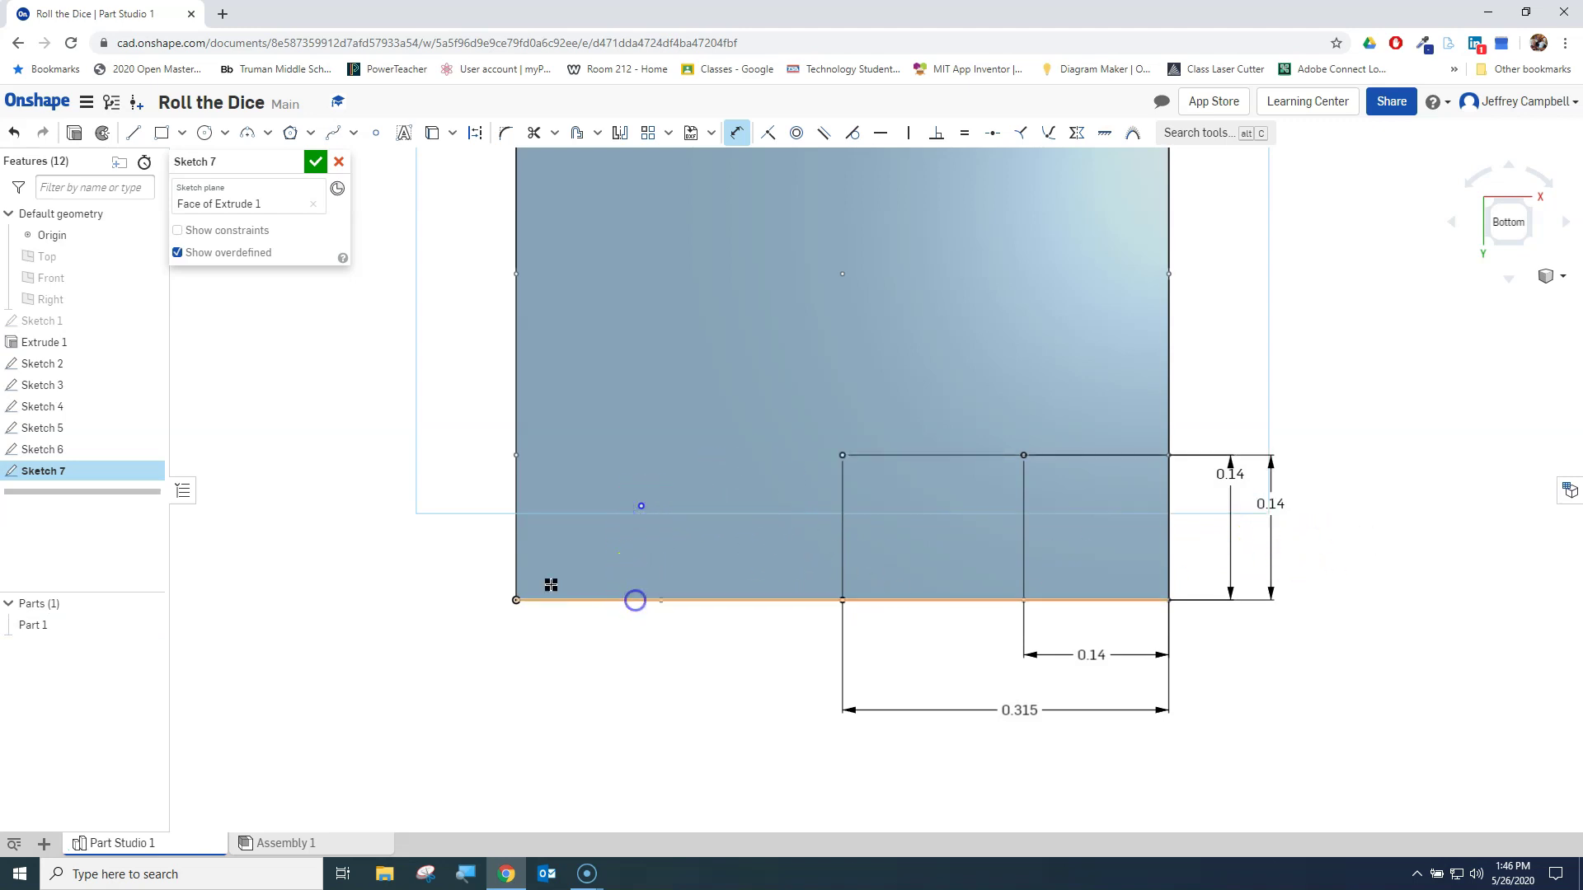
click(636, 600)
click(424, 550)
text(.14)
key(Return)
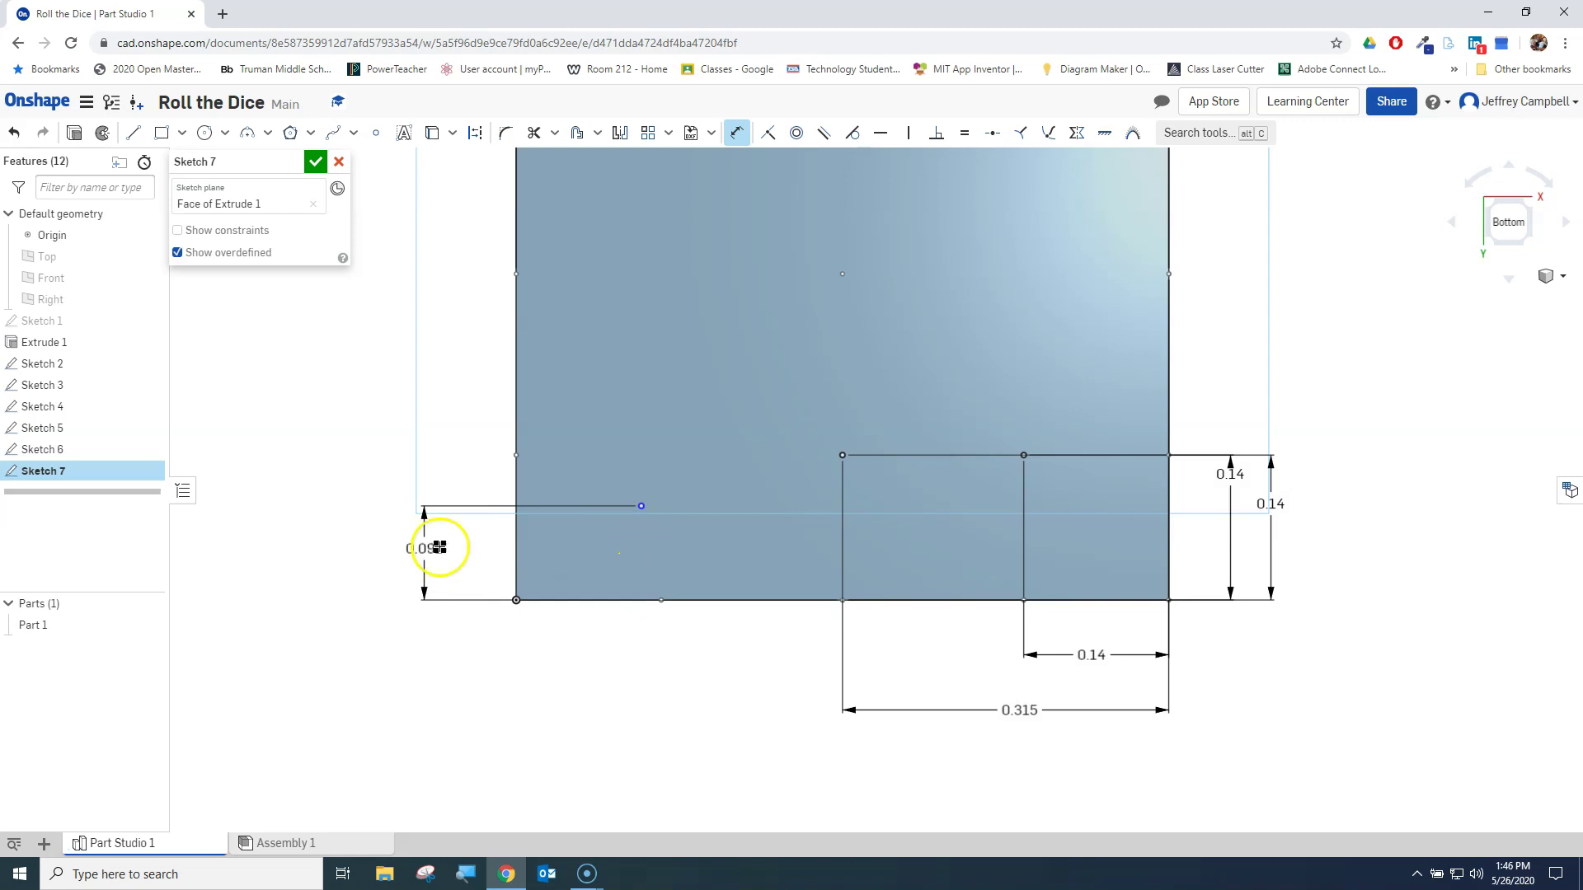
click(643, 453)
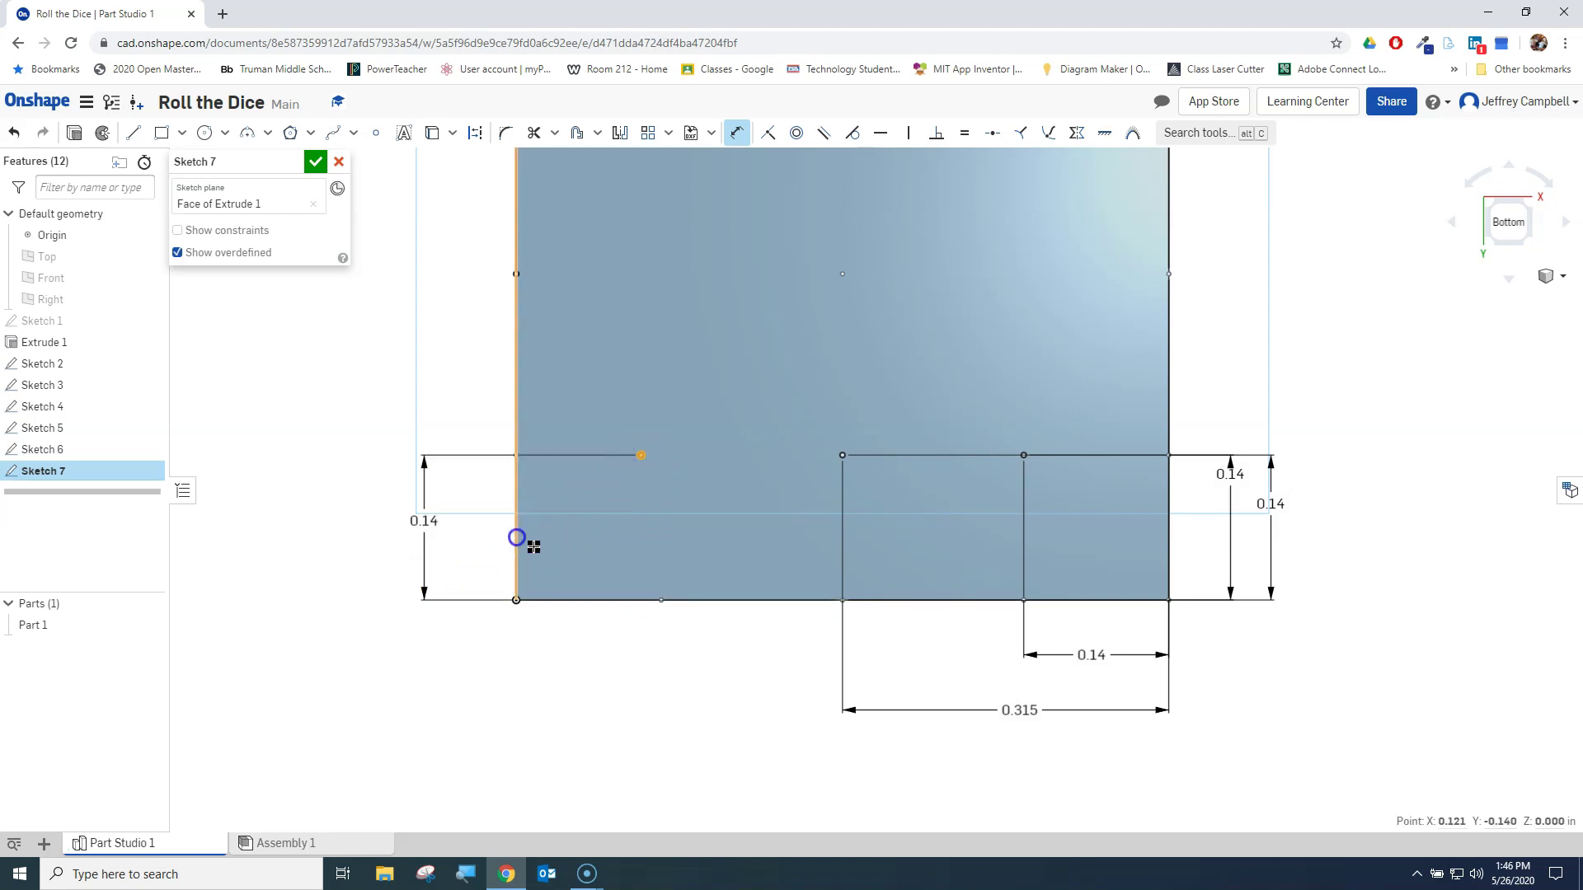
click(518, 538)
click(575, 640)
text(.14)
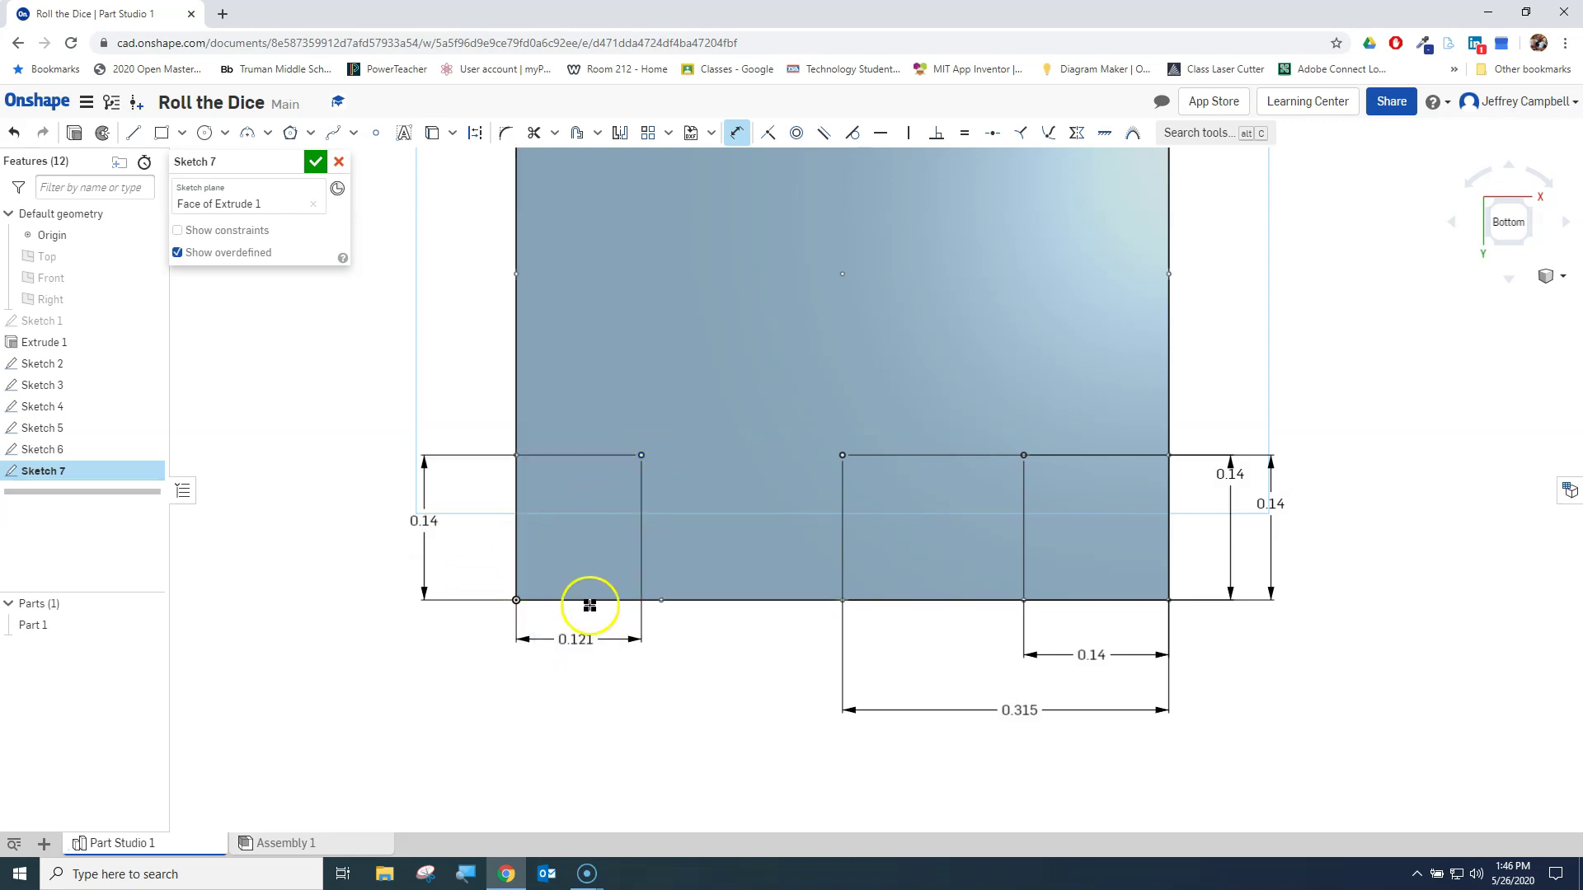
key(Return)
mouse_move(1244, 385)
middle_down()
mouse_move(1212, 639)
mouse_move(1201, 491)
middle_up()
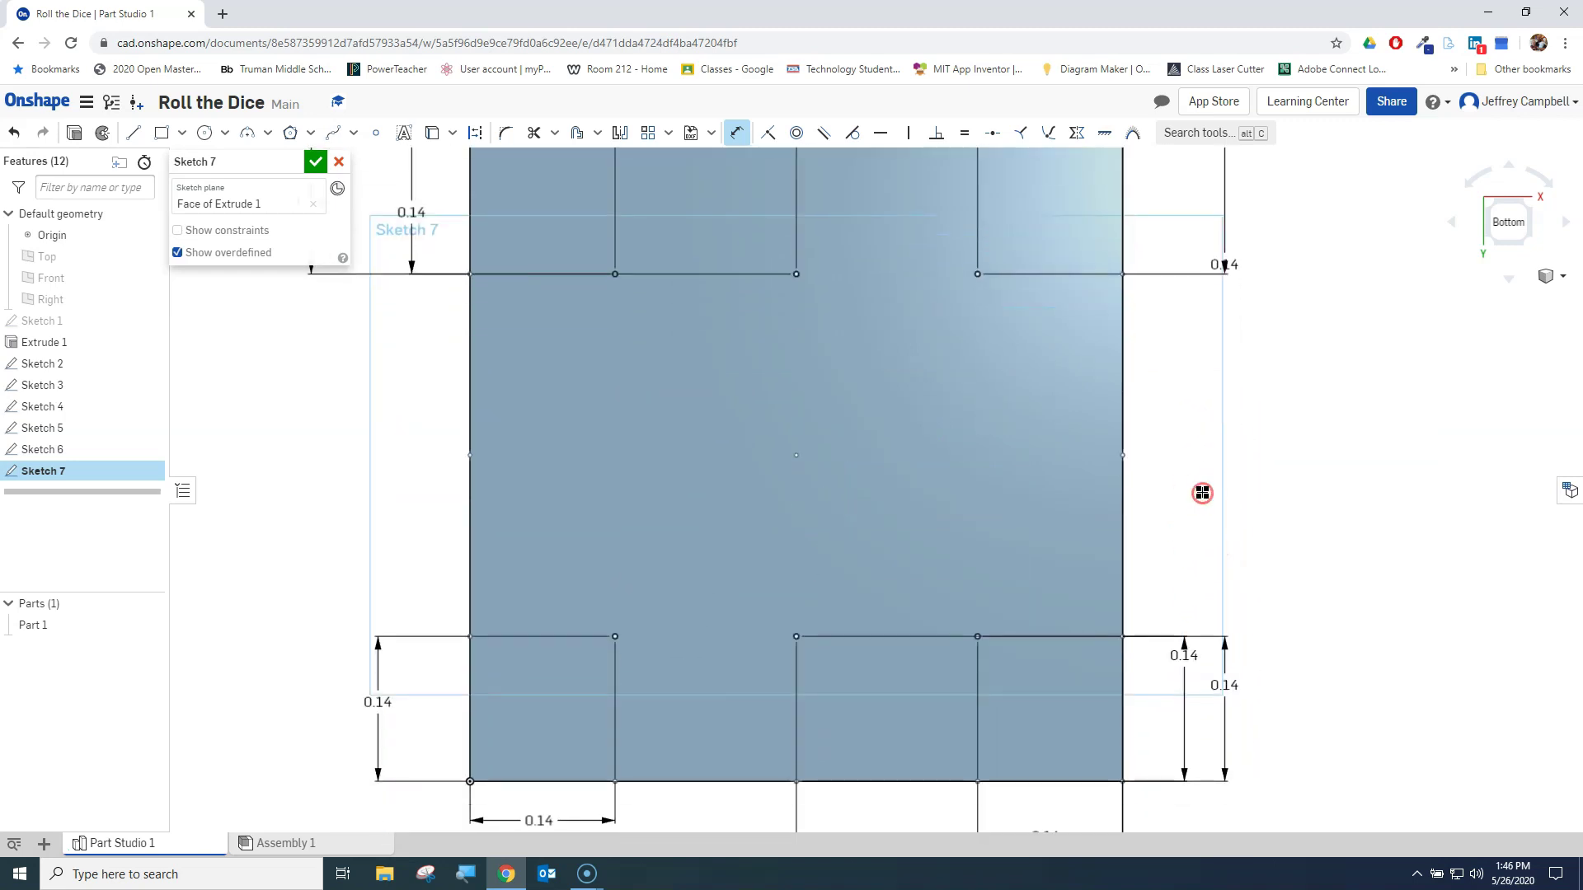
- Close Sketch 7 and show the cube in the Trimetric view
scroll(1201, 491, down, 3)
click(315, 160)
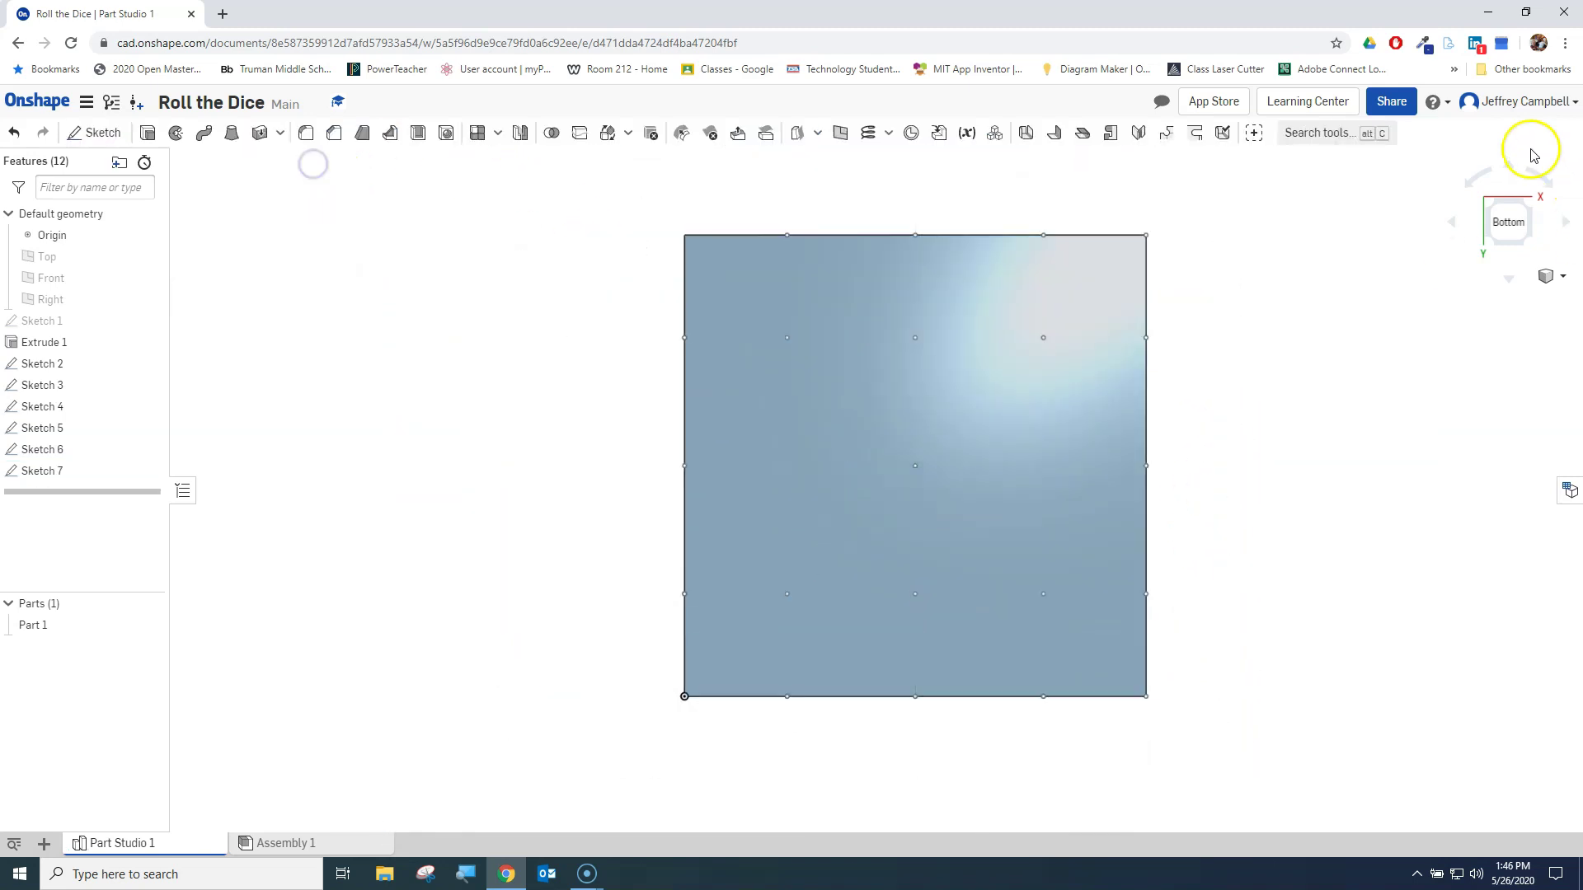
click(1496, 210)
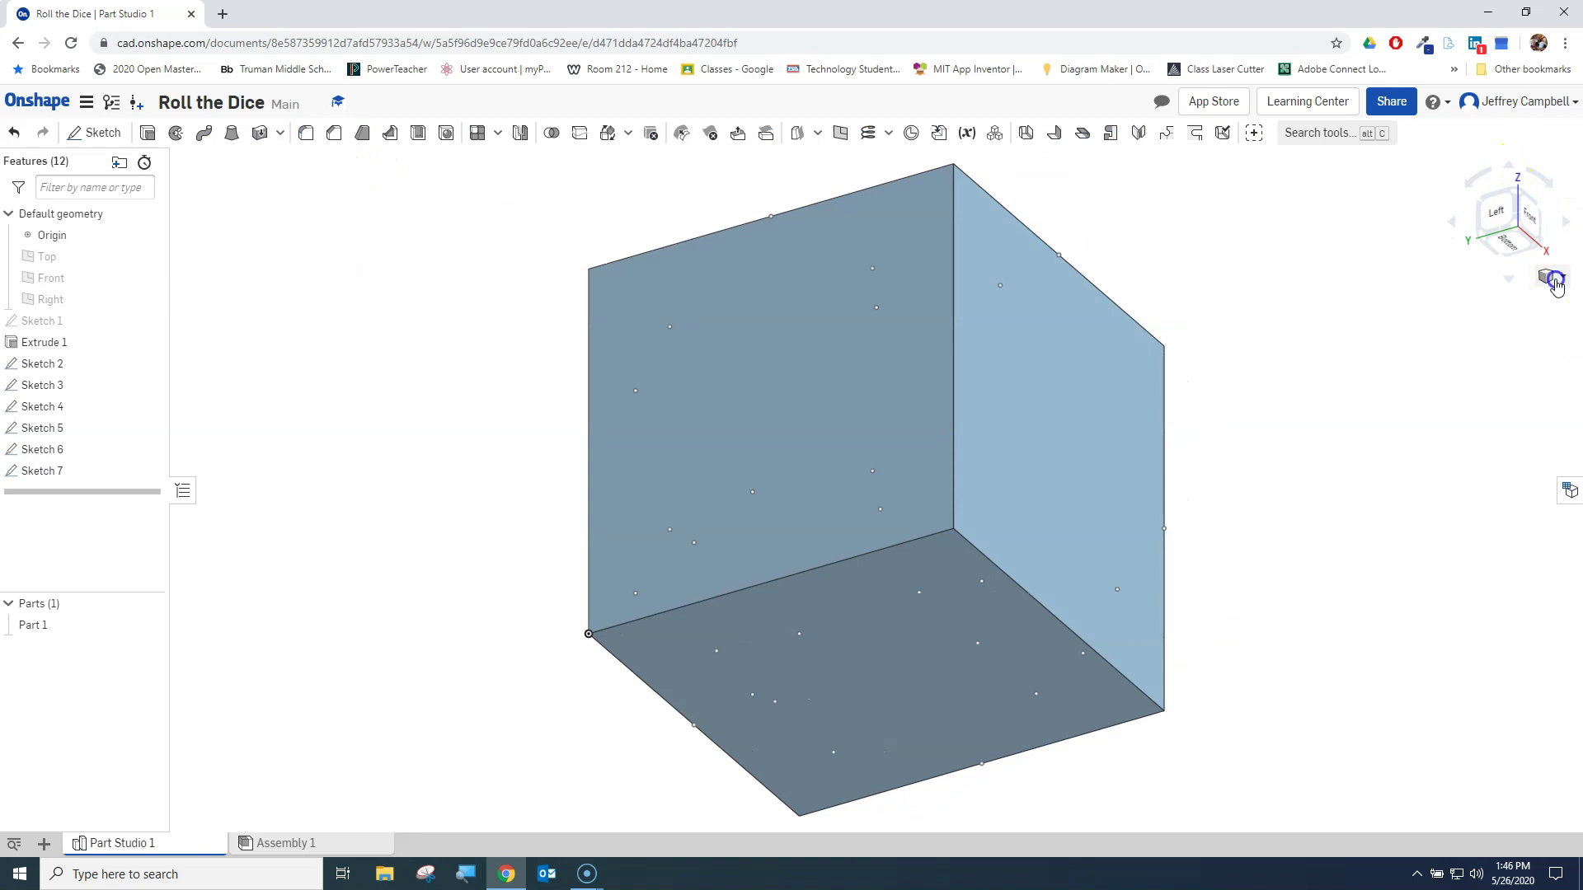
click(1552, 277)
click(1474, 333)
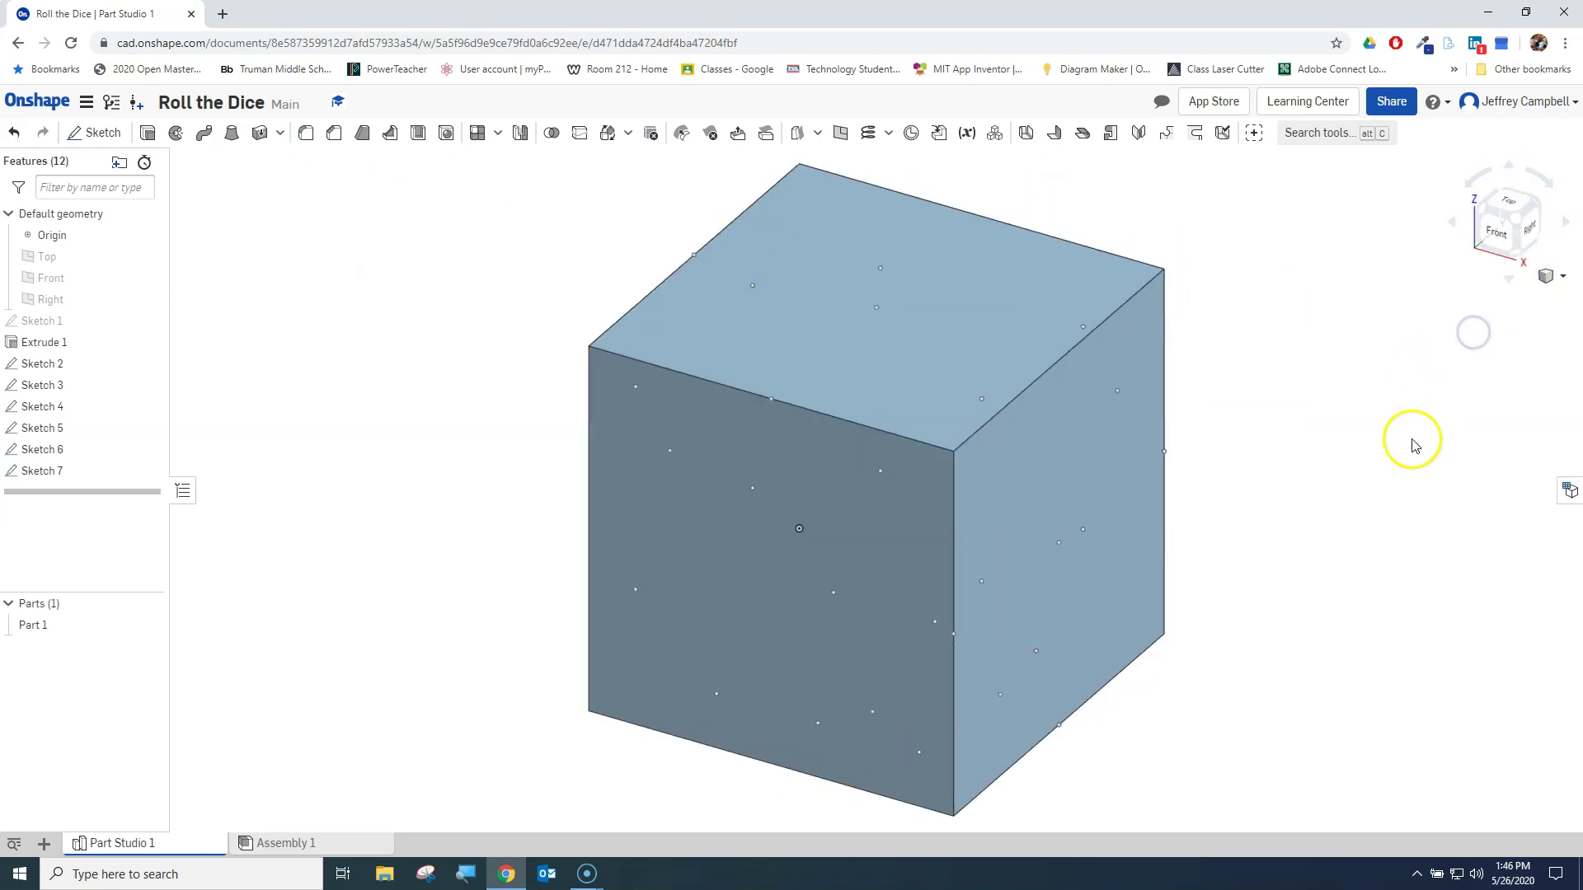
middle_drag(1368, 428, 1328, 409)
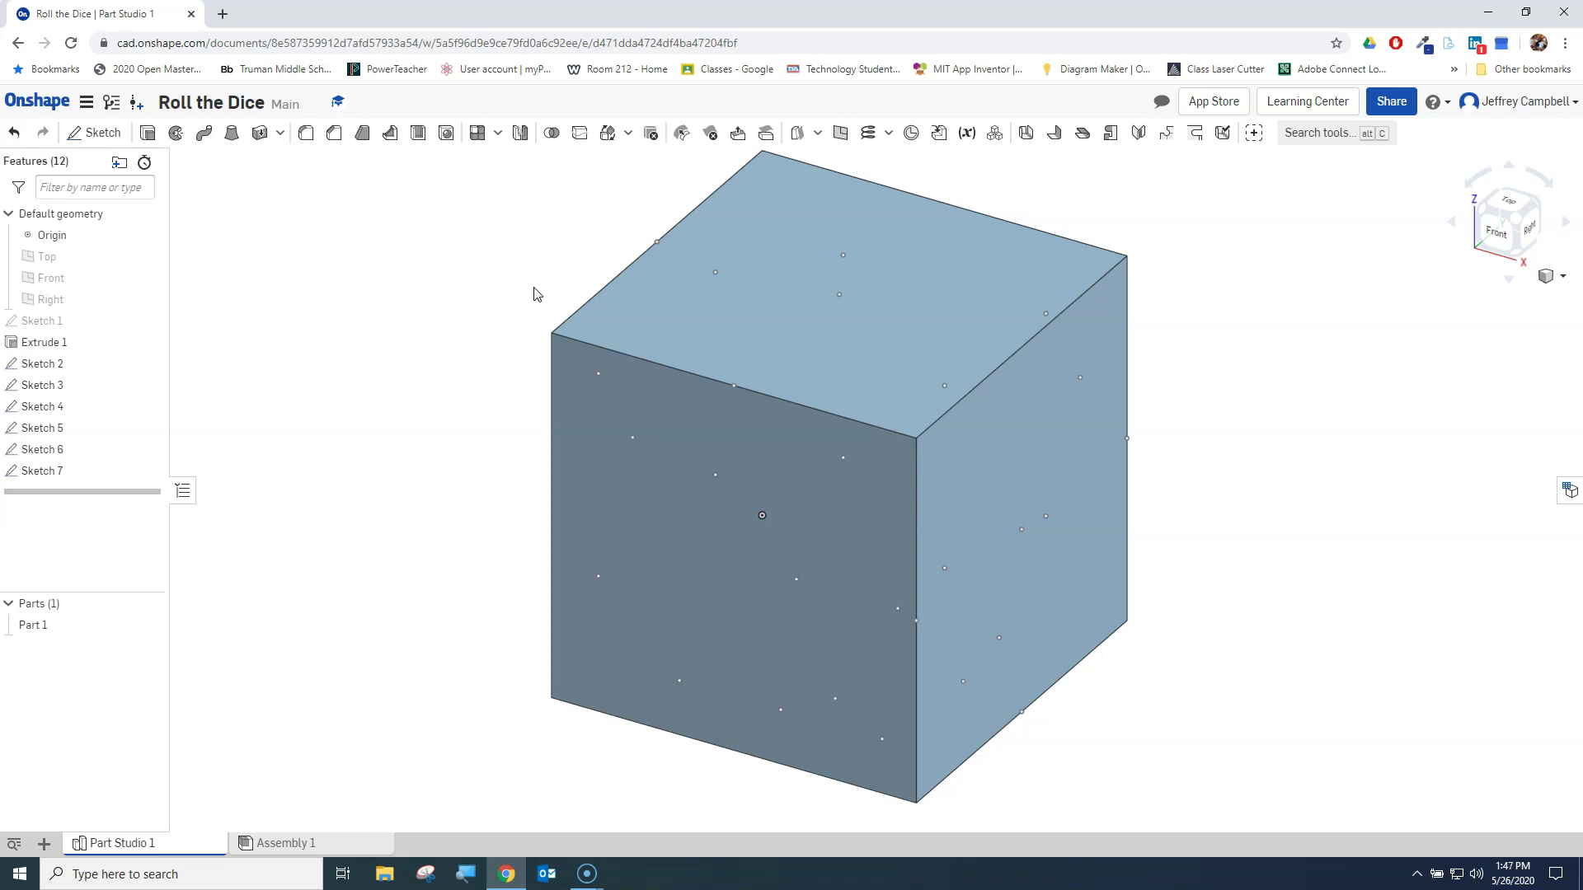
- Start a fillet on the top-left edge and set its radius to 0.033 in
click(306, 132)
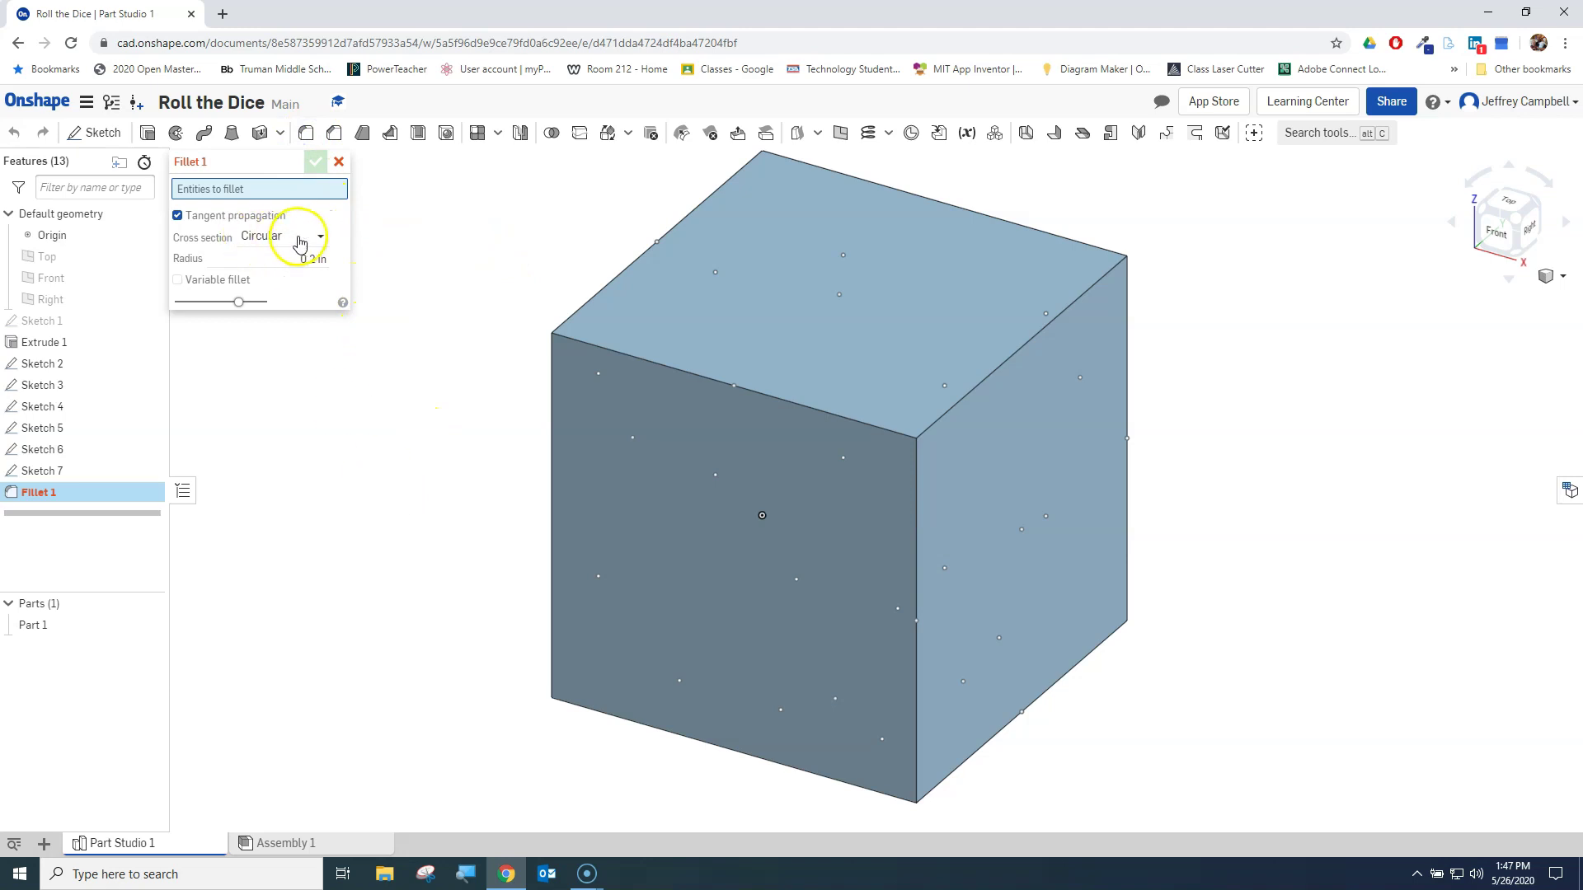
click(312, 258)
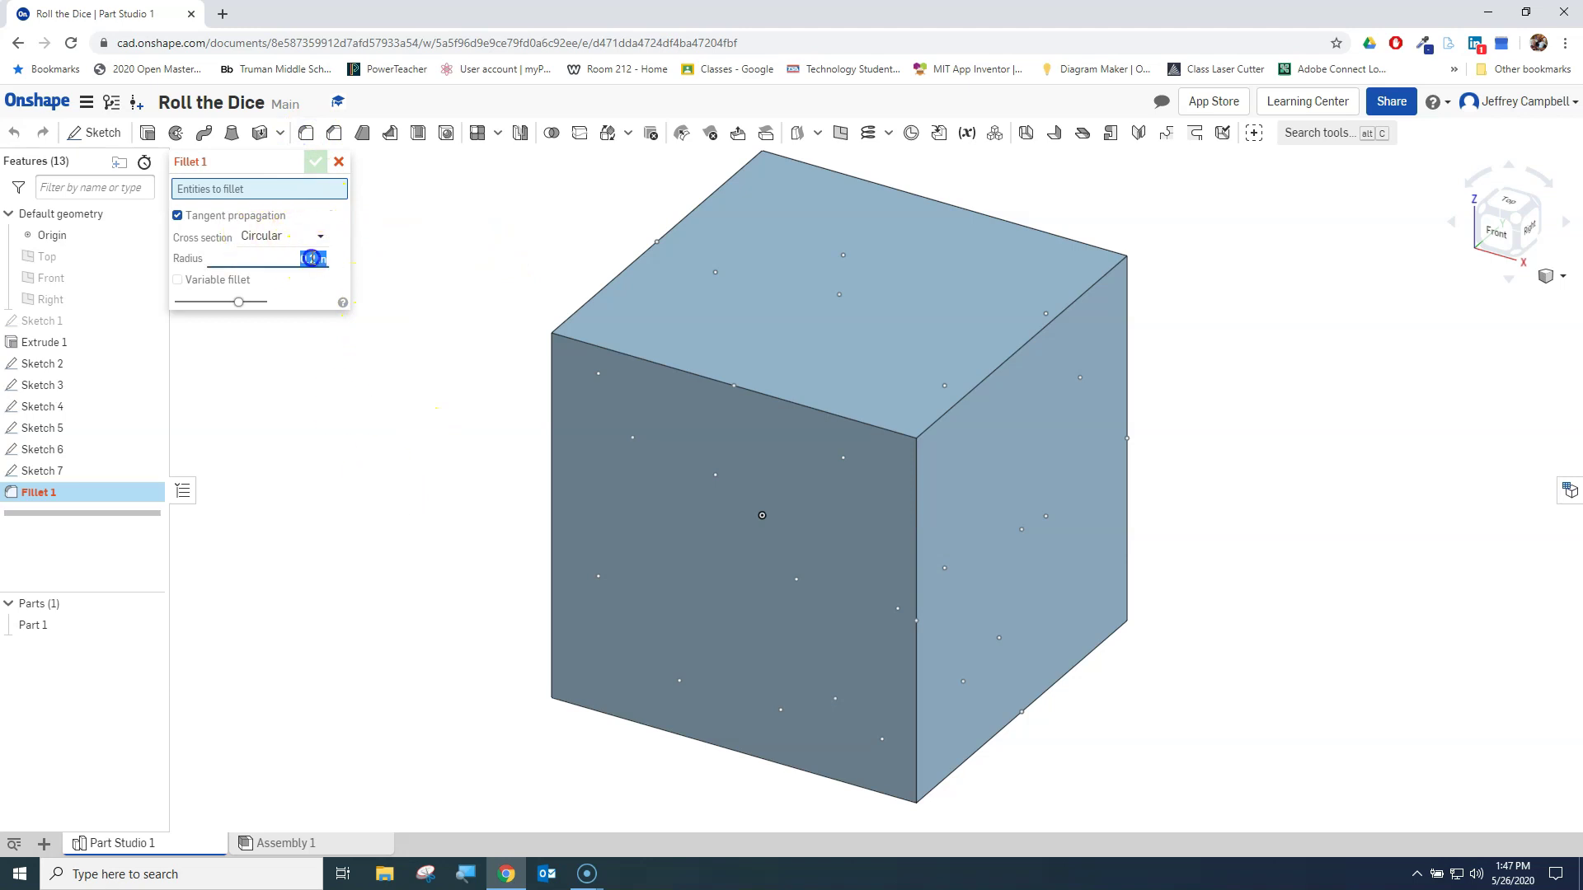
click(615, 277)
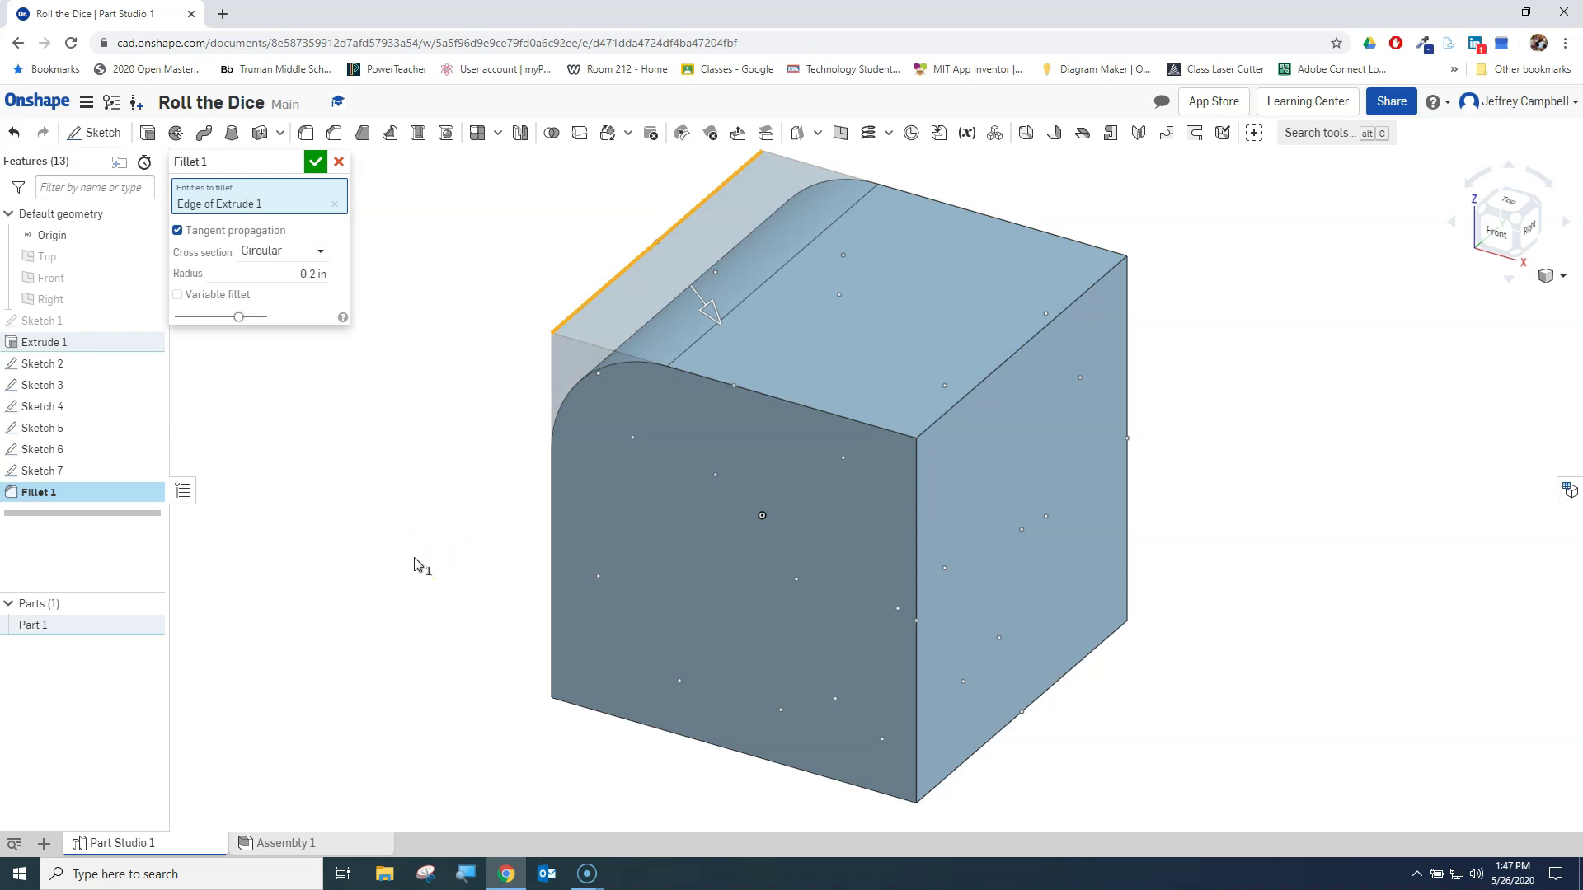
click(308, 272)
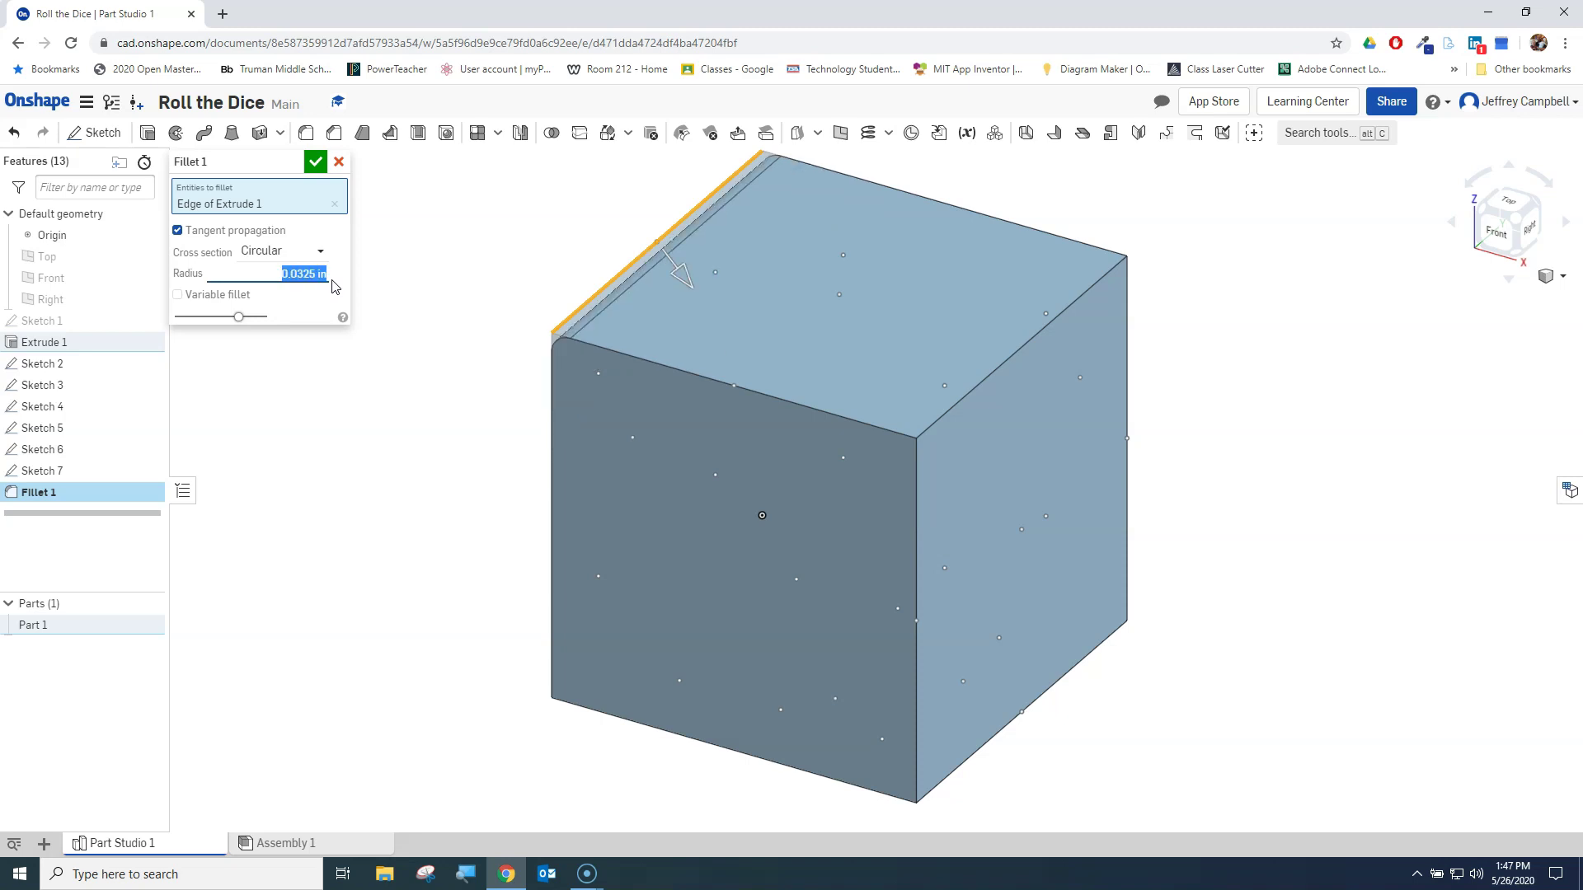
- Add the cube's top, vertical, front-bottom and bottom-right edges to the fillet
click(664, 365)
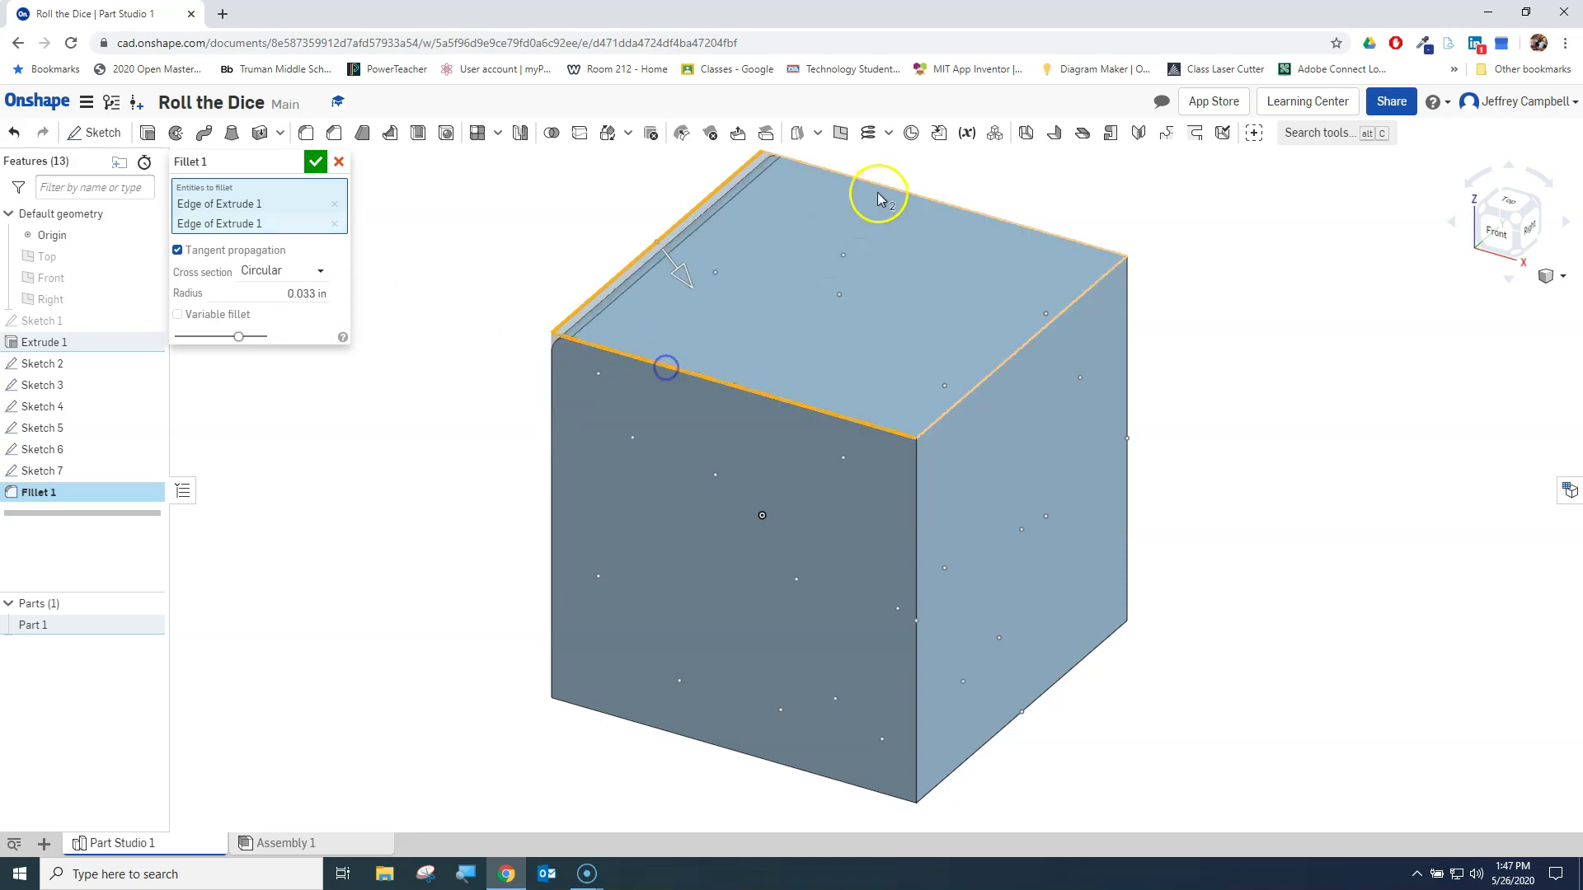
click(889, 188)
click(1029, 353)
click(1126, 531)
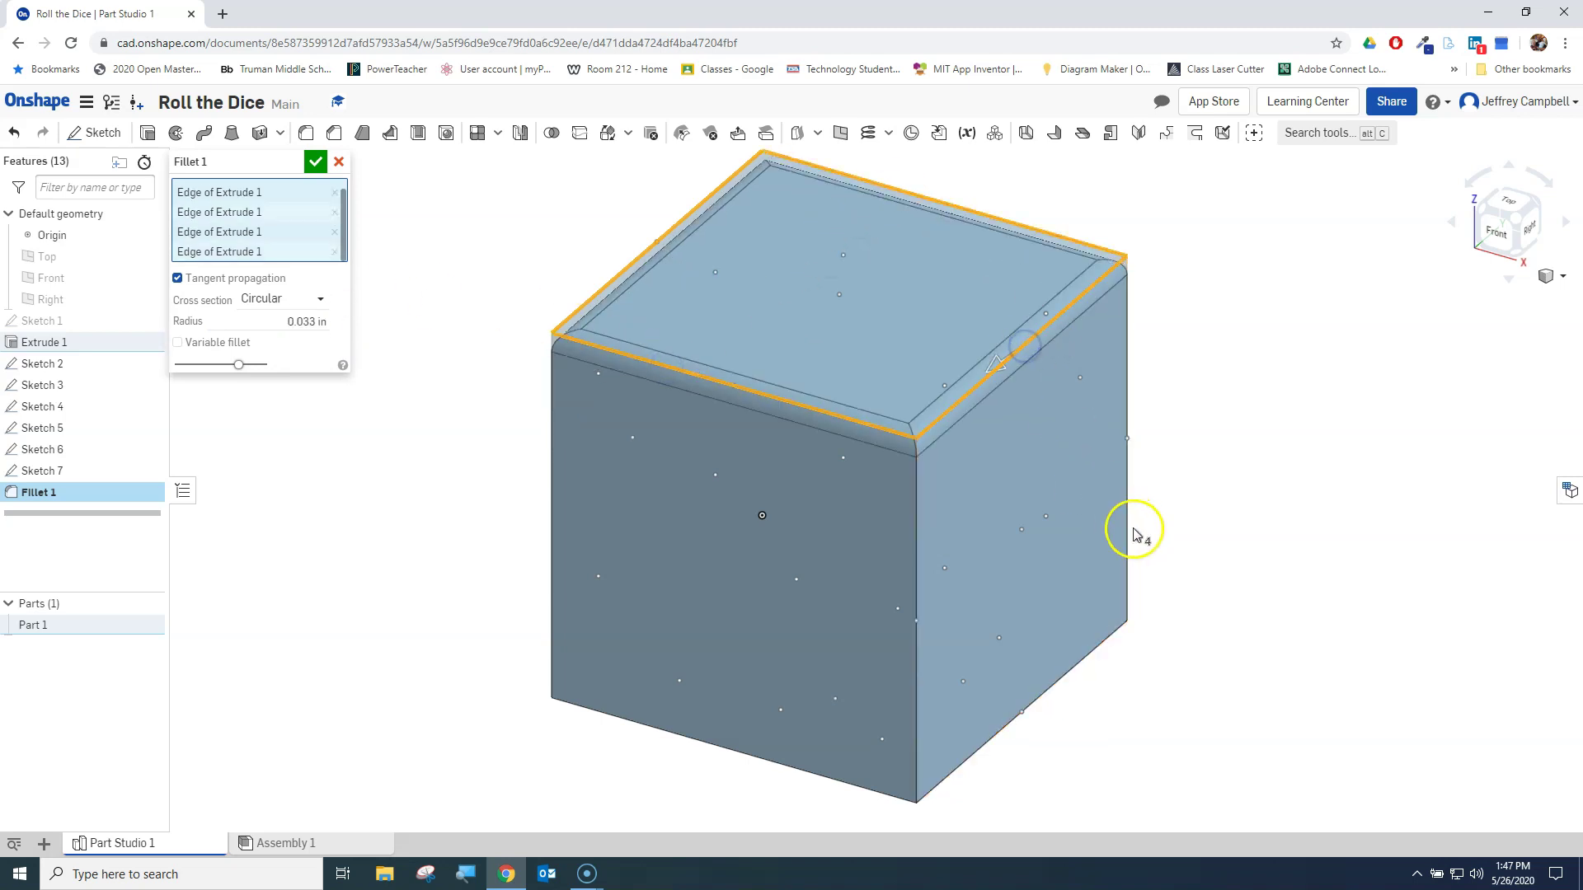
click(915, 664)
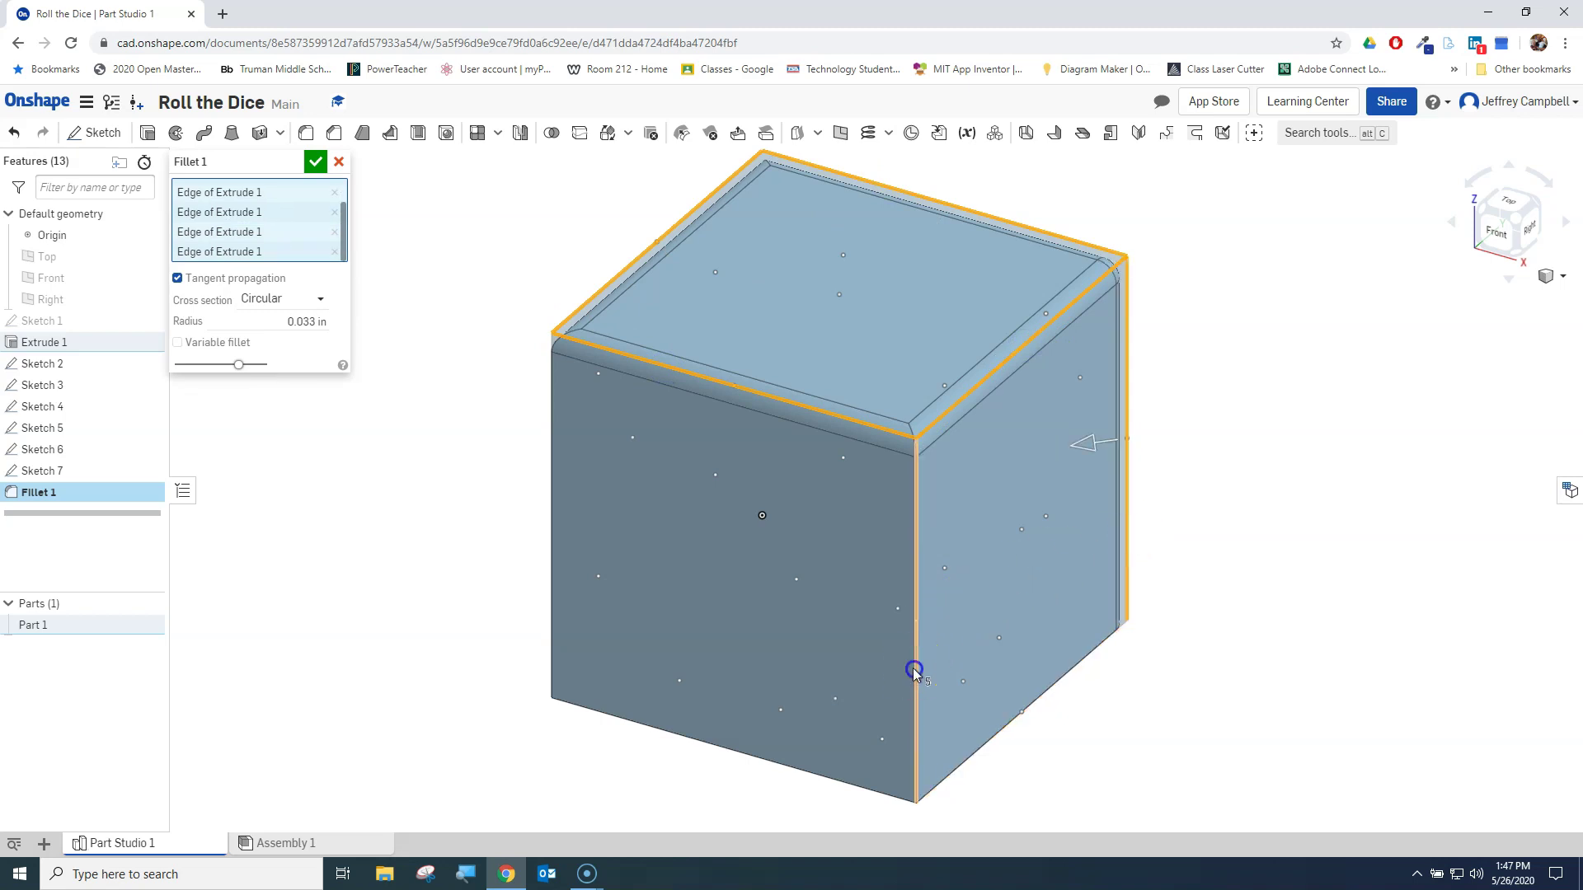
click(552, 600)
click(695, 743)
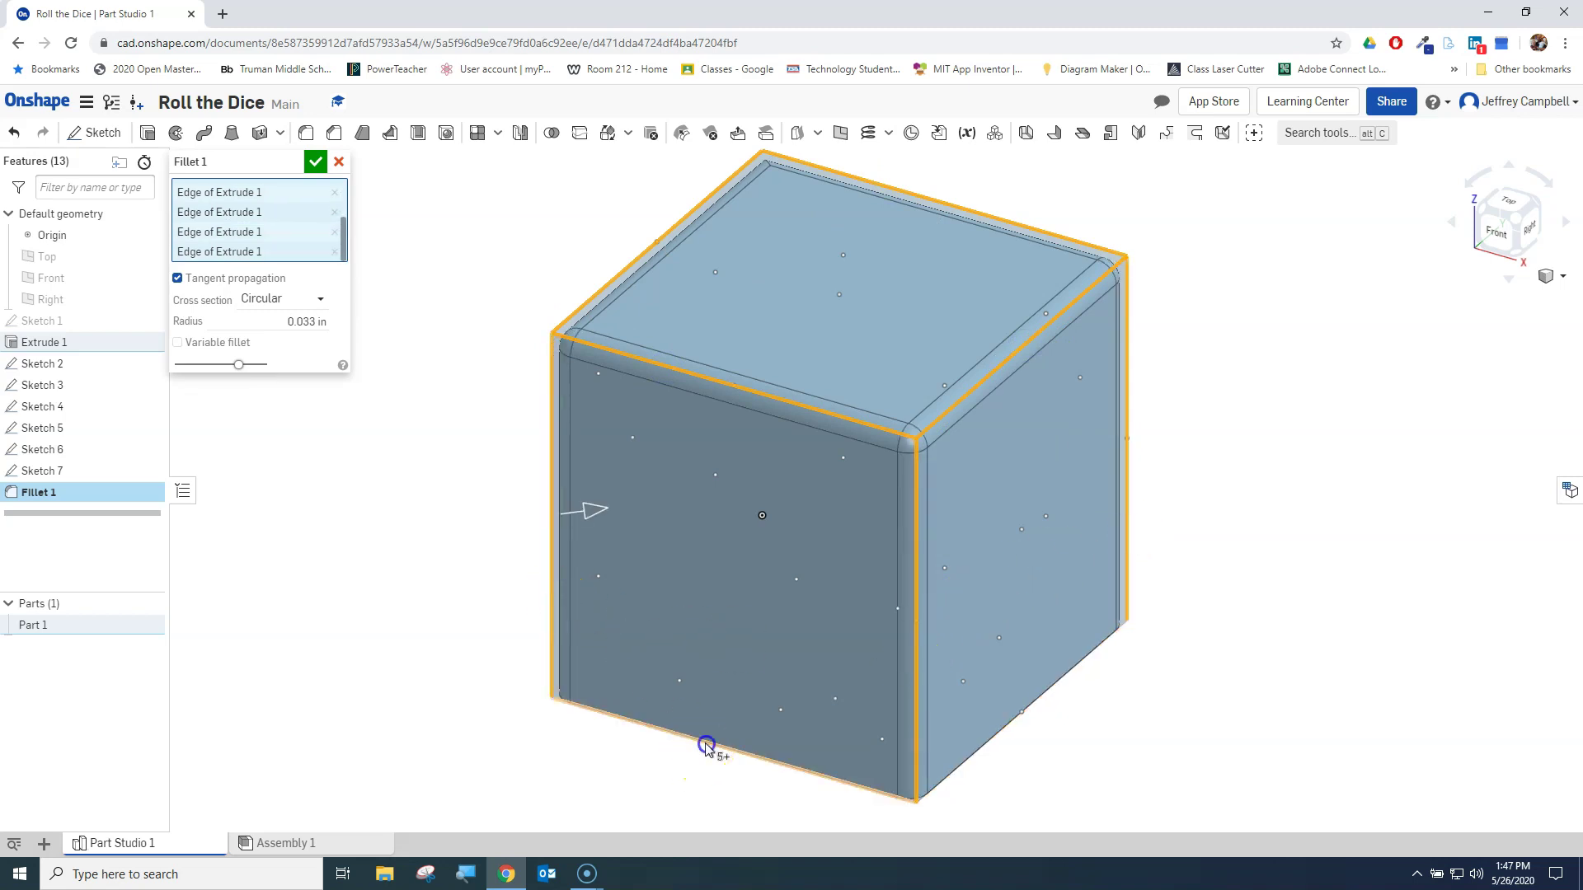
click(1047, 702)
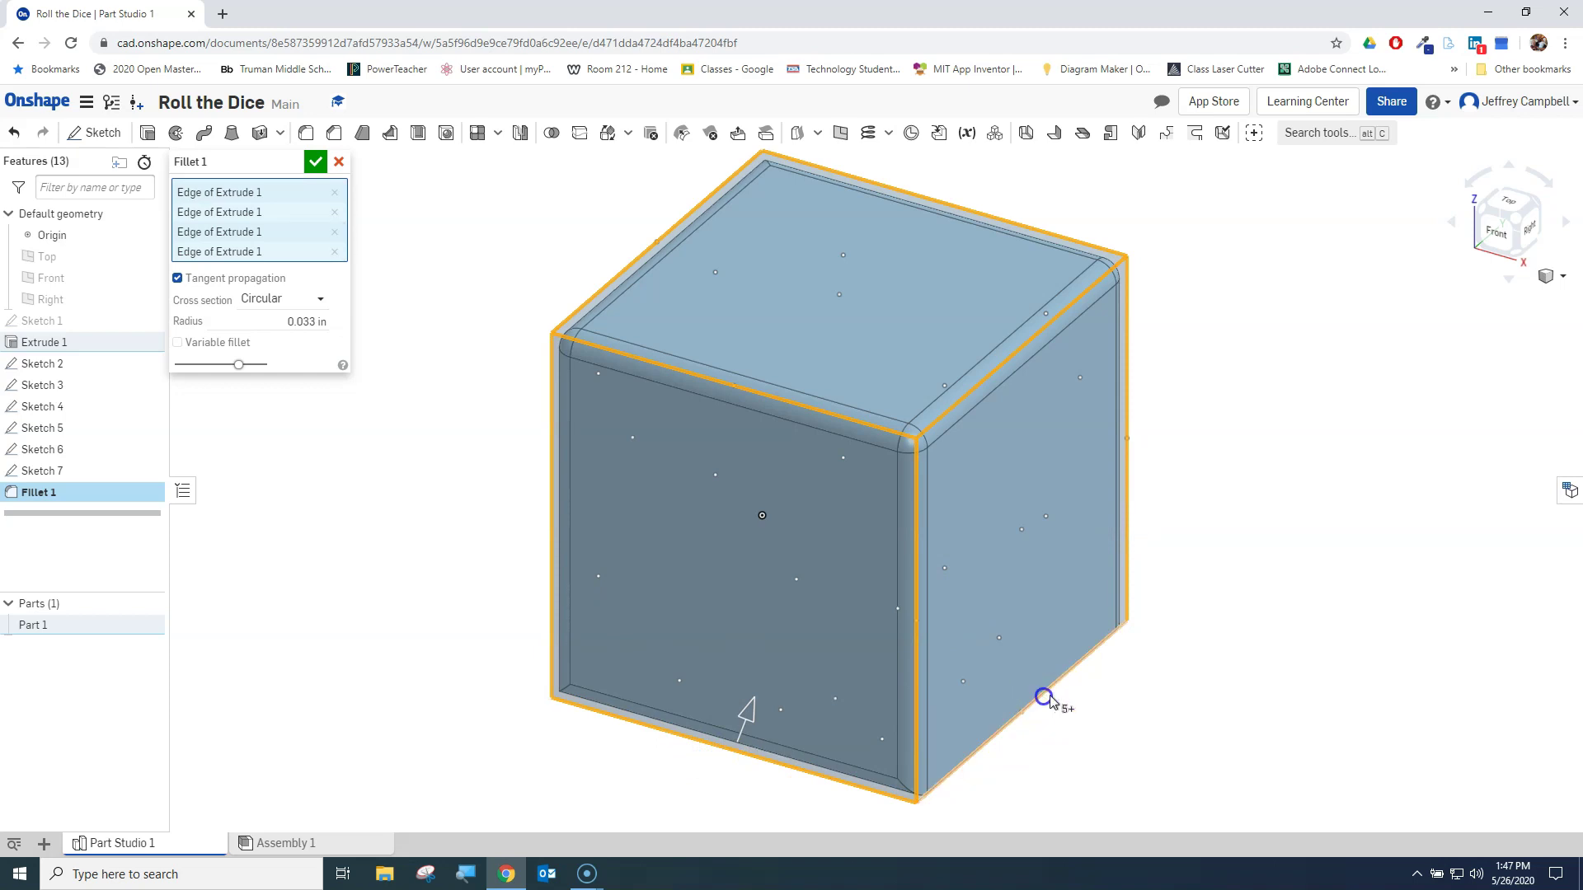
- Add the back-bottom and hidden vertical edges, then accept Fillet 1
click(1539, 208)
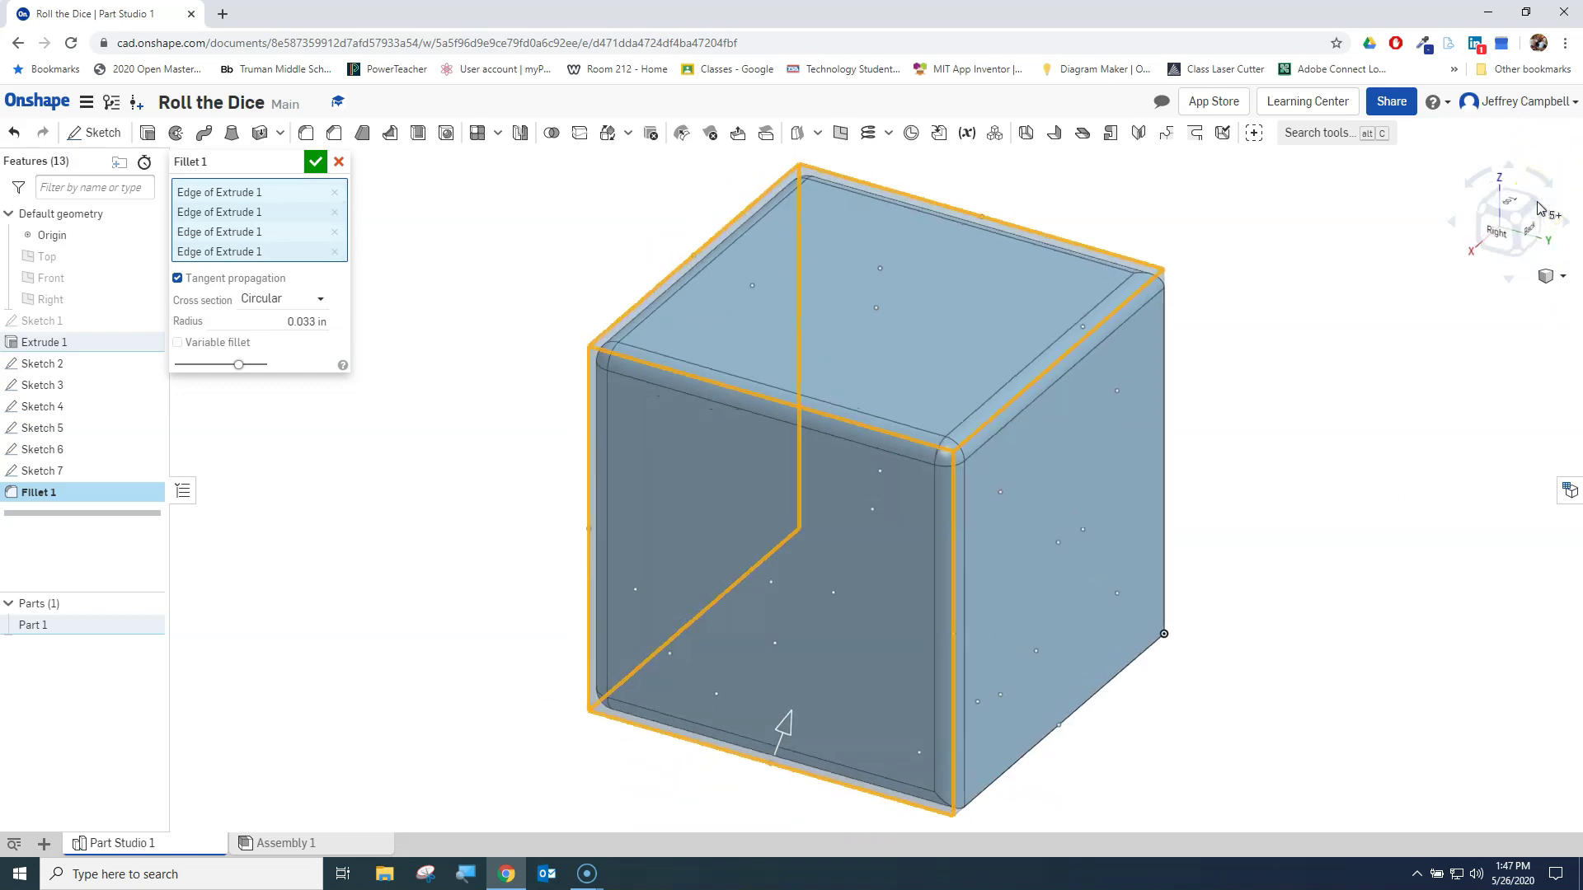
click(1009, 770)
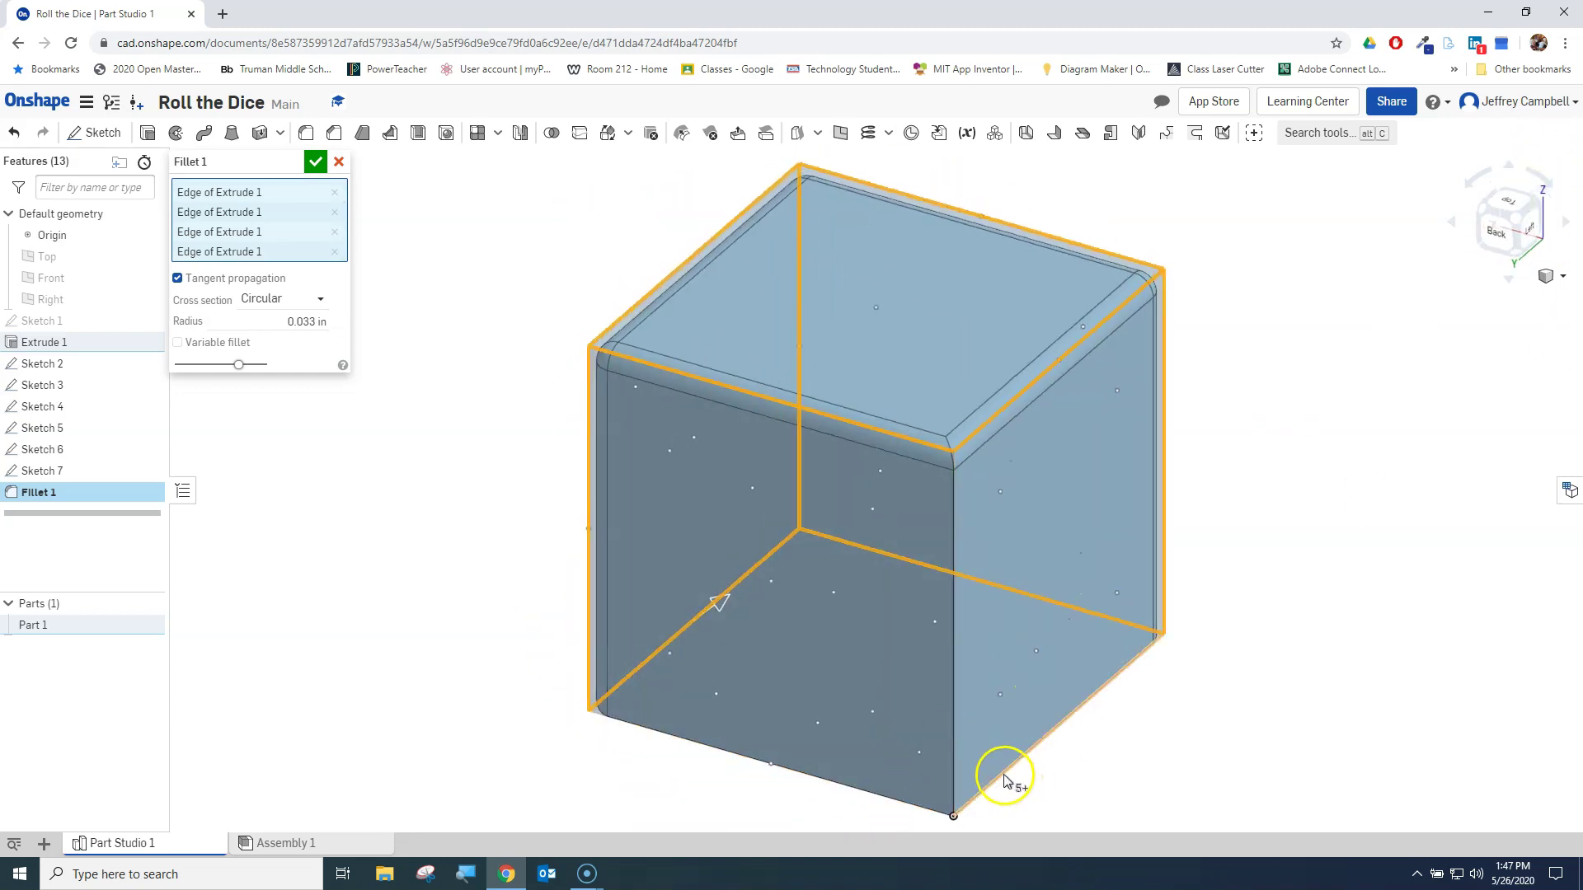
click(954, 724)
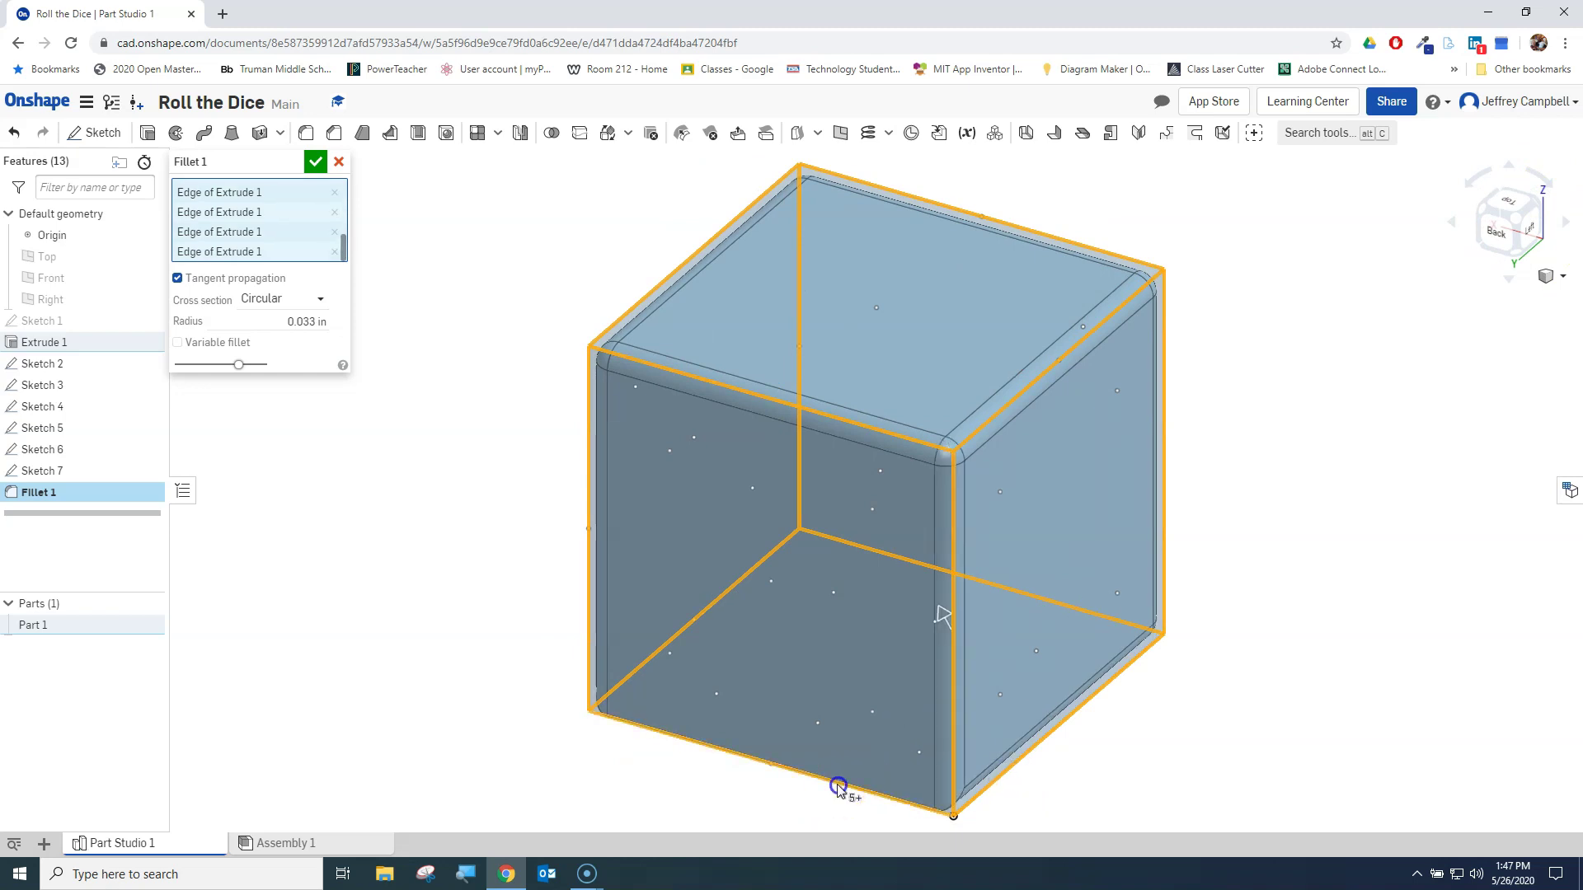
click(1504, 198)
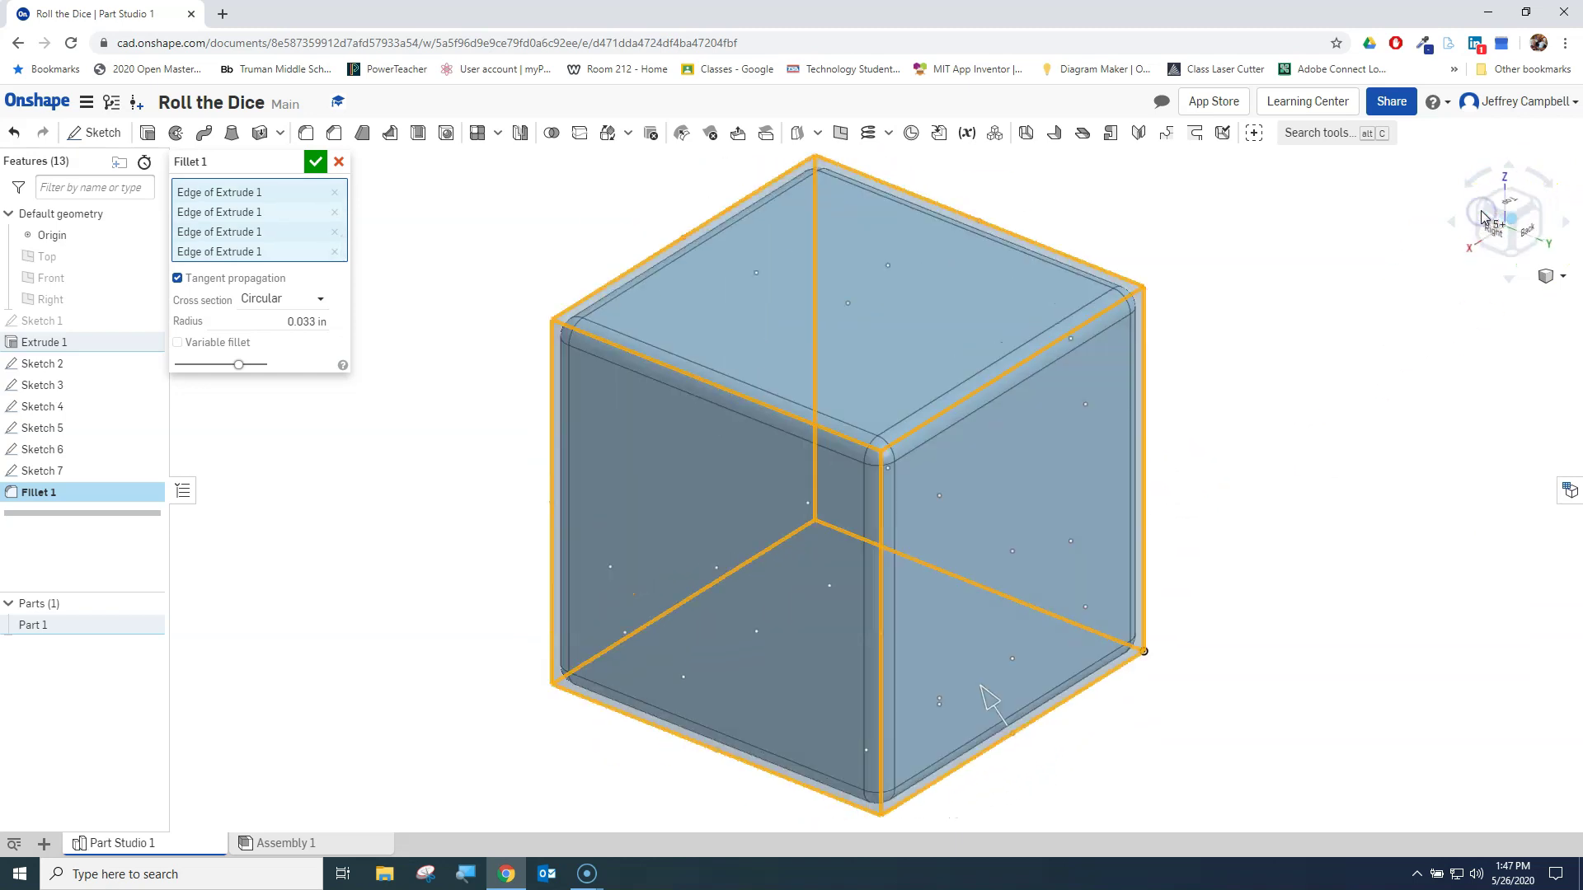
click(1548, 213)
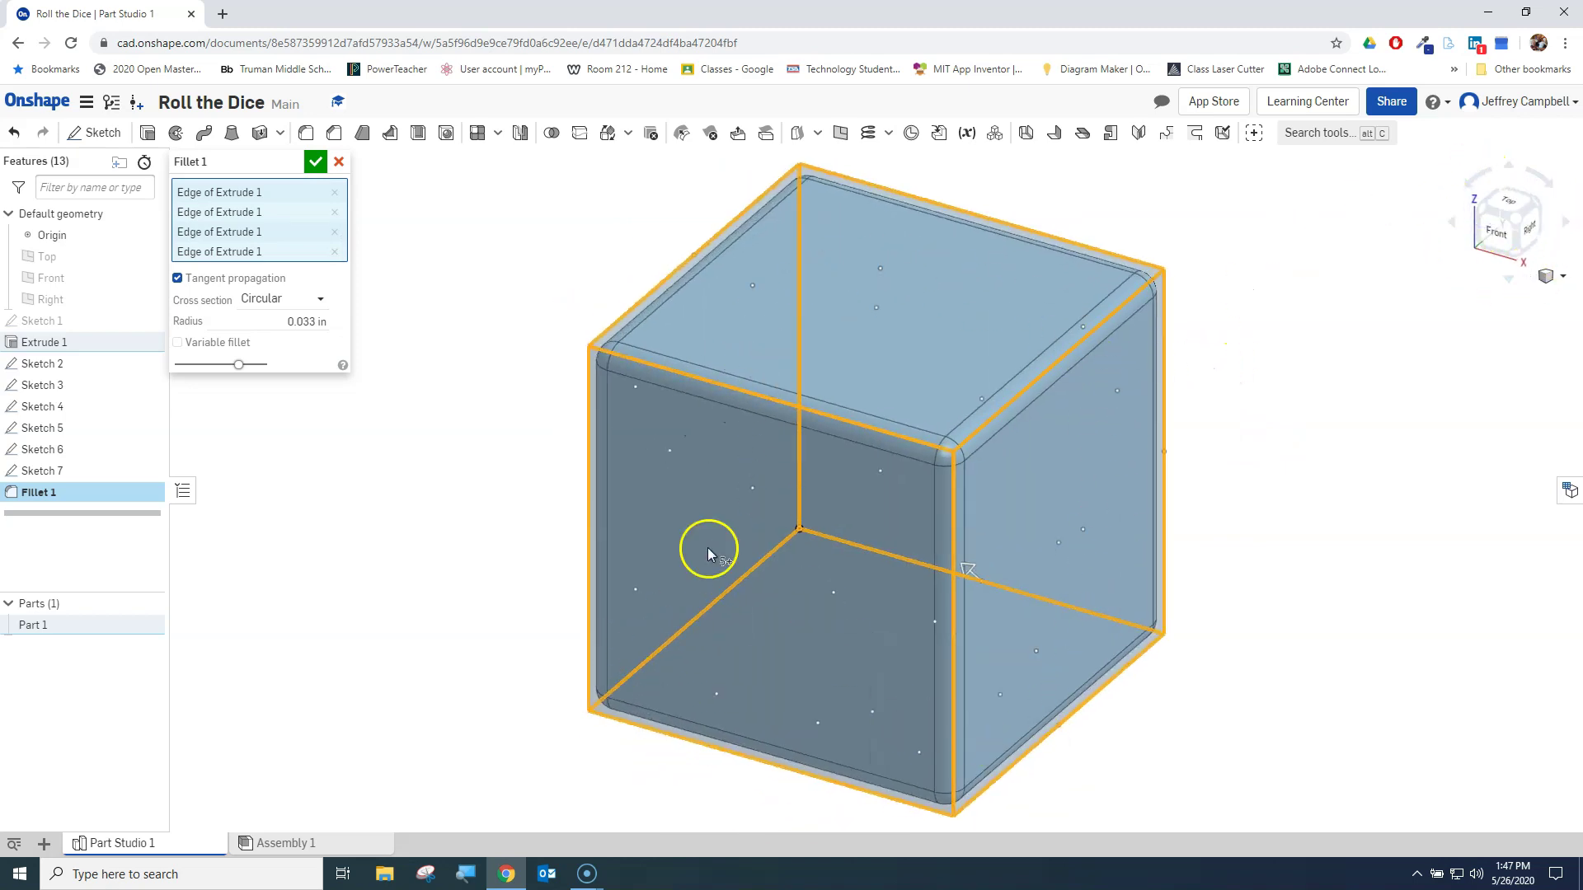
click(314, 163)
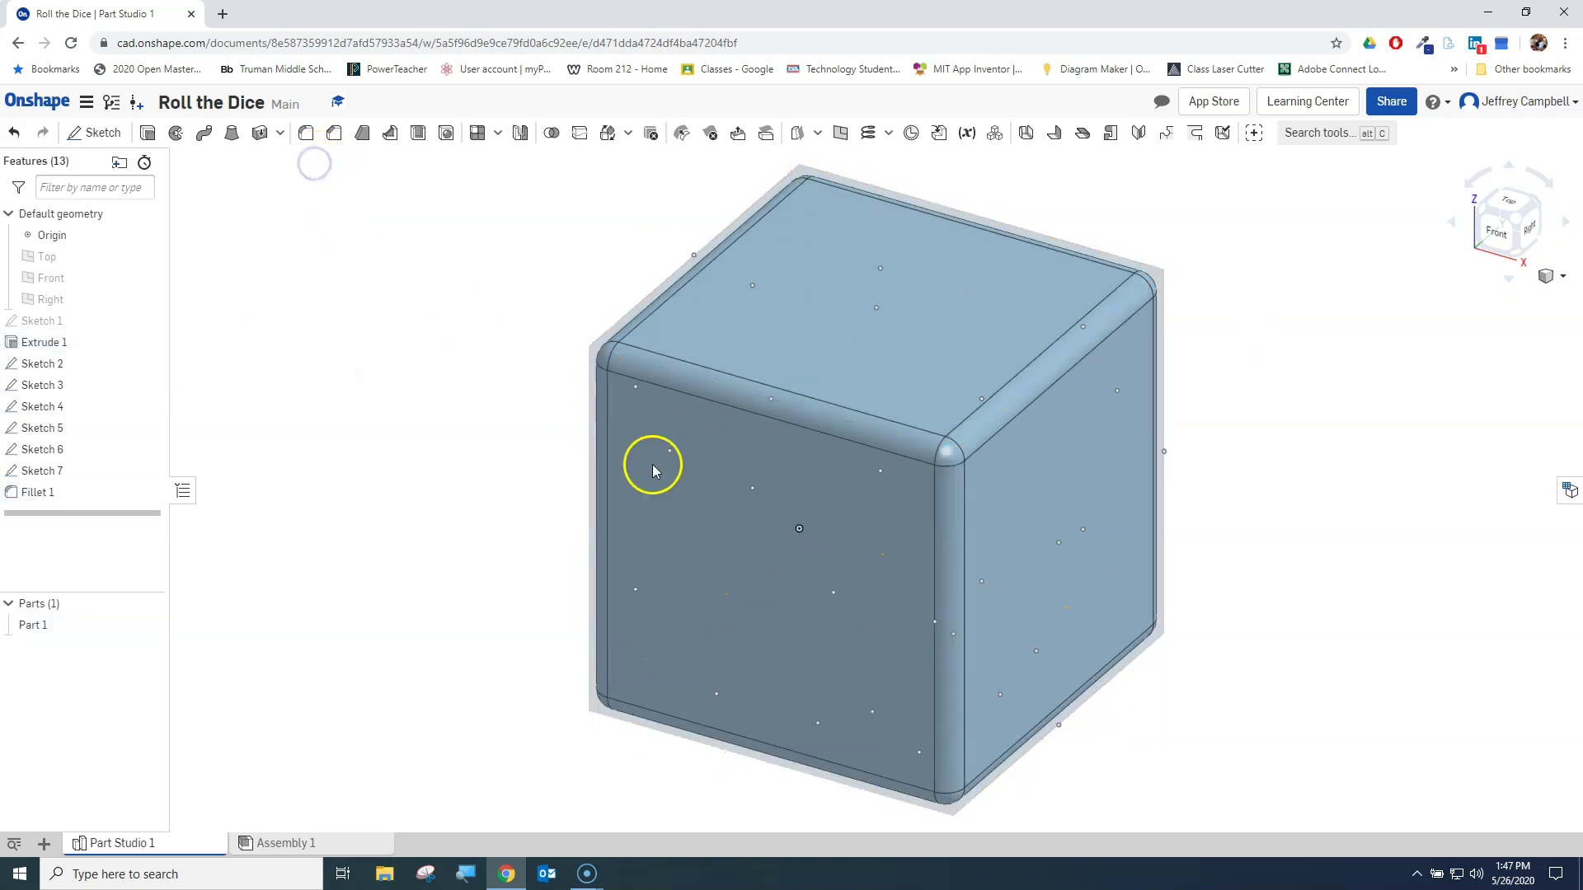
- Start a new Hole feature and return the cube to a front-right isometric view
middle_drag(1445, 538, 1376, 533)
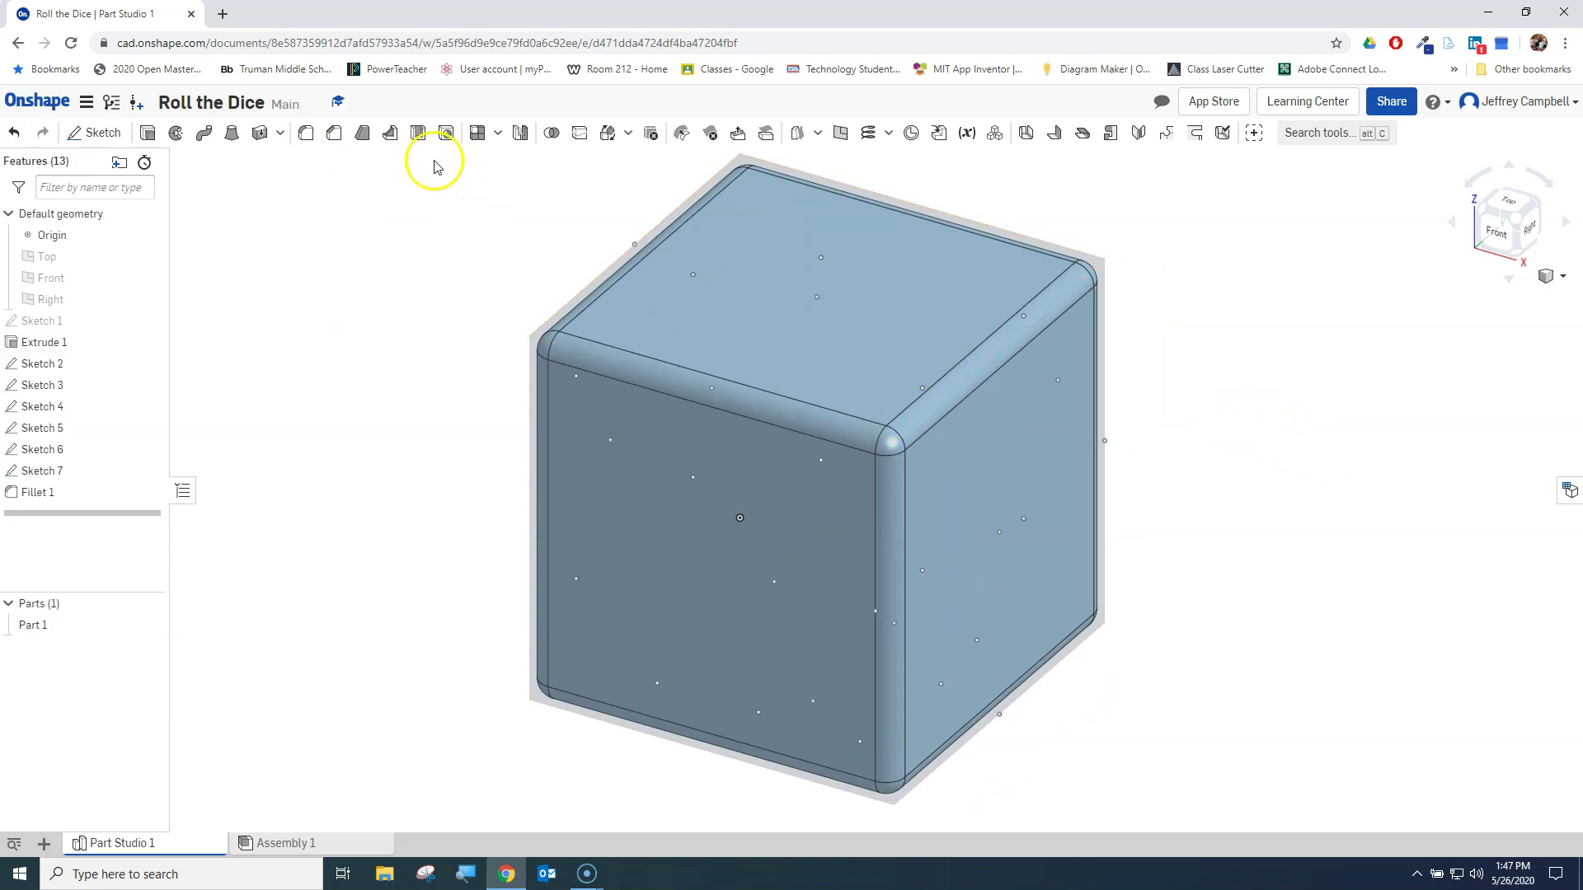
click(446, 133)
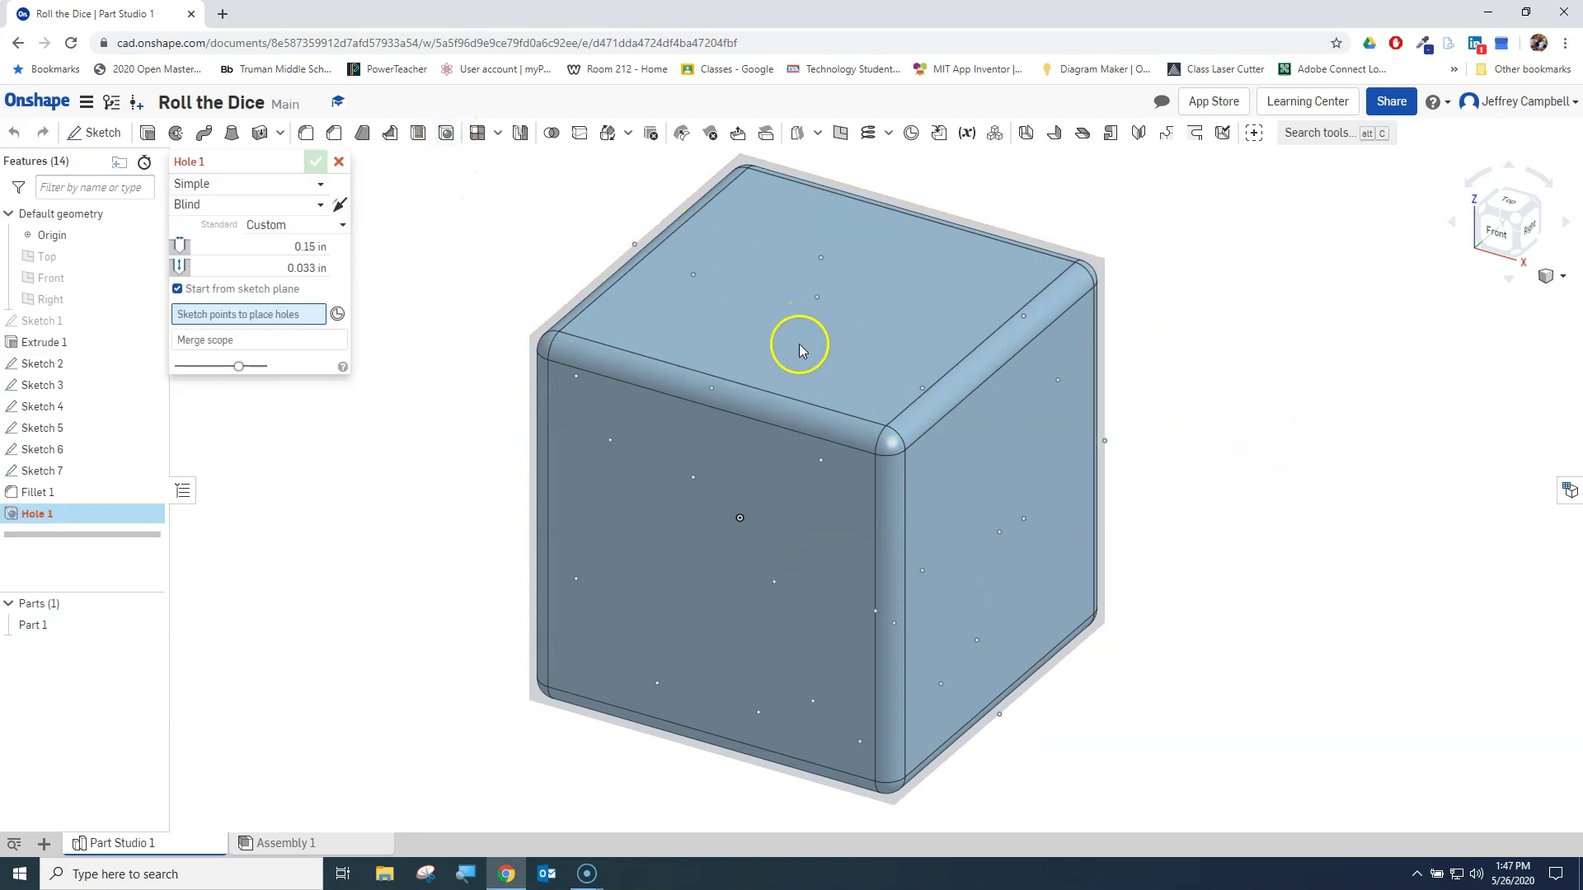
click(1484, 213)
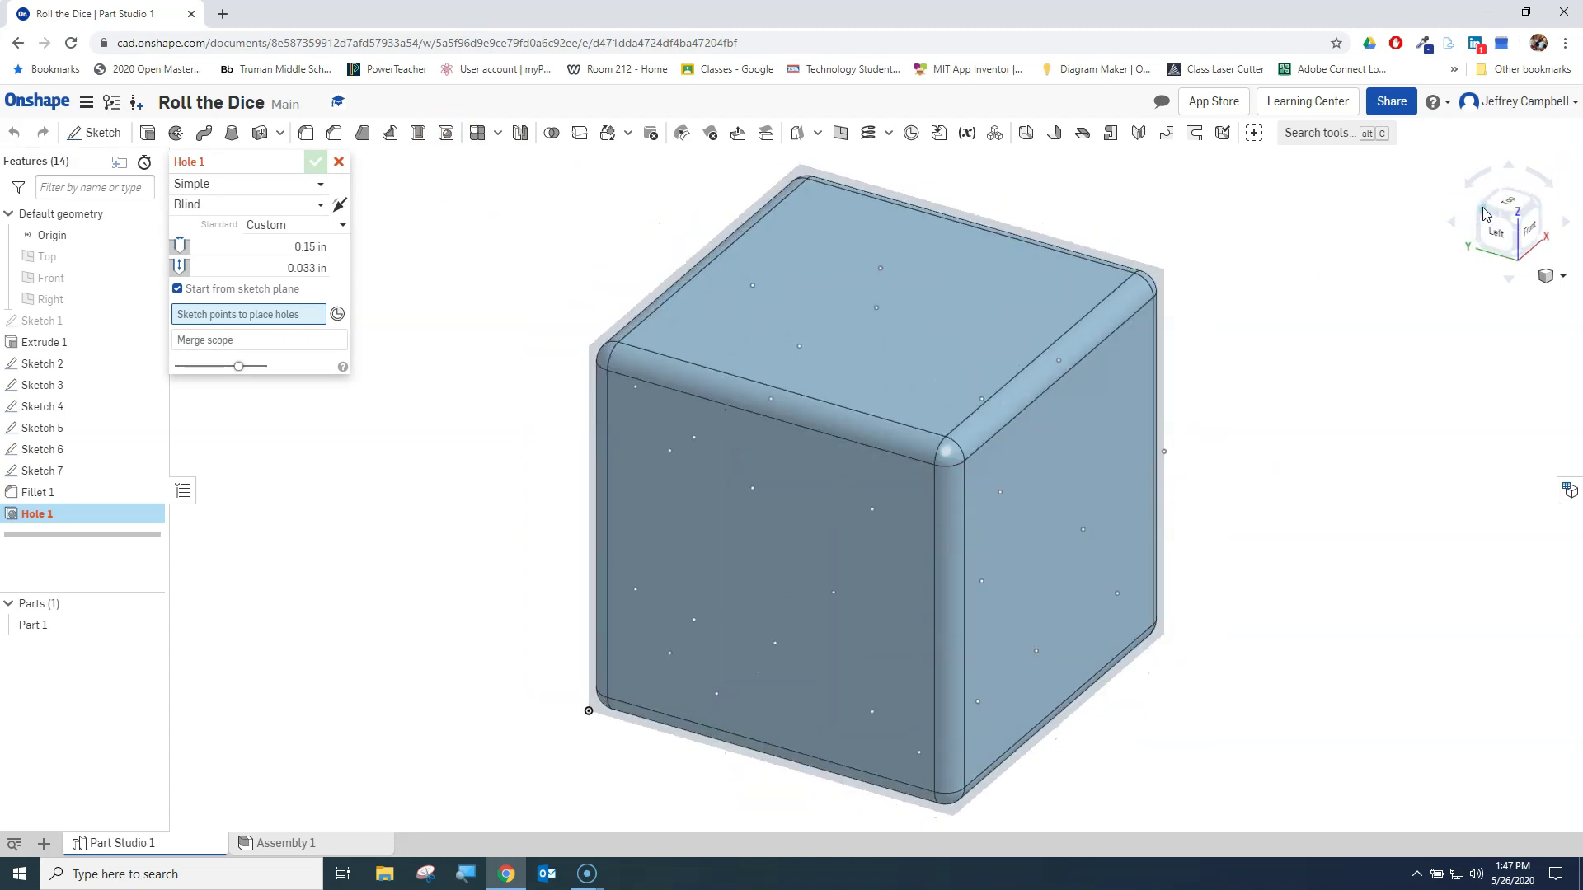
click(1495, 226)
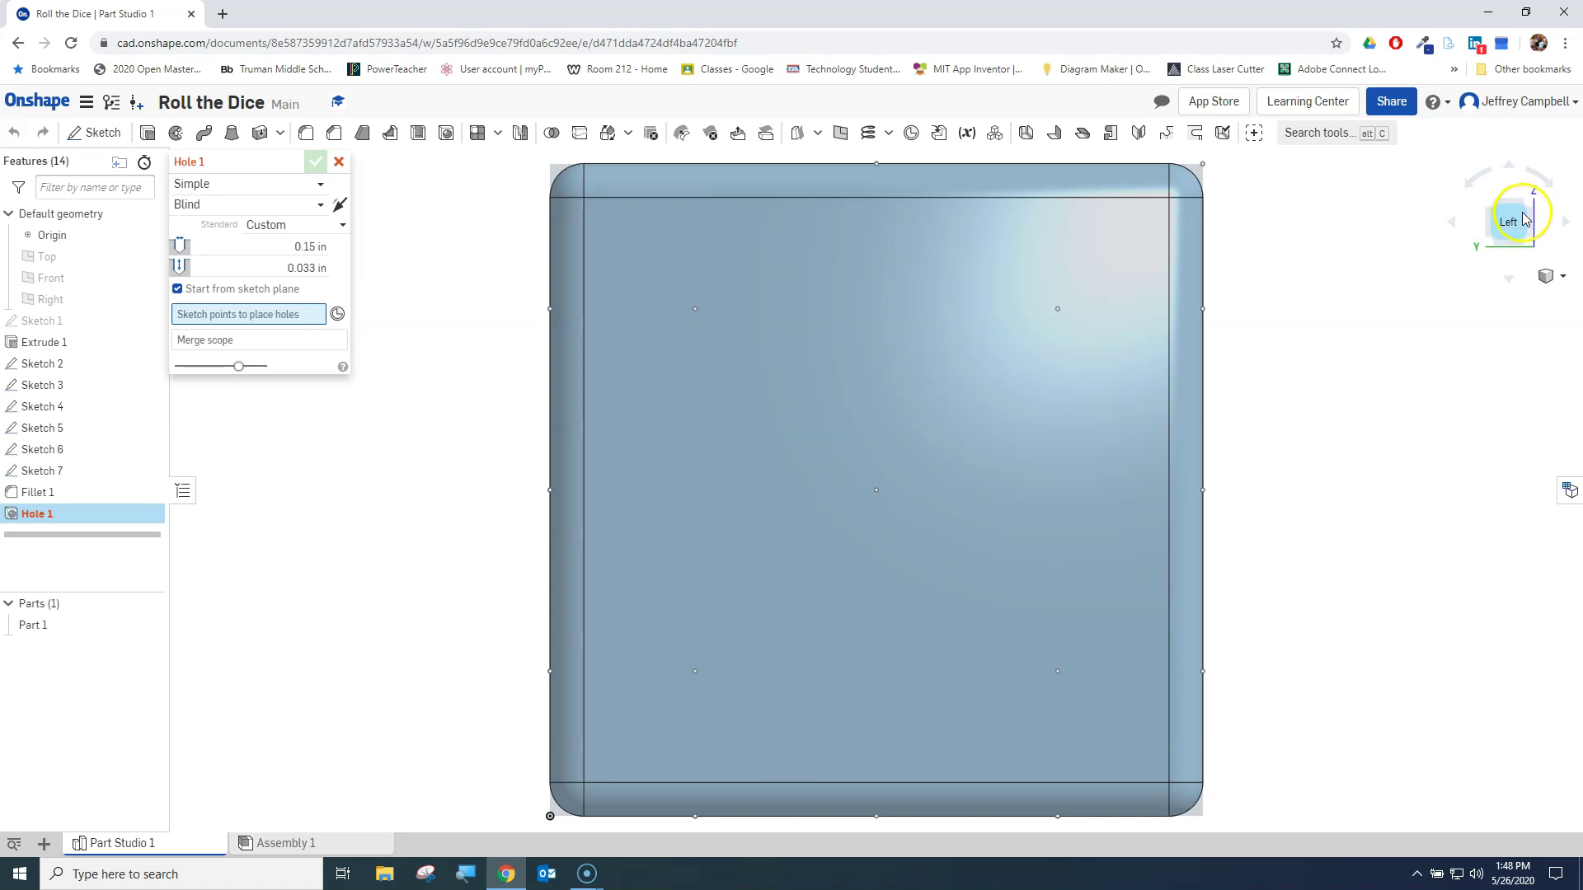
click(1531, 210)
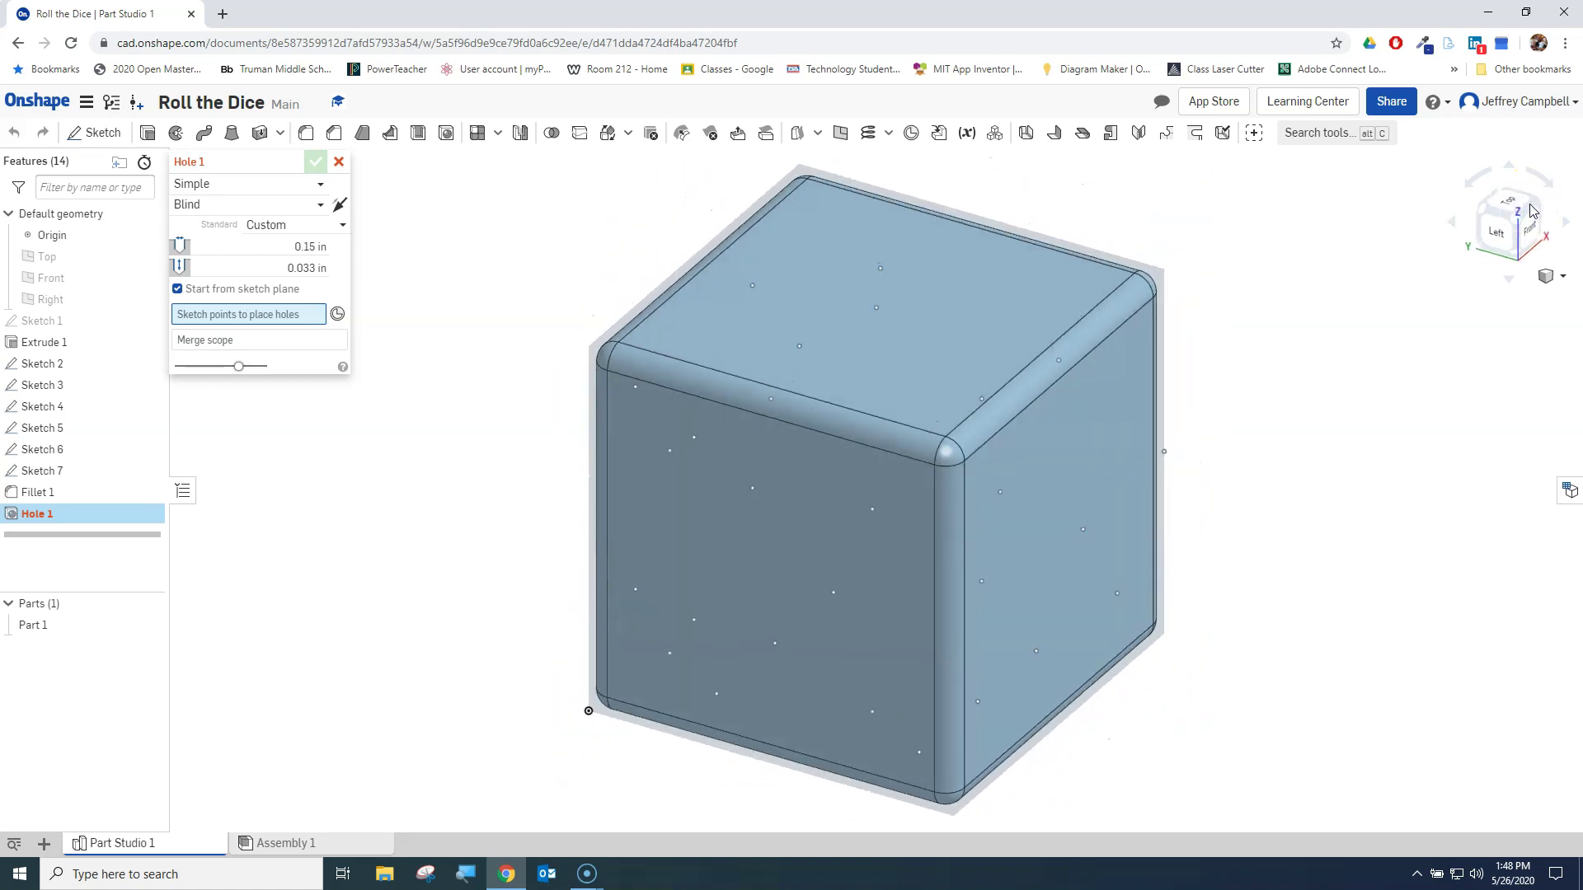
click(1535, 210)
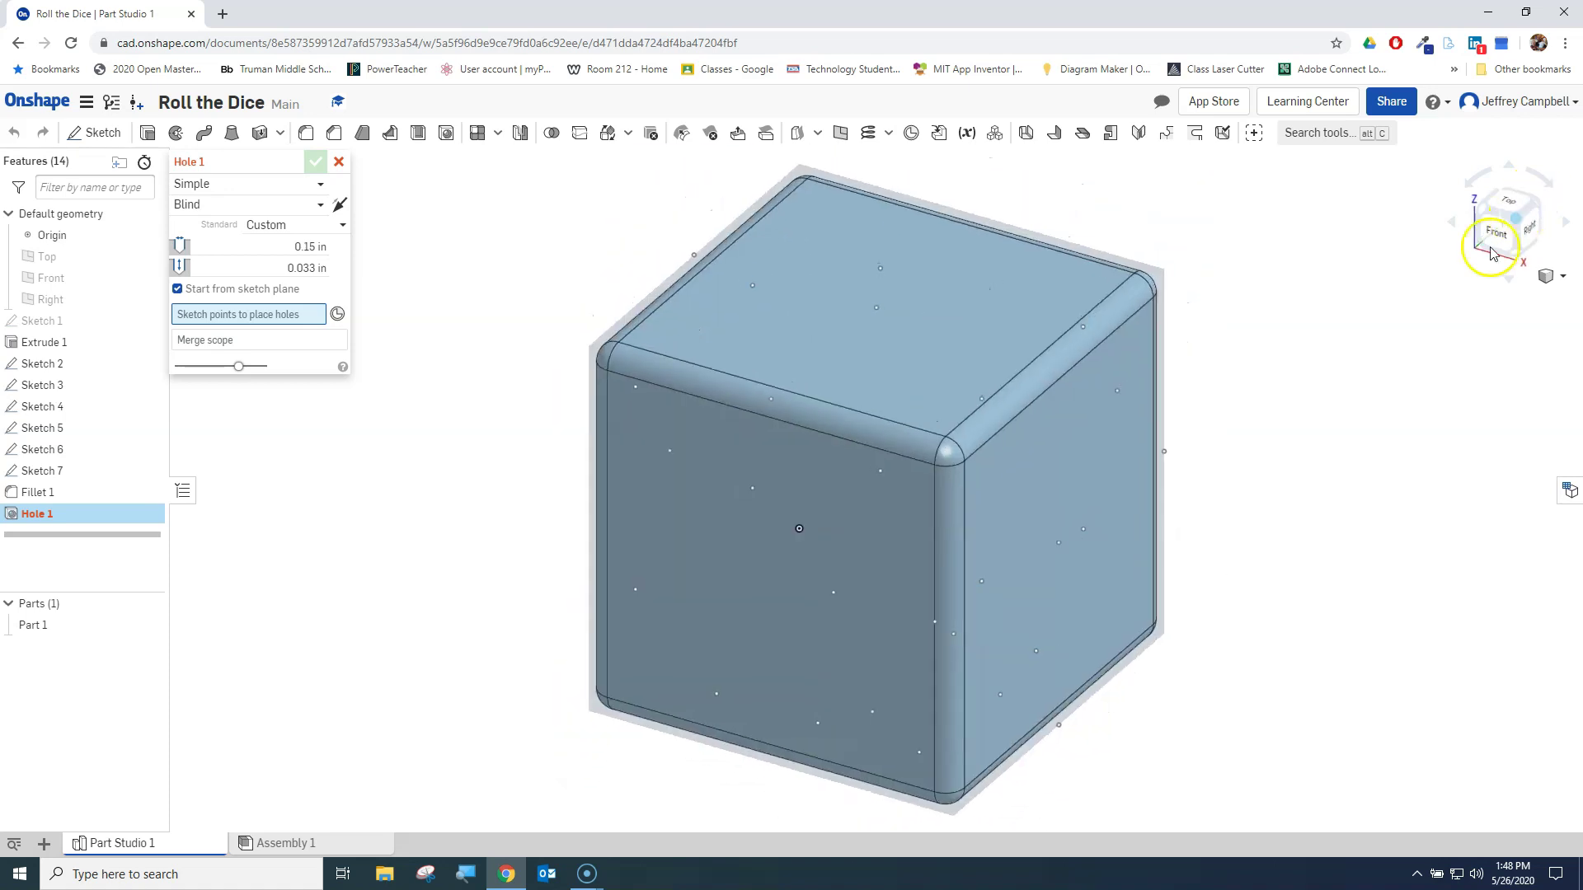
mouse_move(1268, 470)
middle_down()
mouse_move(1263, 426)
mouse_move(1283, 417)
mouse_move(1275, 449)
middle_up()
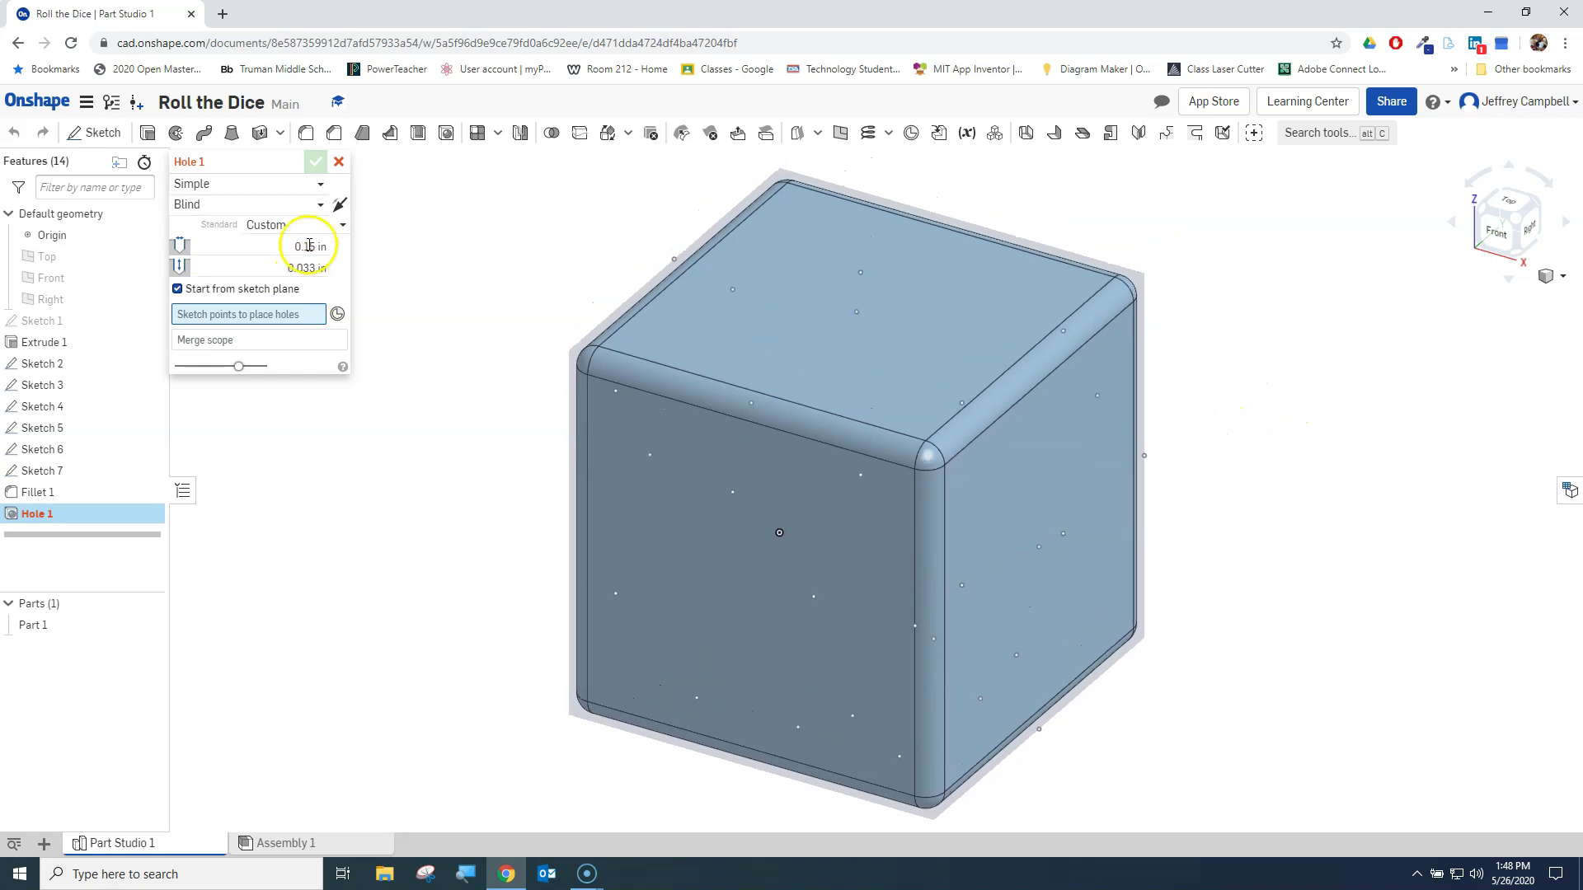
- Set the hole termination to Blind and edit its depth to 0.0325 in
click(285, 206)
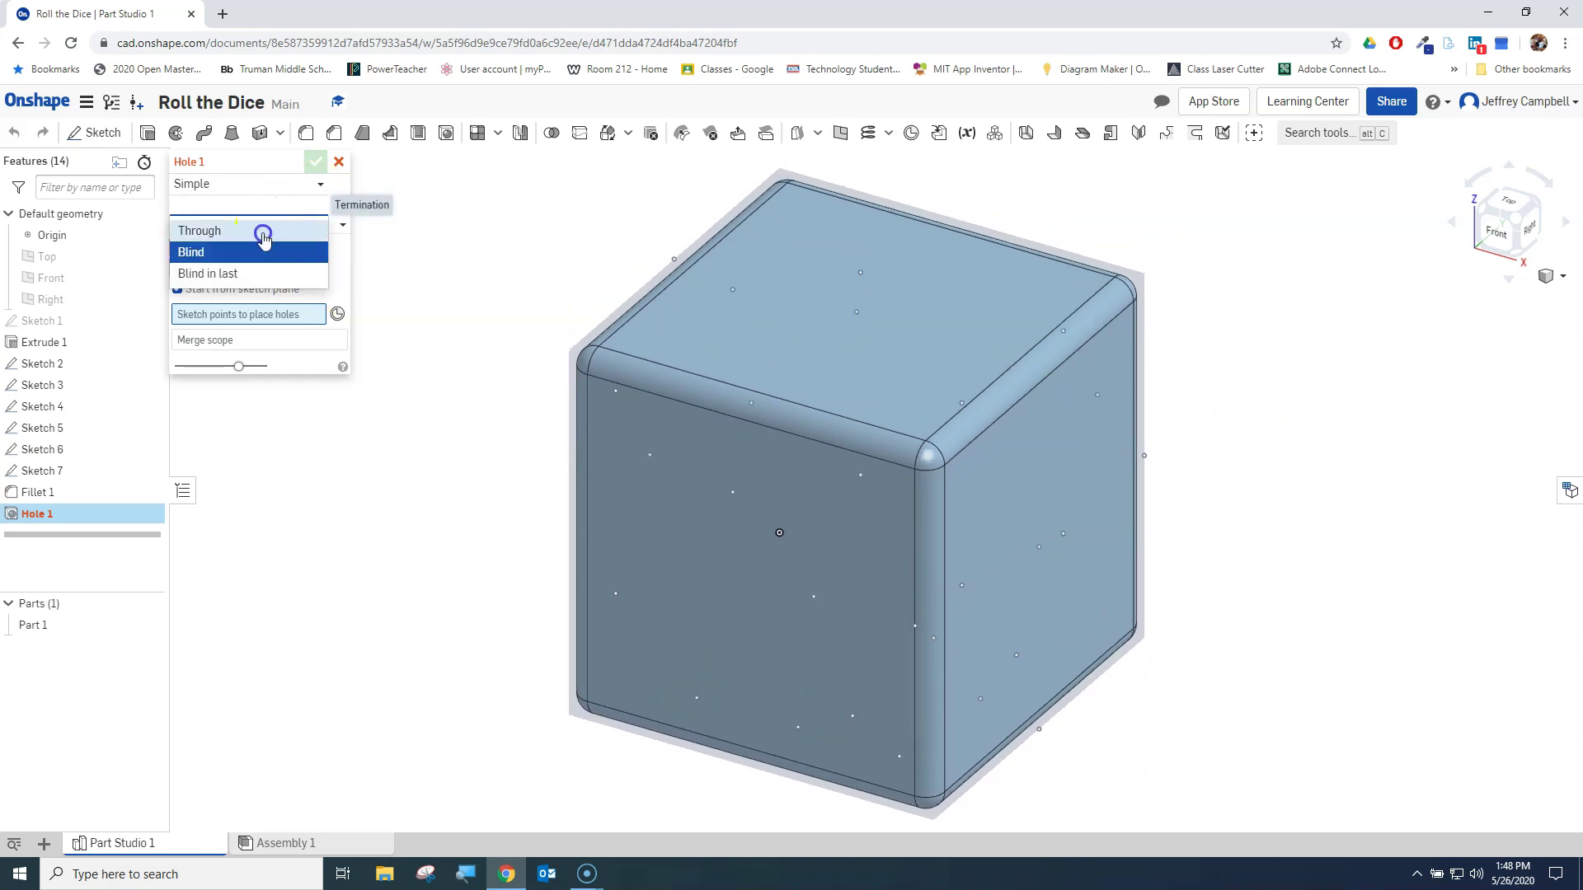
click(263, 234)
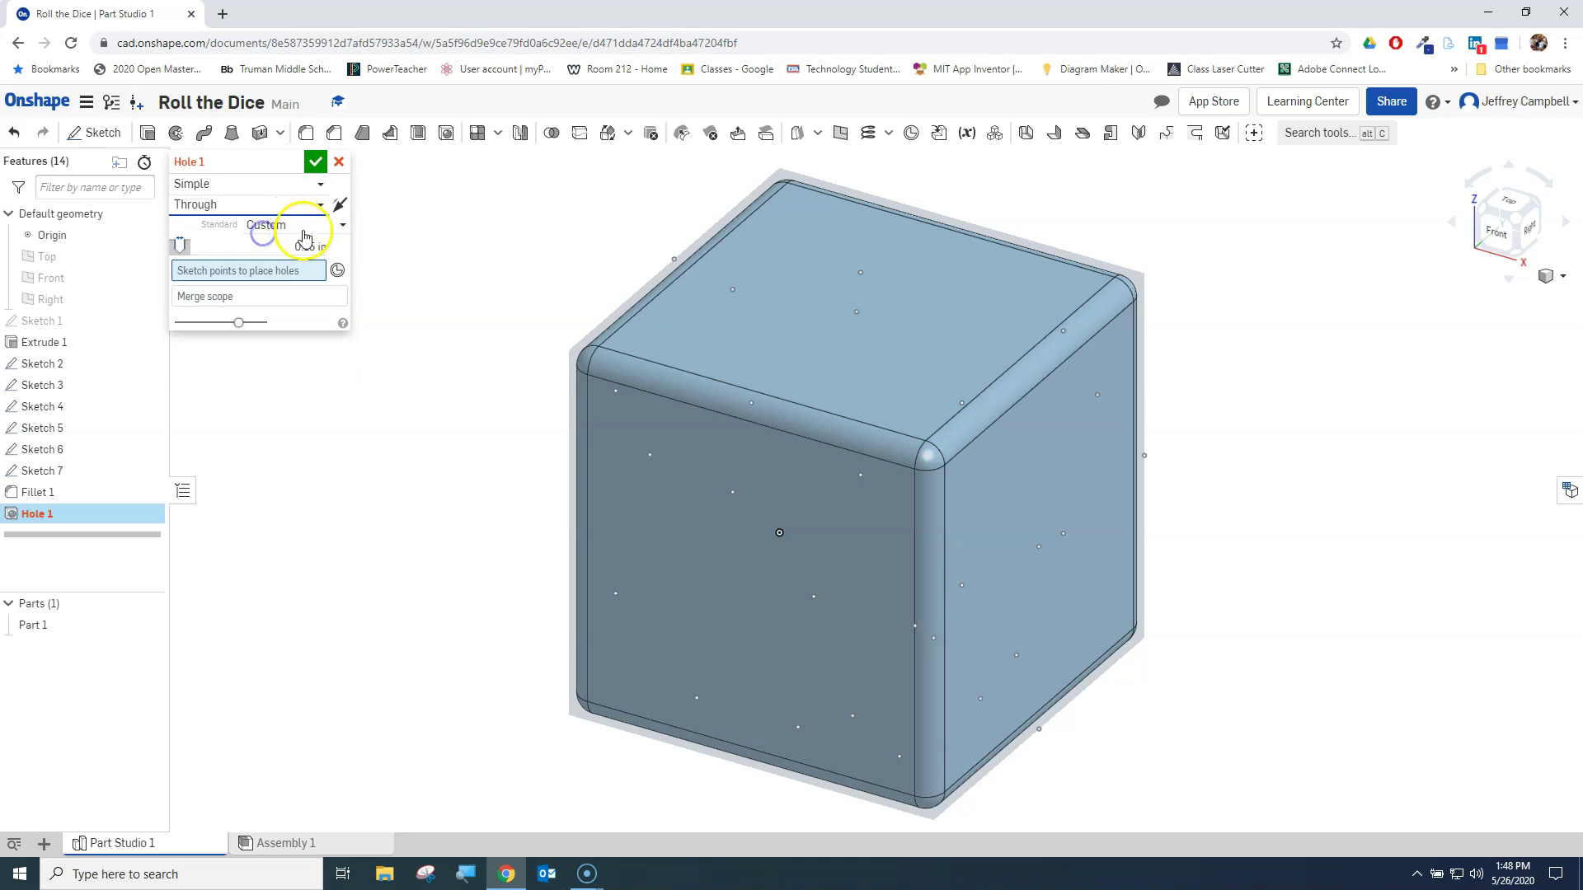
click(210, 208)
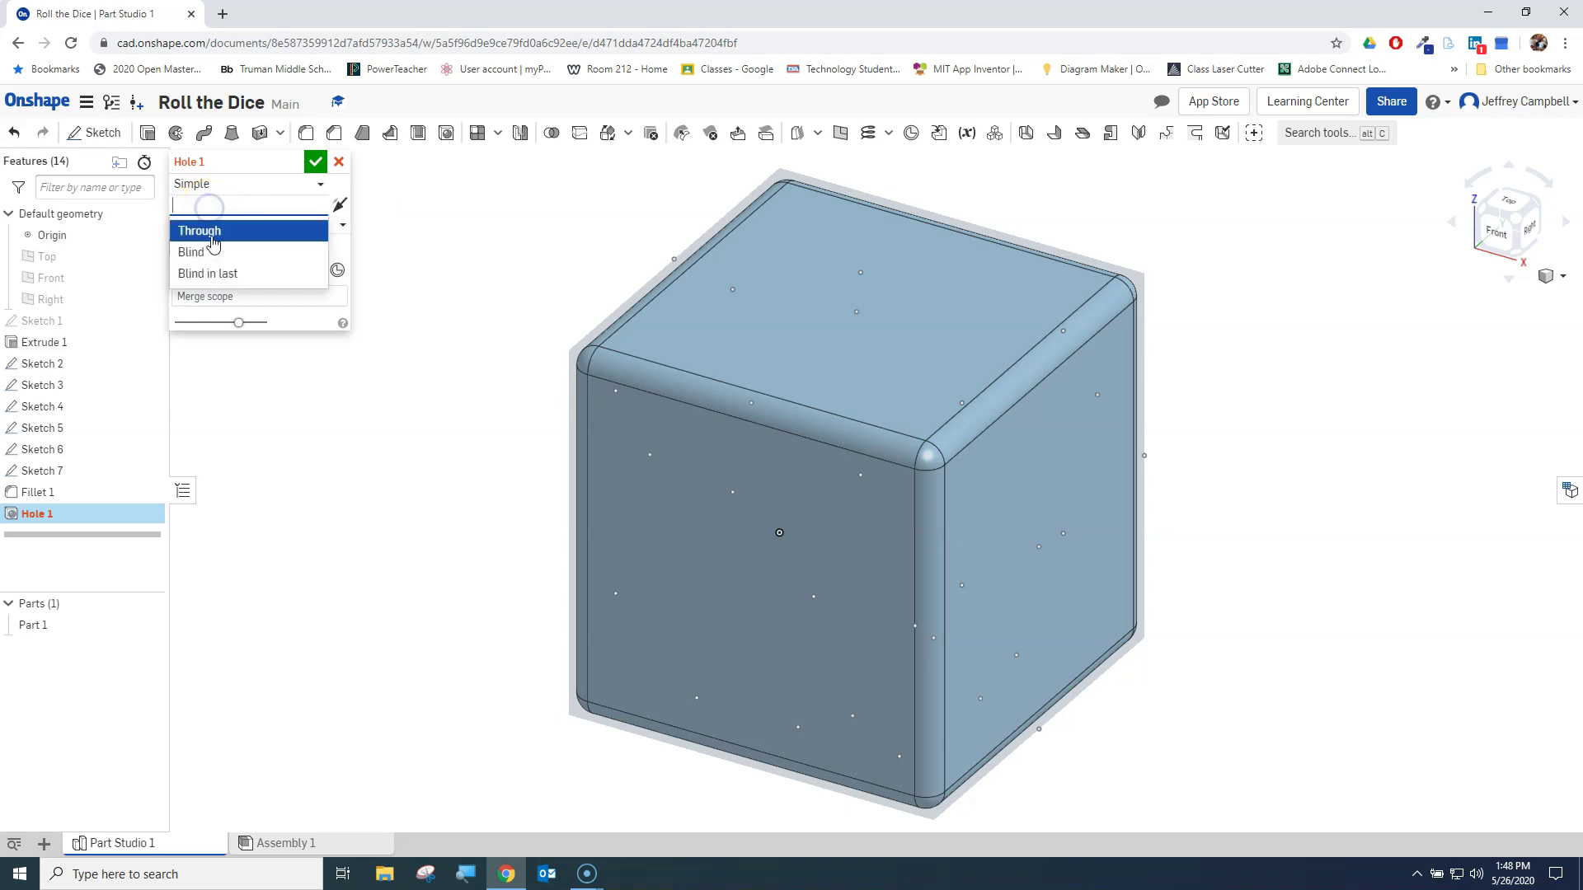
click(202, 249)
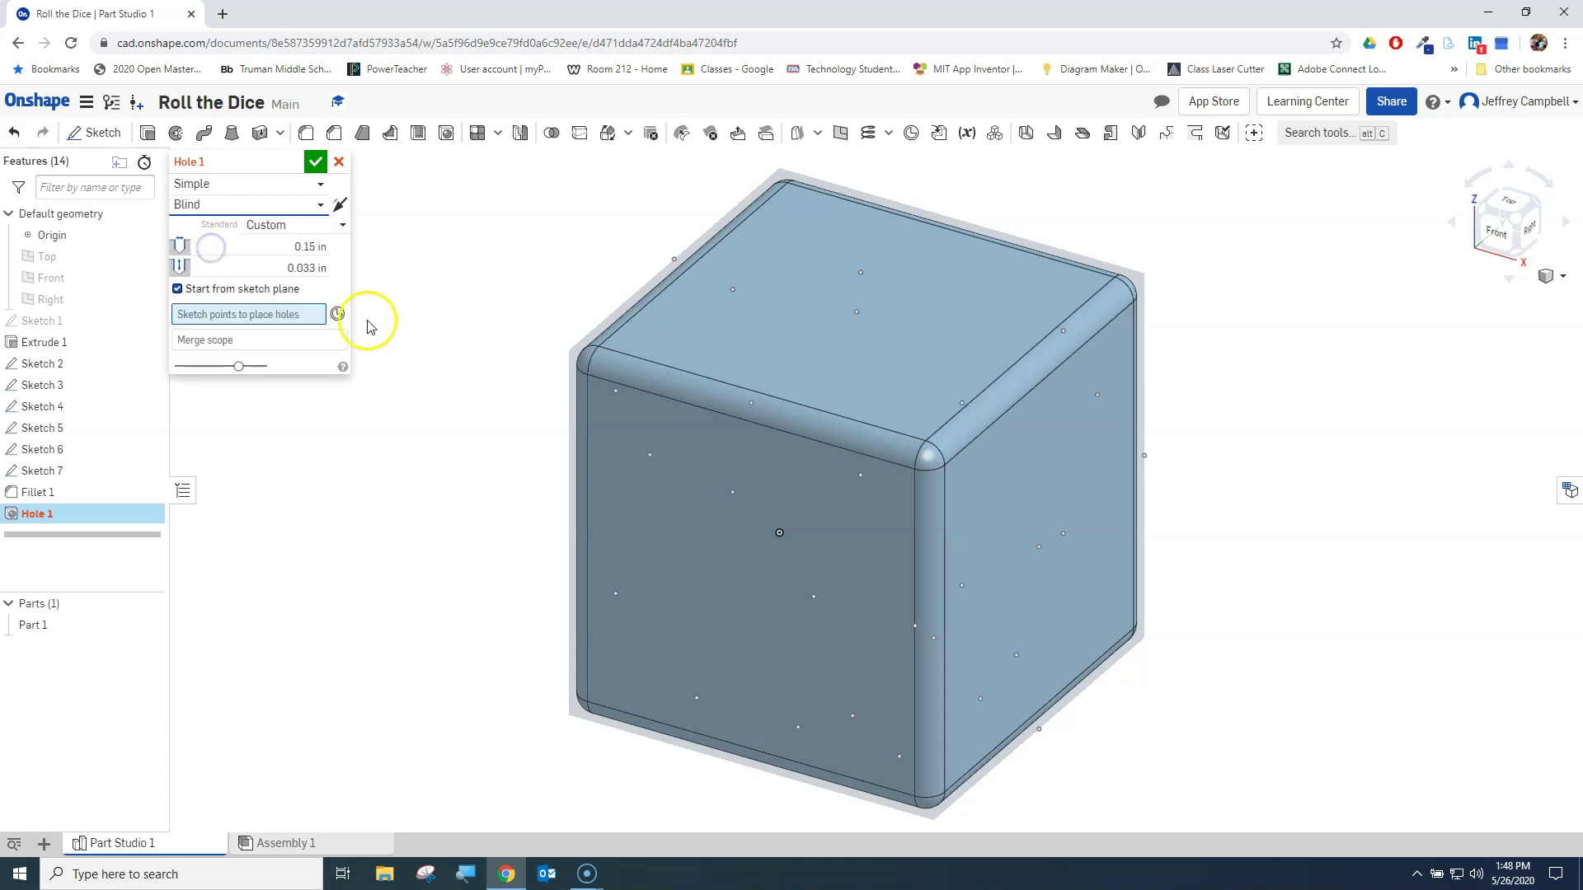
click(305, 268)
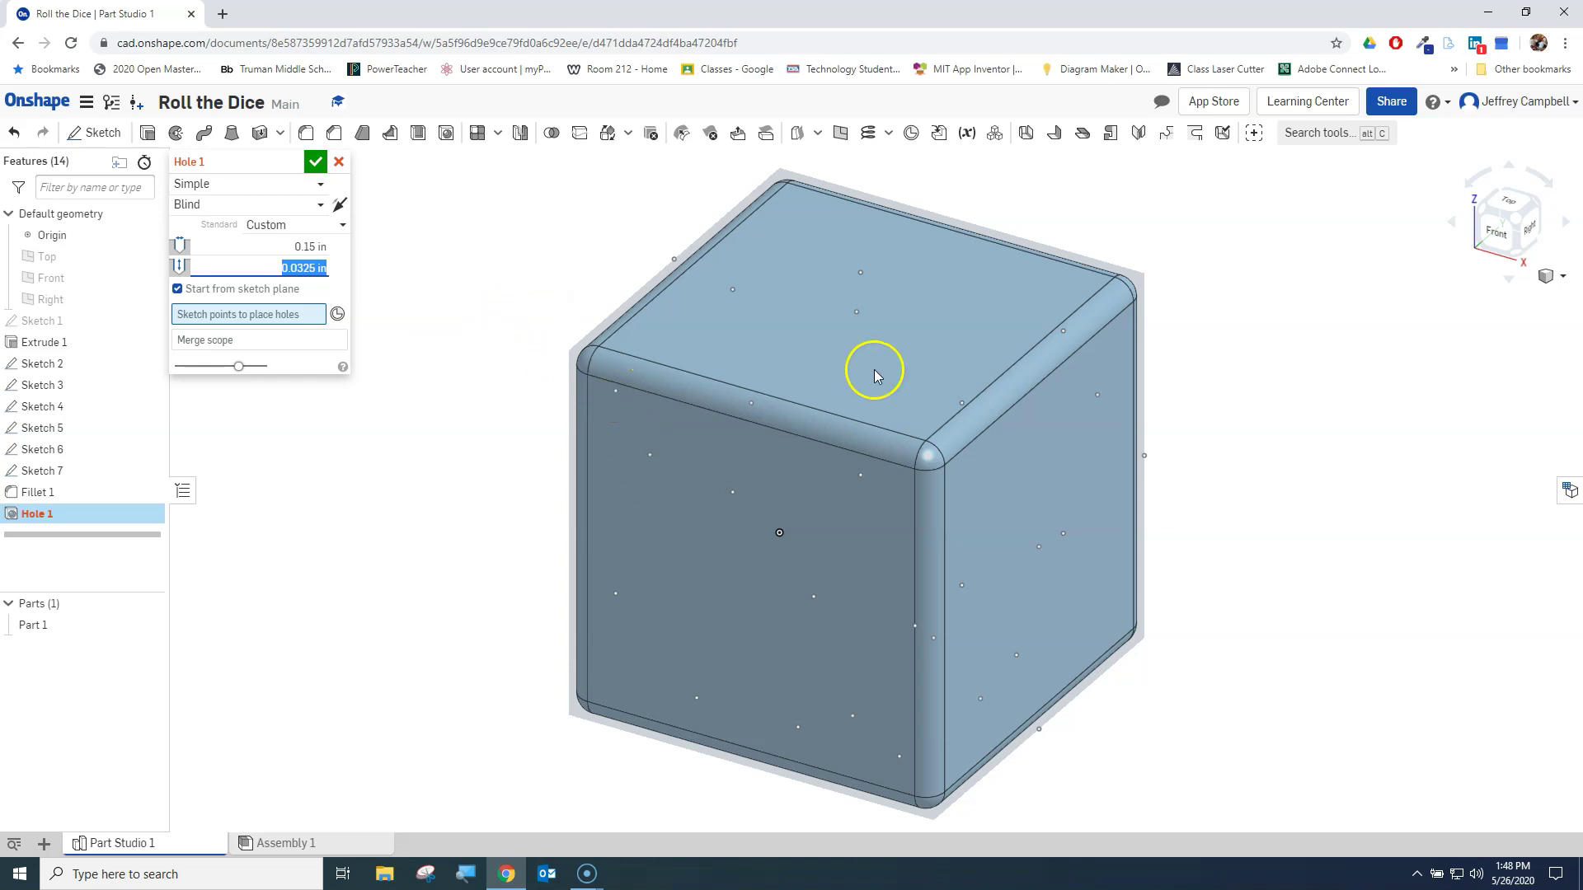
- Select the top-face pip points, including the centre and edge pips, for holes
click(733, 290)
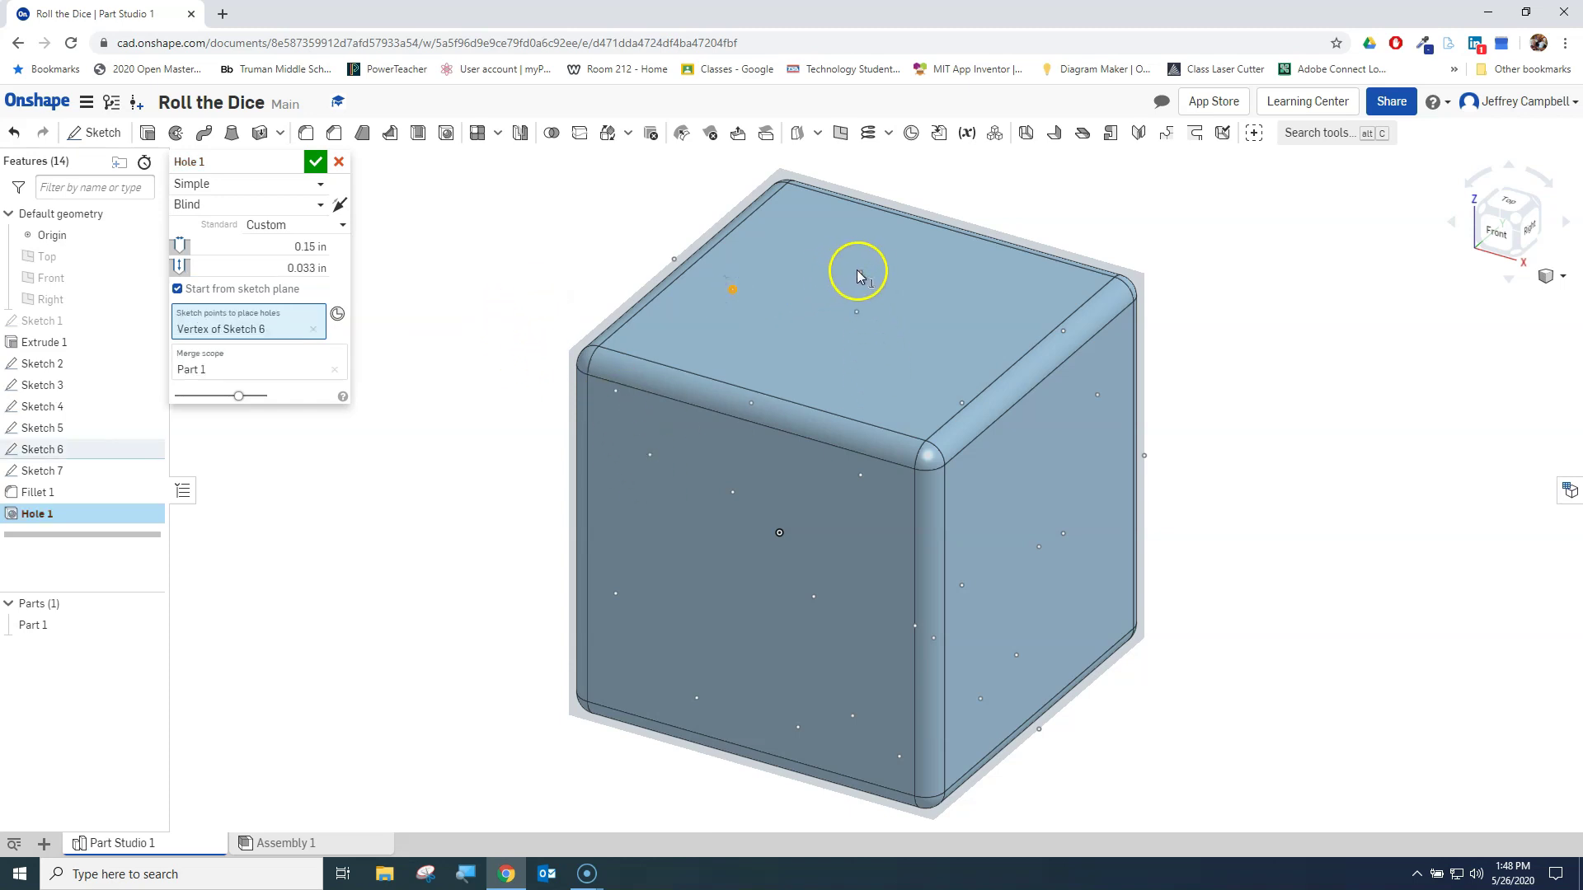
click(860, 273)
click(1064, 331)
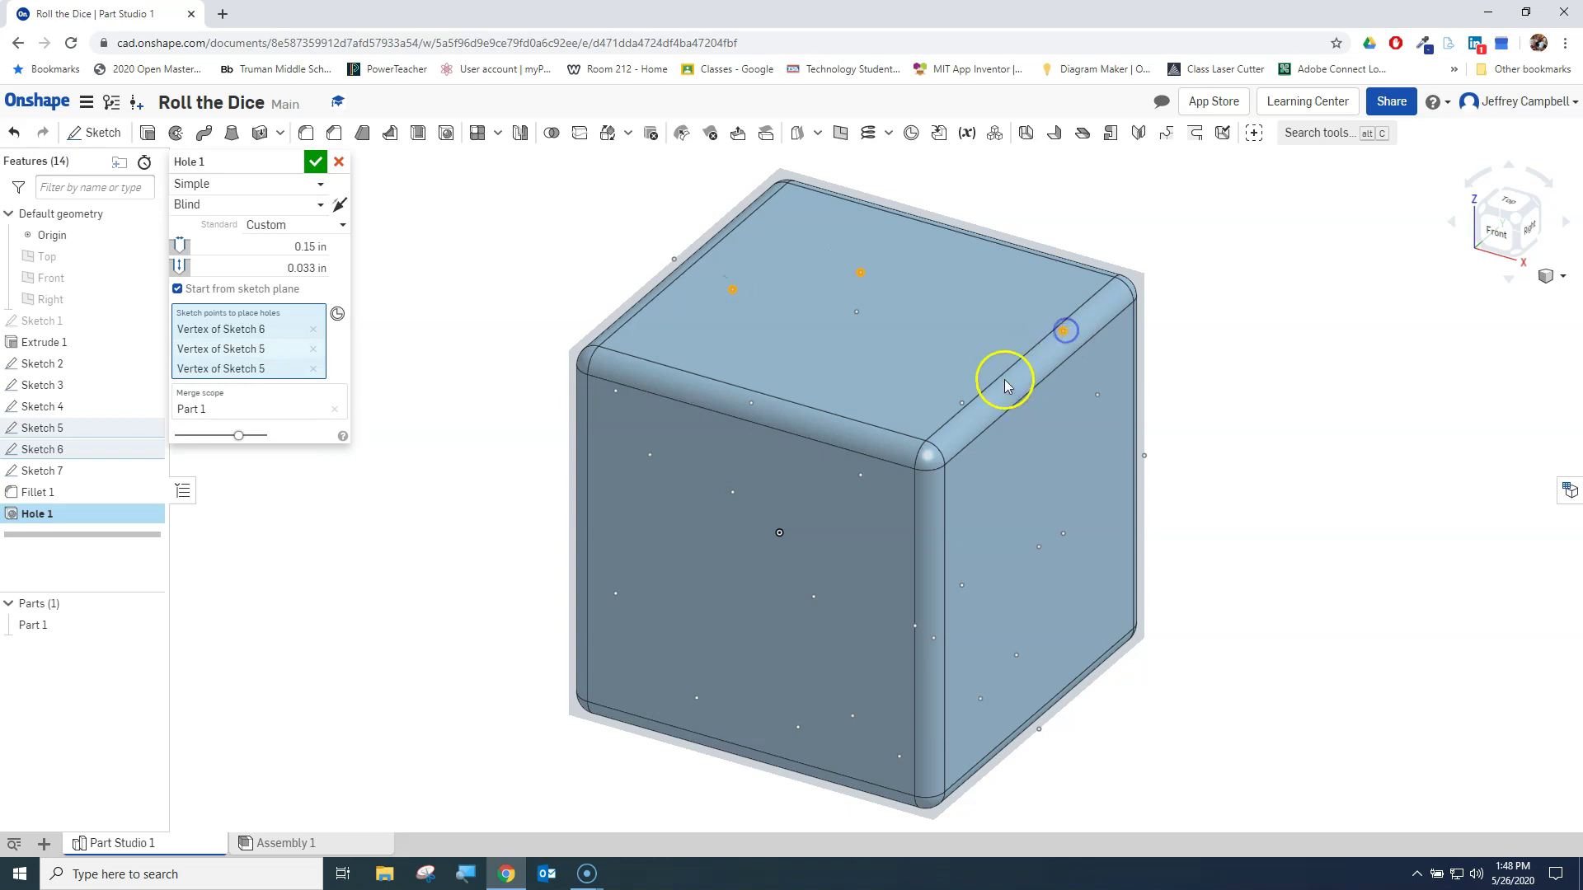
click(961, 404)
click(751, 404)
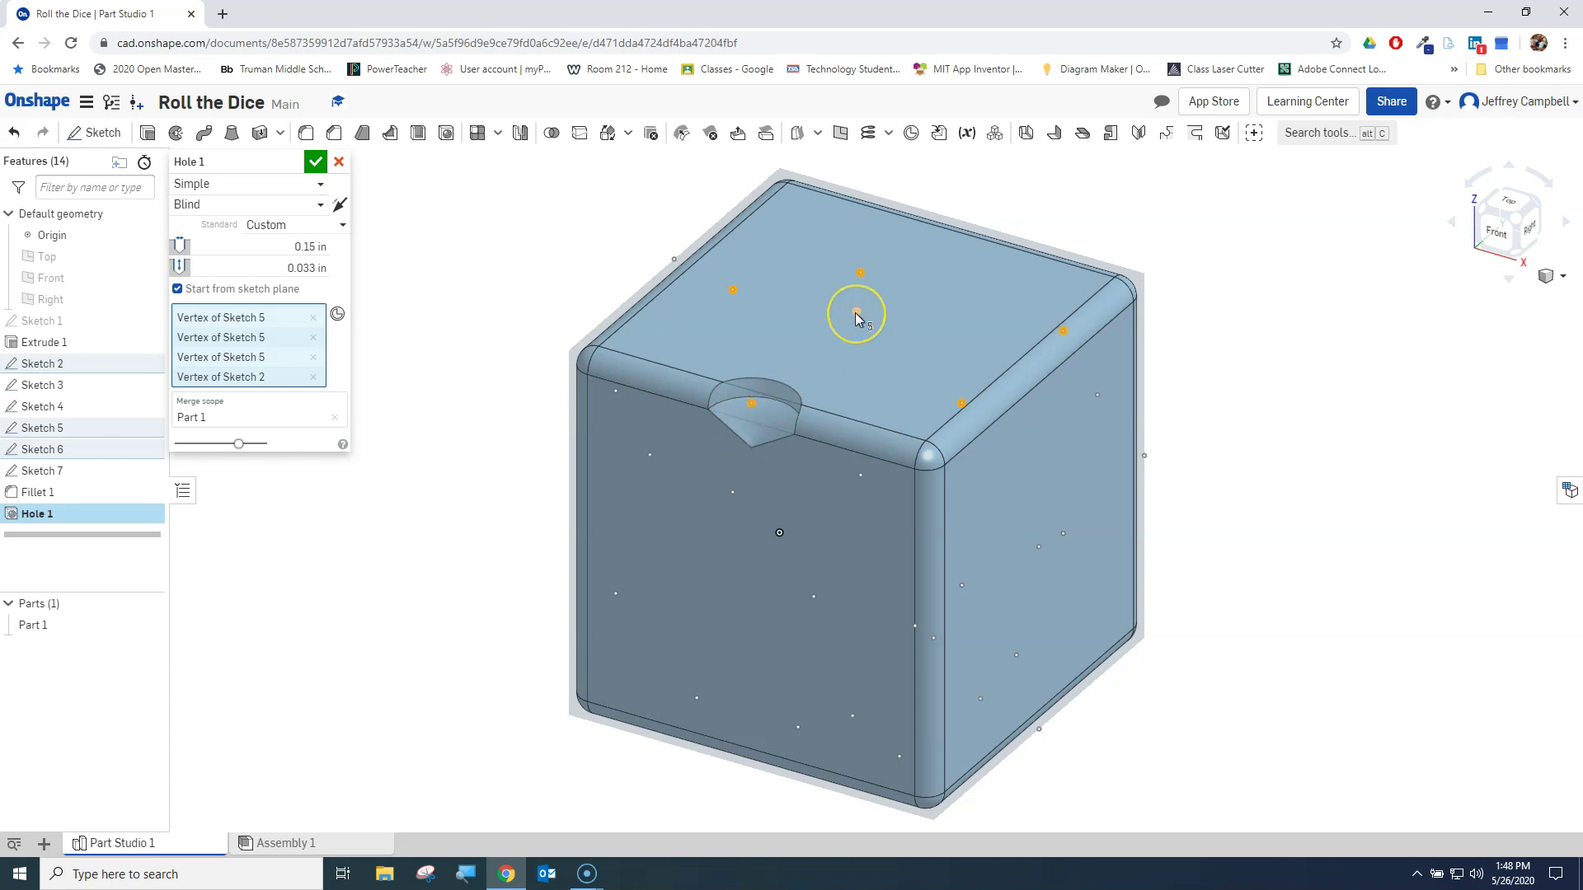
click(874, 373)
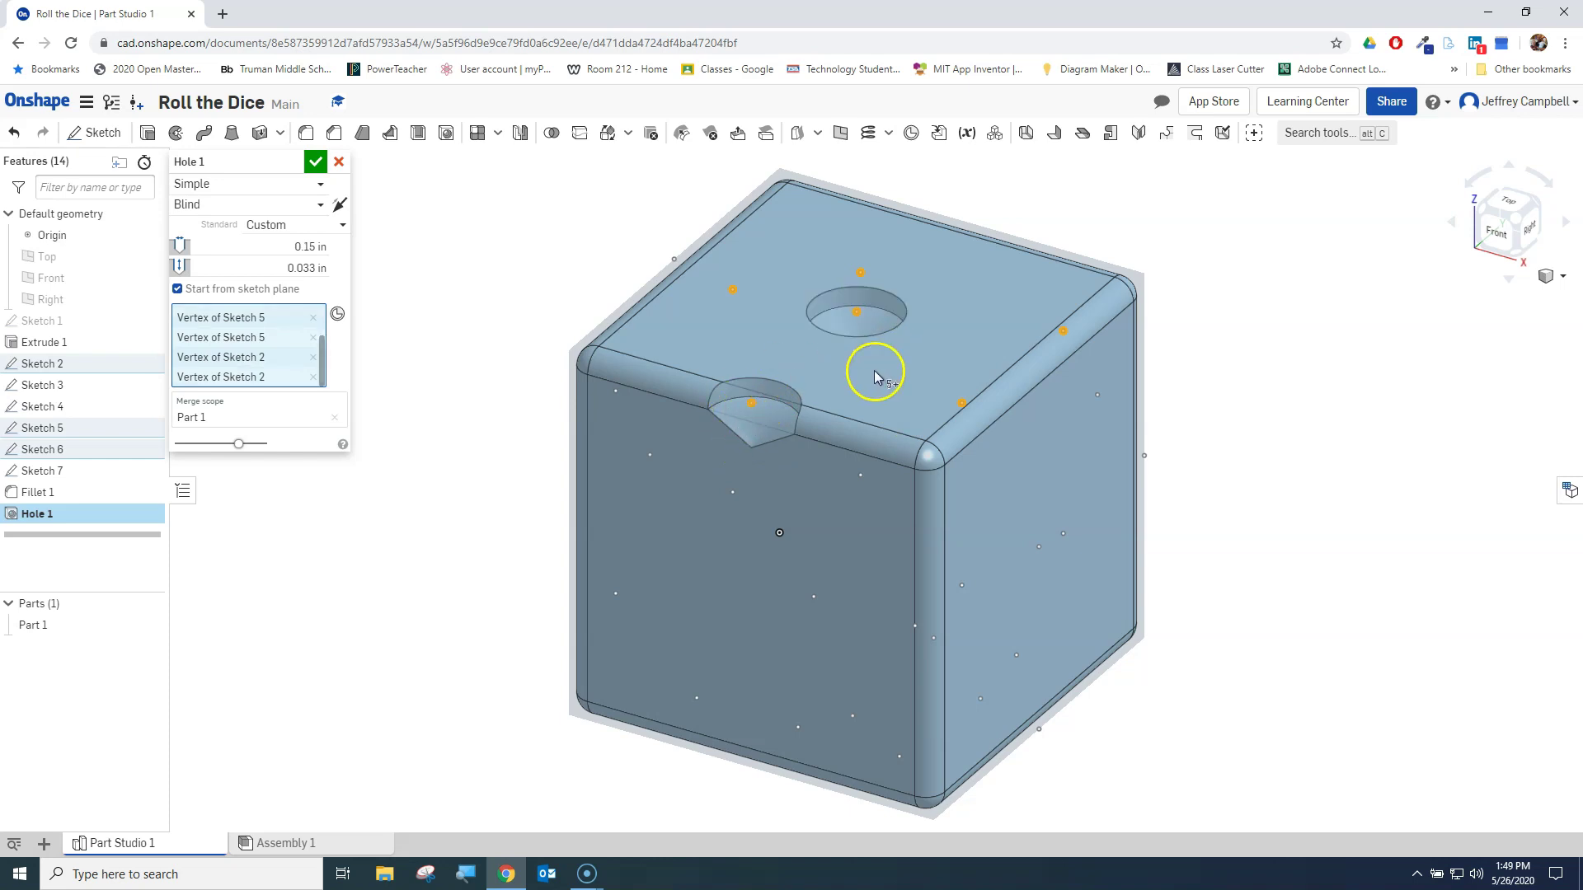
click(674, 261)
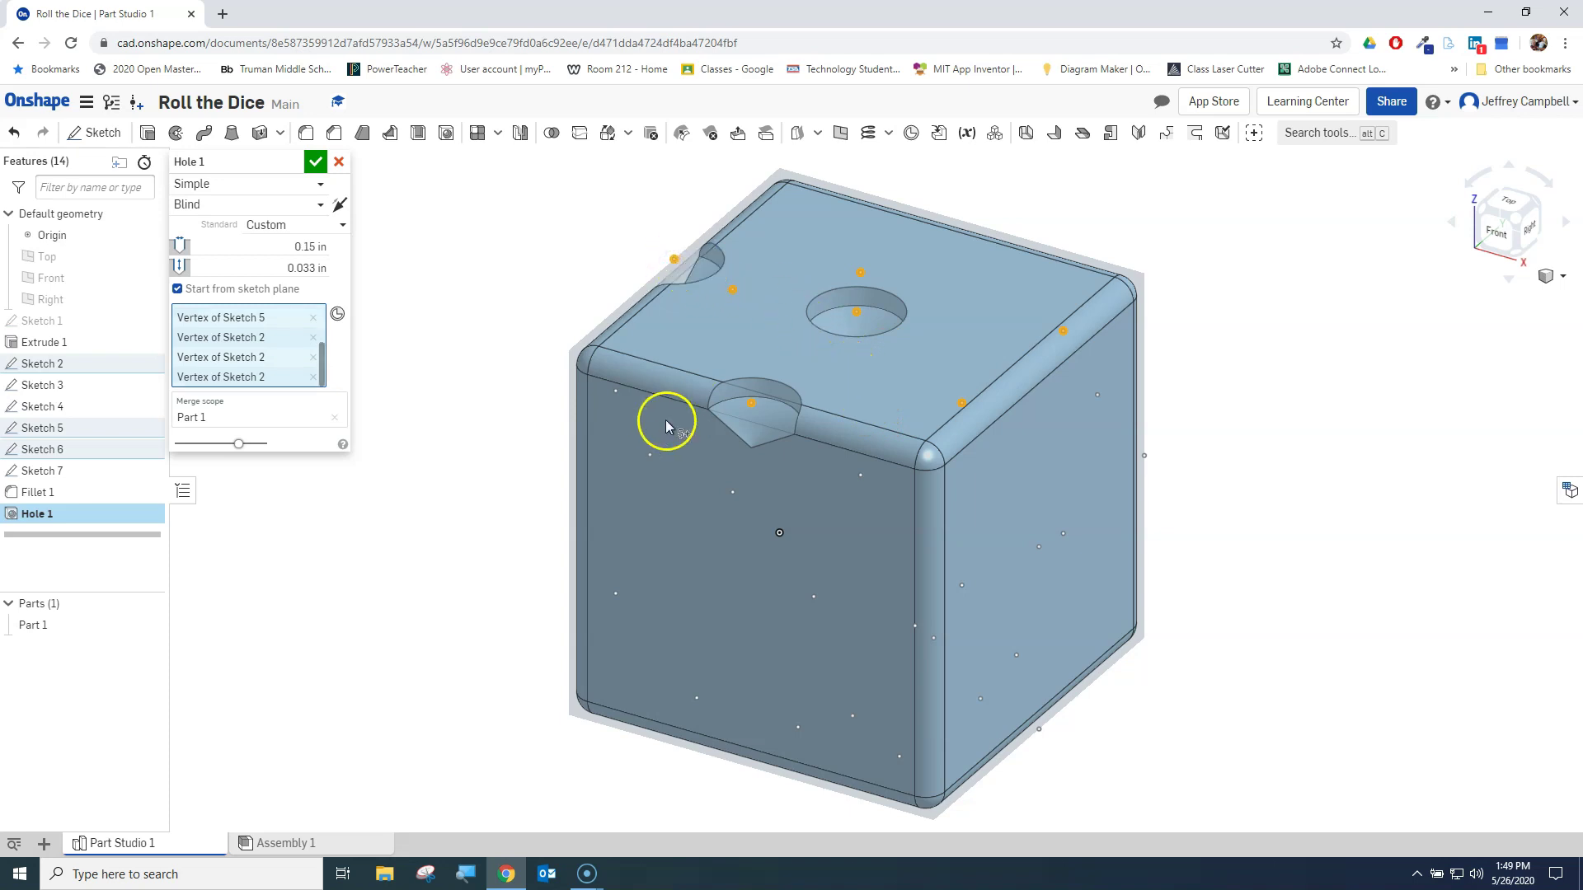
- Add the front-face pip points to the hole selection
click(616, 392)
click(651, 456)
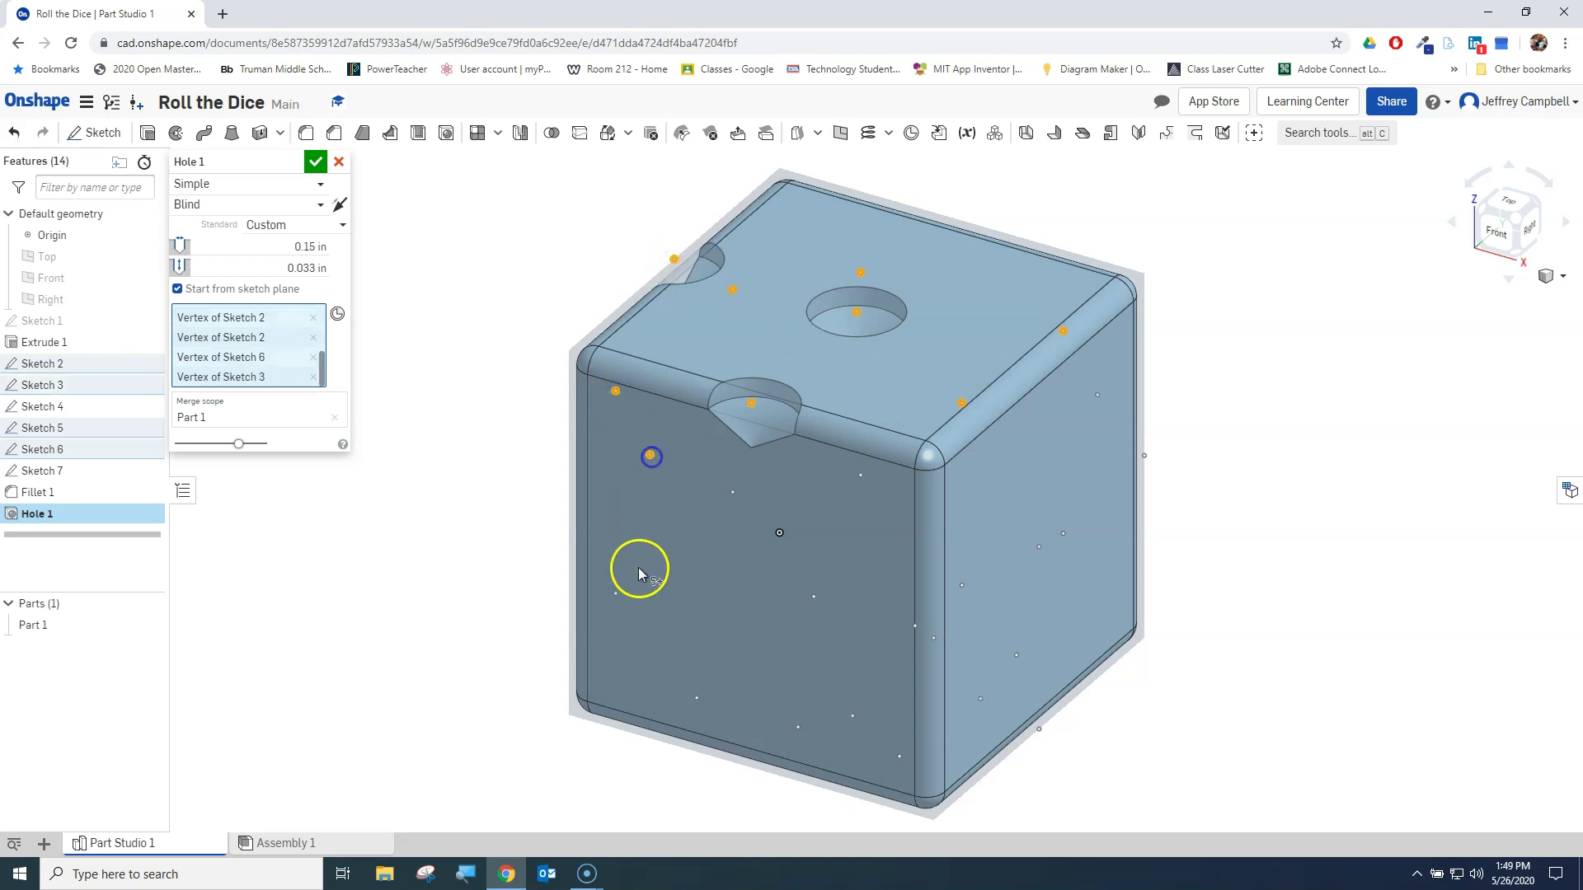
click(615, 594)
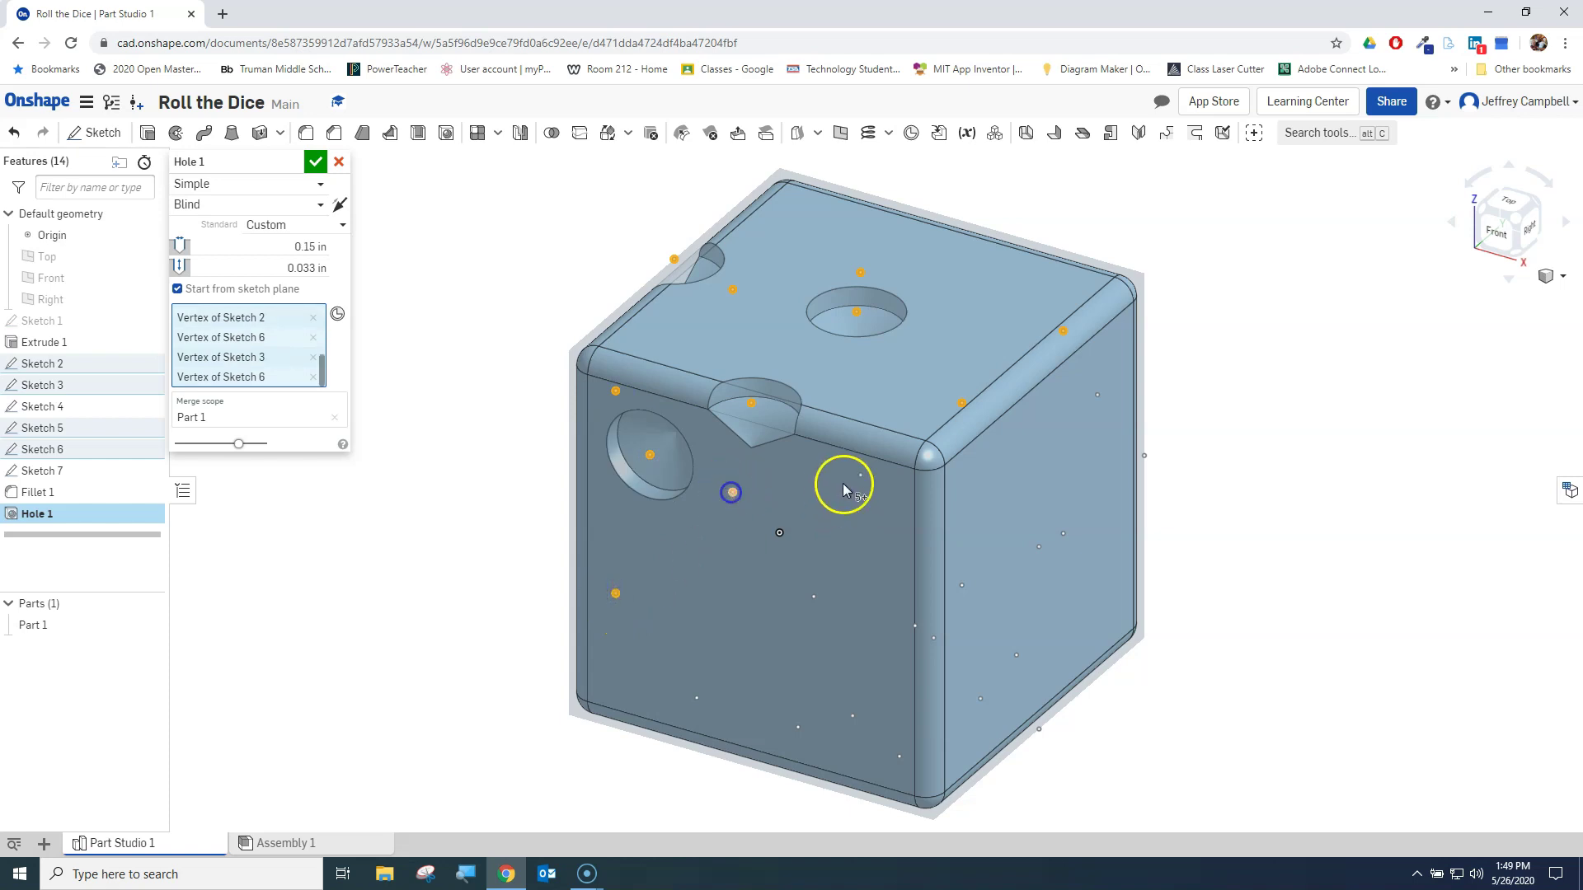
click(814, 597)
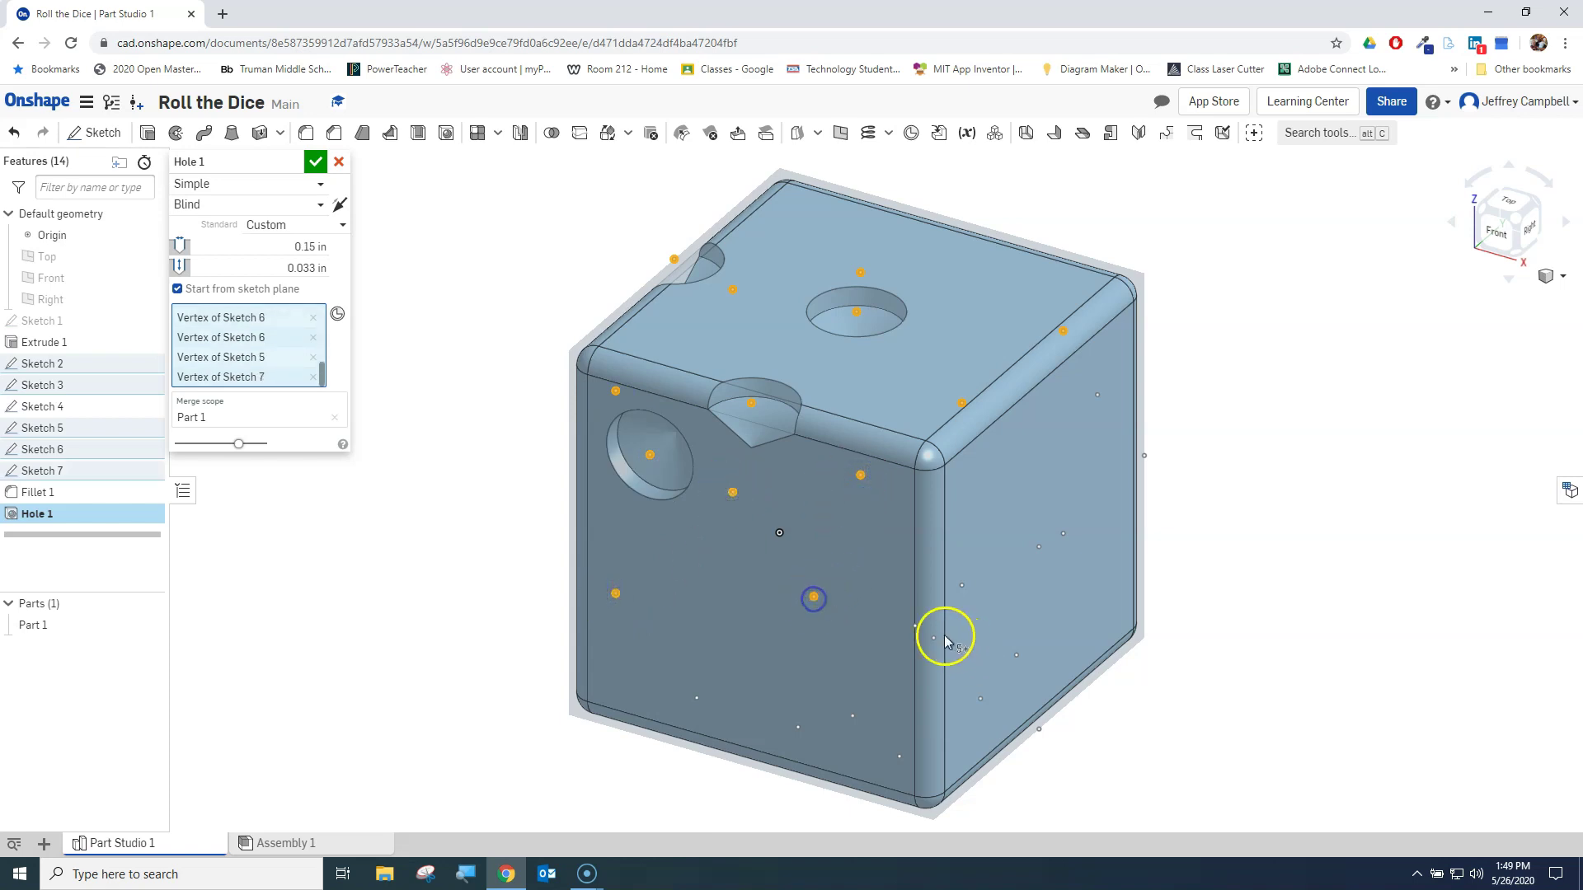
click(900, 756)
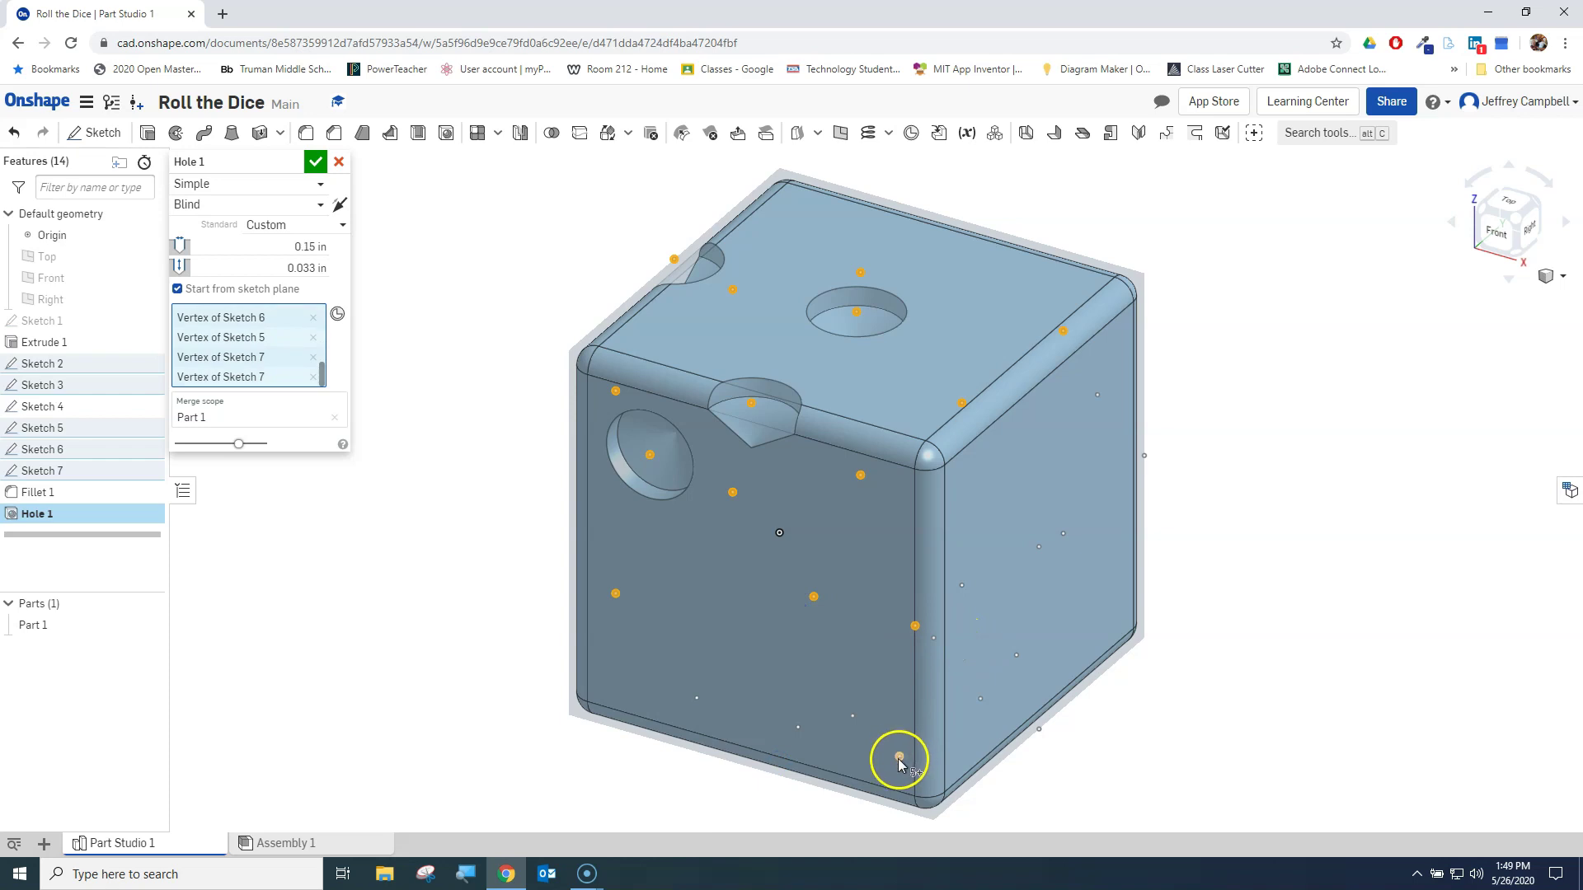
click(798, 729)
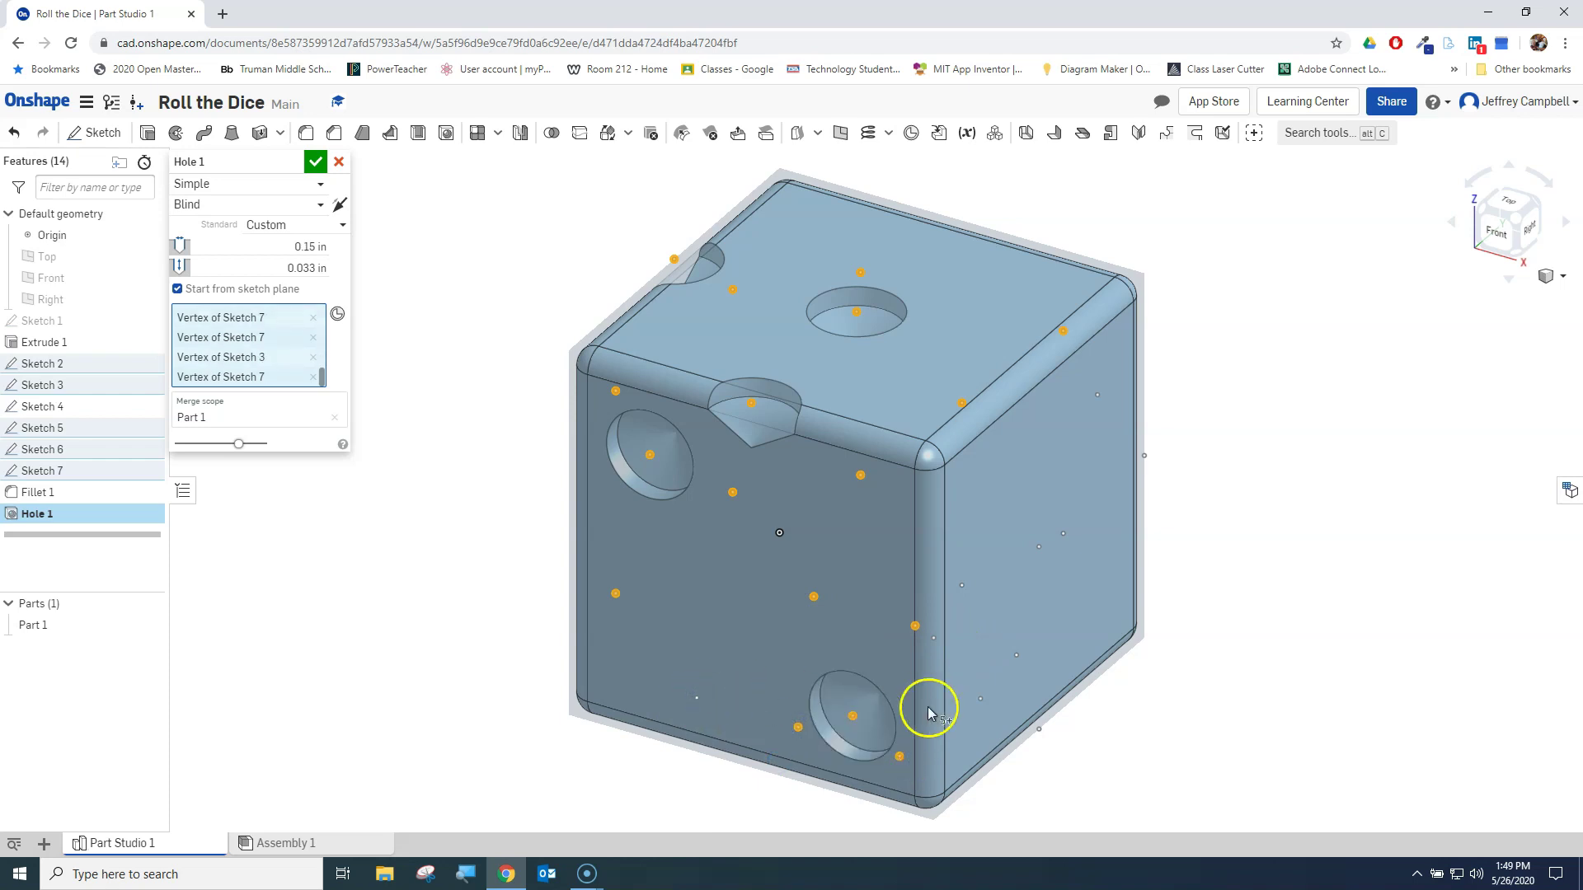
- Add the right-face pip points to the hole selection
click(980, 699)
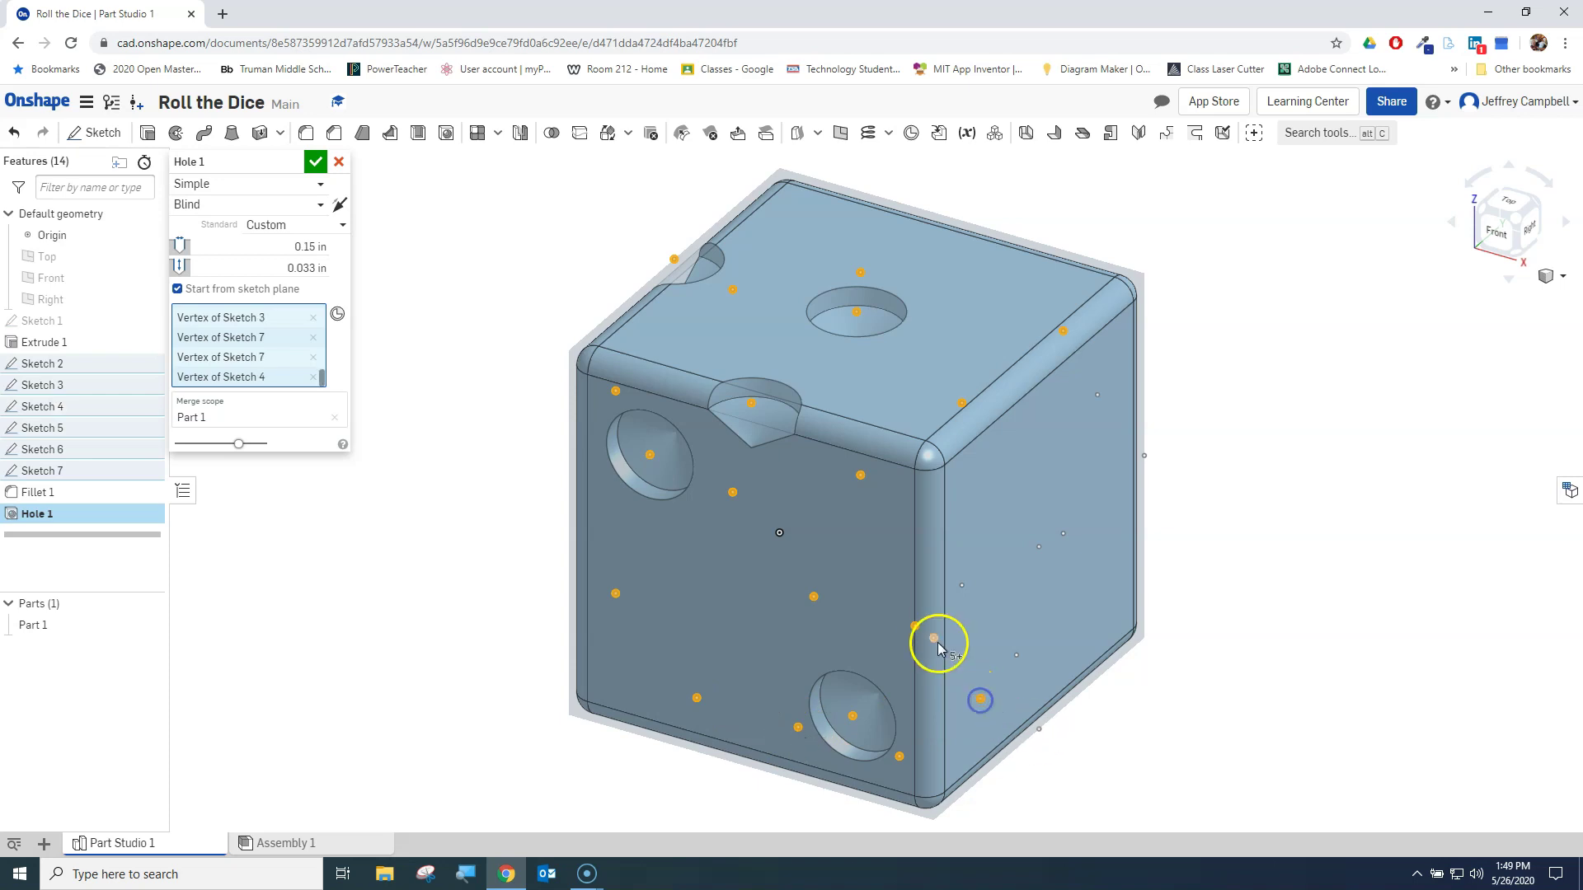
click(962, 586)
click(1038, 549)
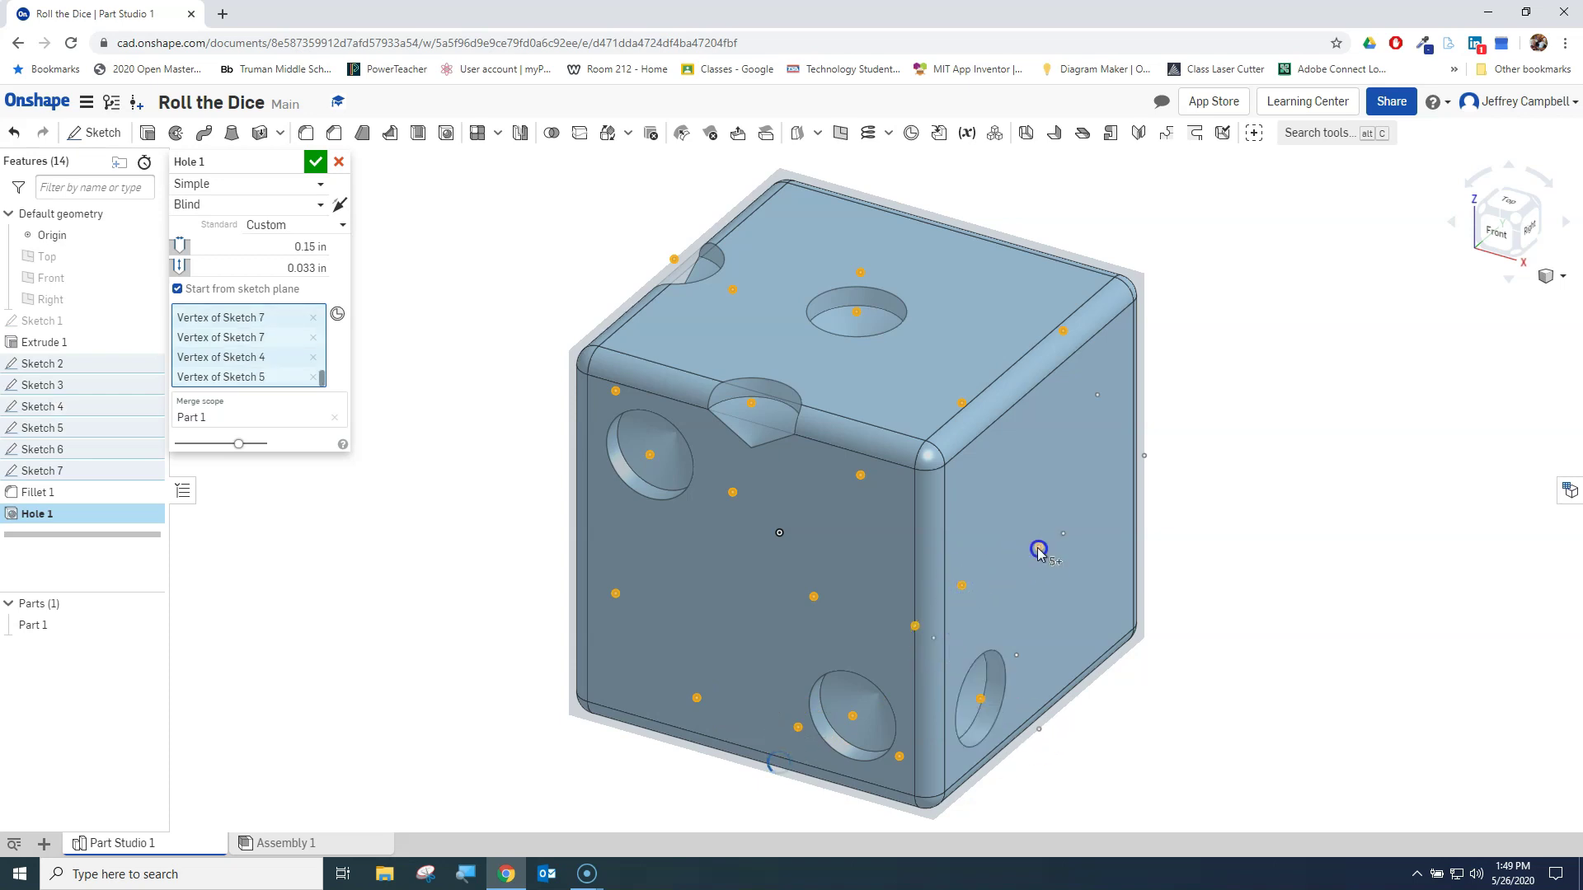
click(1064, 535)
click(1097, 396)
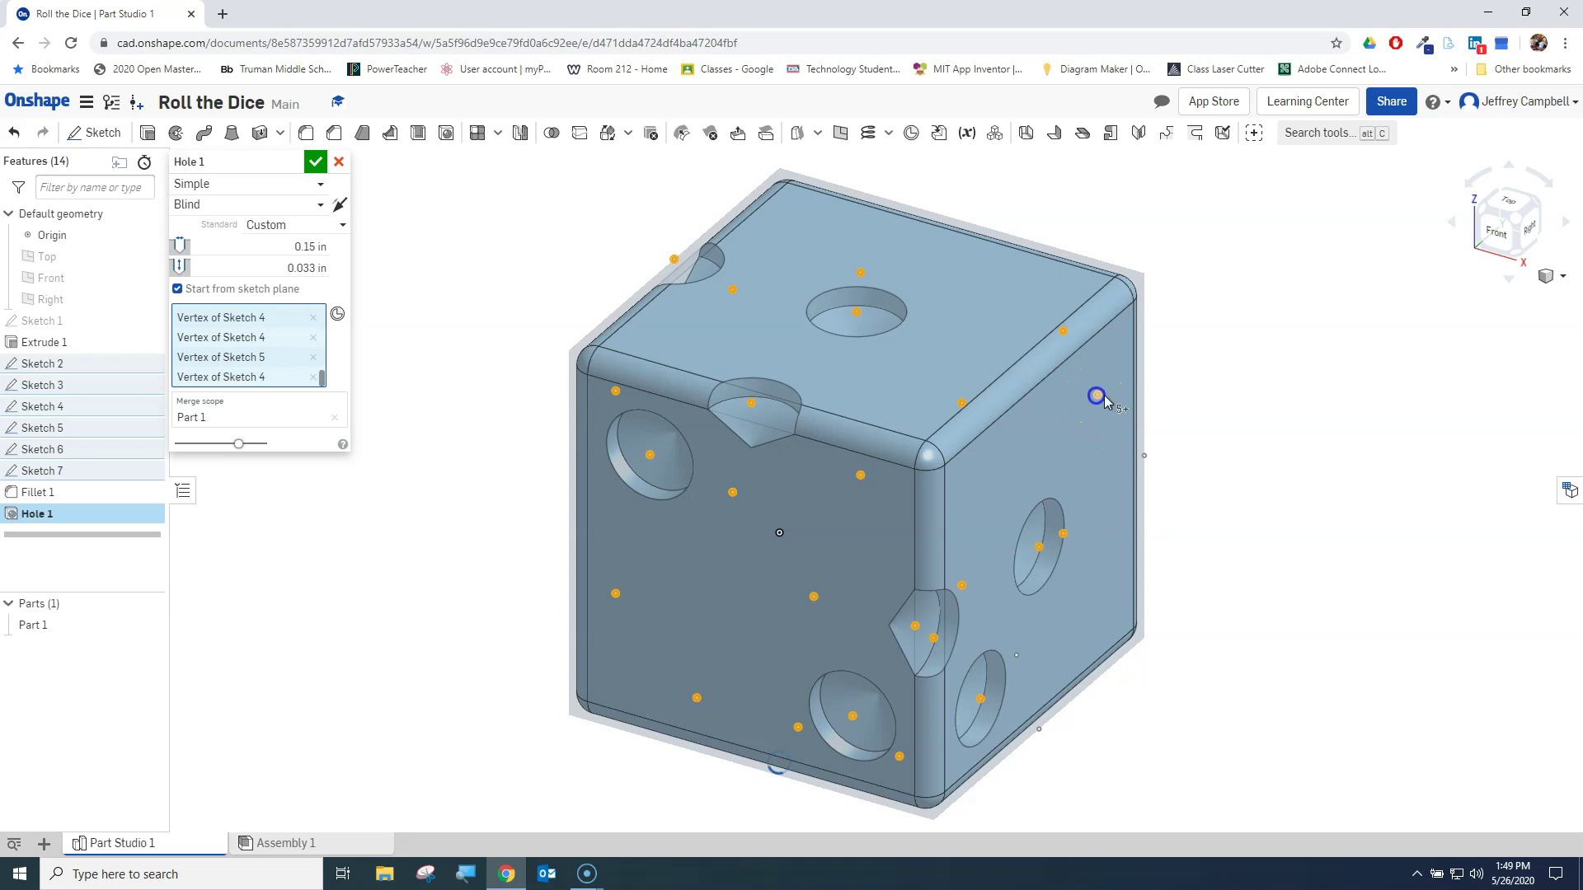
click(1146, 457)
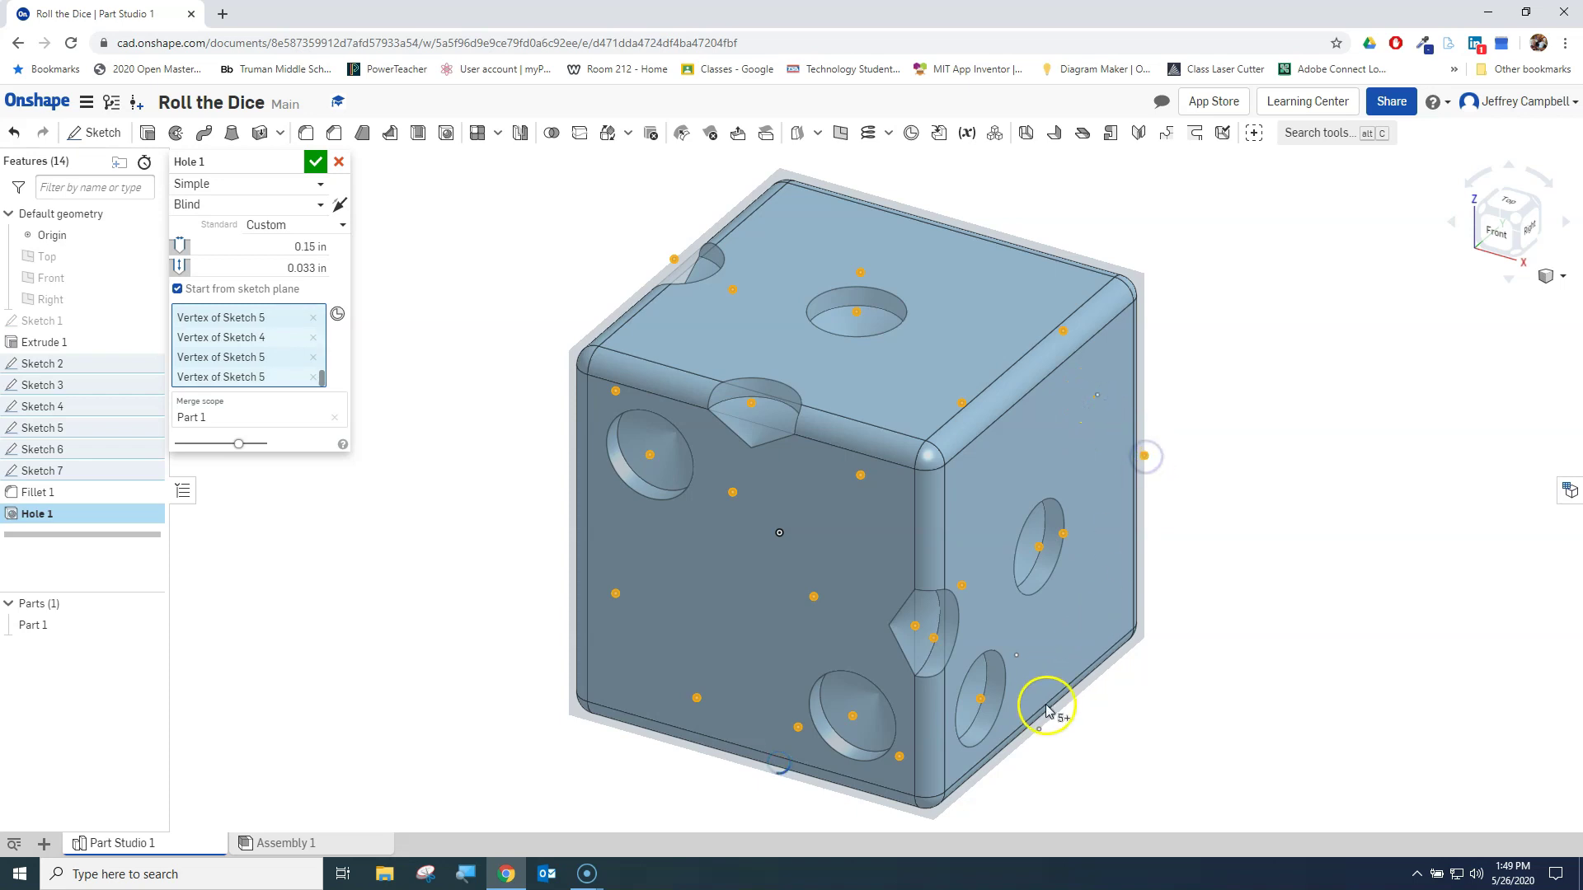
click(1037, 733)
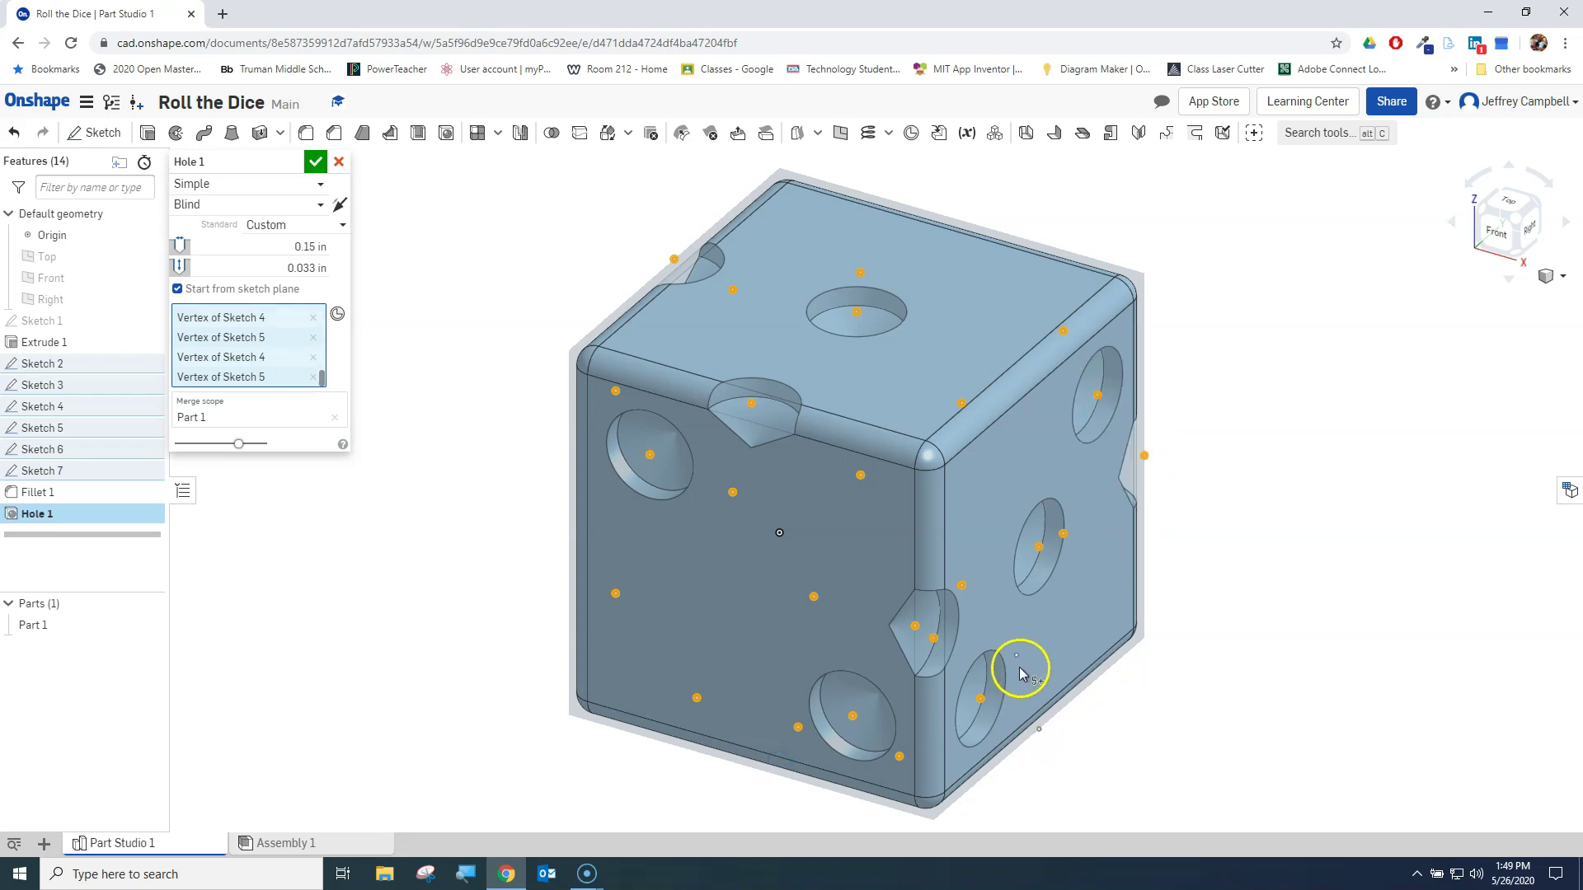
click(1017, 657)
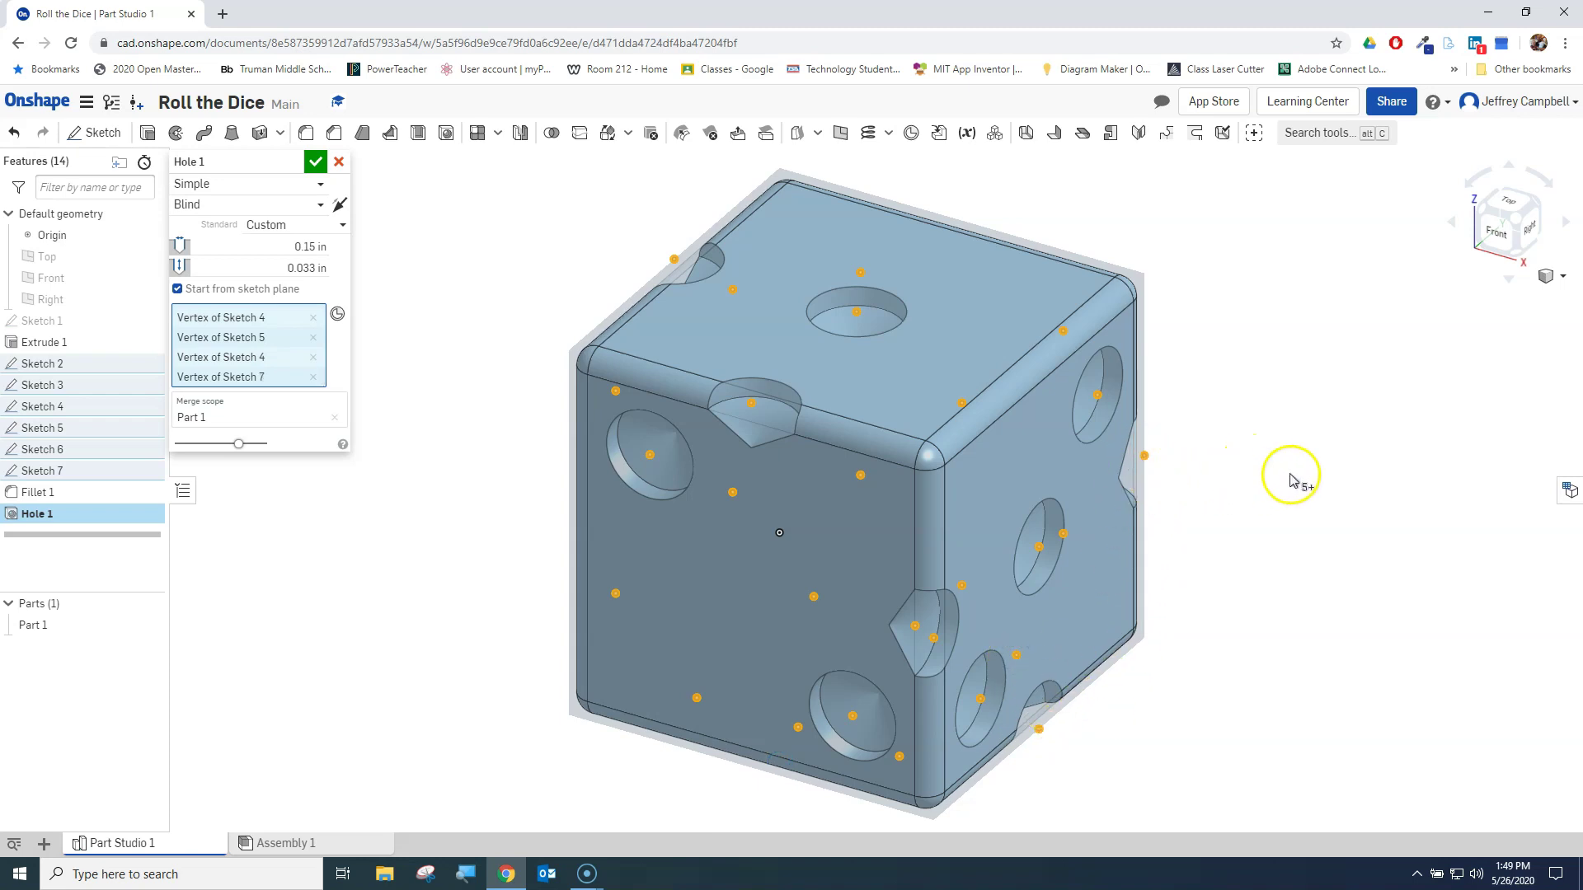
- Check the back and top faces with the view cube, then accept Hole 1
click(1538, 204)
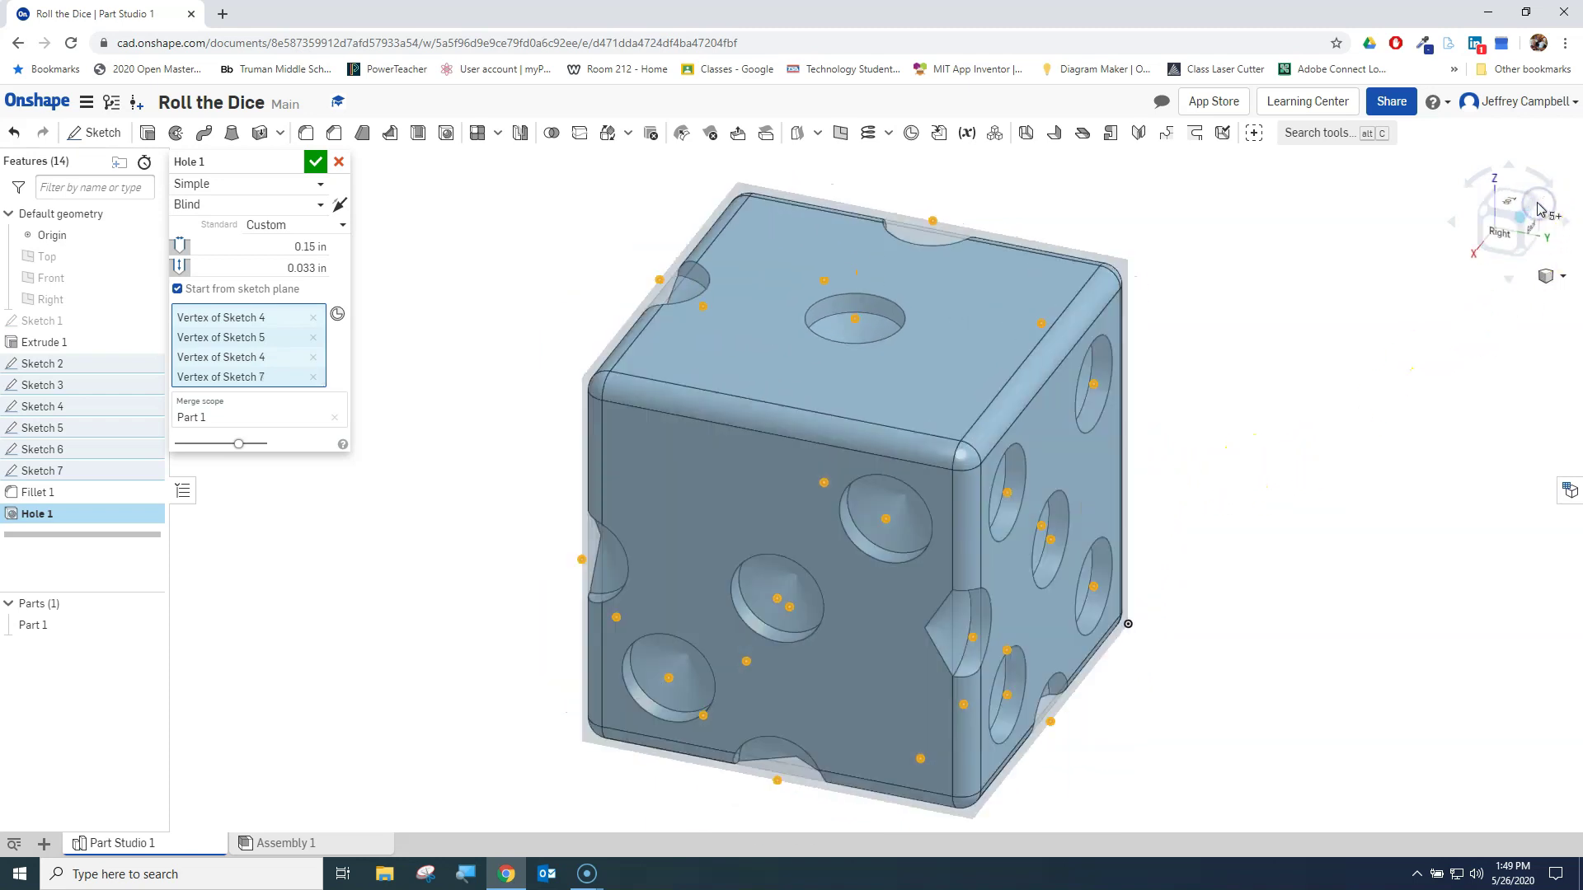
click(1537, 205)
click(1521, 262)
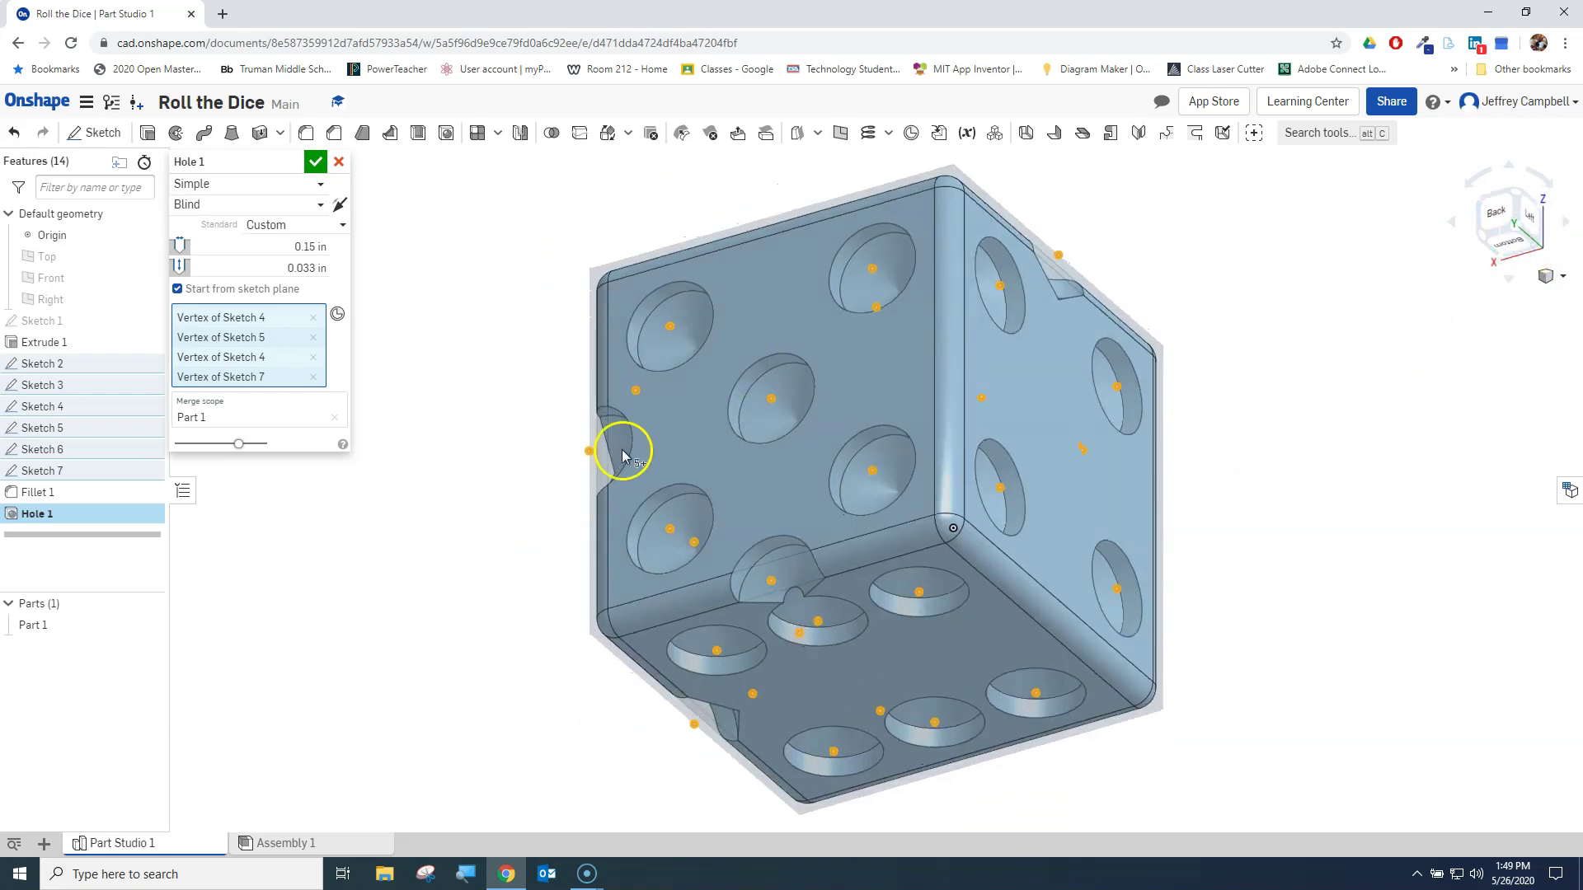
click(1502, 195)
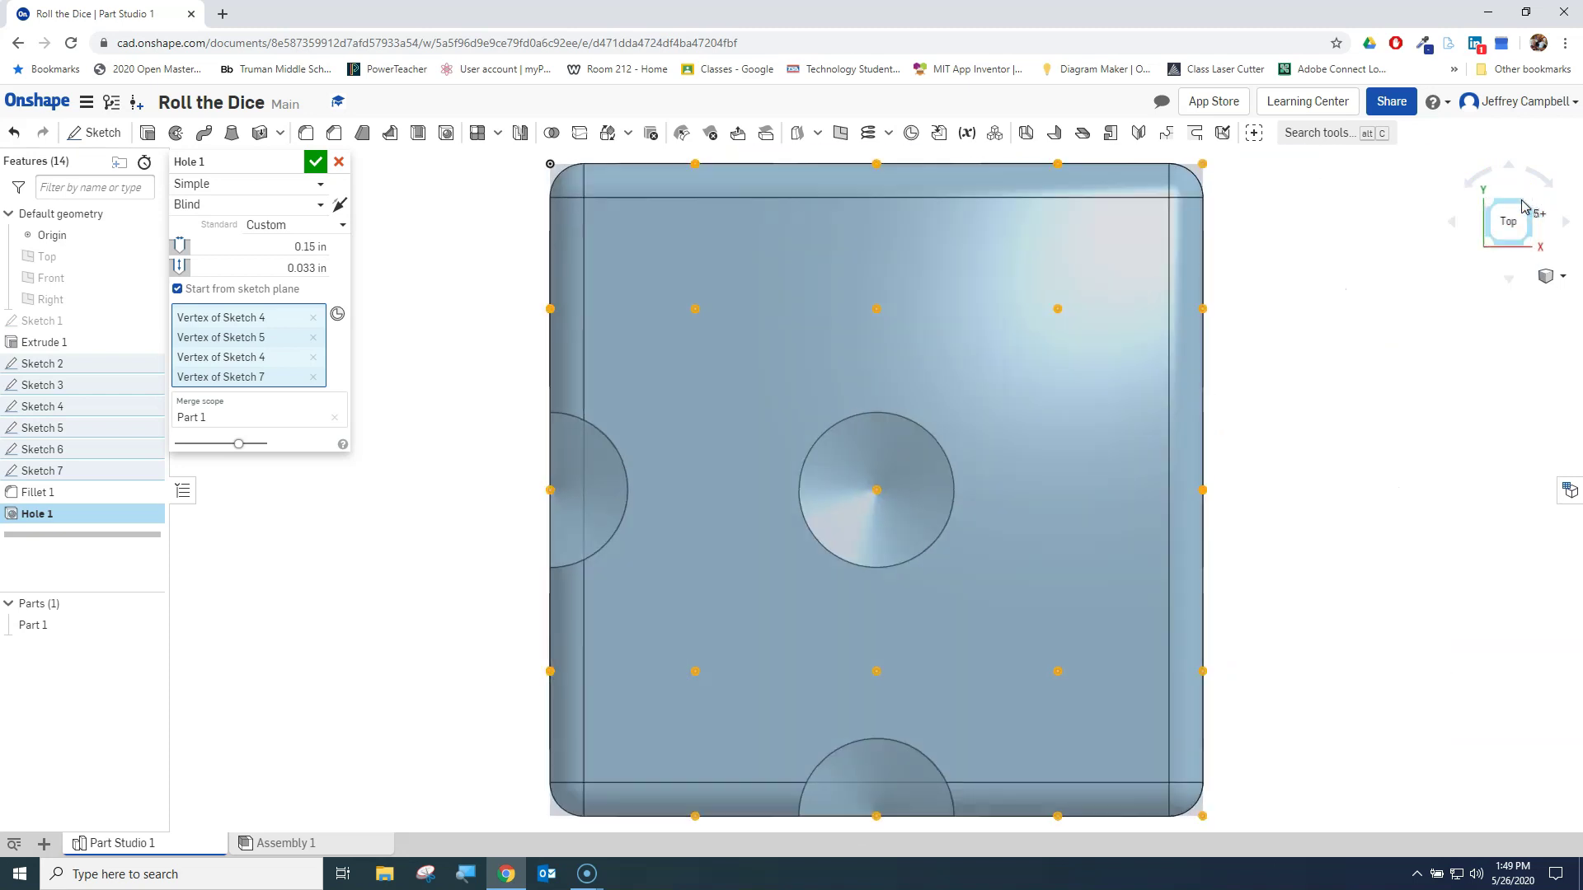
click(1526, 241)
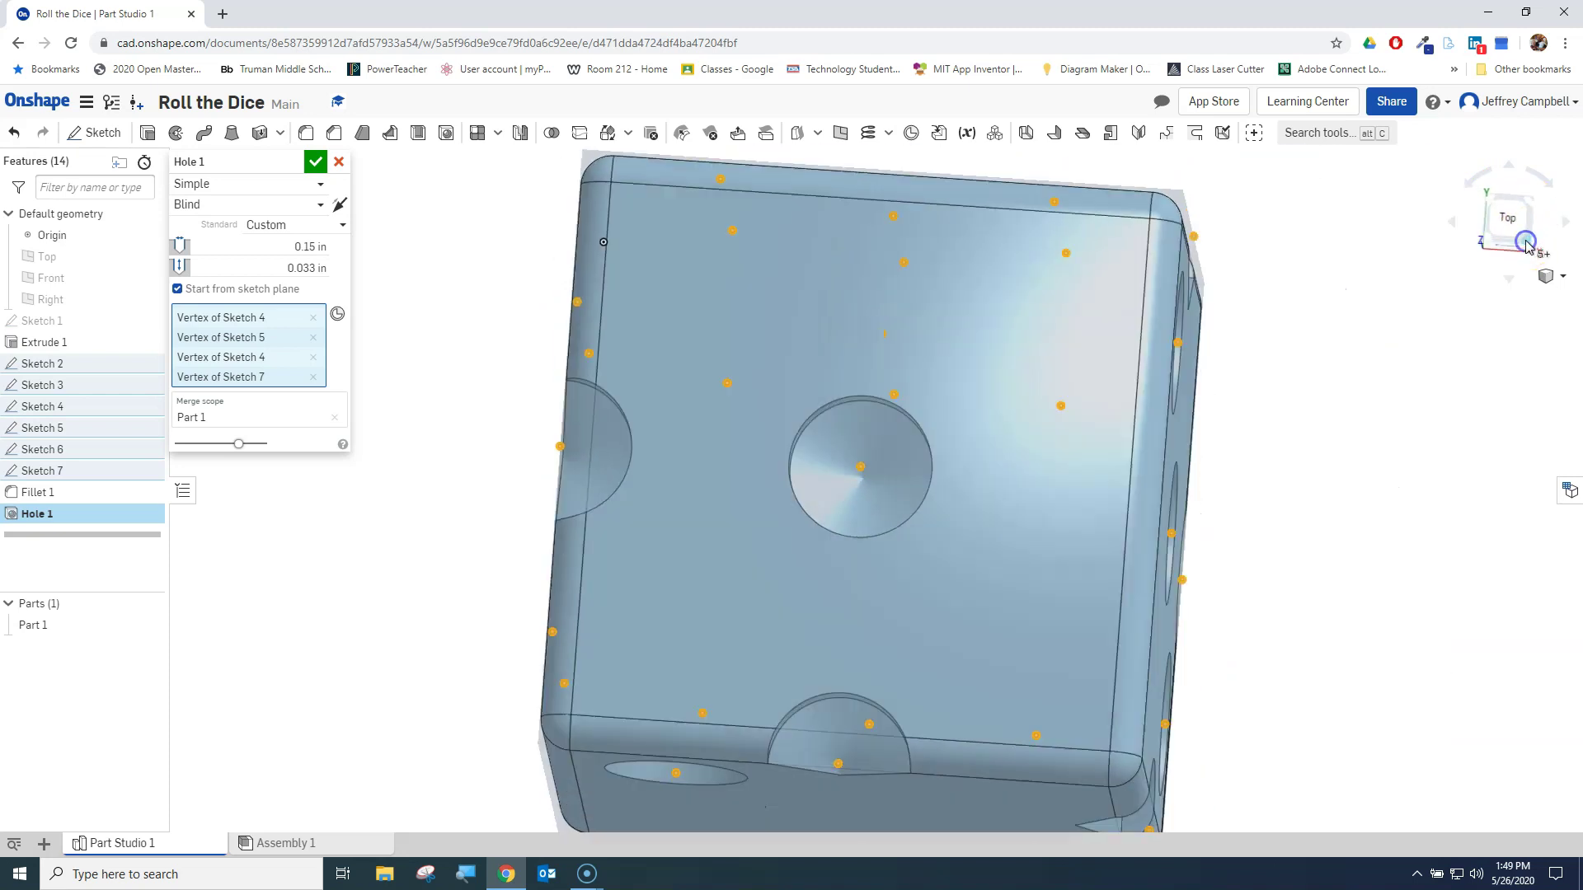
click(1292, 449)
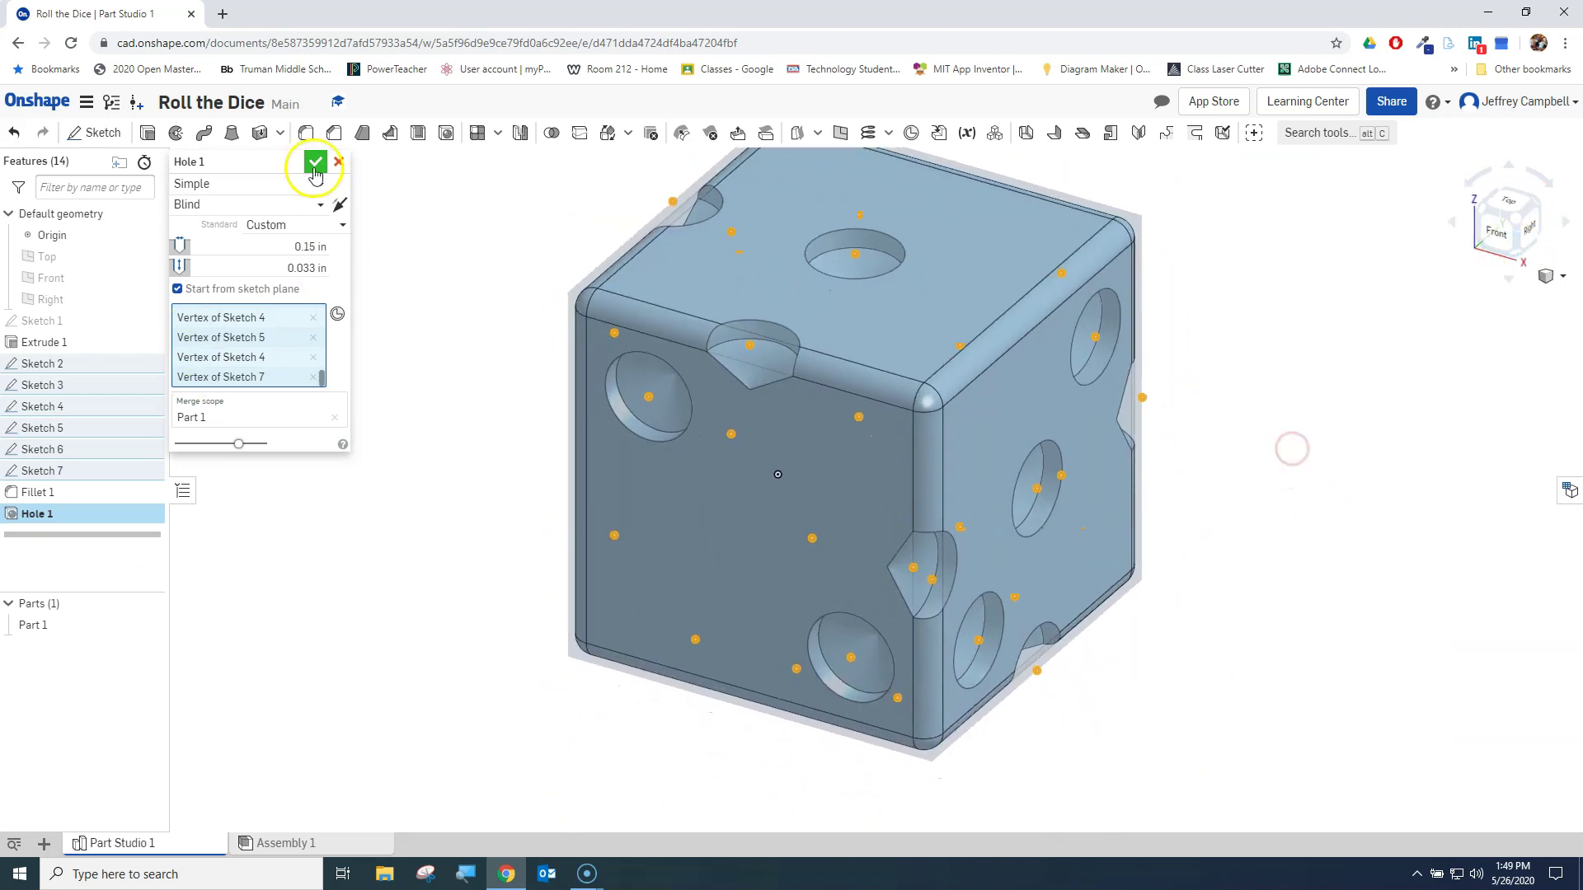
click(314, 165)
- Select Sketch 2 in the Features list and open its right-click menu
click(1360, 381)
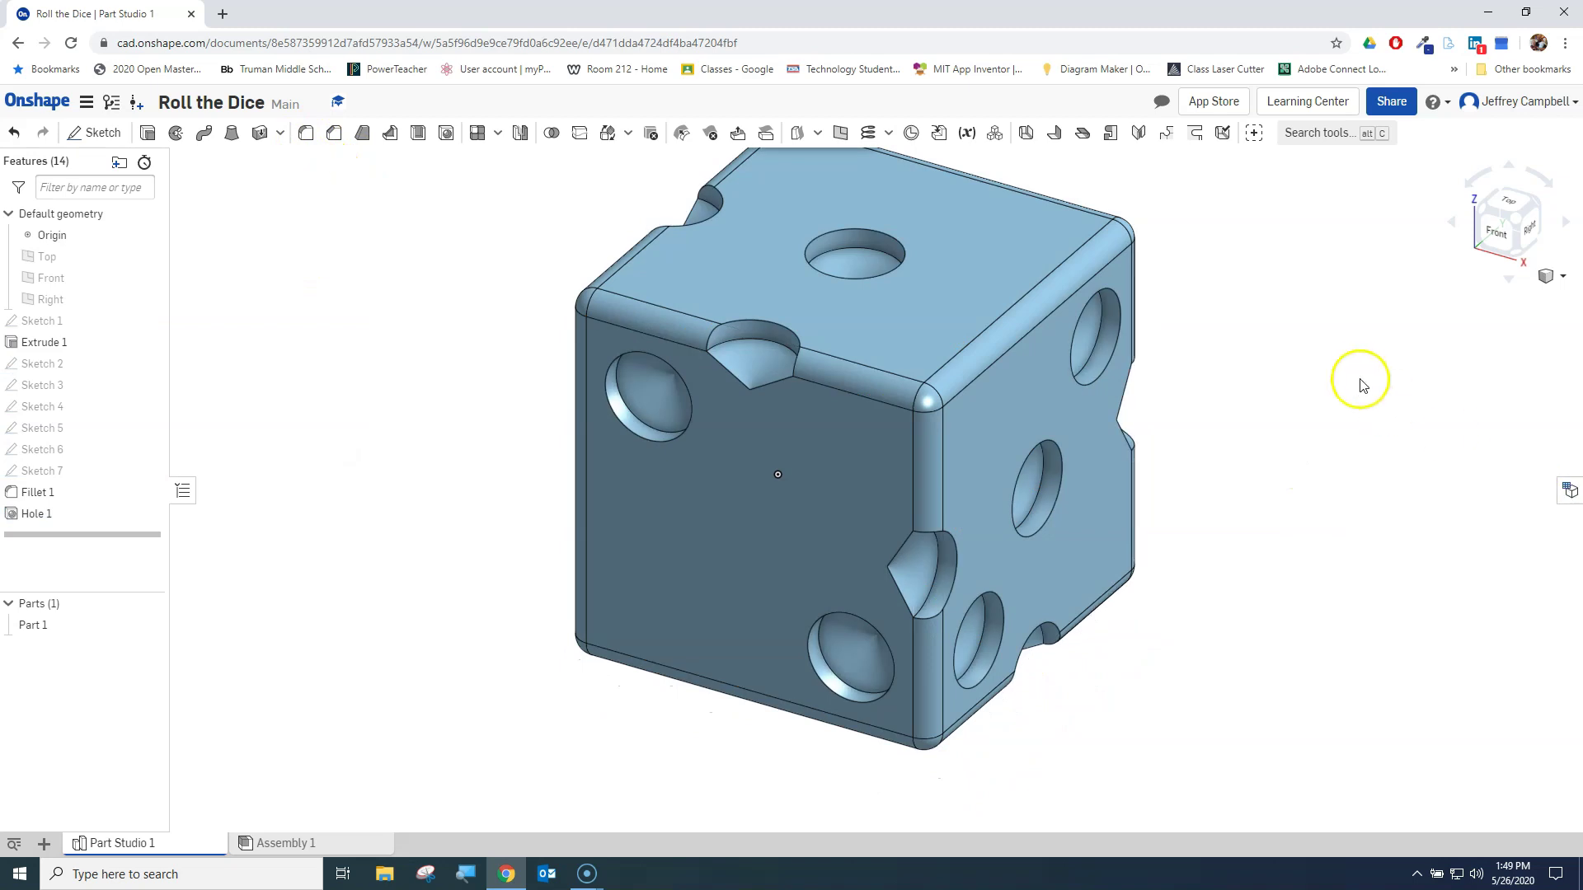
middle_drag(1361, 381, 1332, 446)
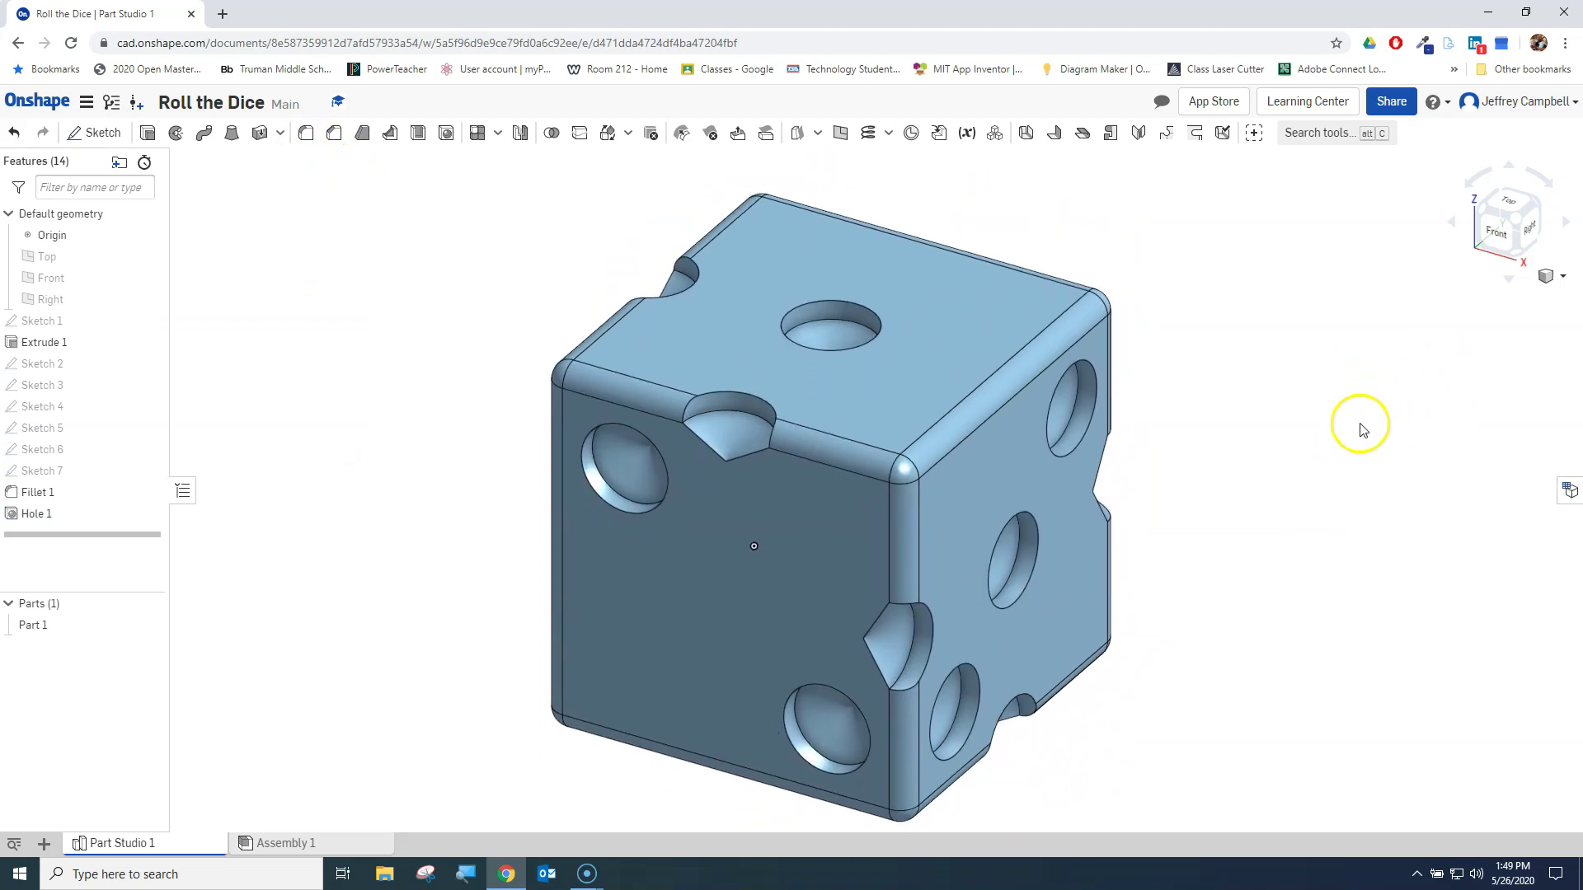
click(45, 367)
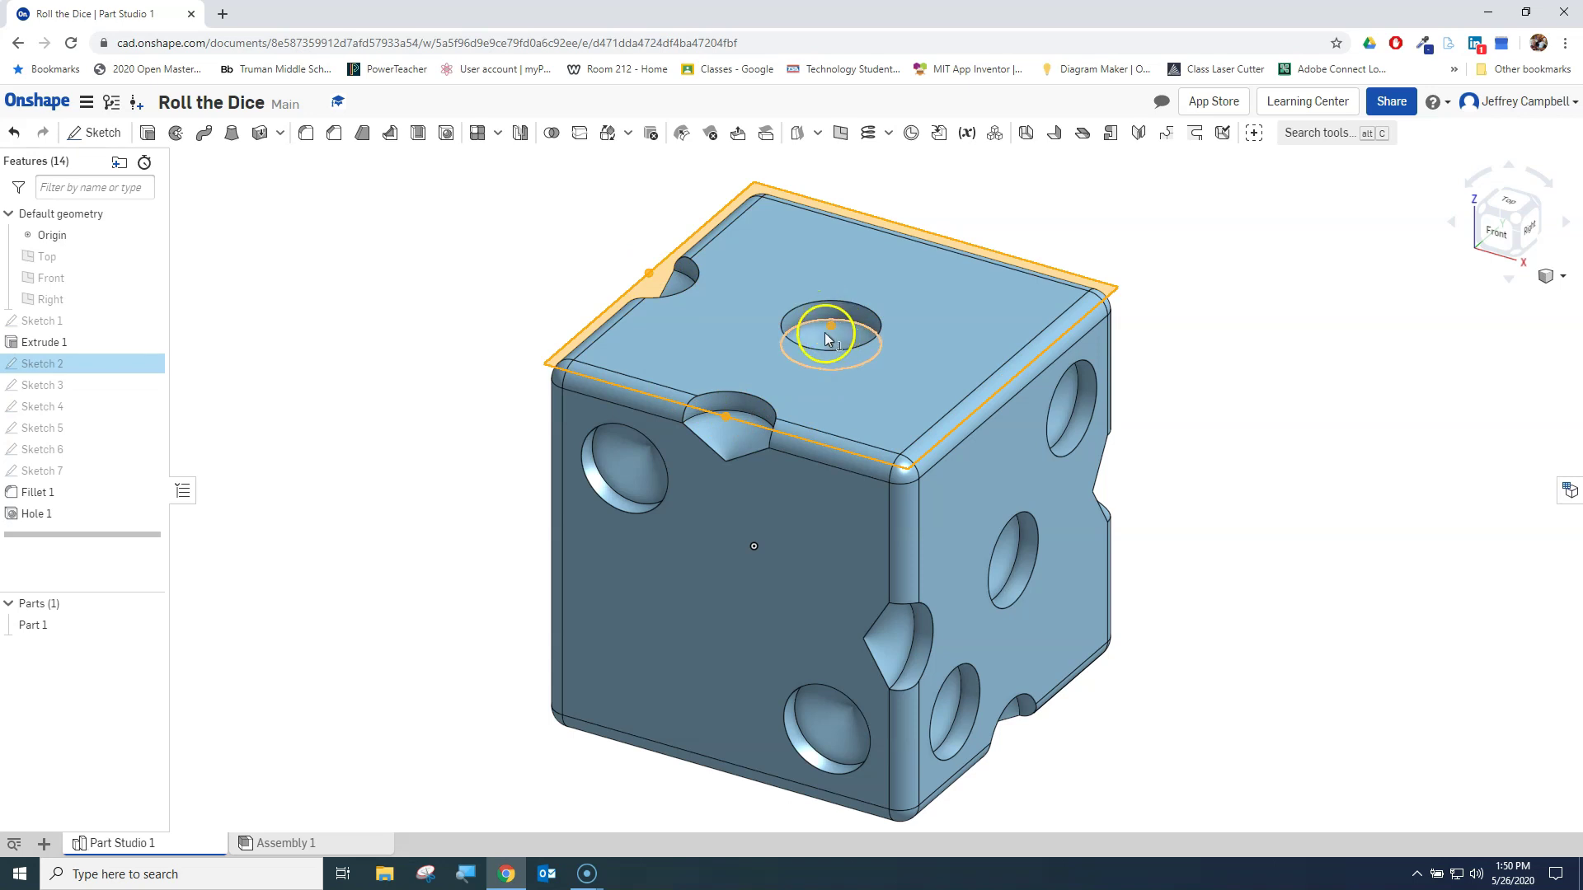
right_click(70, 366)
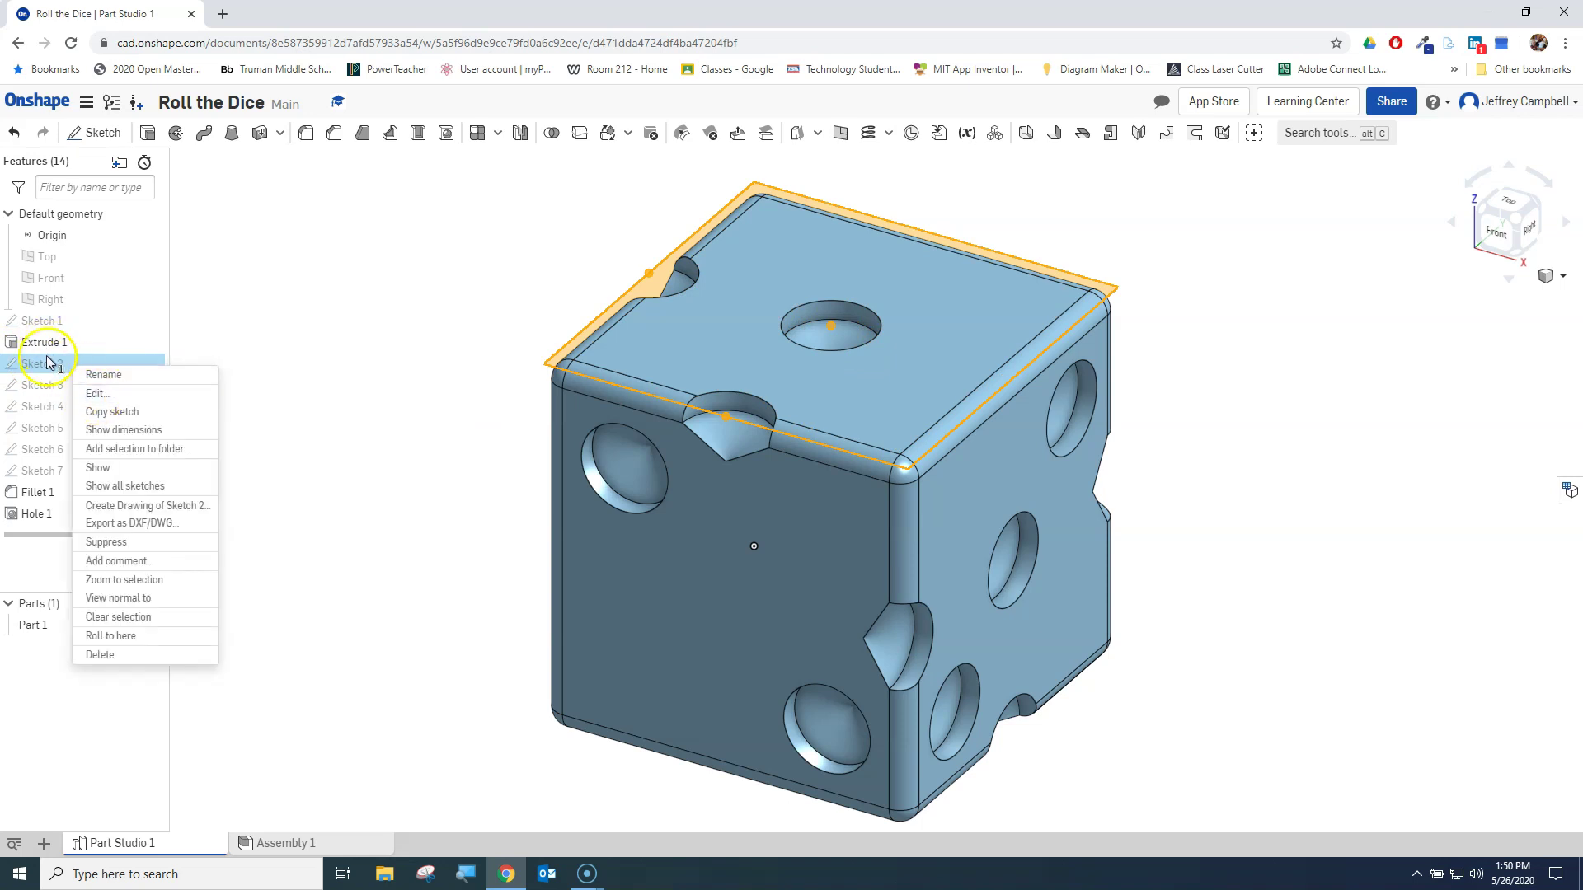
- In Sketch 2, drag the stray top-edge point onto the cube's corner and accept the sketch
click(100, 396)
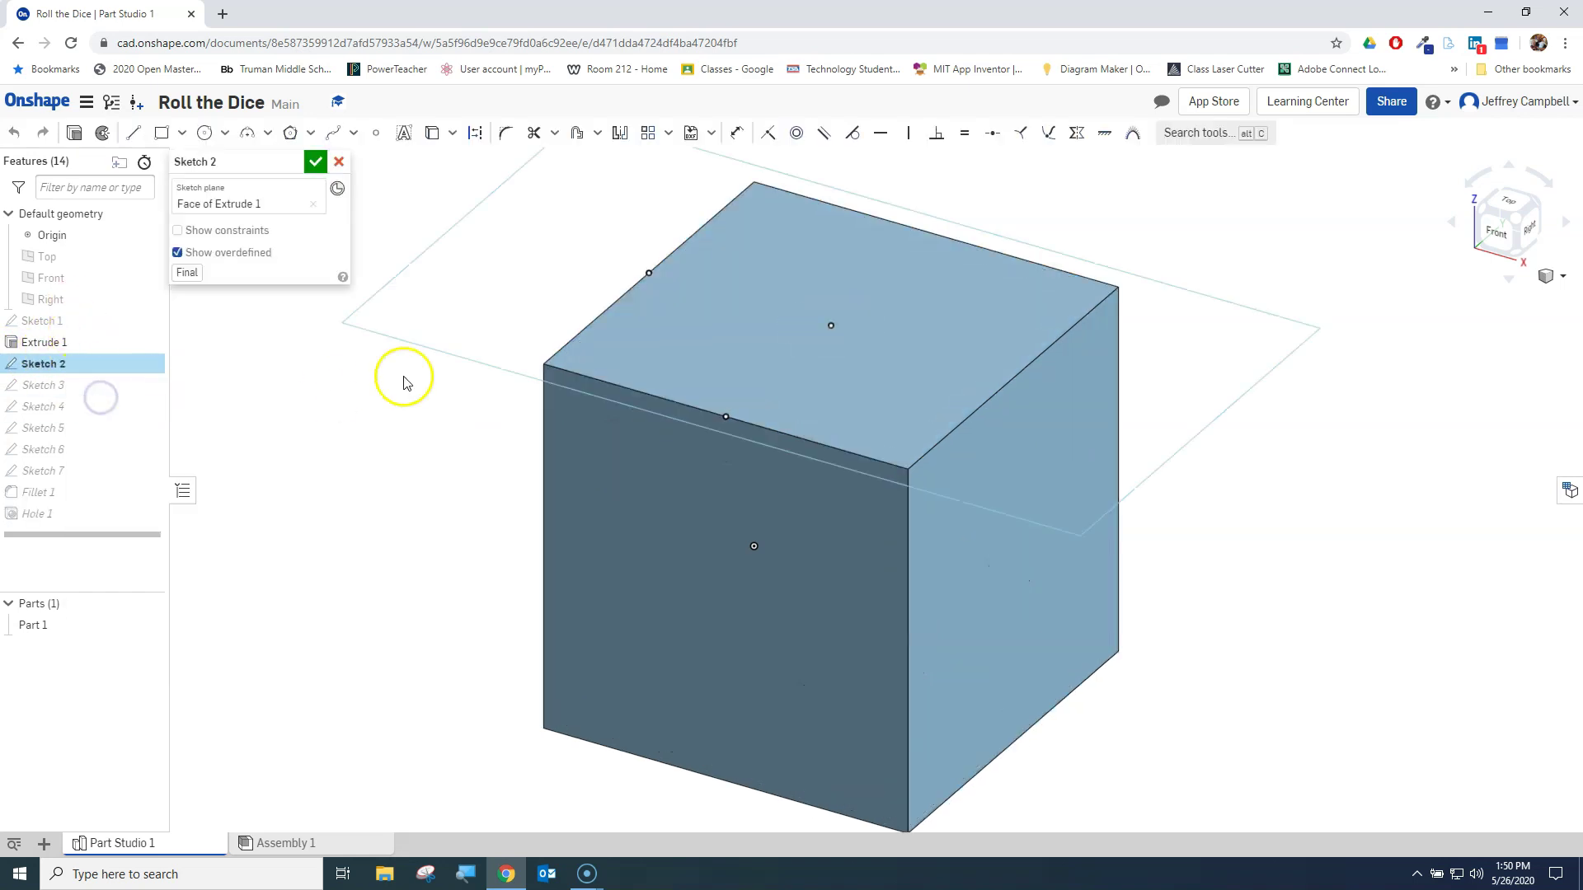
click(725, 419)
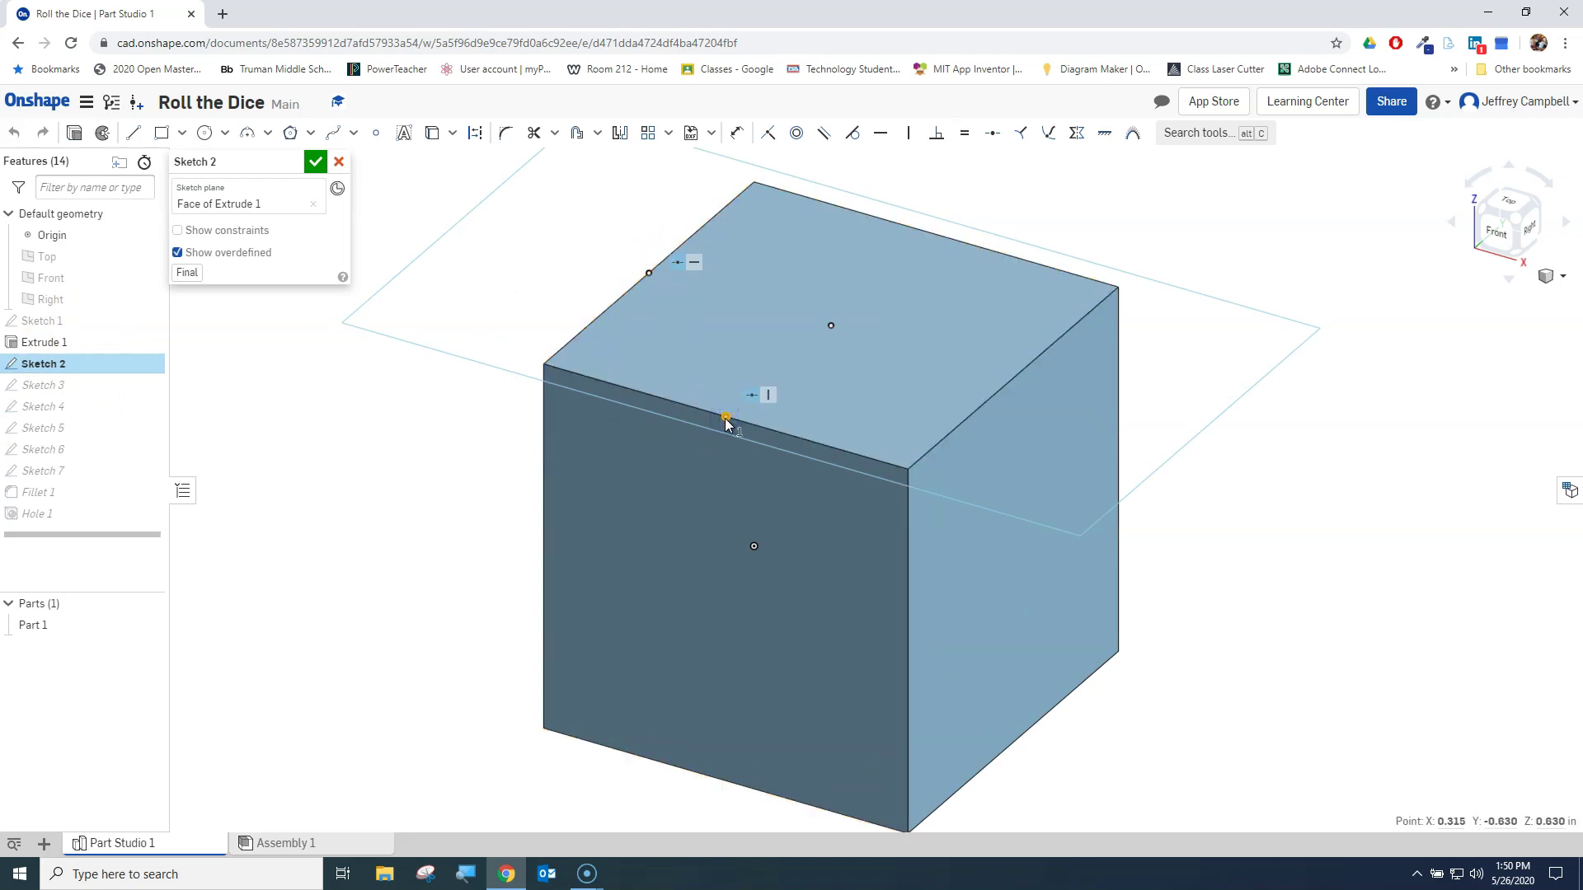
mouse_move(725, 419)
mouse_down()
mouse_move(671, 283)
mouse_move(636, 265)
mouse_move(649, 276)
mouse_up()
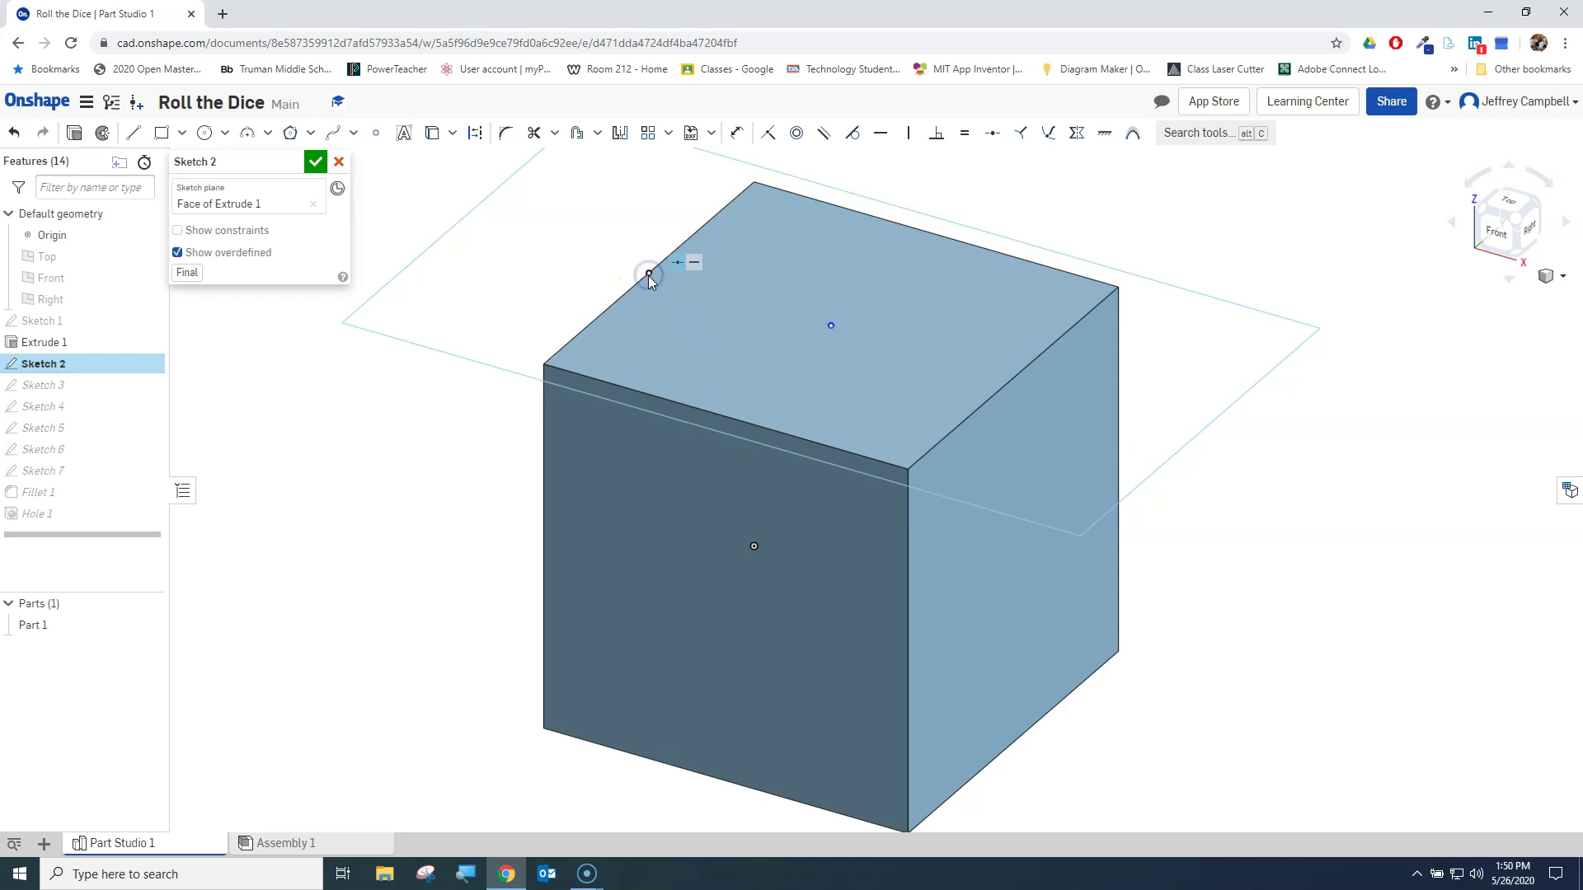
click(313, 162)
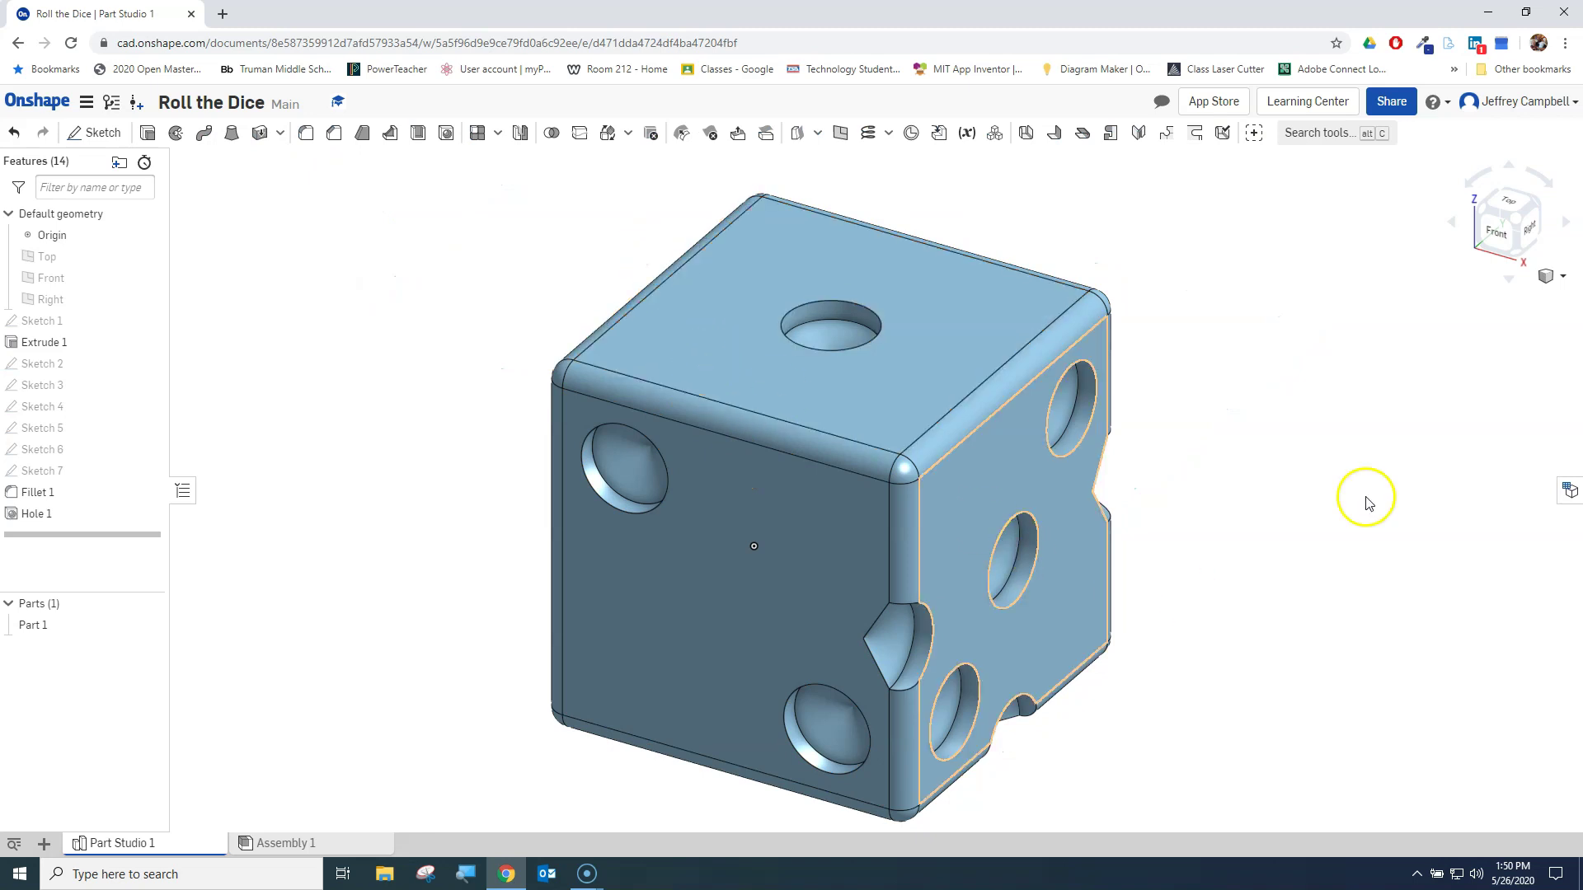
- Edit Sketch 4's lower-edge point, then view the die's back face to check the notches
right_click(49, 408)
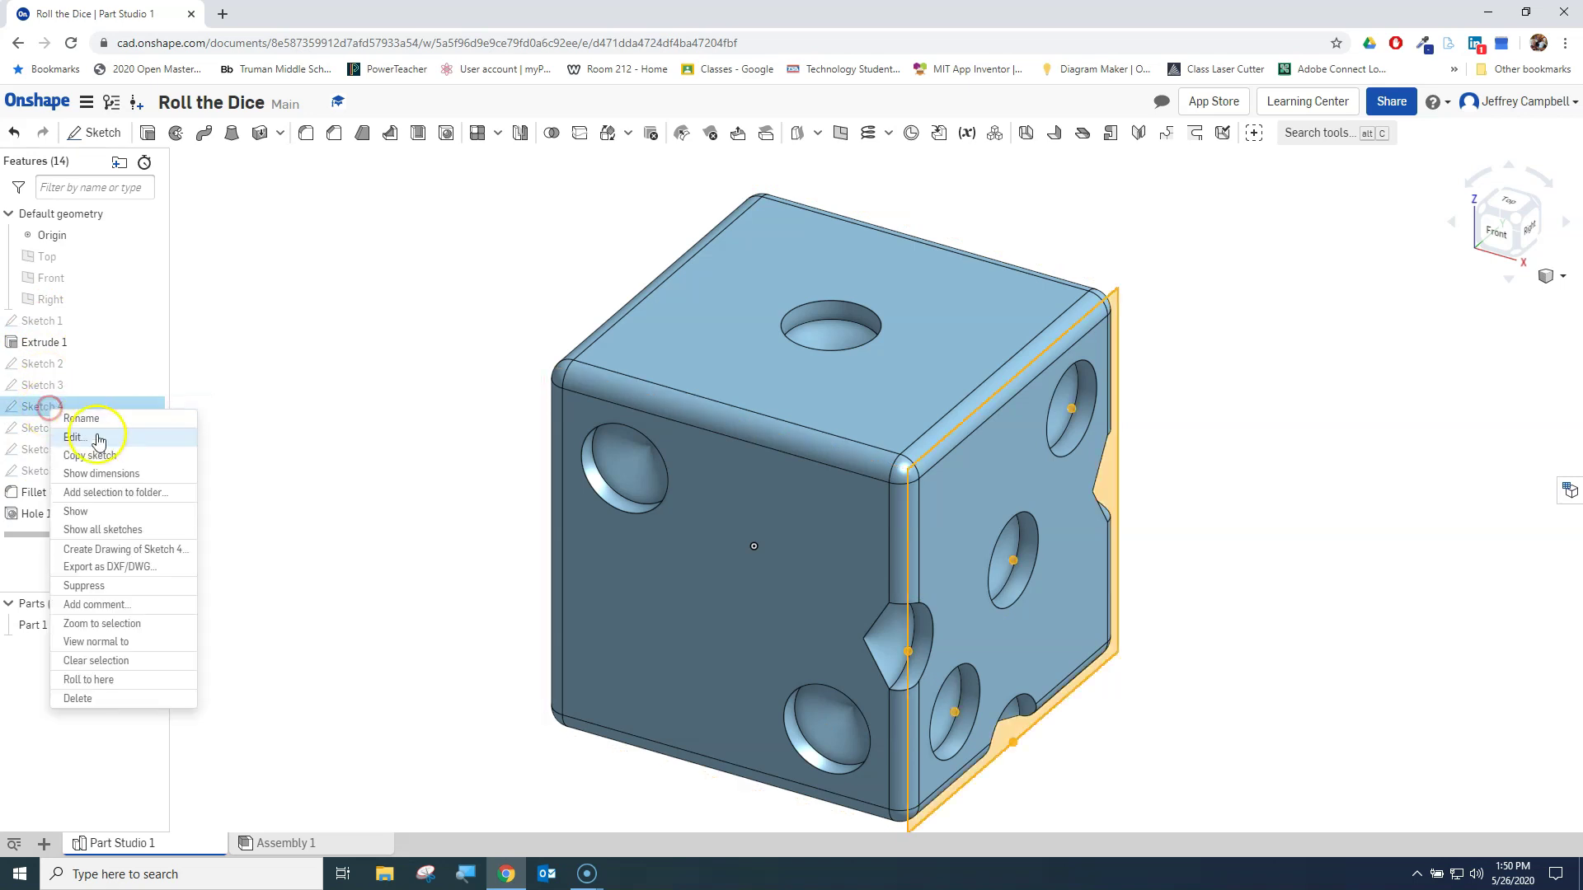
click(96, 437)
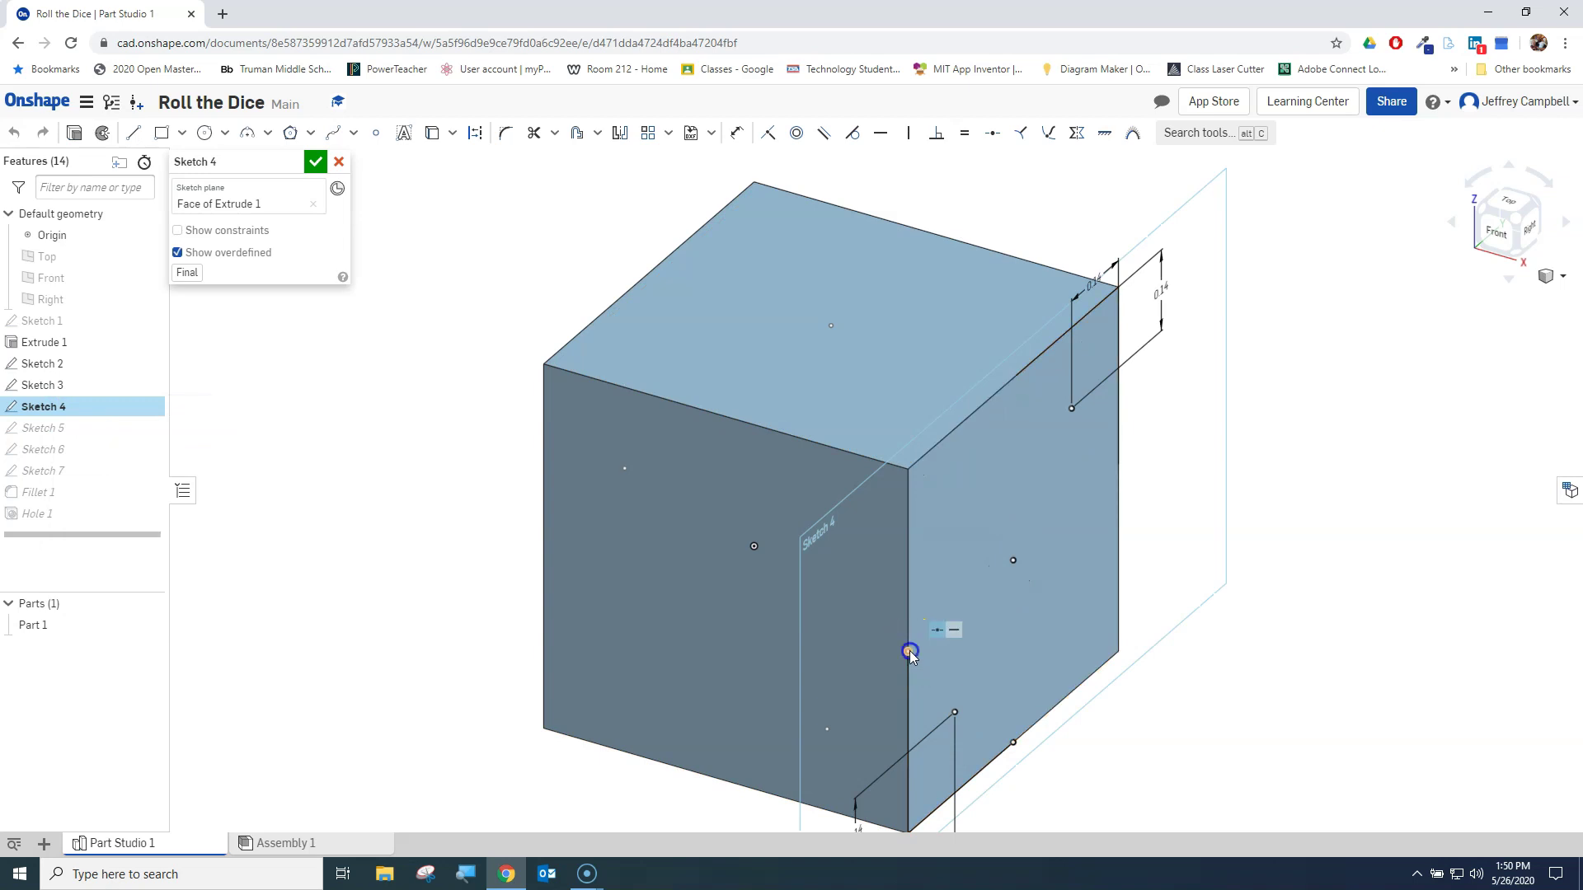
middle_drag(1256, 736, 1212, 502)
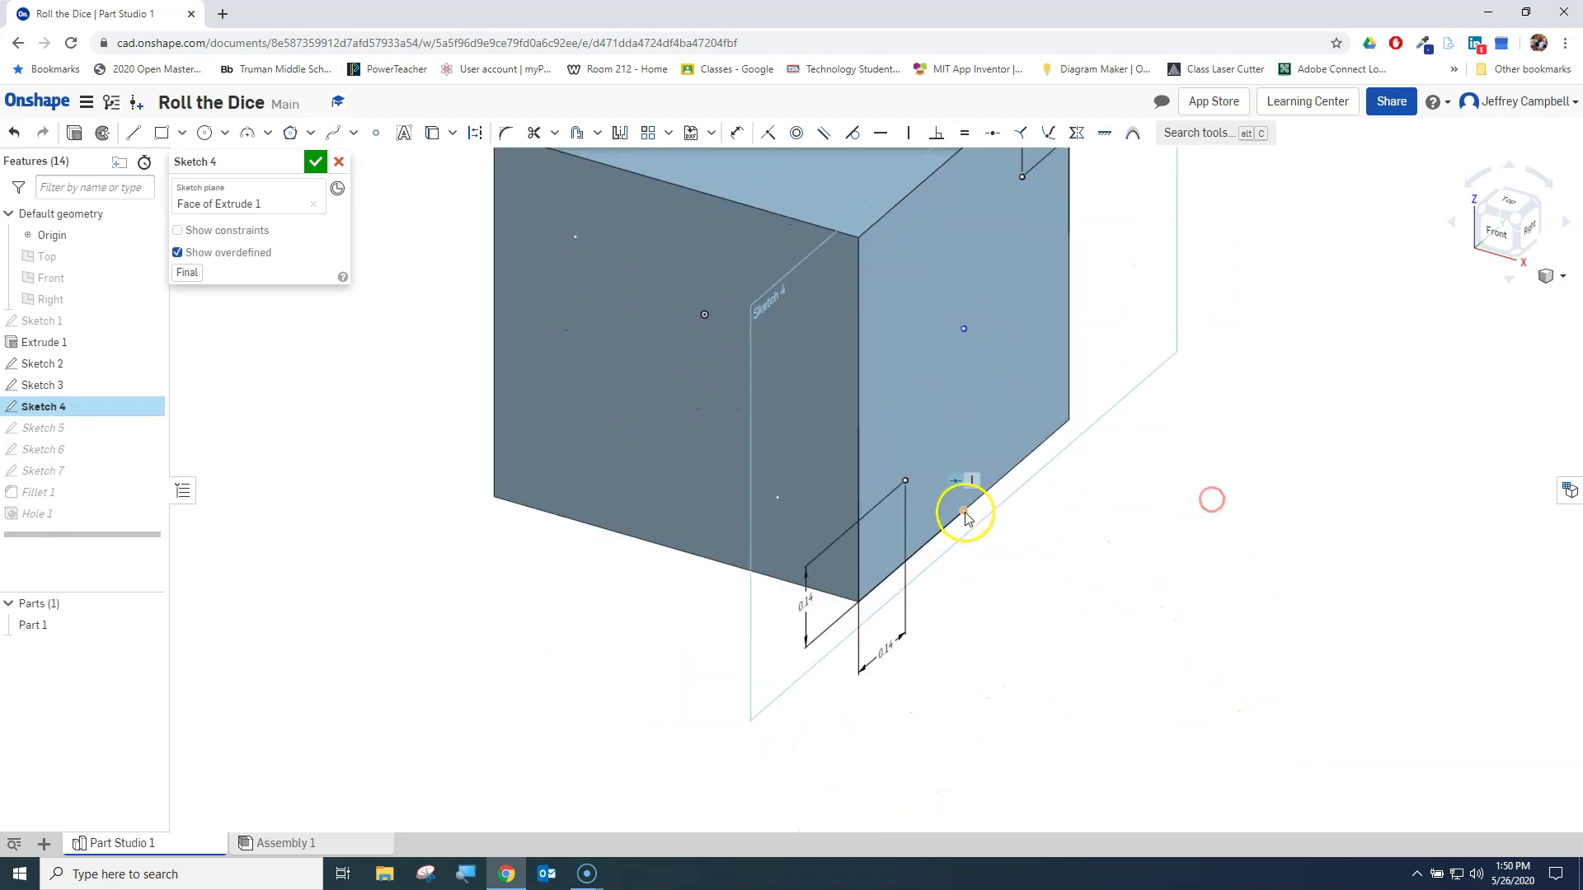
click(965, 513)
middle_drag(1191, 417, 1173, 534)
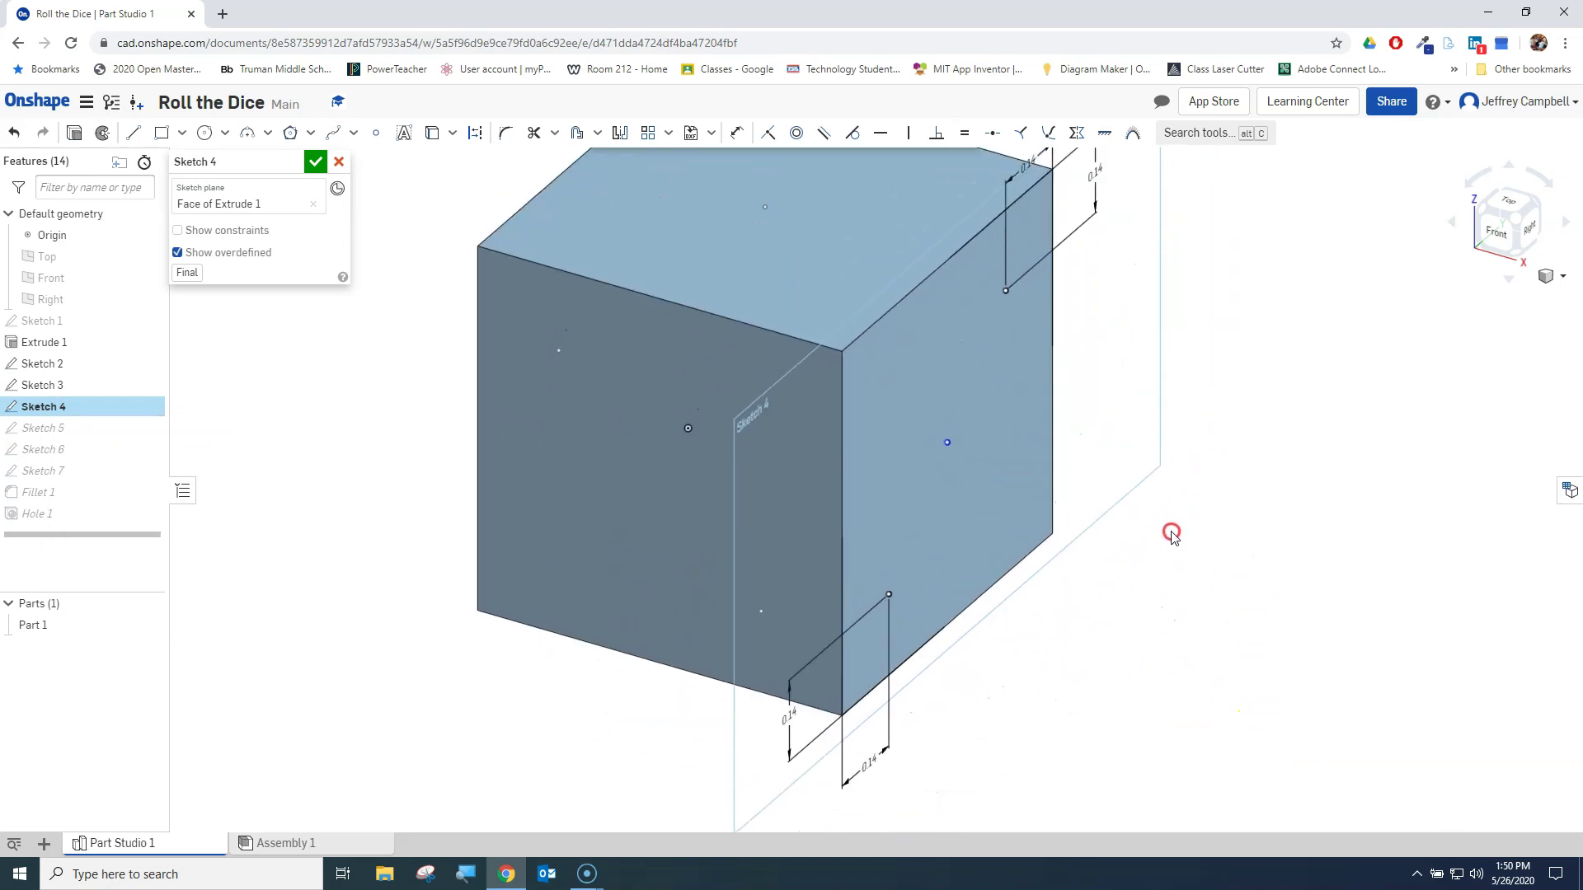
click(316, 162)
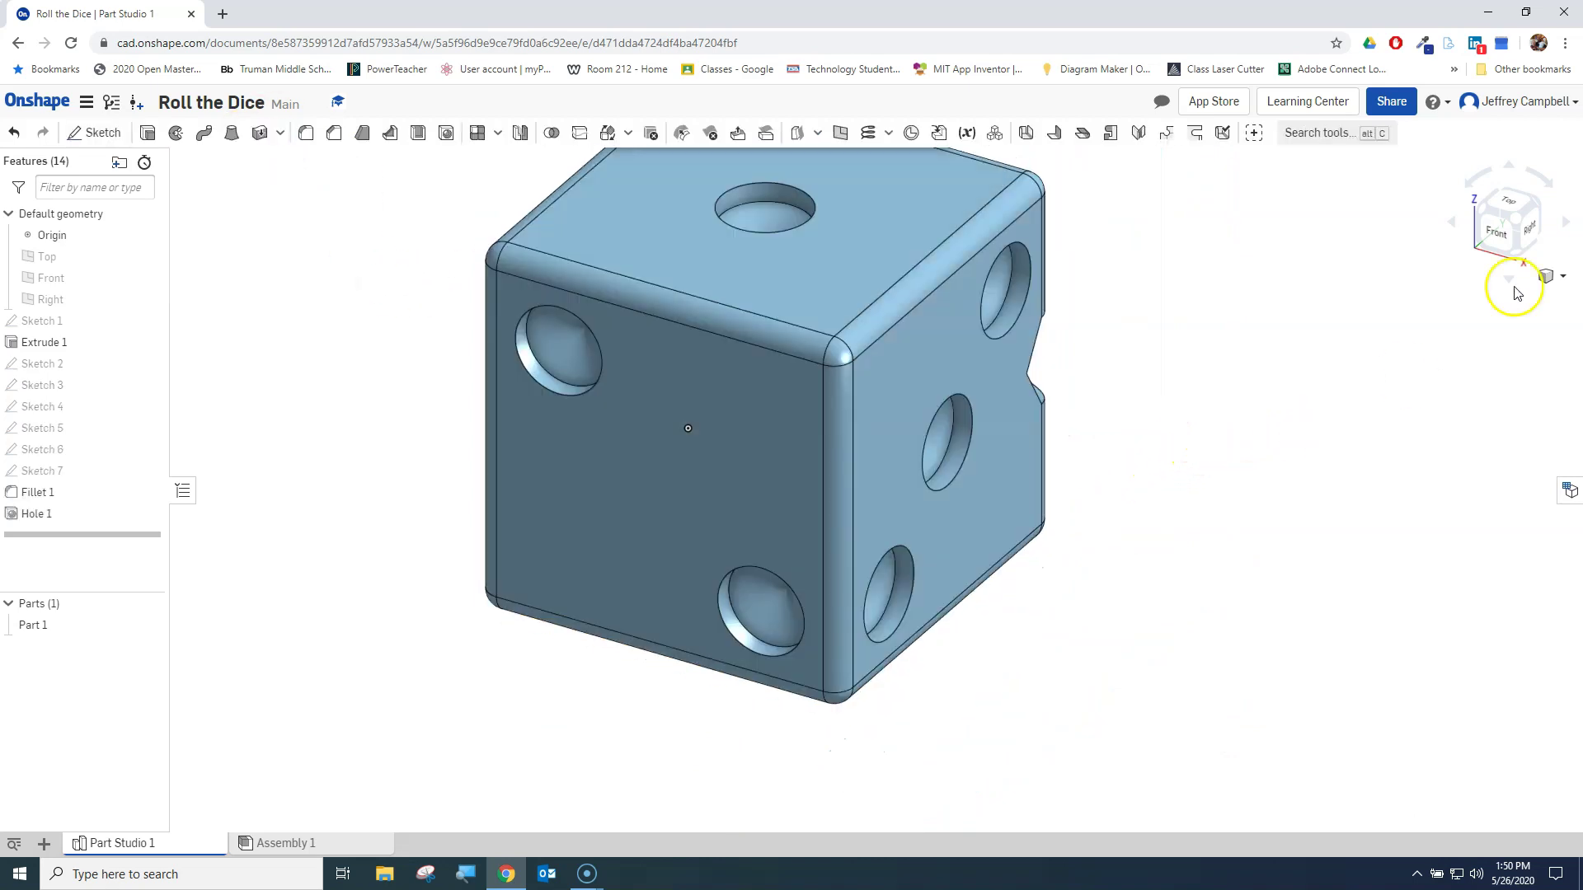
click(1538, 204)
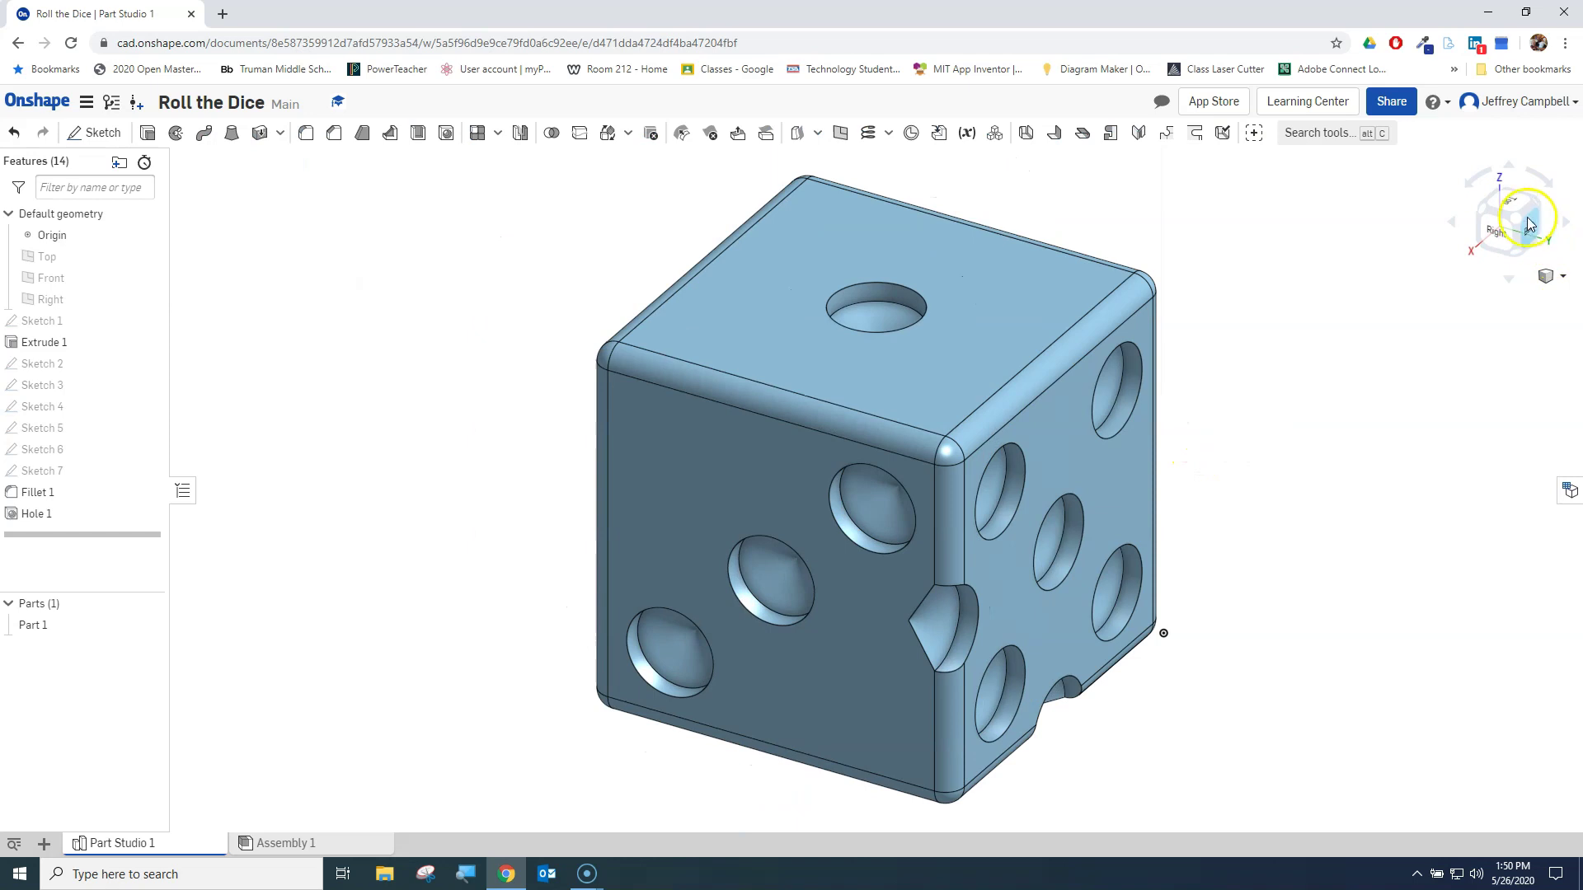
click(1530, 227)
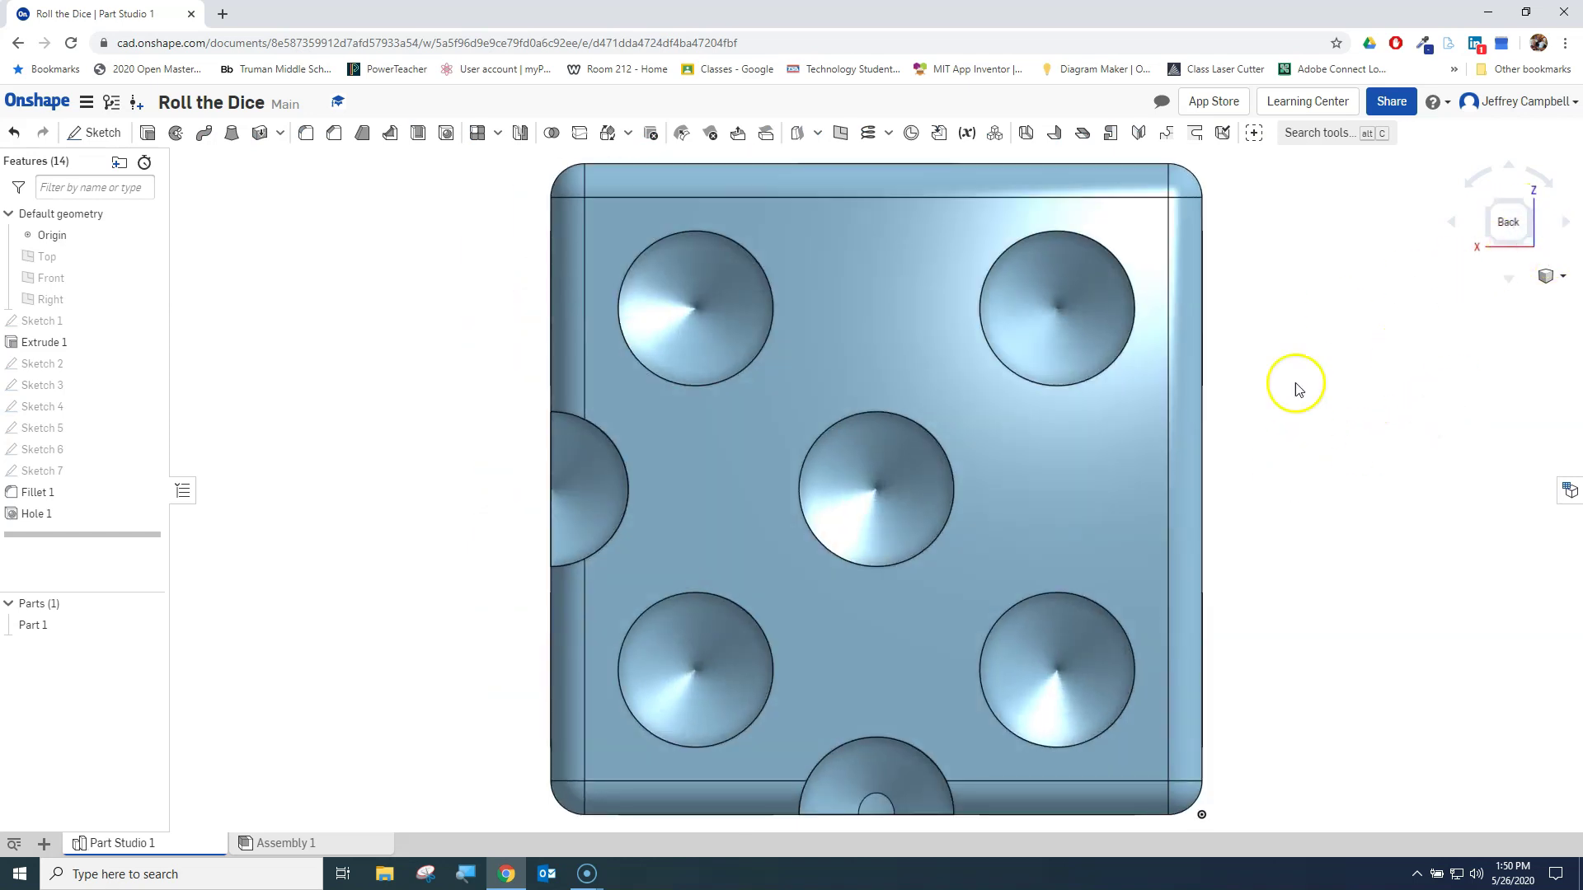
- Try deleting Sketch 5's left-edge point, dismiss the cannot-delete warning, and close the sketch
right_click(51, 434)
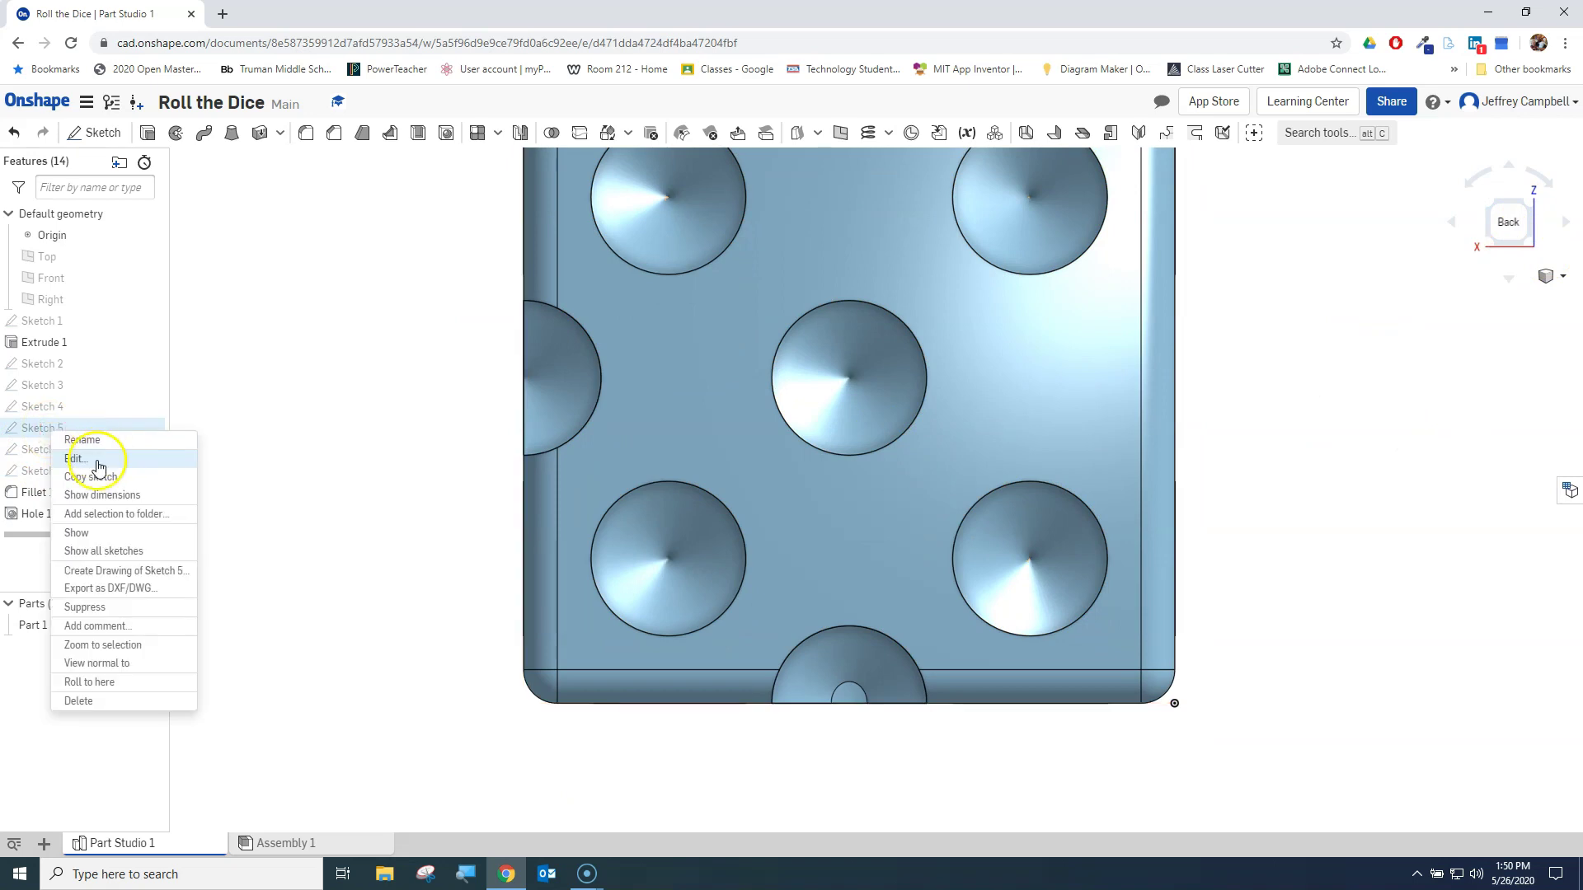
click(96, 462)
click(523, 379)
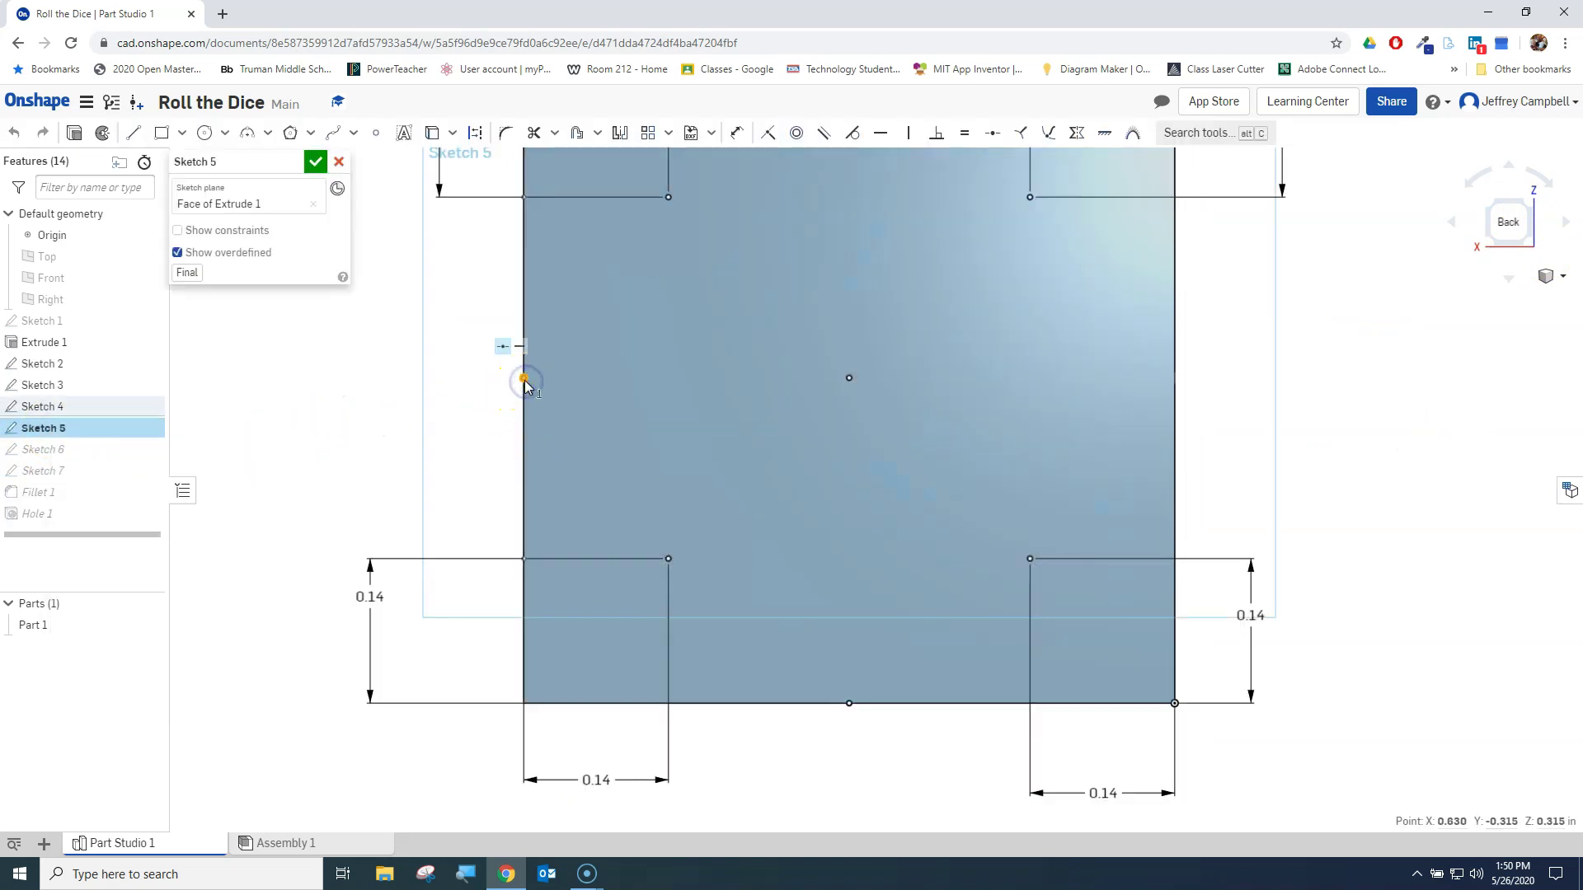
key(Delete)
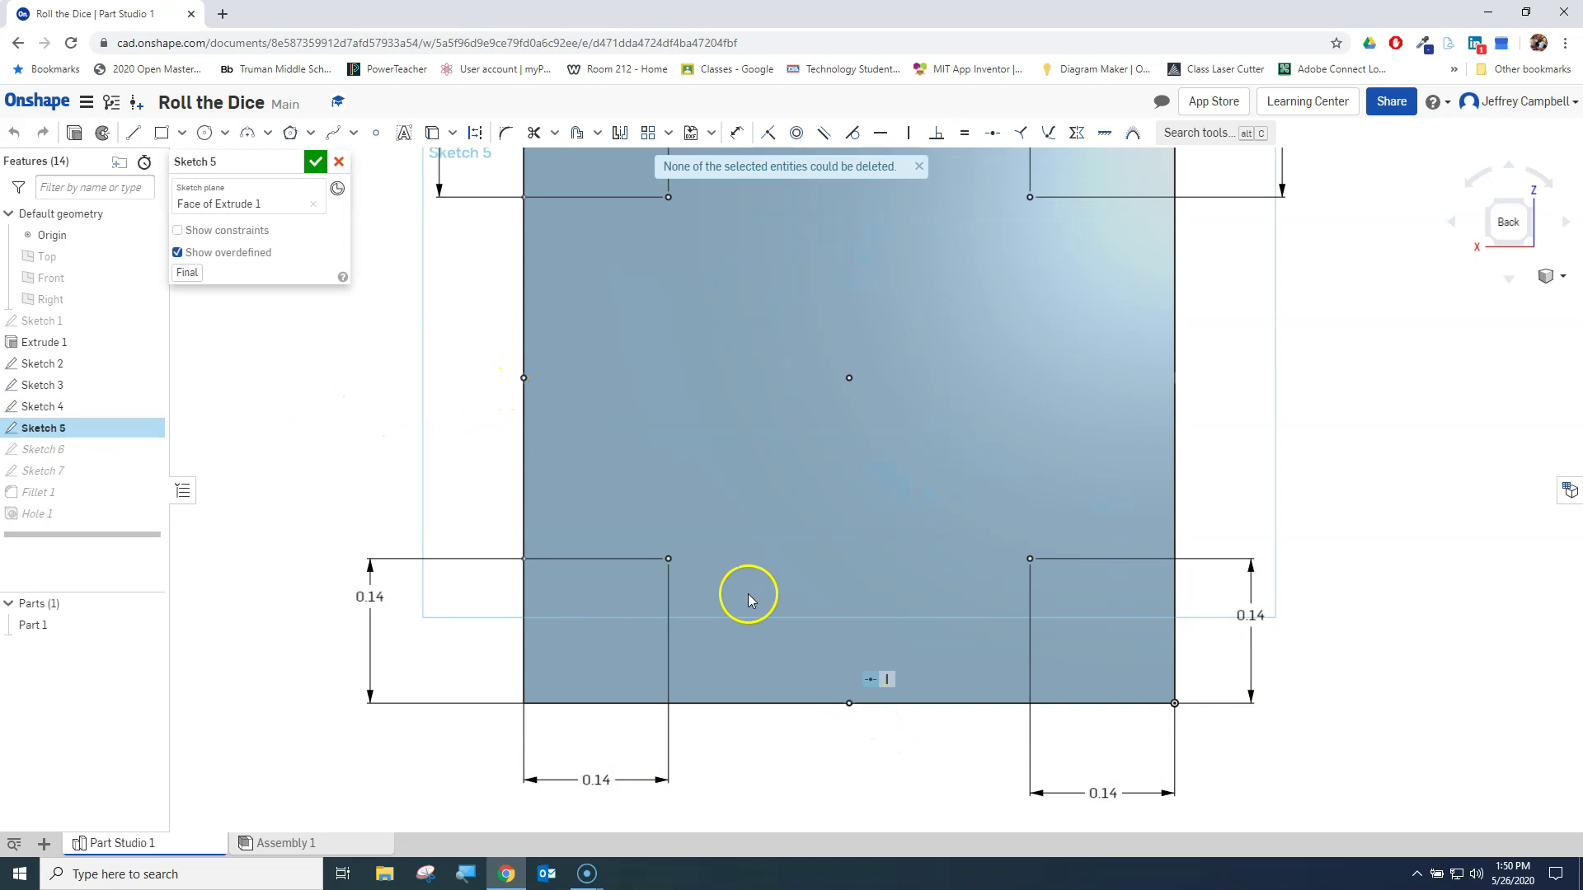
click(523, 380)
key(Delete)
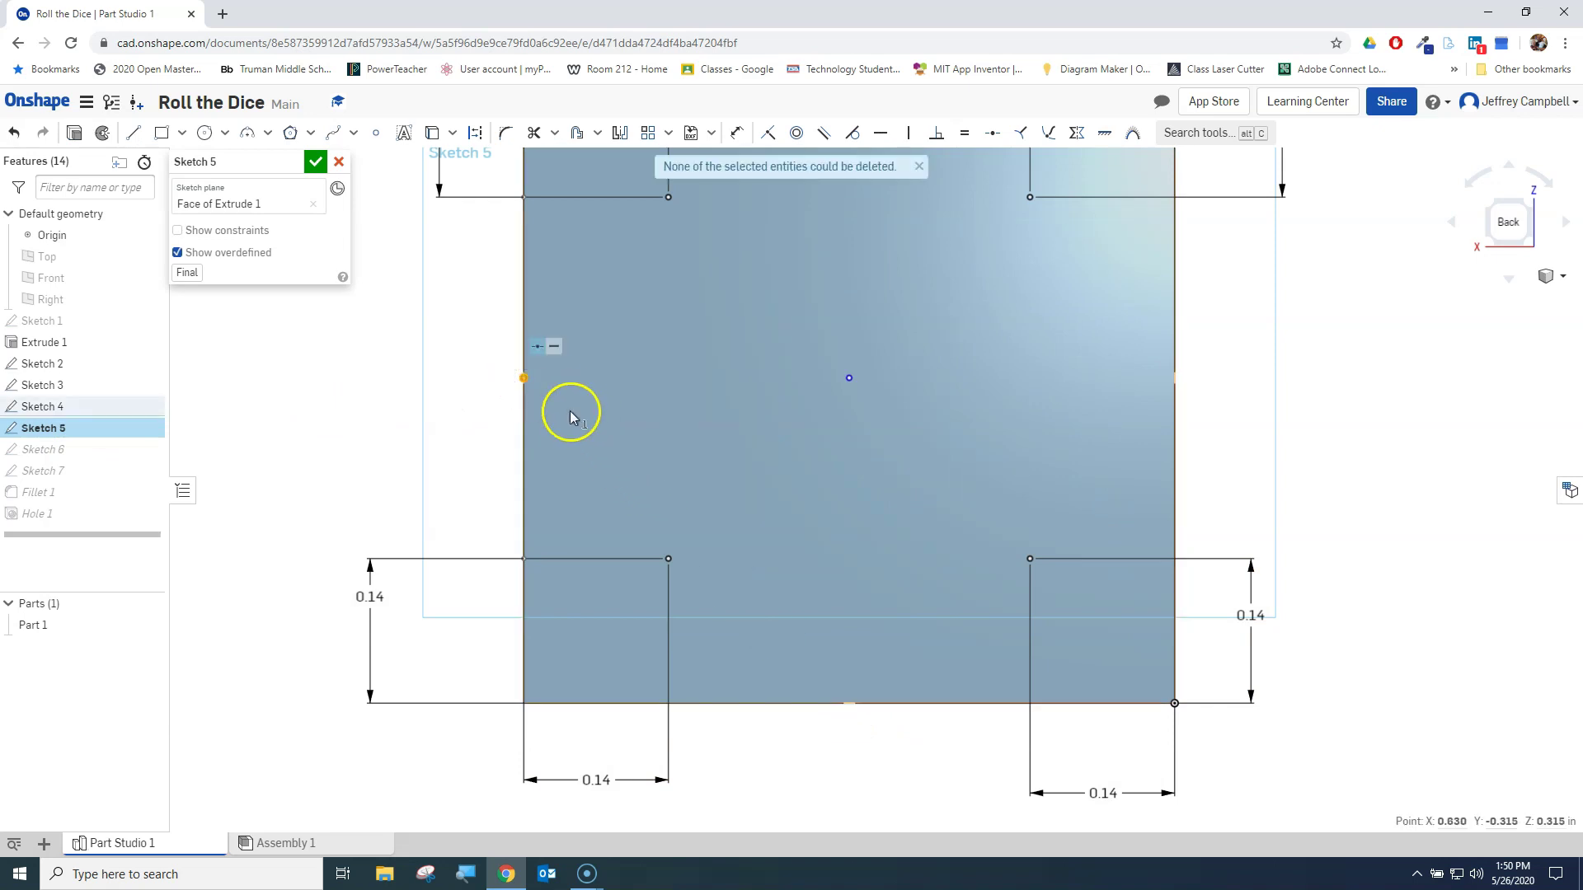
click(921, 167)
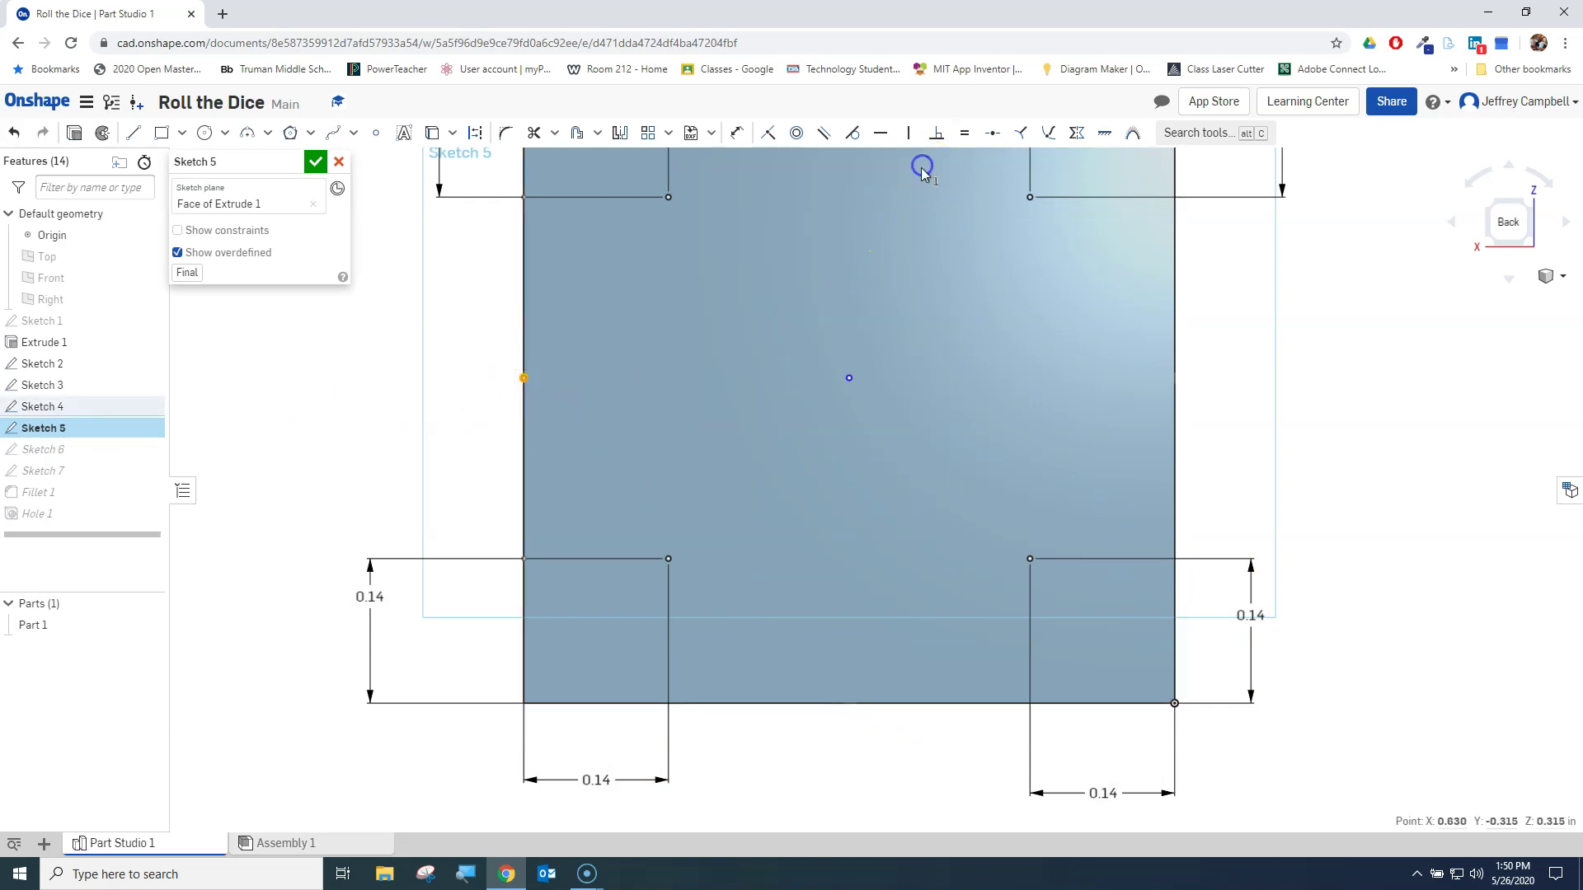
click(306, 167)
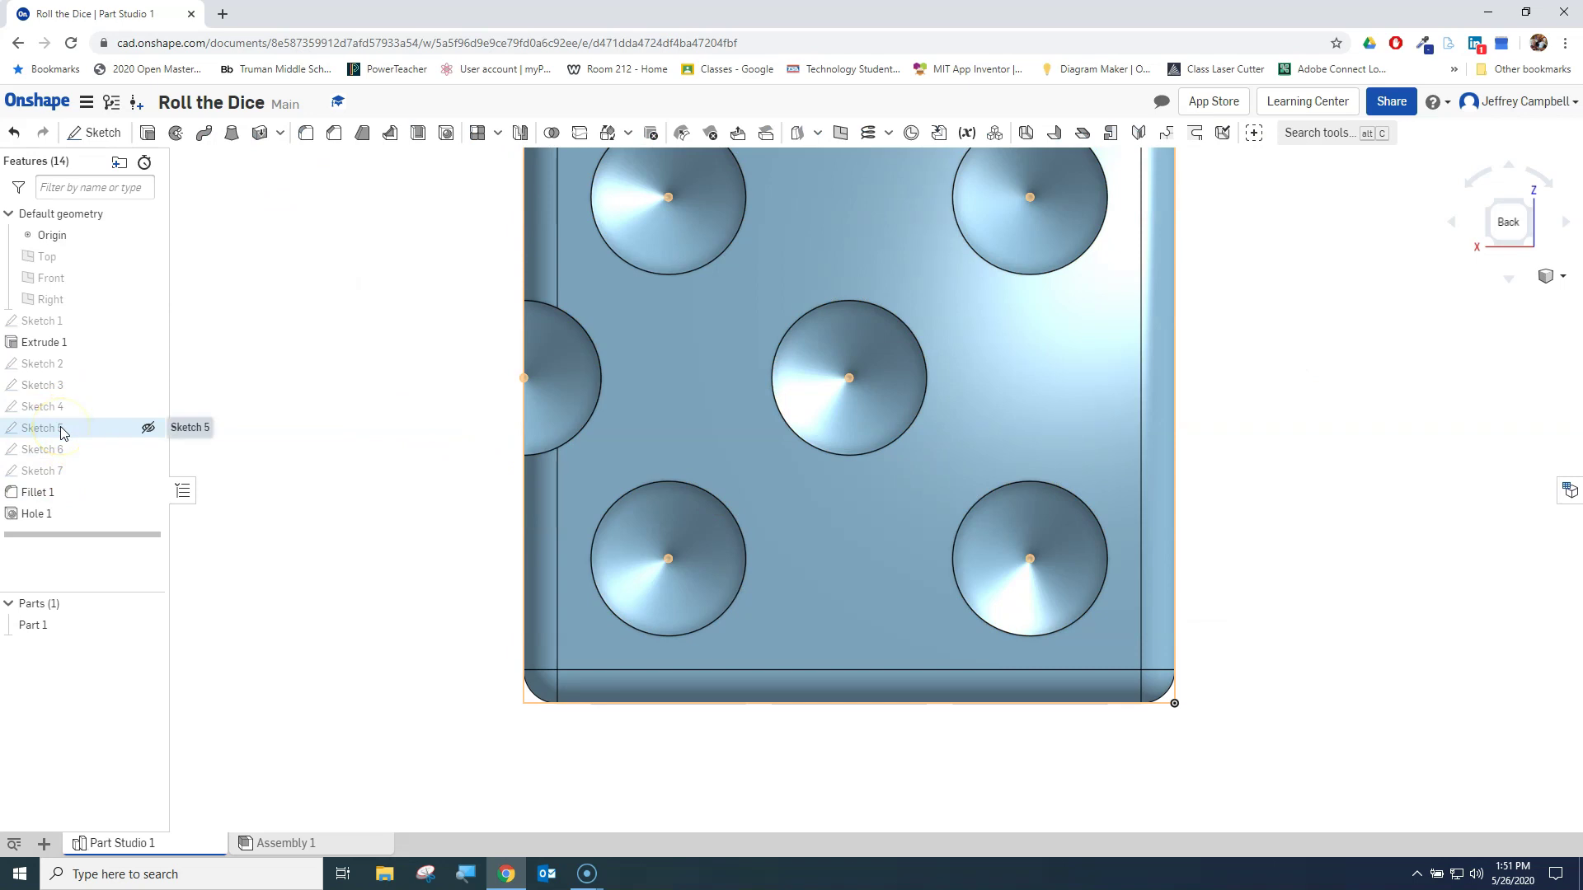
- Check the die from the back and angled views, then reopen and accept Sketch 5
click(1503, 218)
click(1495, 212)
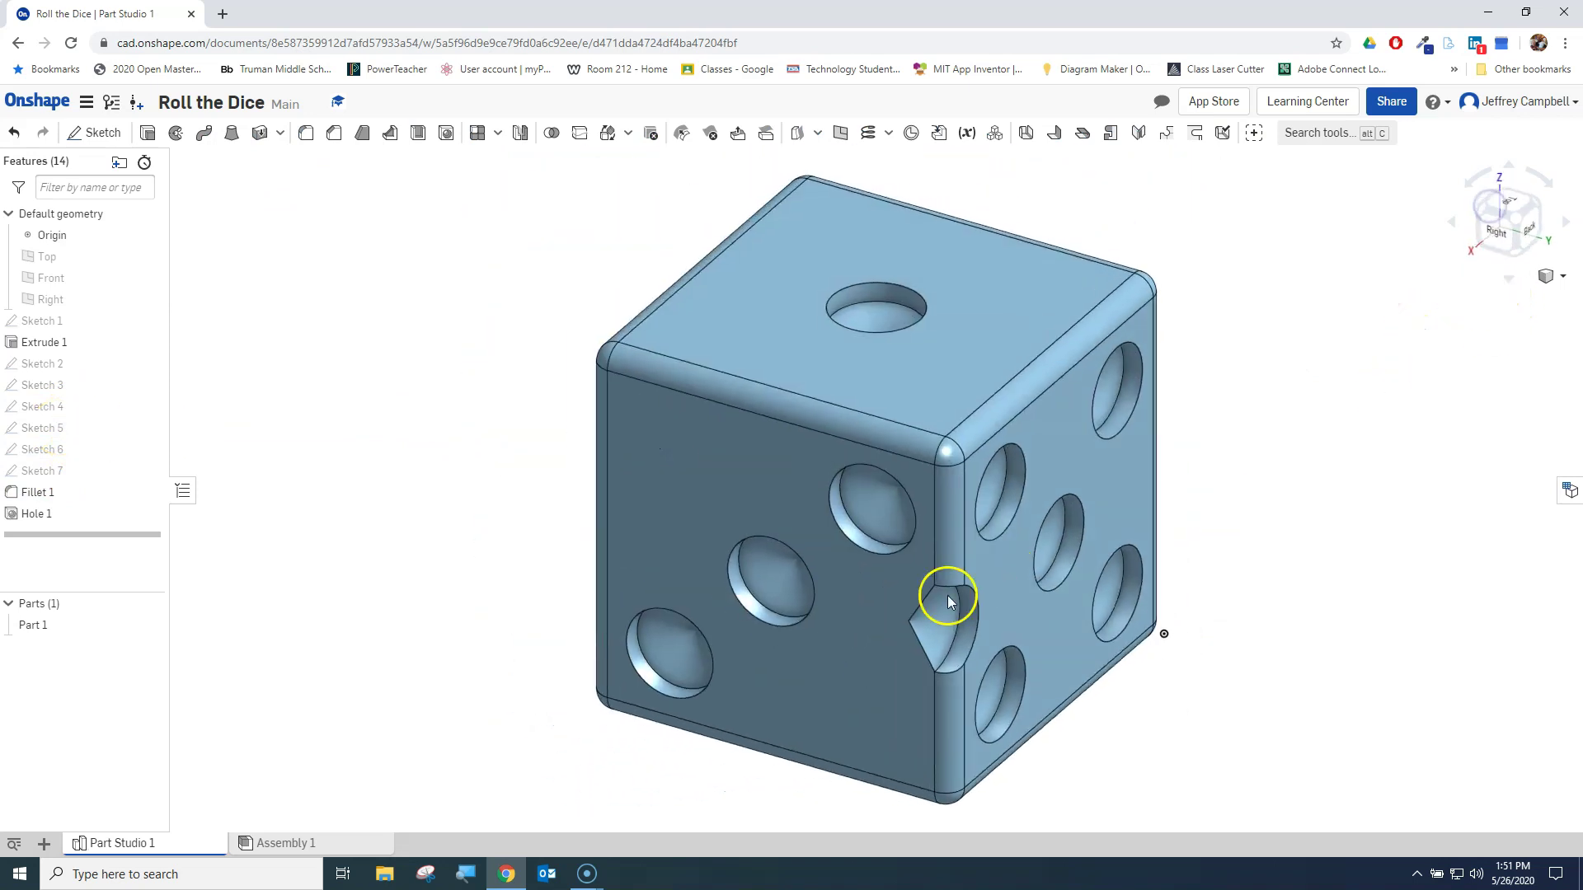
right_click(53, 429)
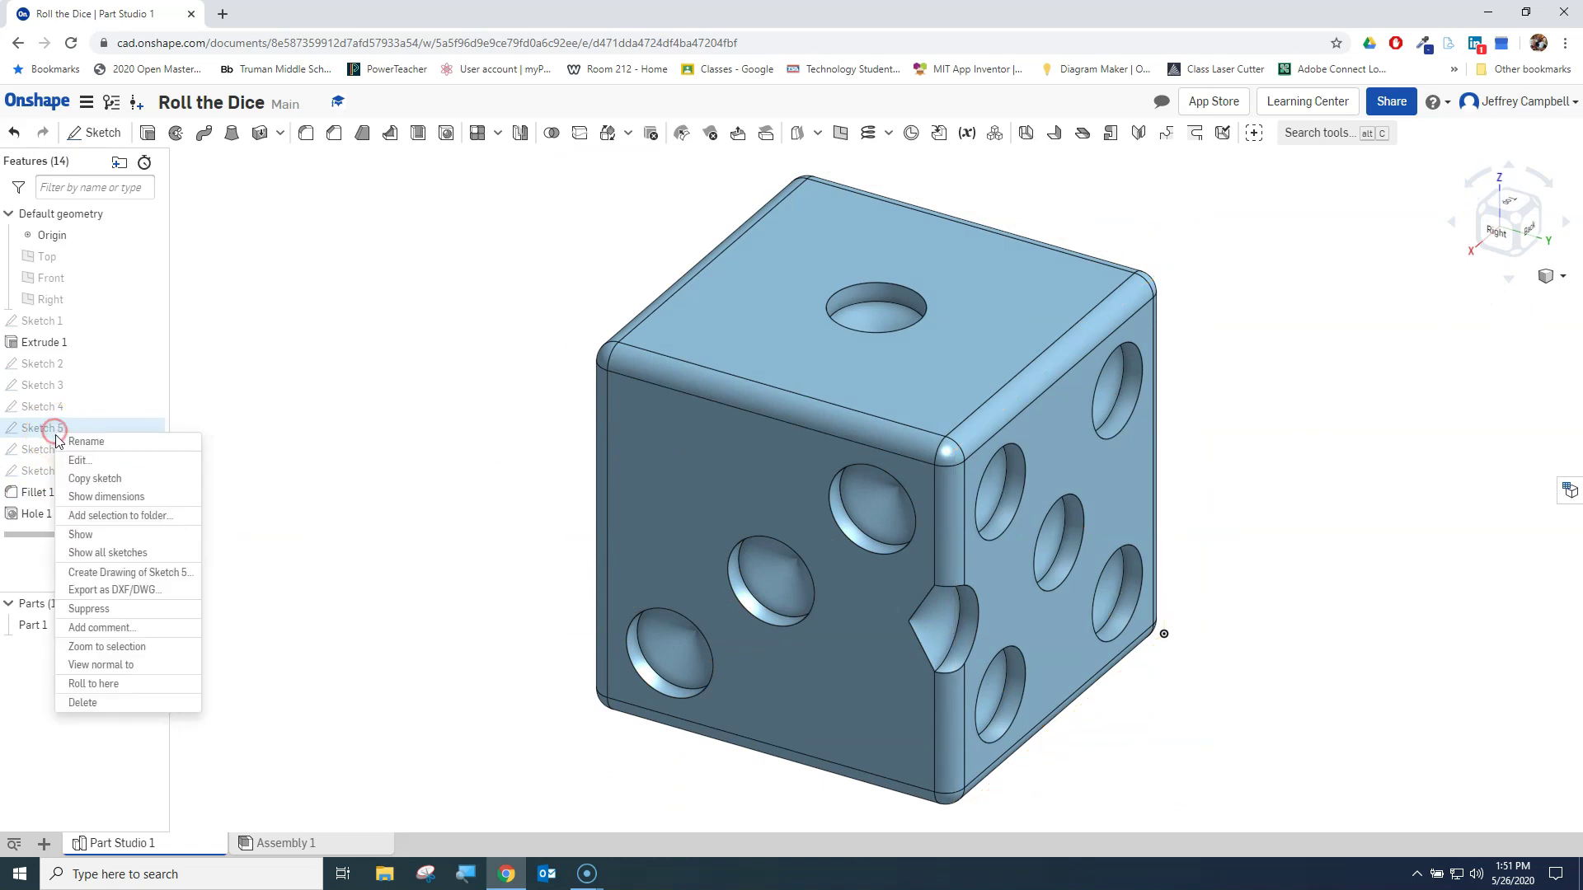
click(90, 470)
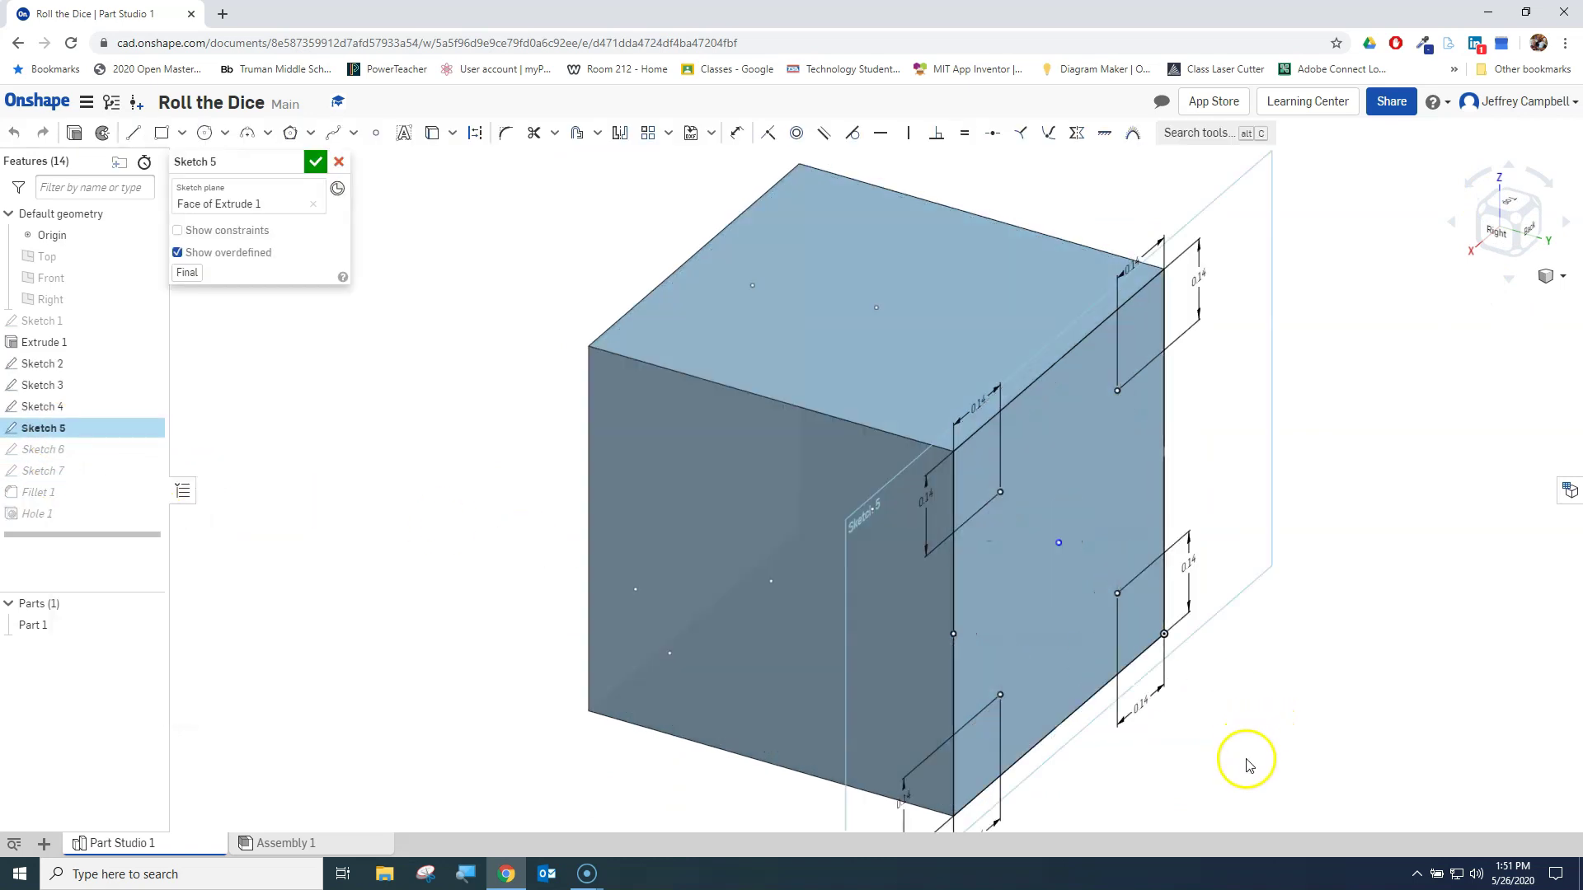
scroll(1220, 698, down, 3)
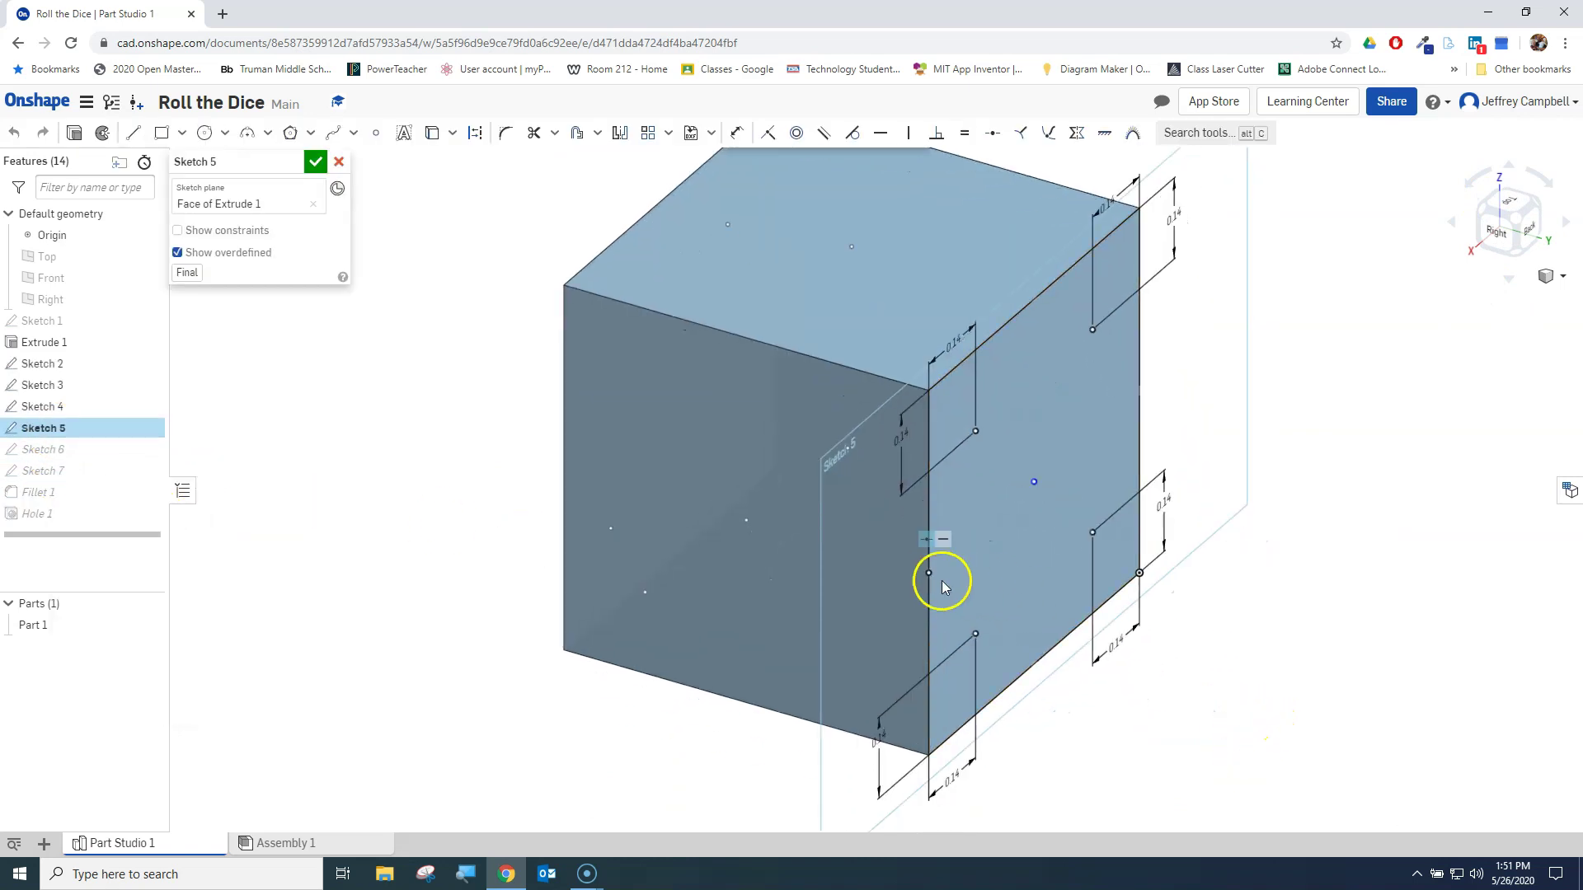
click(315, 162)
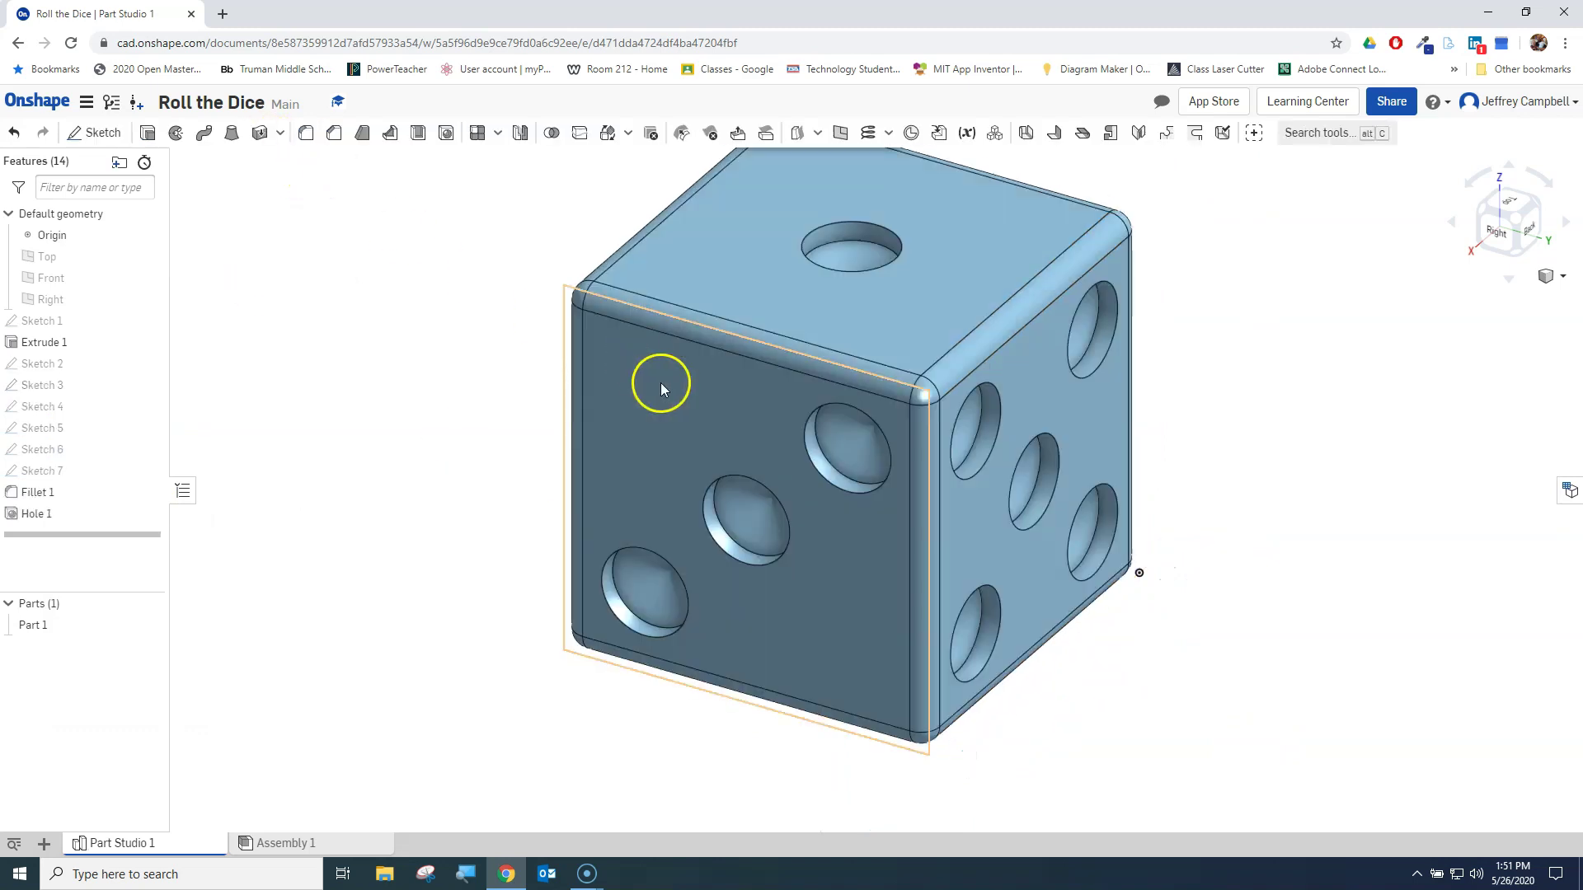
click(1528, 258)
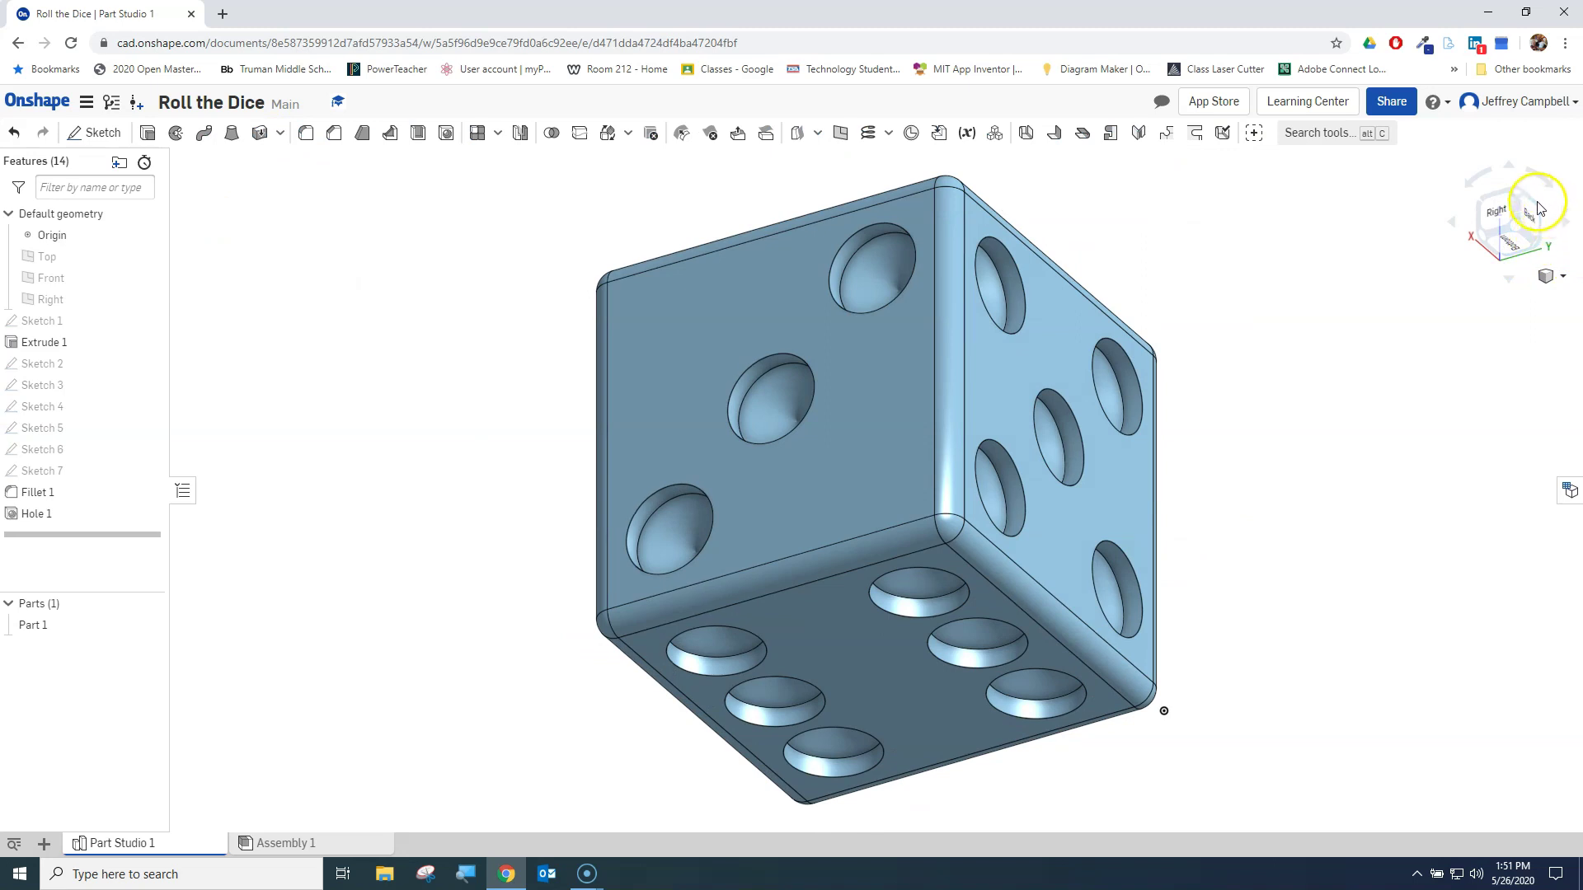
click(1540, 250)
drag(1540, 250, 1576, 312)
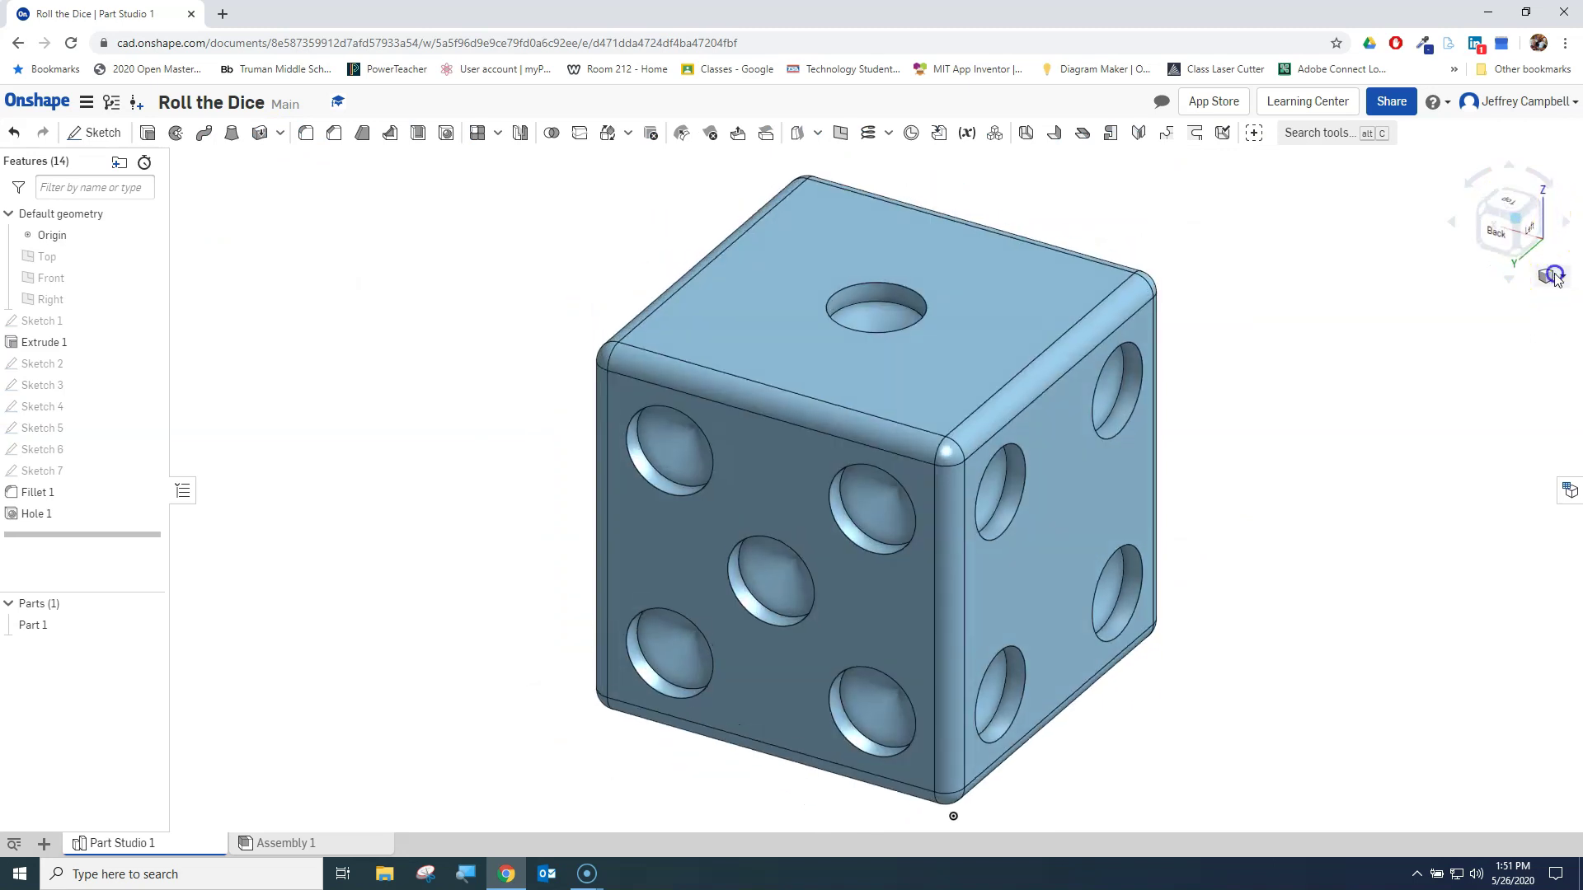
click(1562, 276)
click(1381, 353)
click(1219, 448)
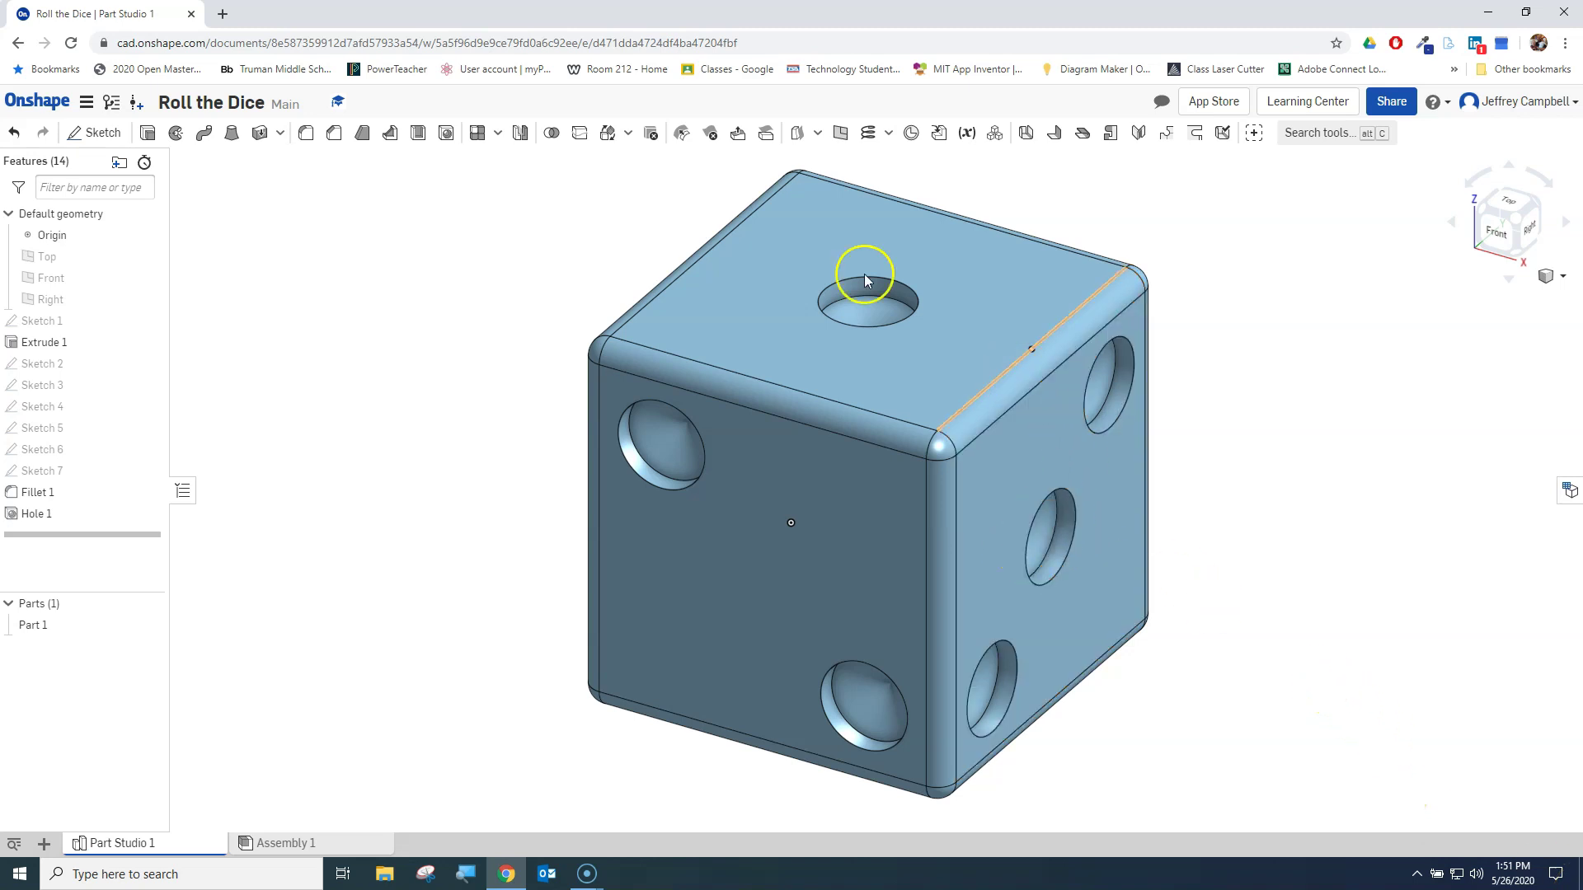
- Create Fillet 2 with a 0.075 in radius, selecting the top face's pip hole
click(305, 132)
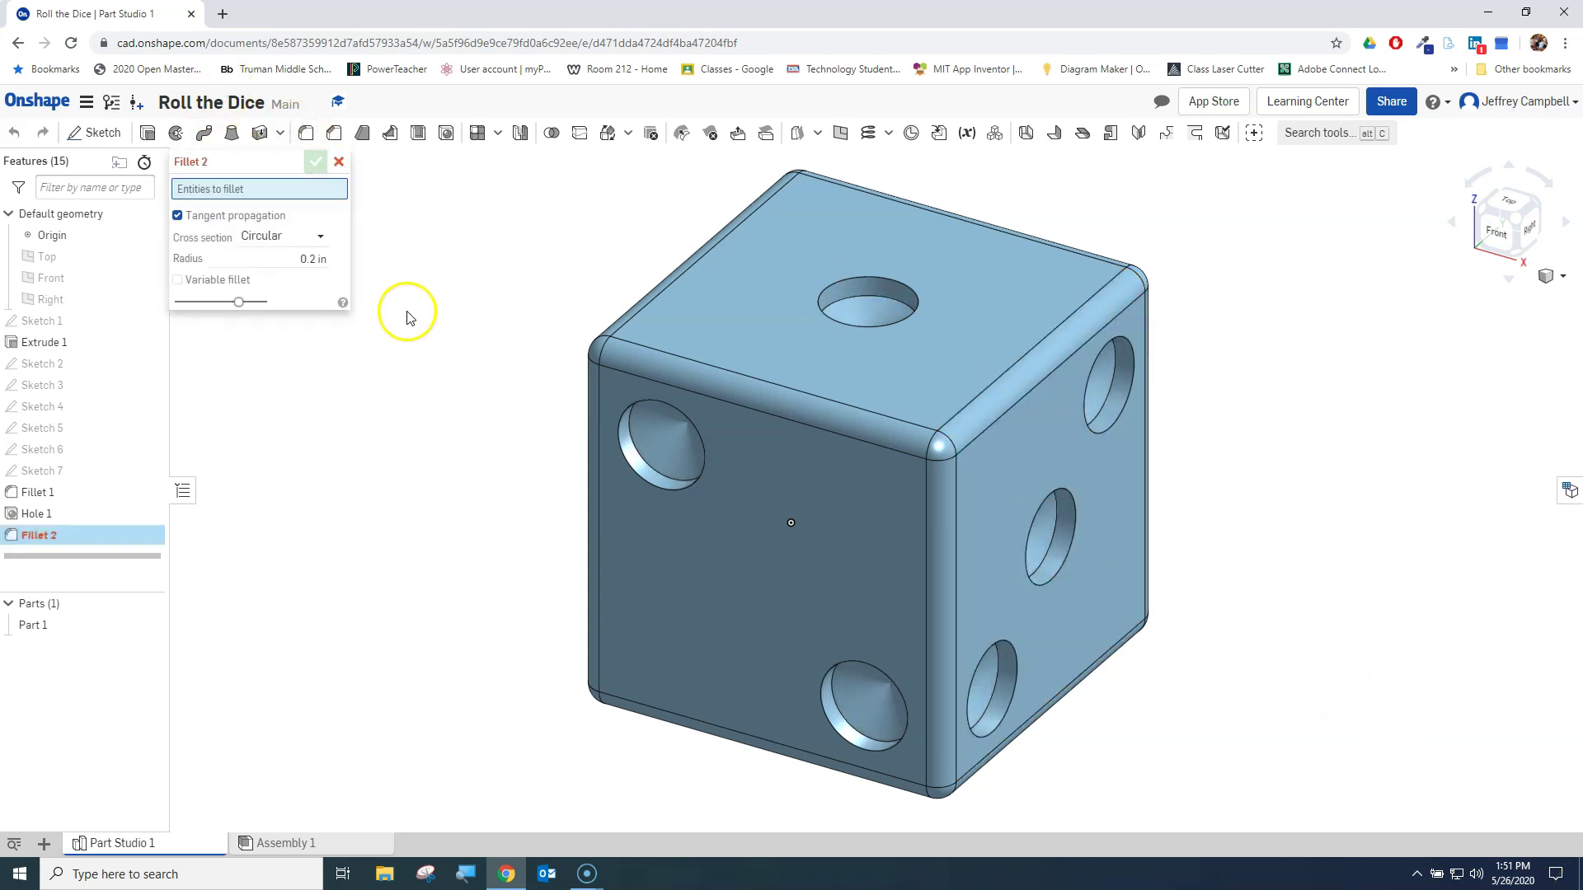
click(900, 282)
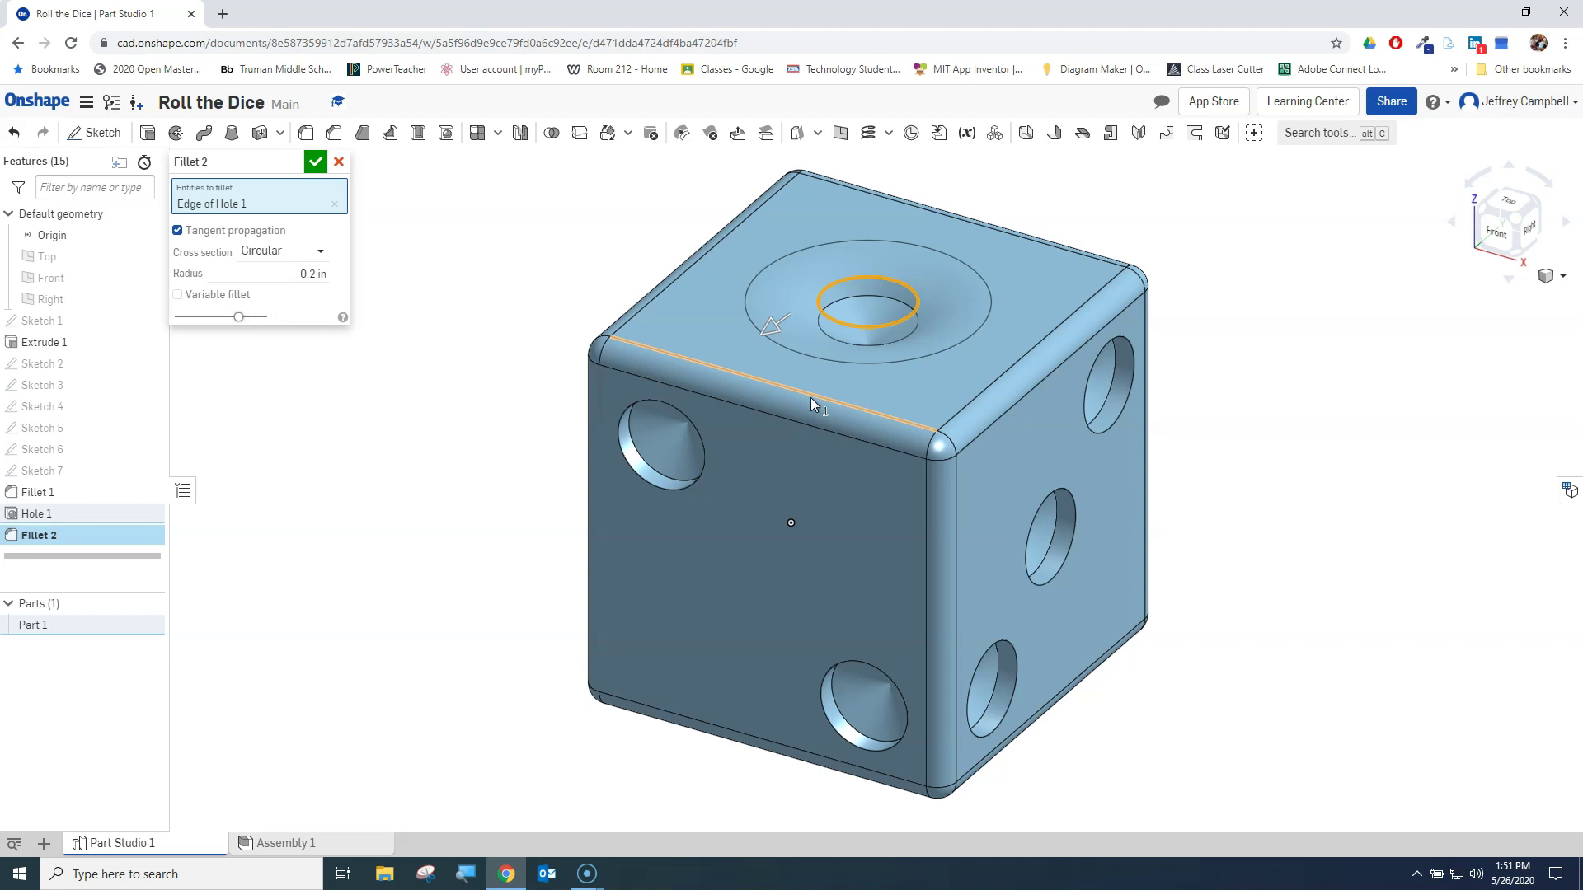
click(913, 290)
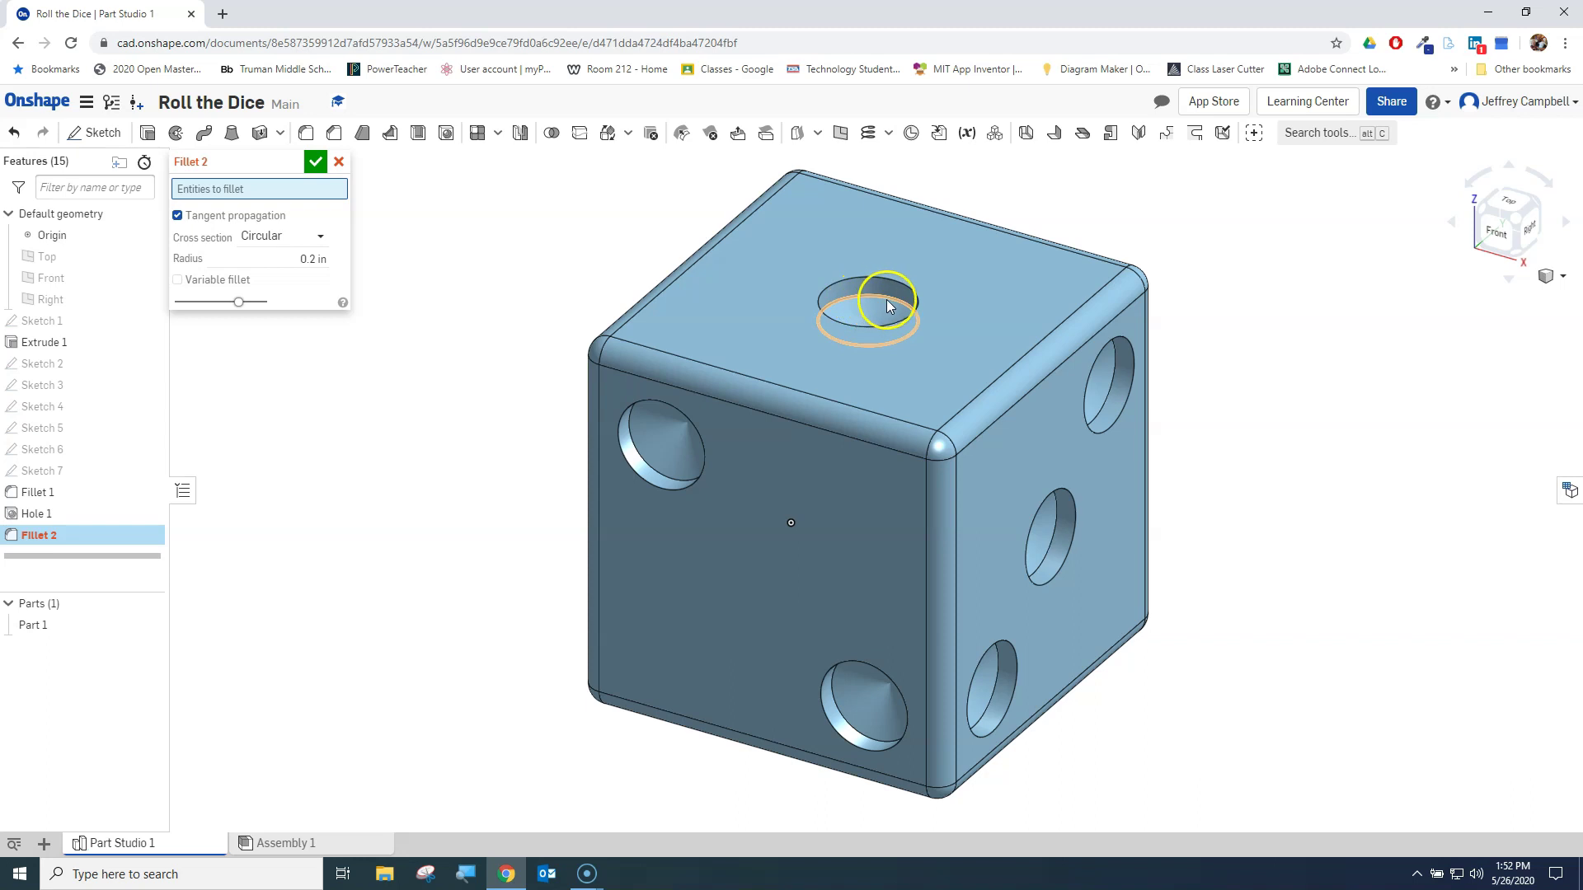
click(302, 259)
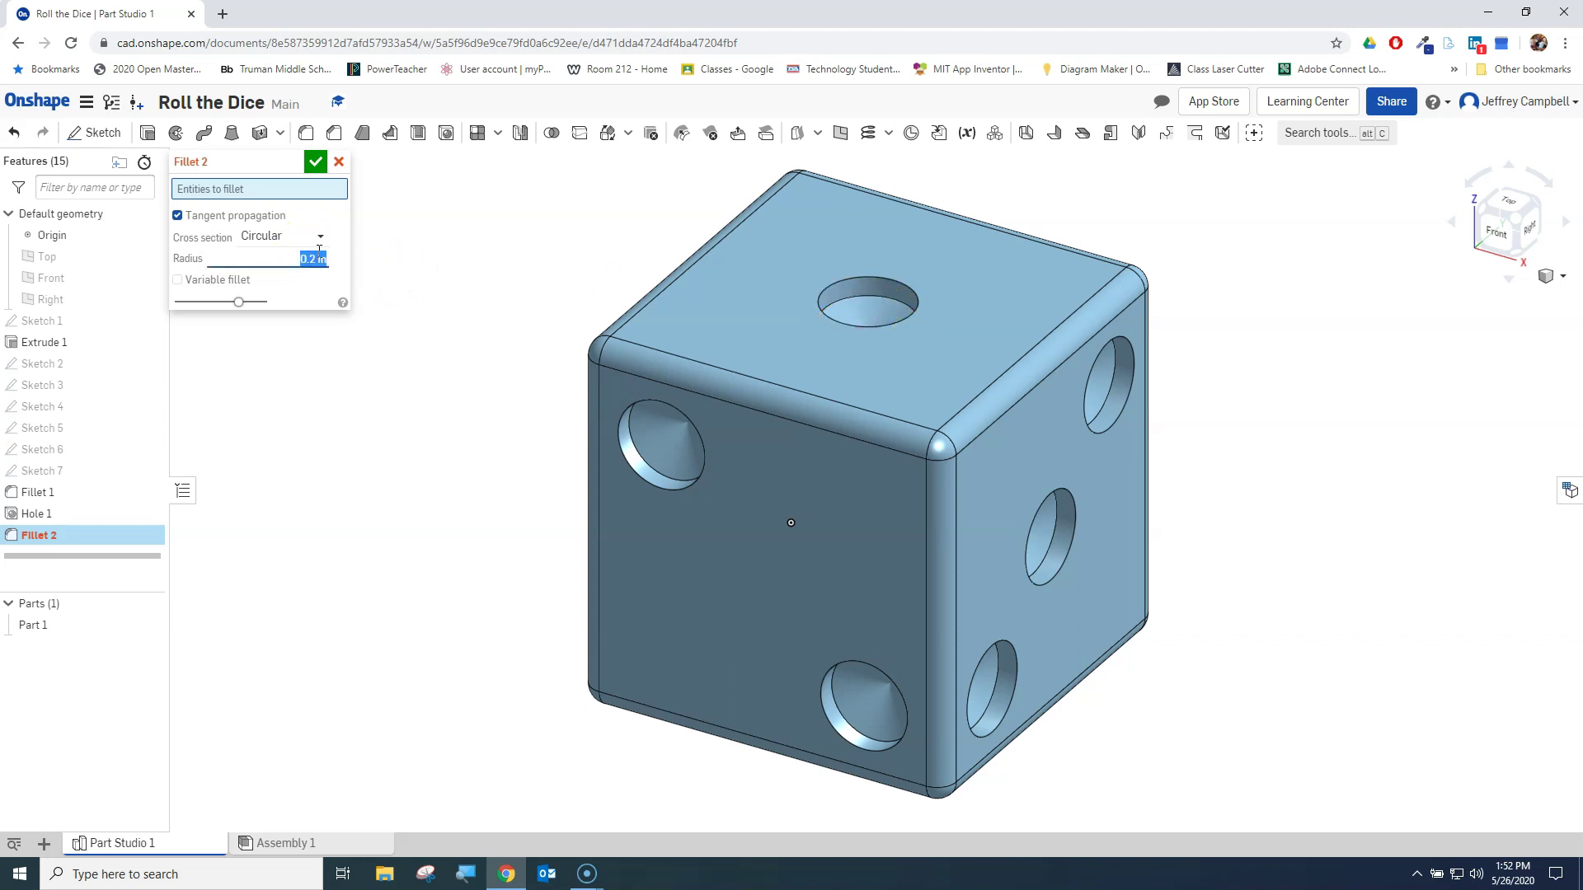
text(.075)
click(576, 265)
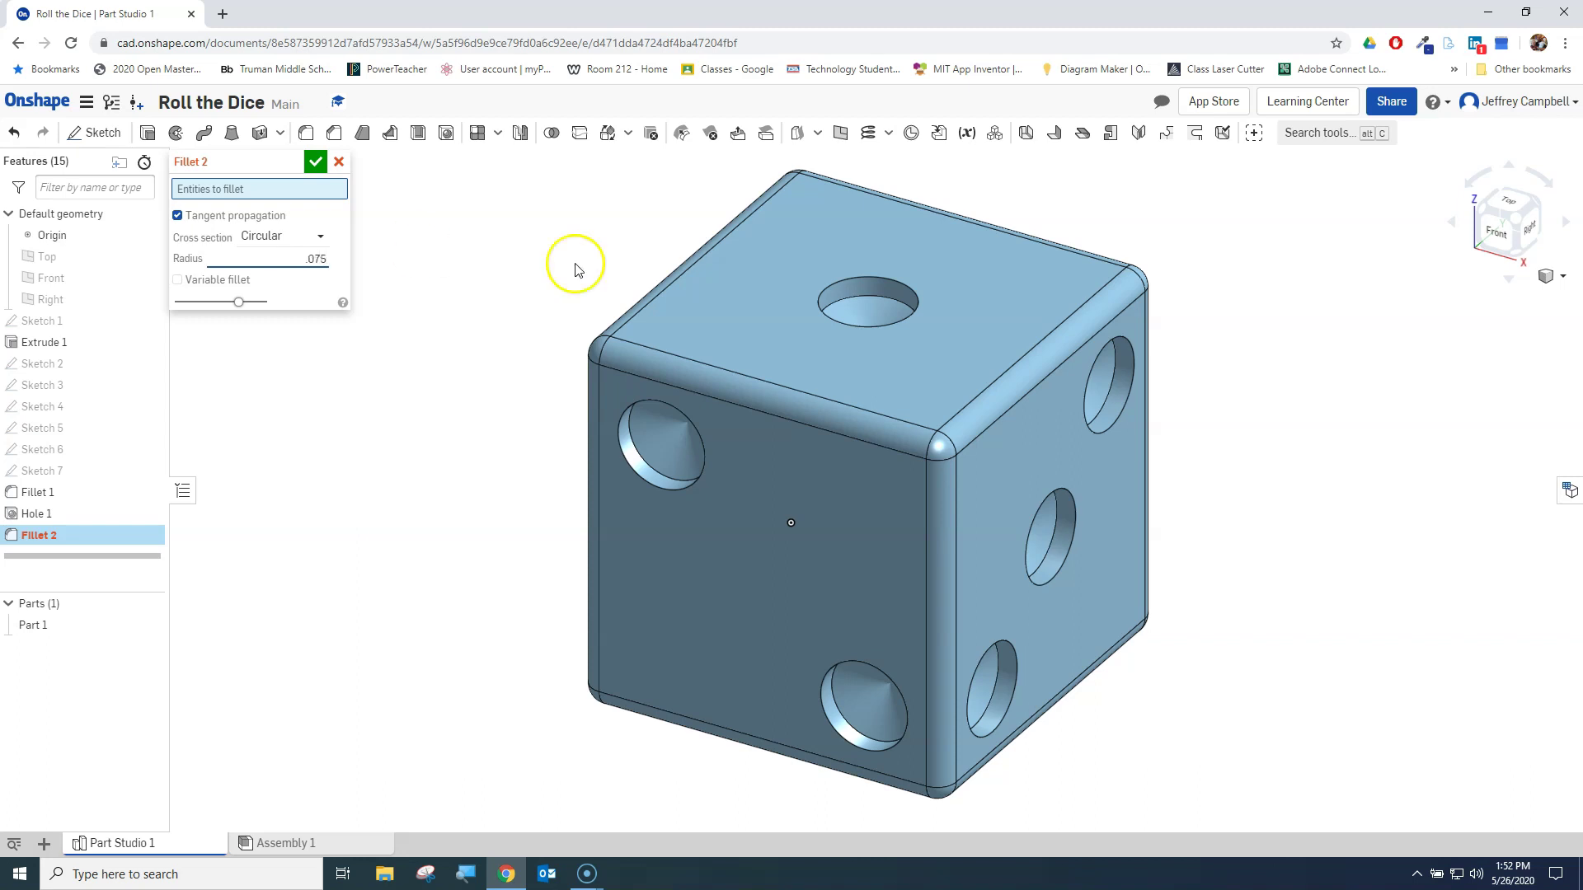
click(872, 320)
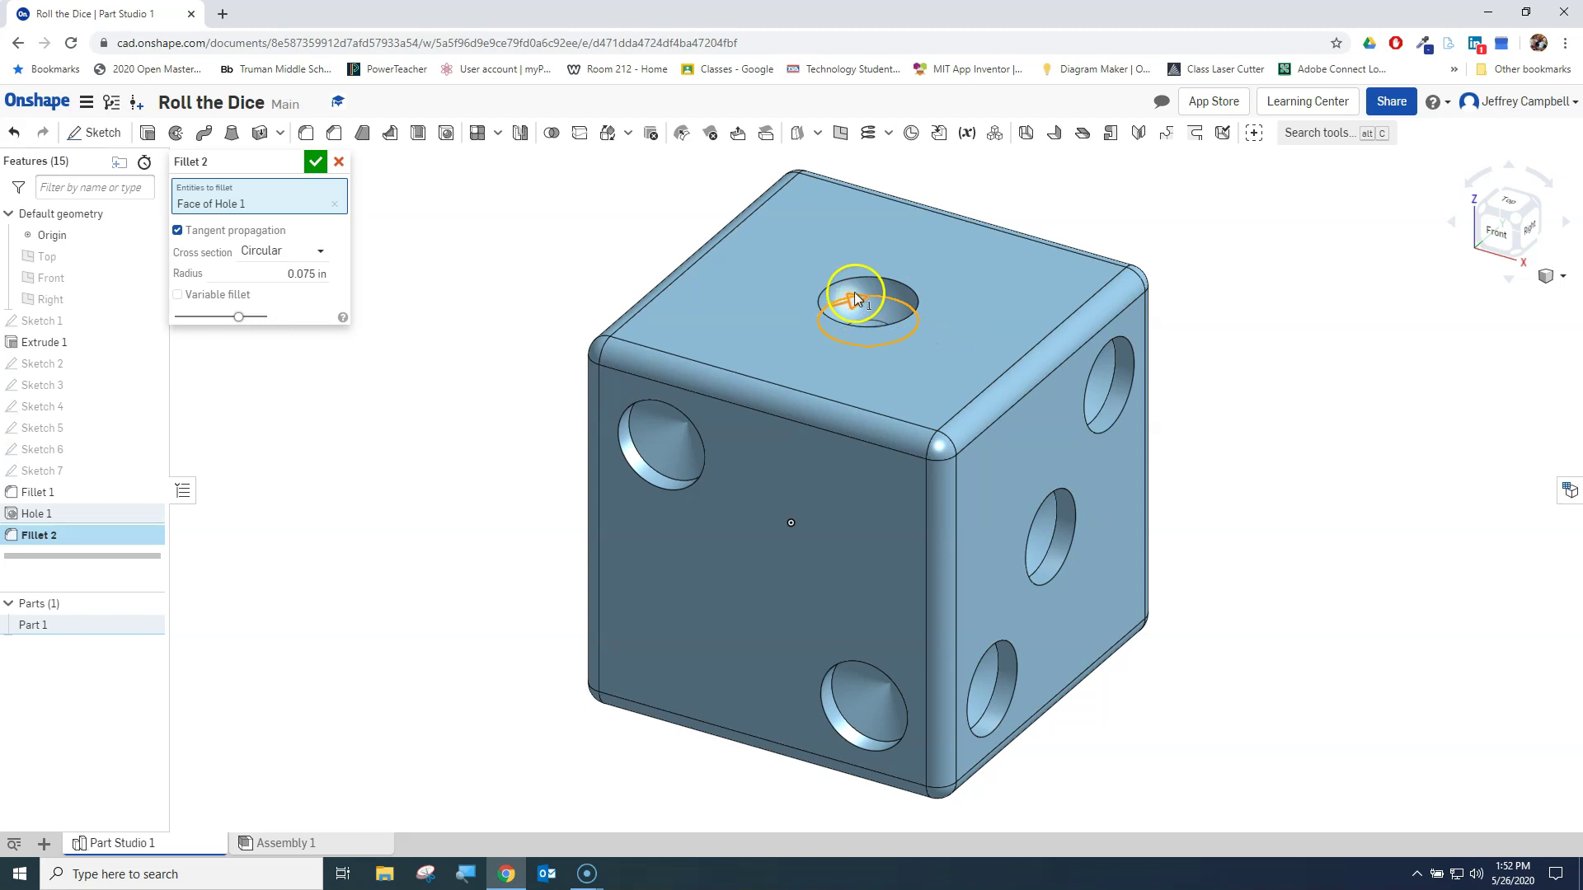
- Add the front face's and right face's pip holes to Fillet 2
click(670, 449)
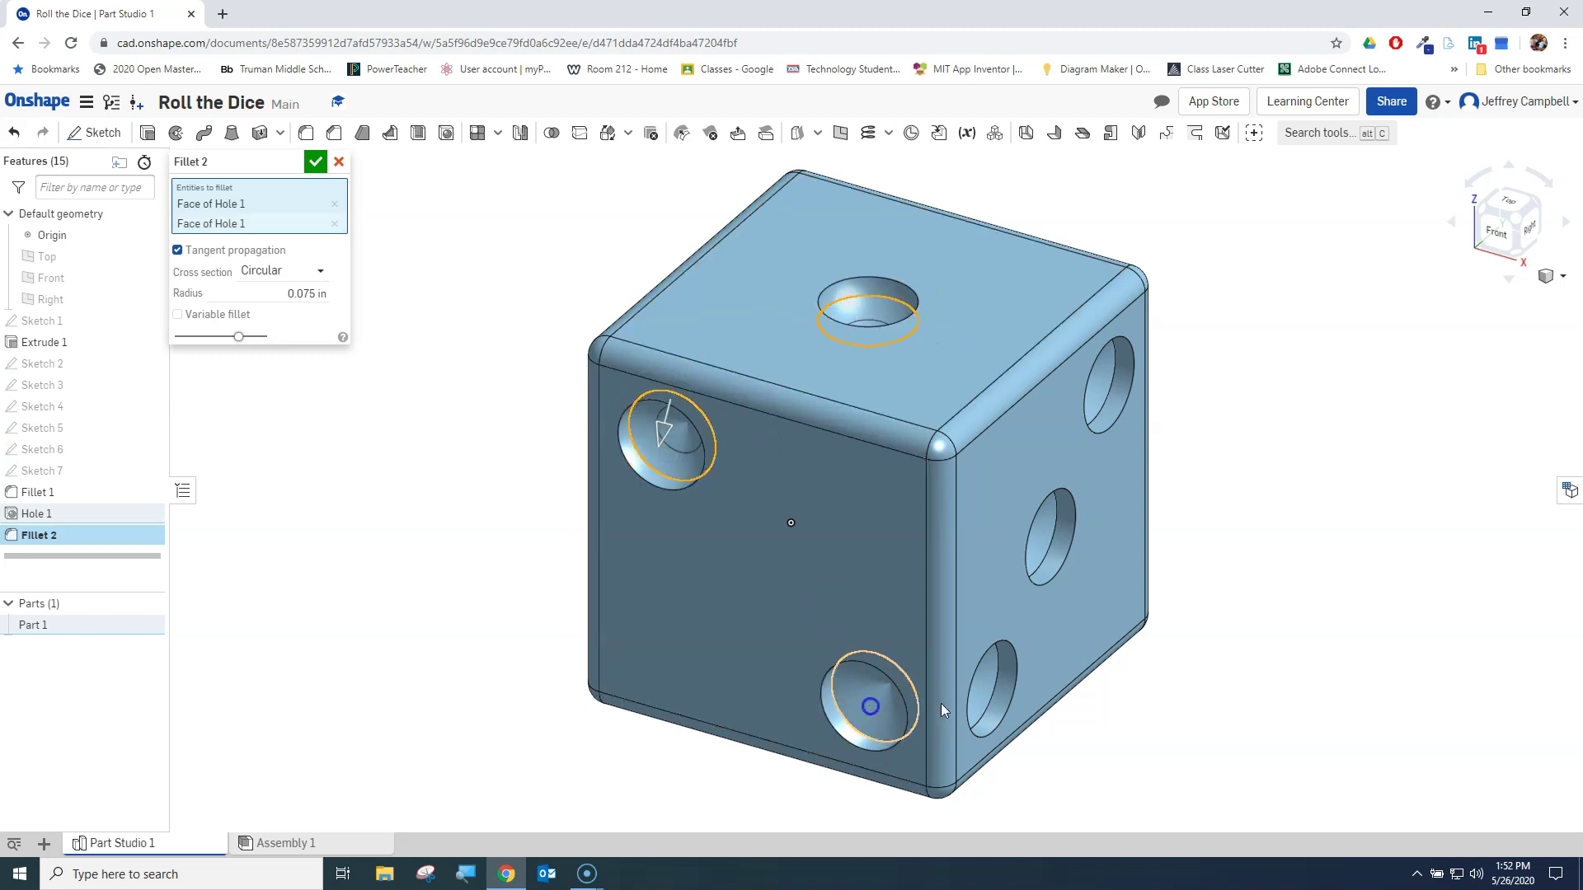
click(876, 706)
click(991, 684)
click(1042, 541)
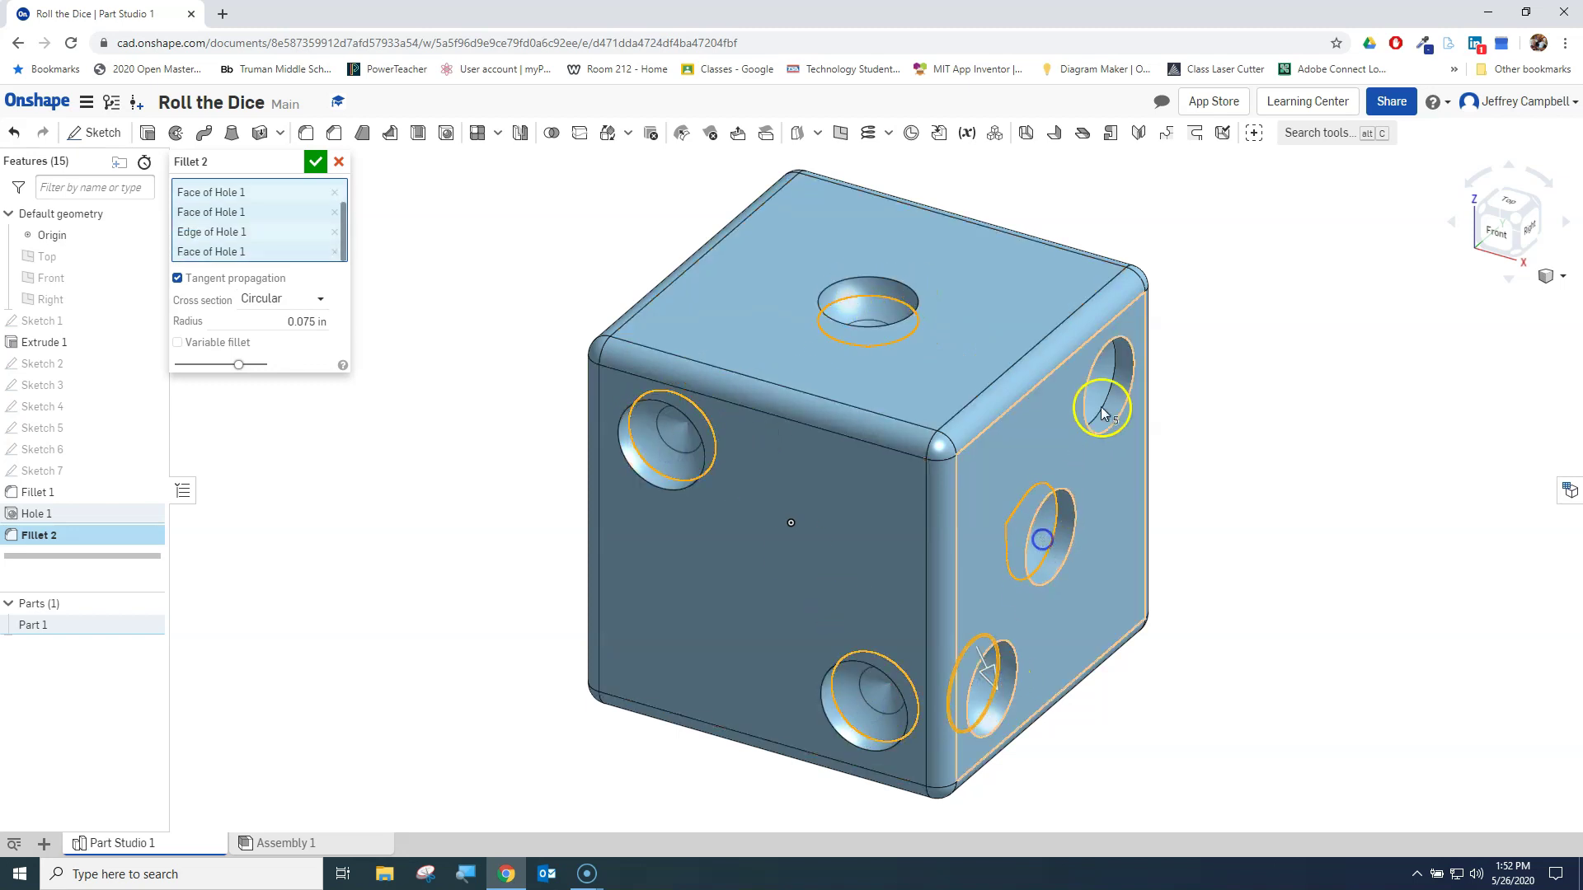
click(1136, 381)
- Turn the die to its bottom face and add all six bottom pip holes
click(1537, 209)
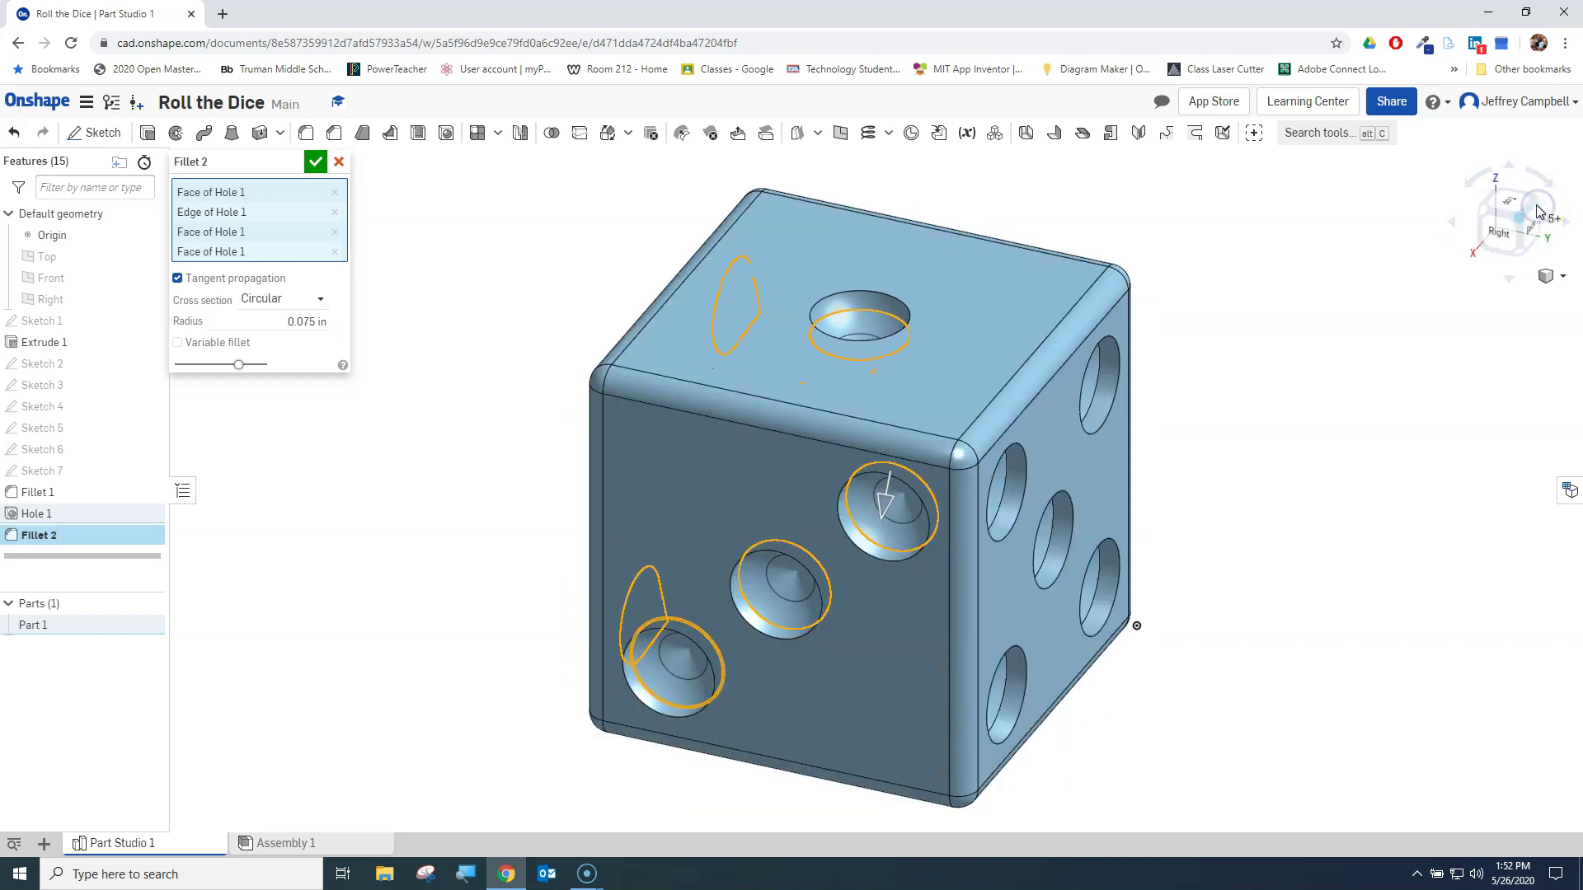
click(1537, 209)
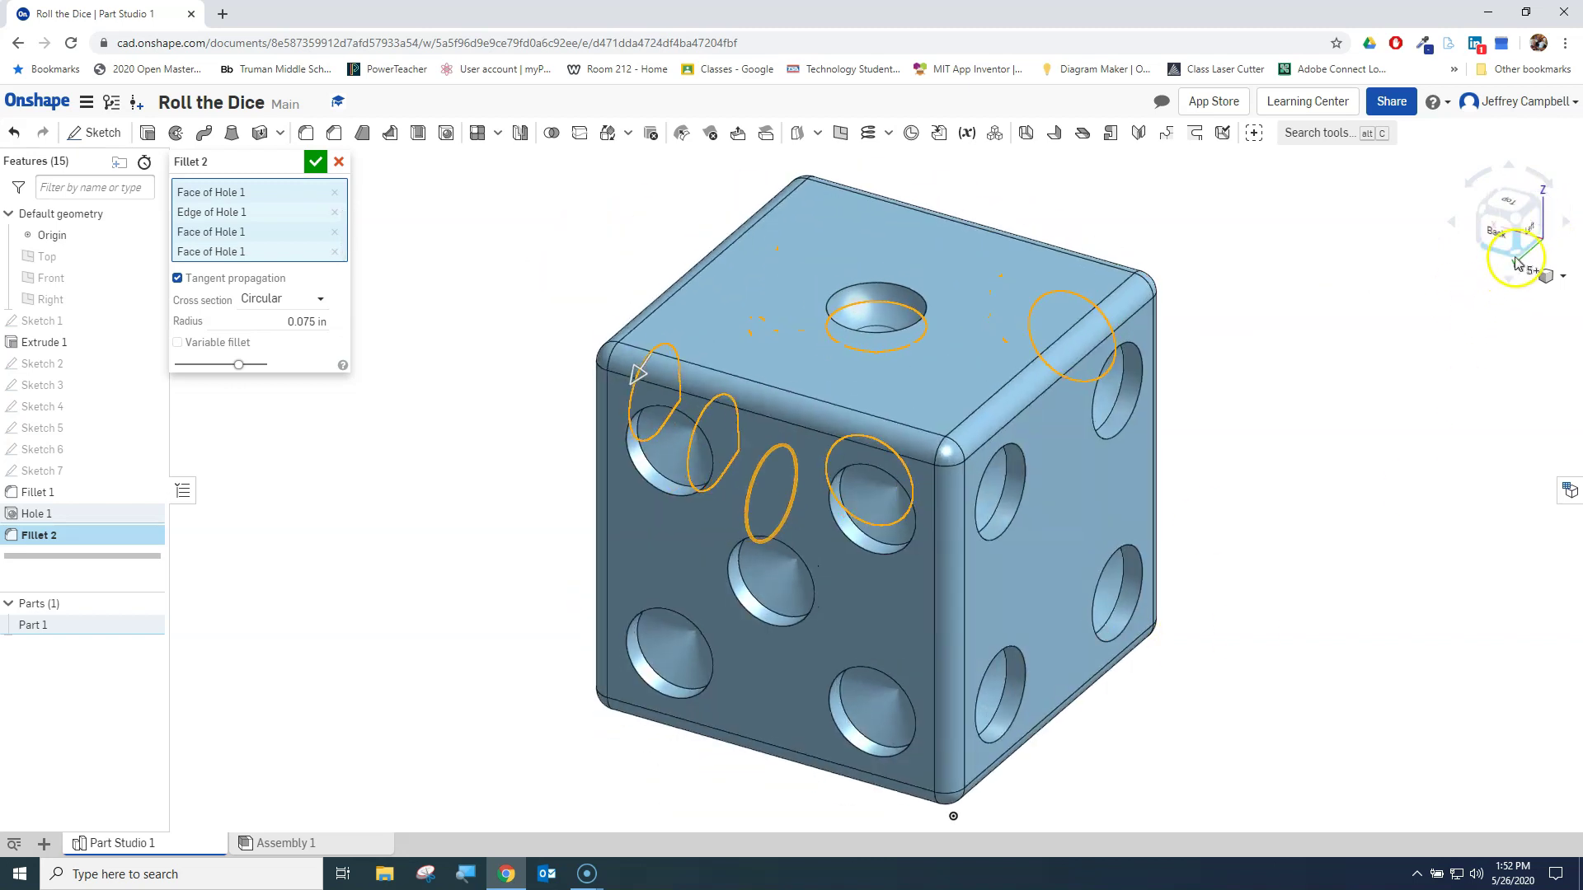
click(1515, 262)
right_drag(1304, 435, 1047, 670)
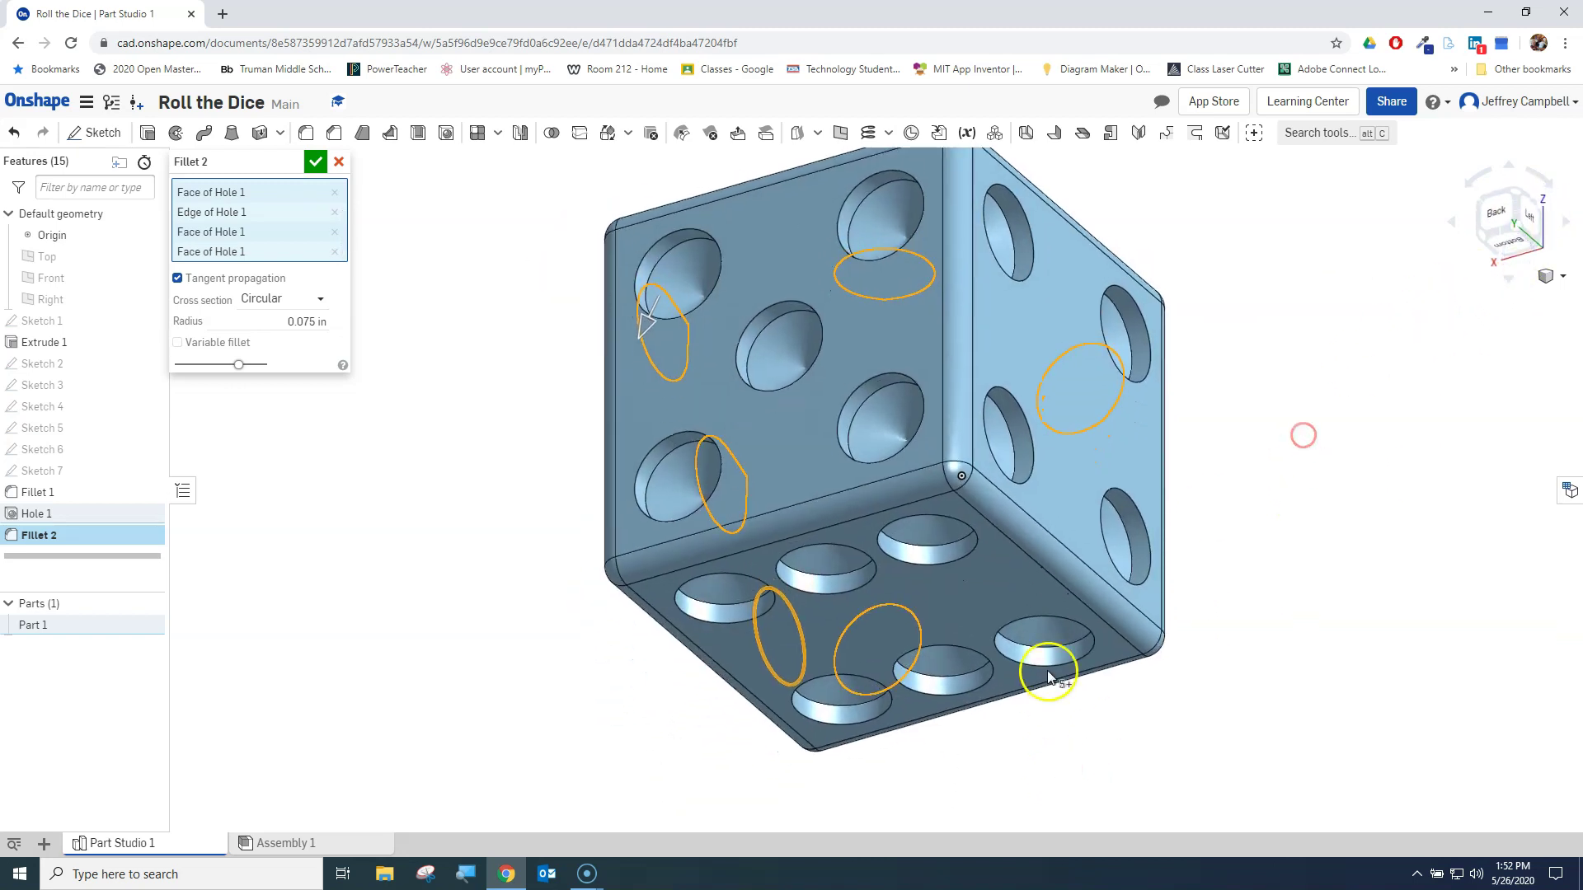
click(1046, 630)
click(935, 675)
click(839, 694)
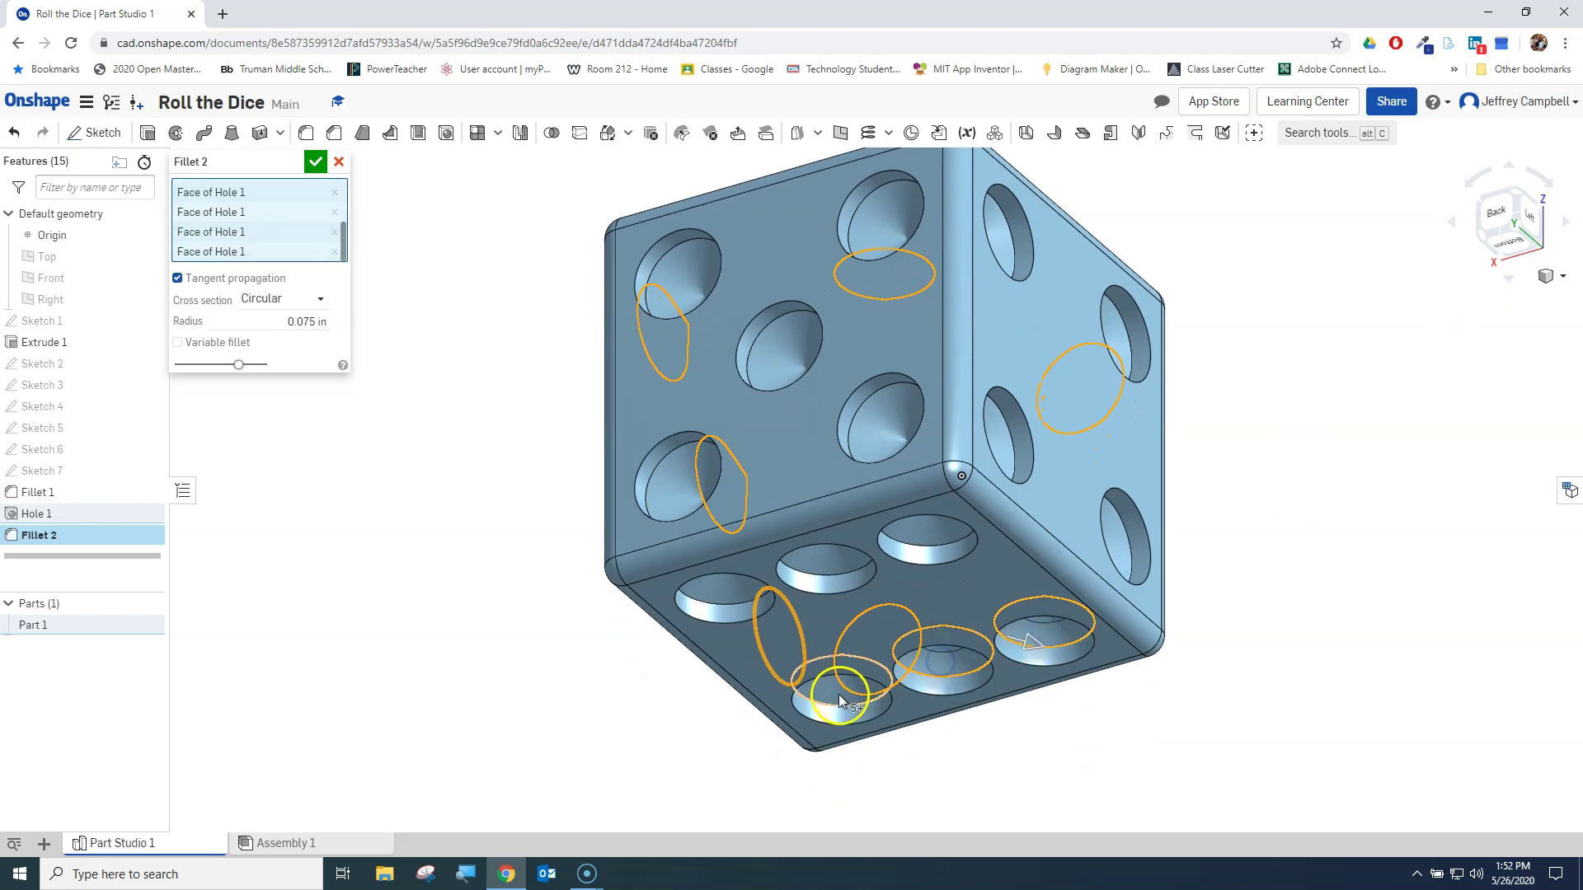
click(712, 594)
click(821, 554)
click(927, 538)
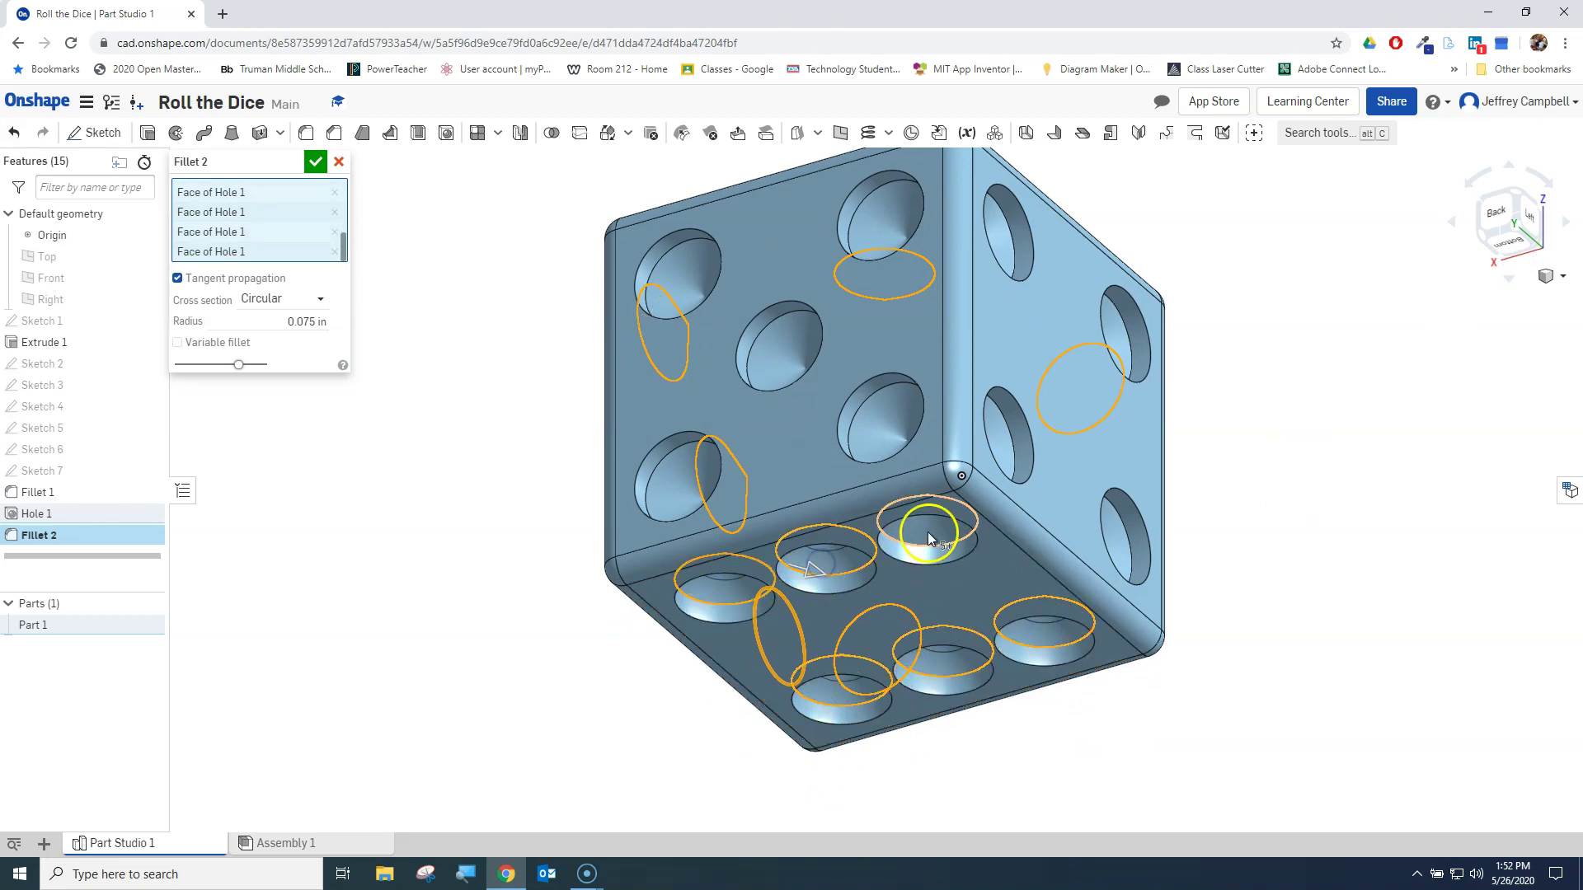
- Add the five left-face pip holes and the remaining right-face pip holes
click(683, 483)
click(767, 354)
click(677, 264)
click(856, 239)
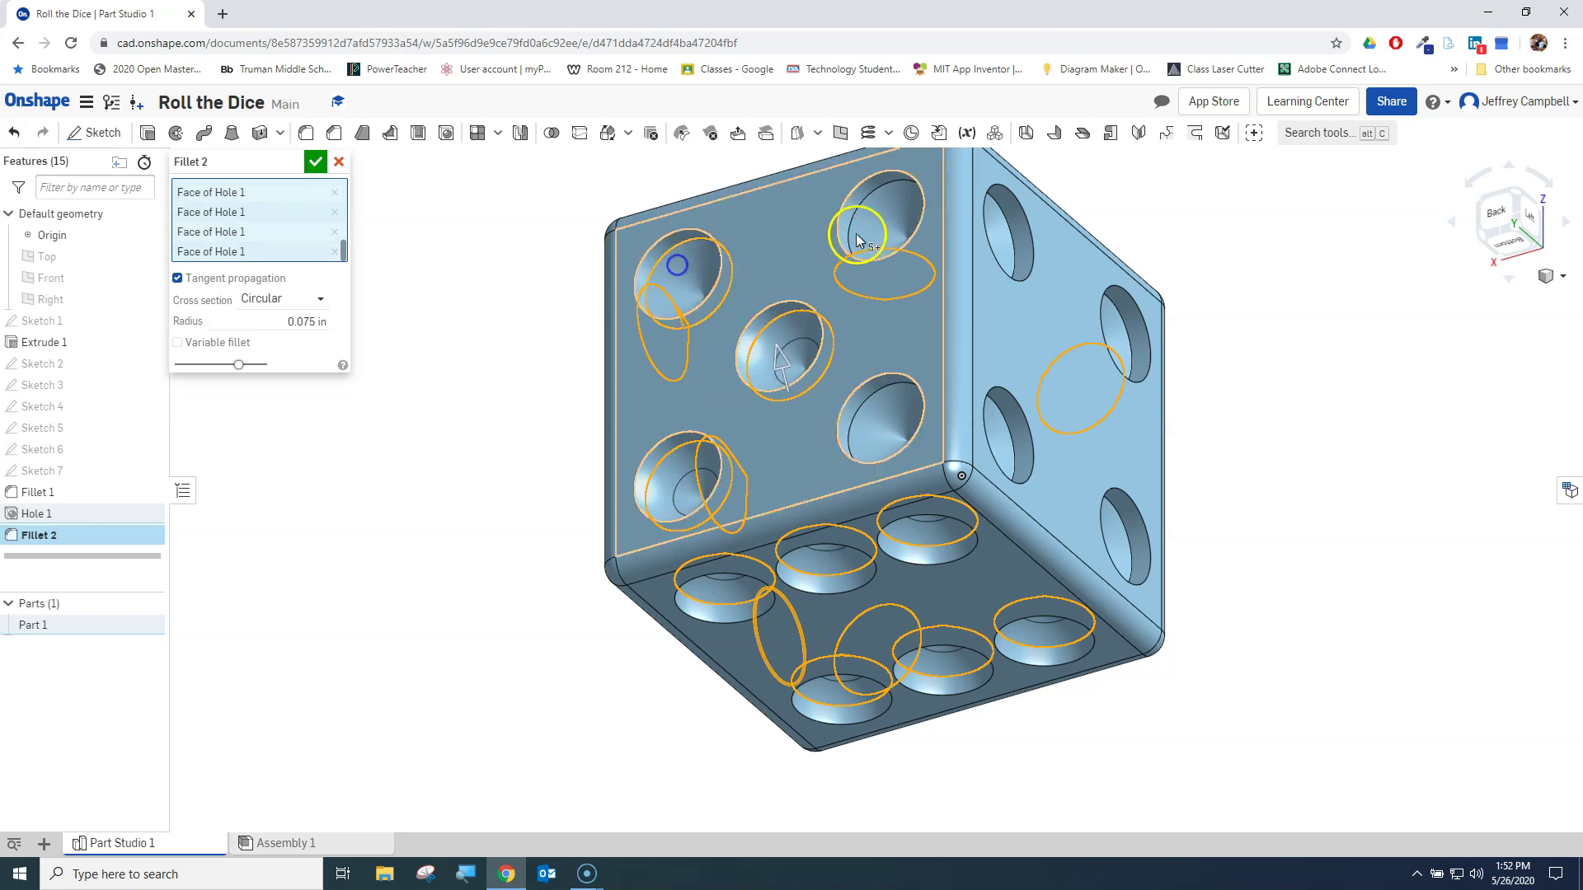
click(882, 408)
click(1004, 437)
click(998, 251)
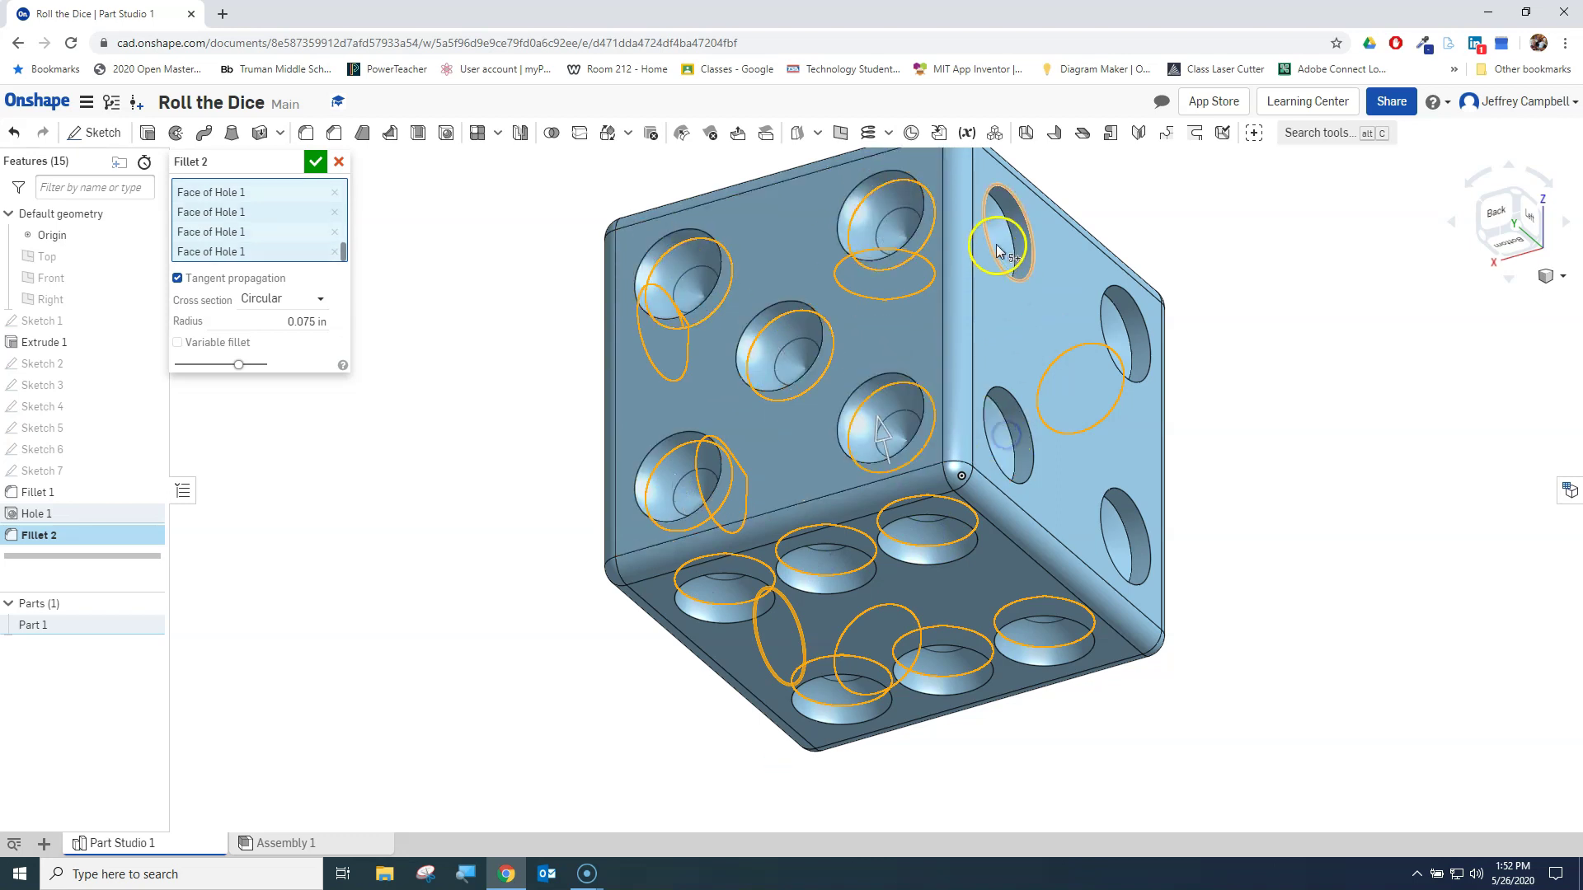
click(1122, 325)
click(1117, 536)
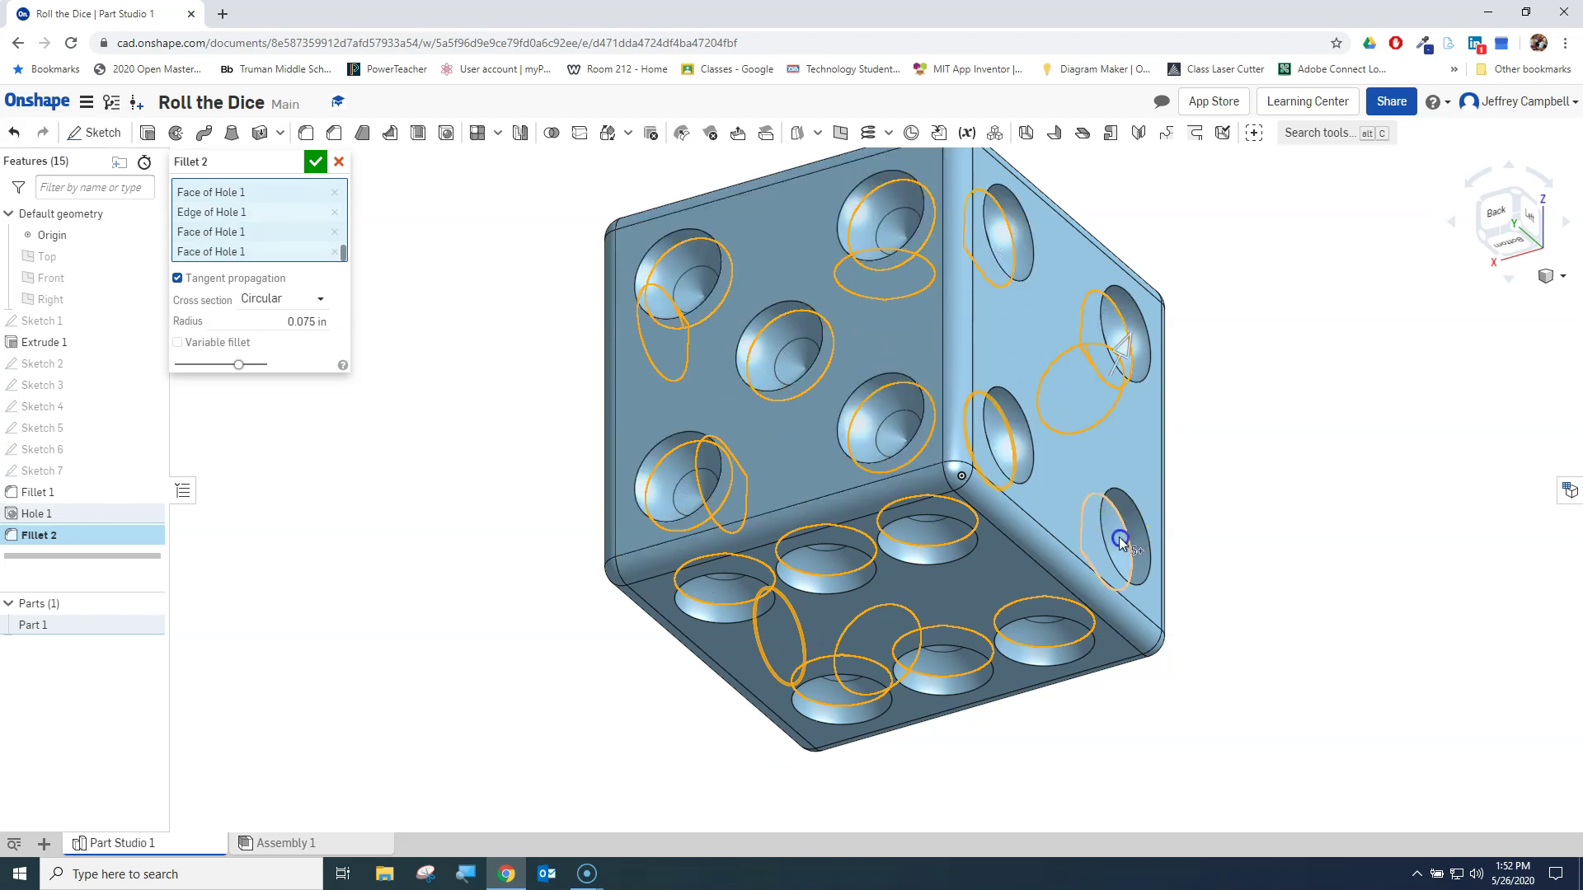
- Return the die to the isometric view and accept Fillet 2
click(1491, 181)
click(1558, 277)
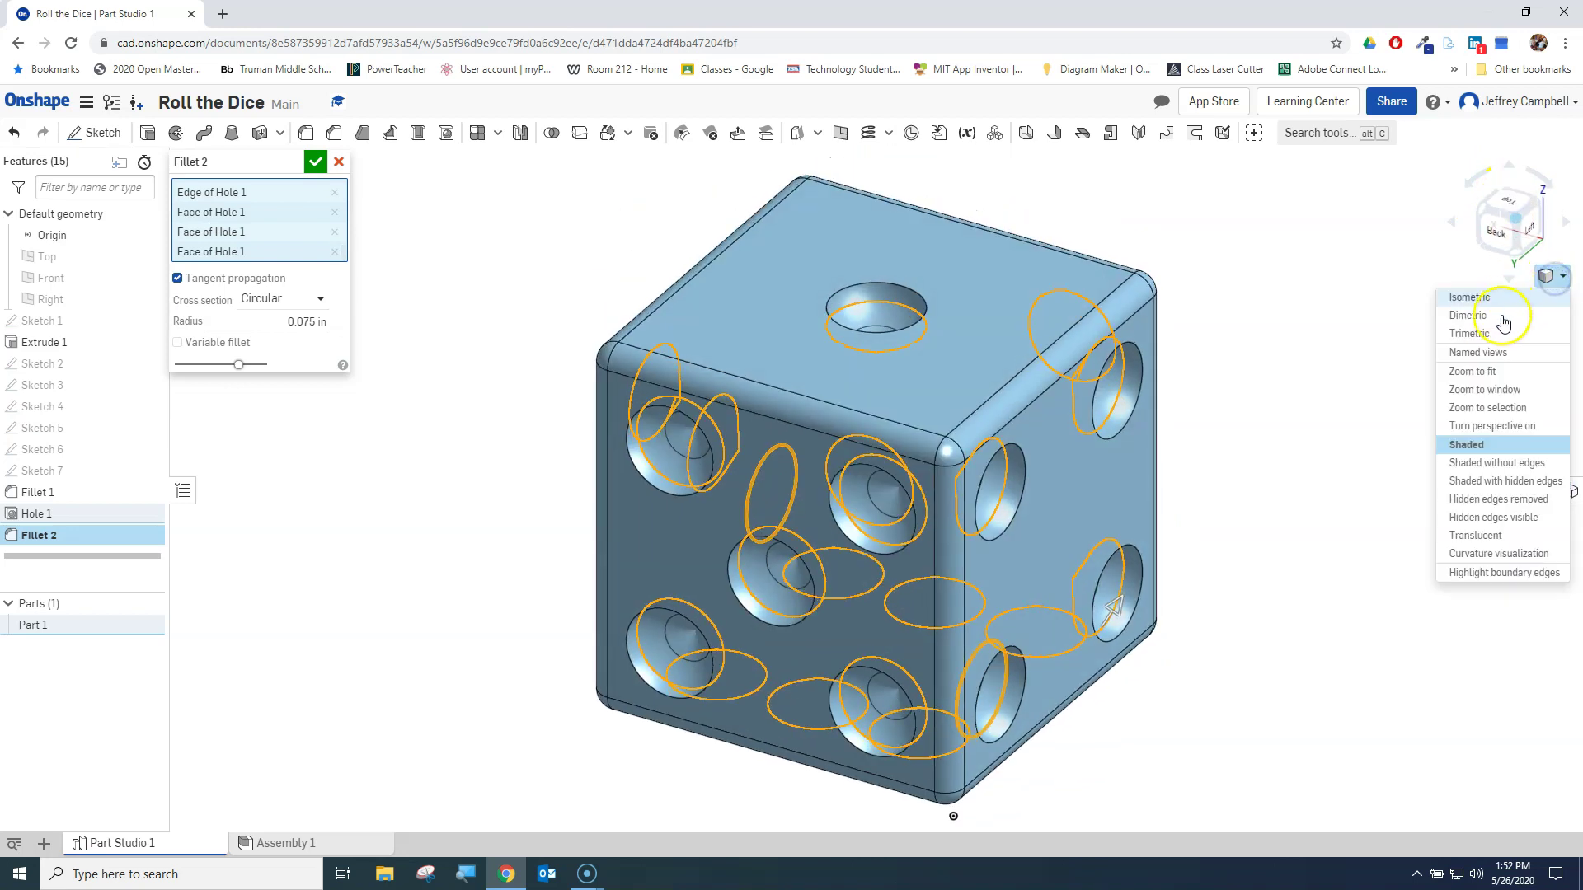
click(1505, 328)
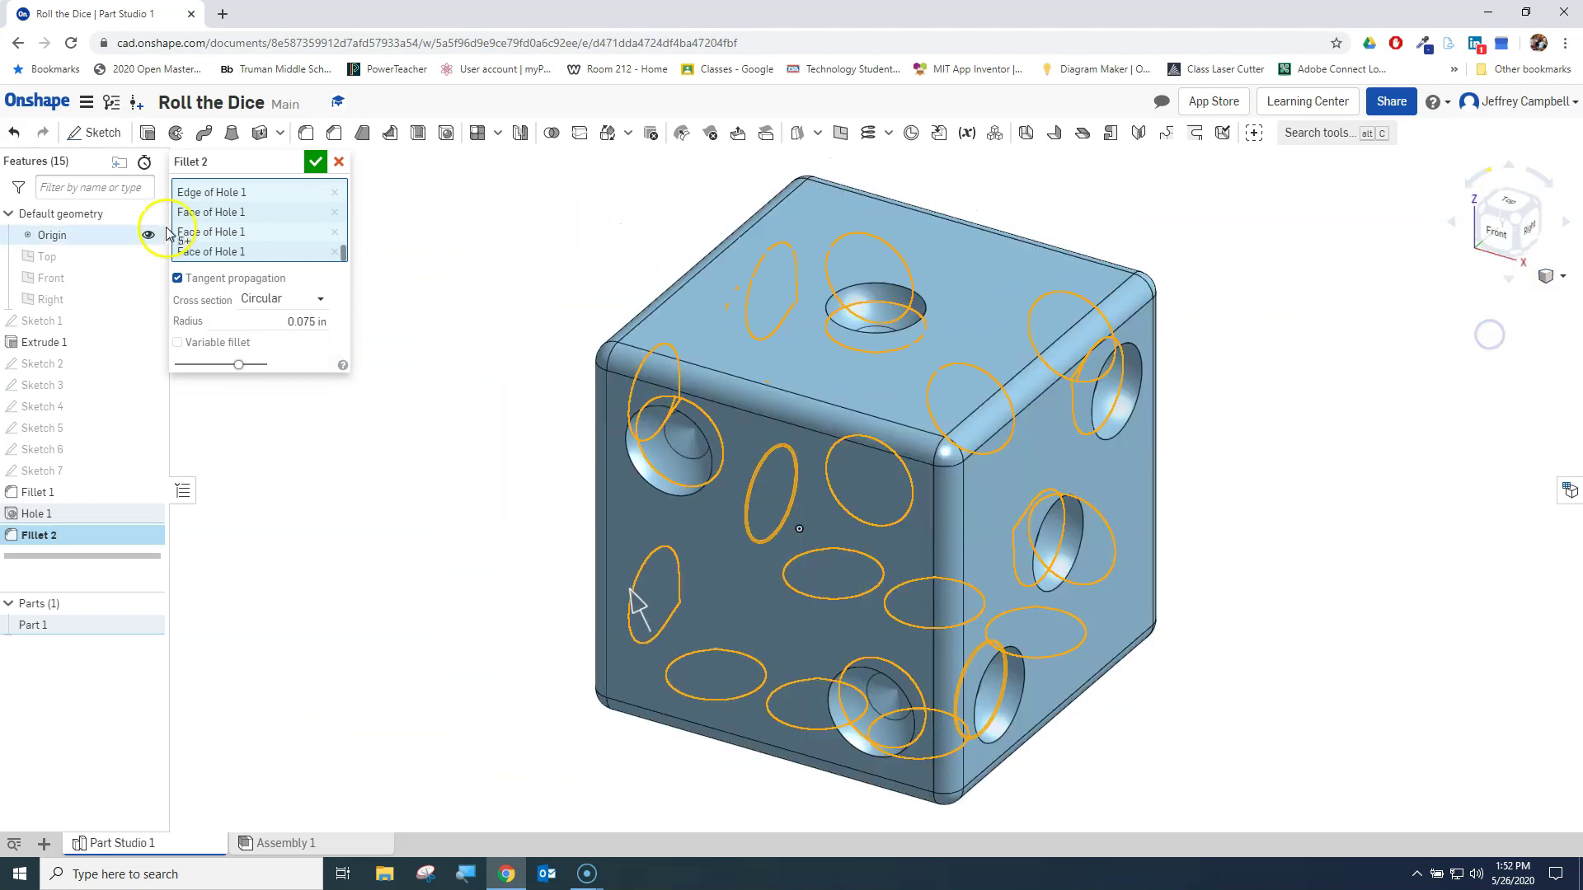
click(316, 163)
- Switch the render mode to Shaded without edges and show the die in isometric view
ctrl+right_drag(1389, 484, 1387, 446)
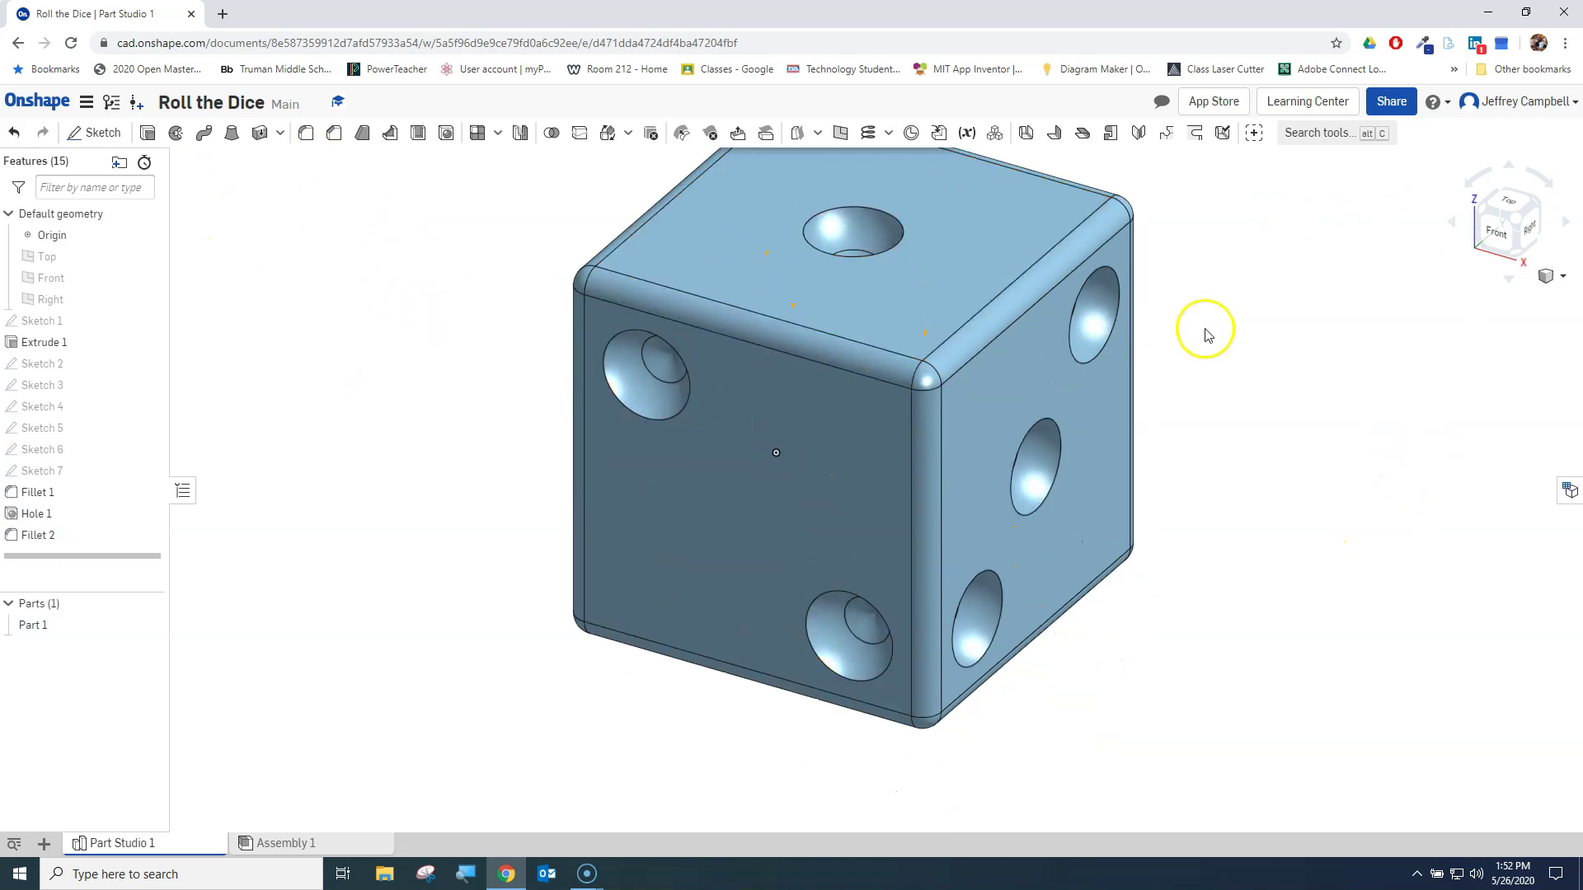
ctrl+right_drag(1300, 375, 1307, 427)
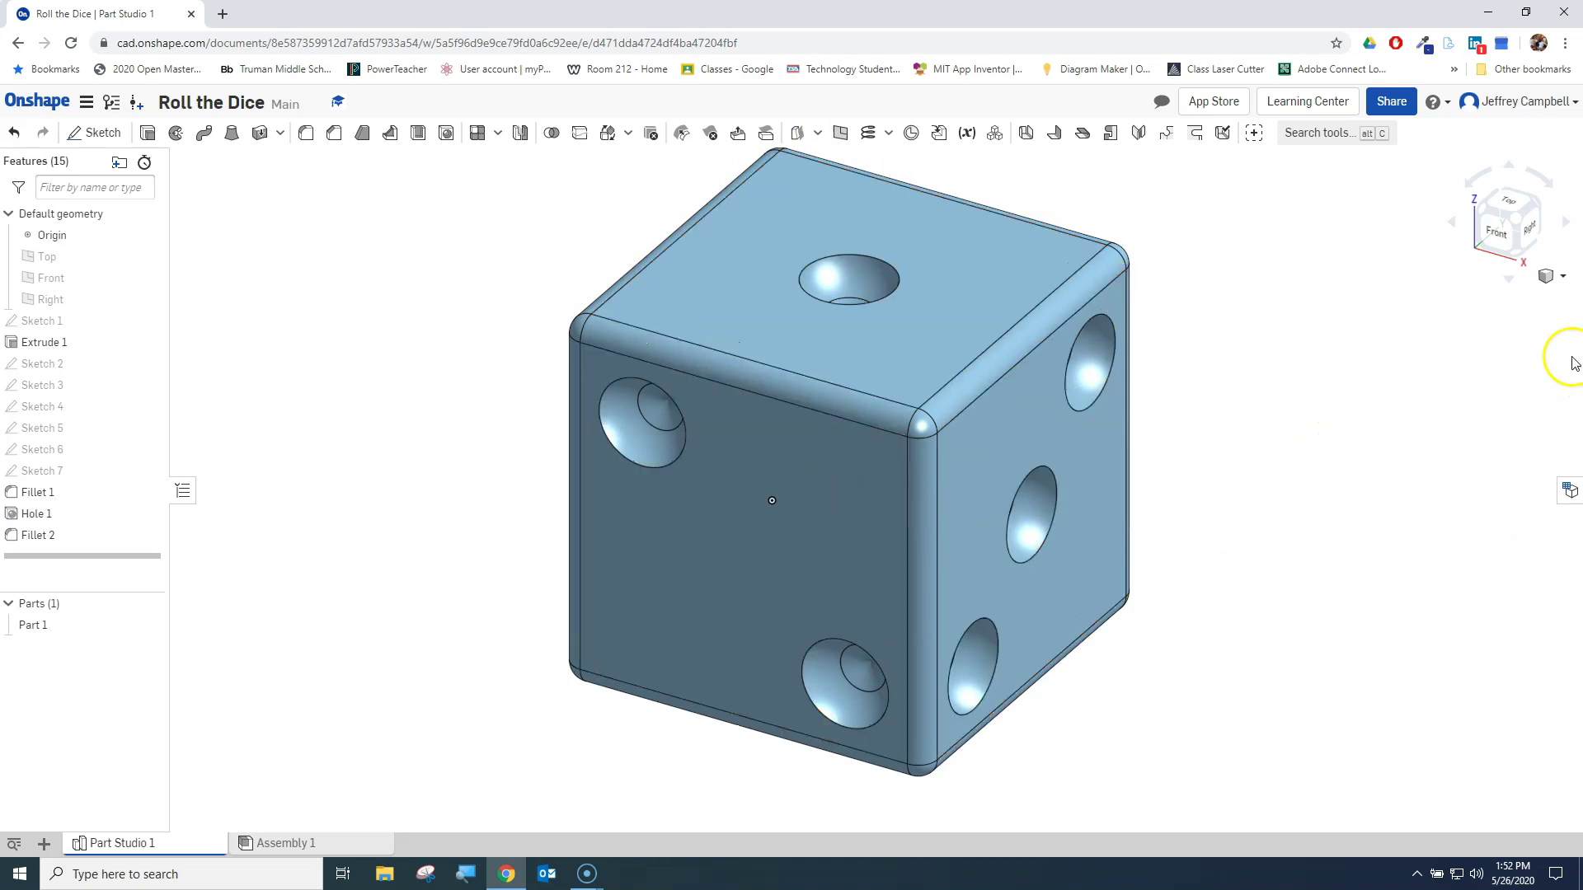
click(1562, 280)
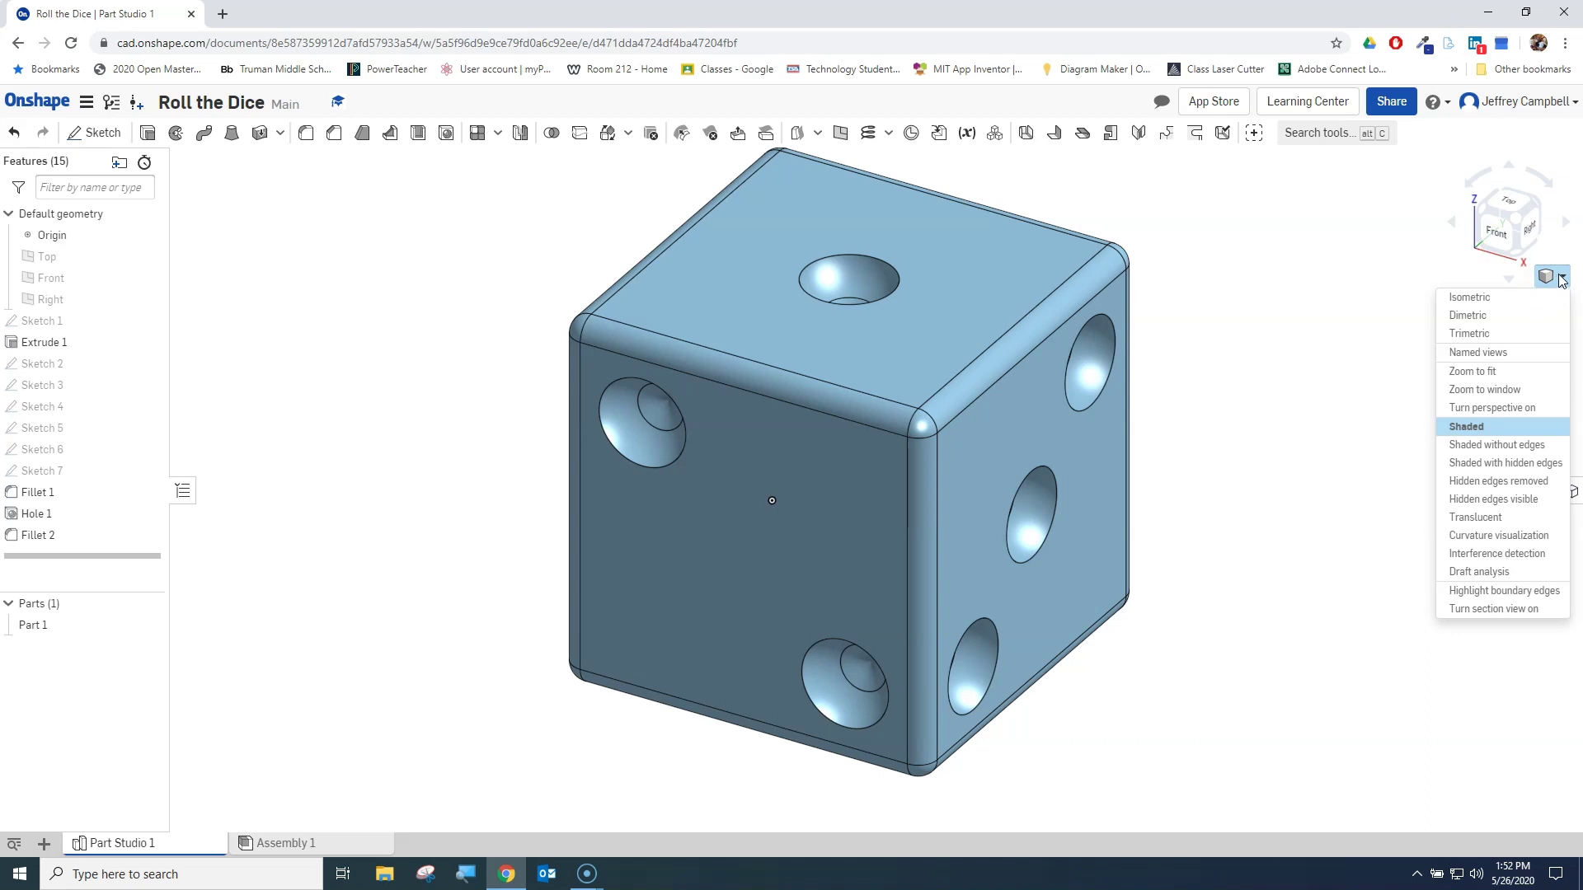
click(1510, 448)
right_drag(1421, 548, 1393, 526)
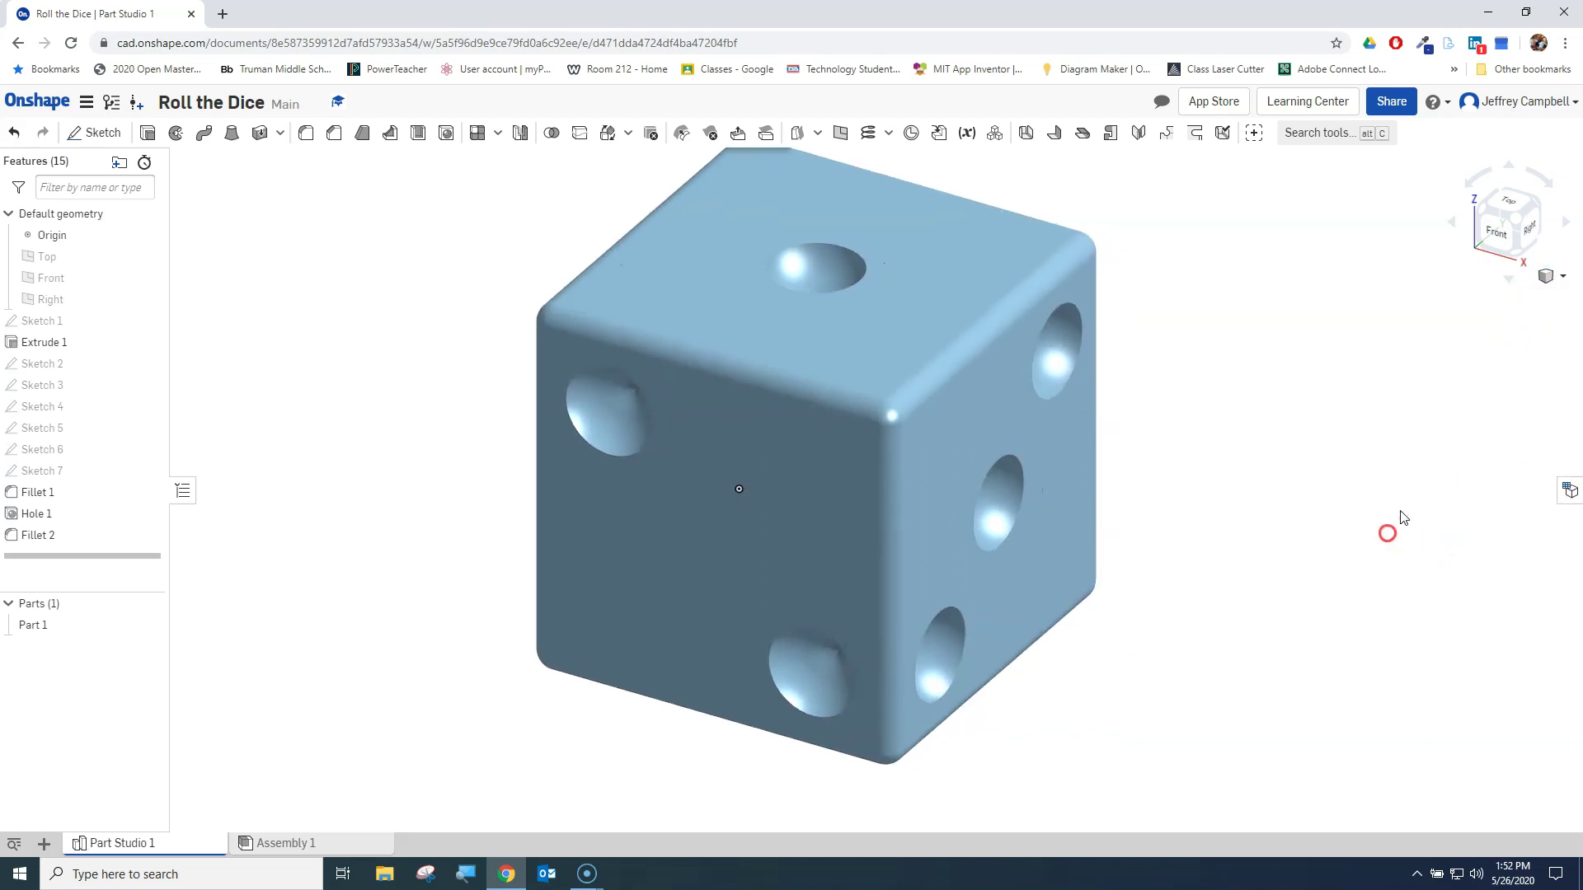
click(1522, 230)
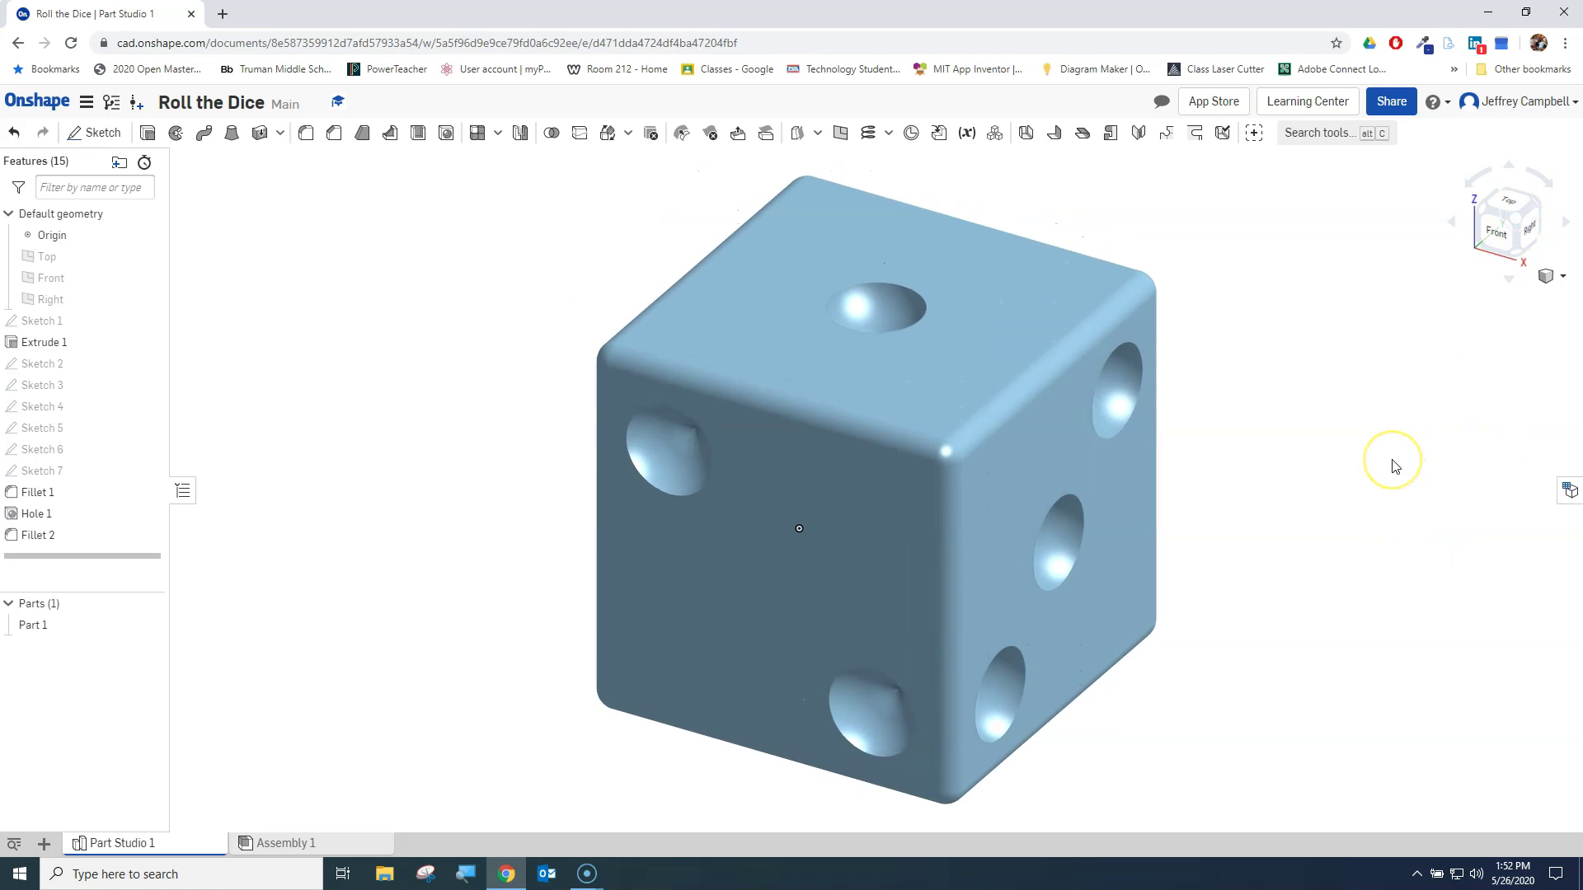